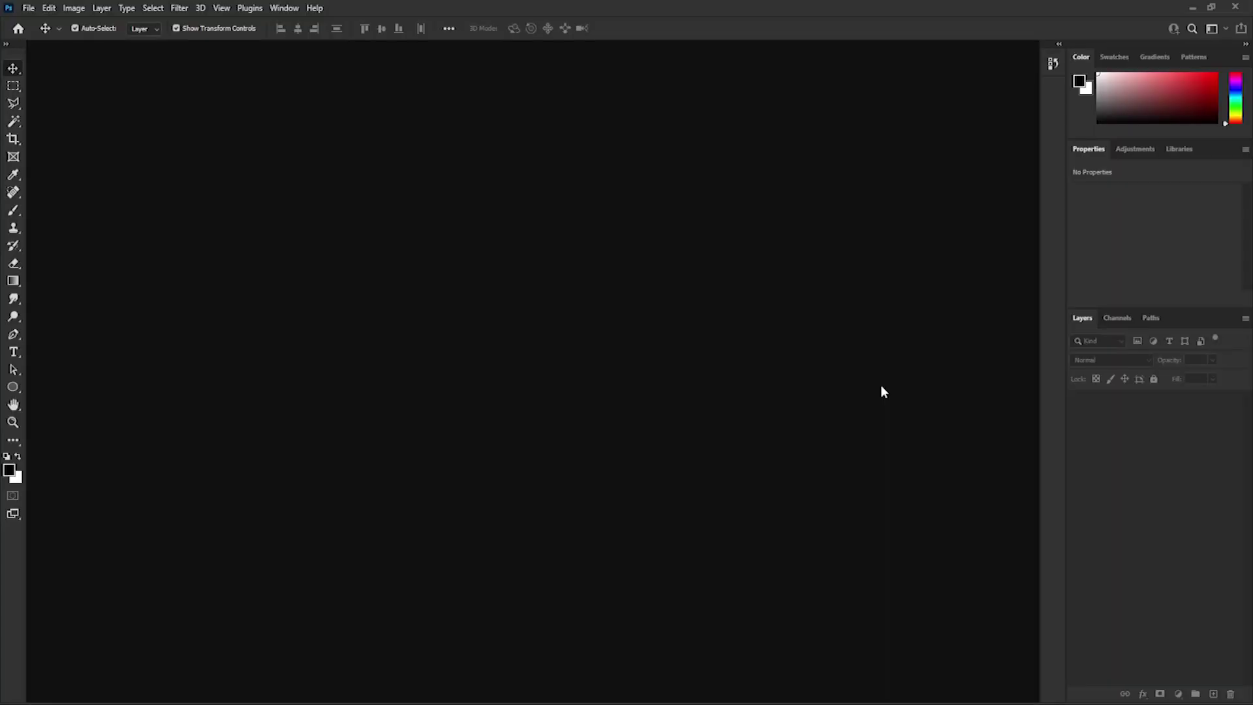
Step: Create the Poster document at 12 × 14 in and 300 ppi (3600 × 4200 px), white background
left_click(30, 9)
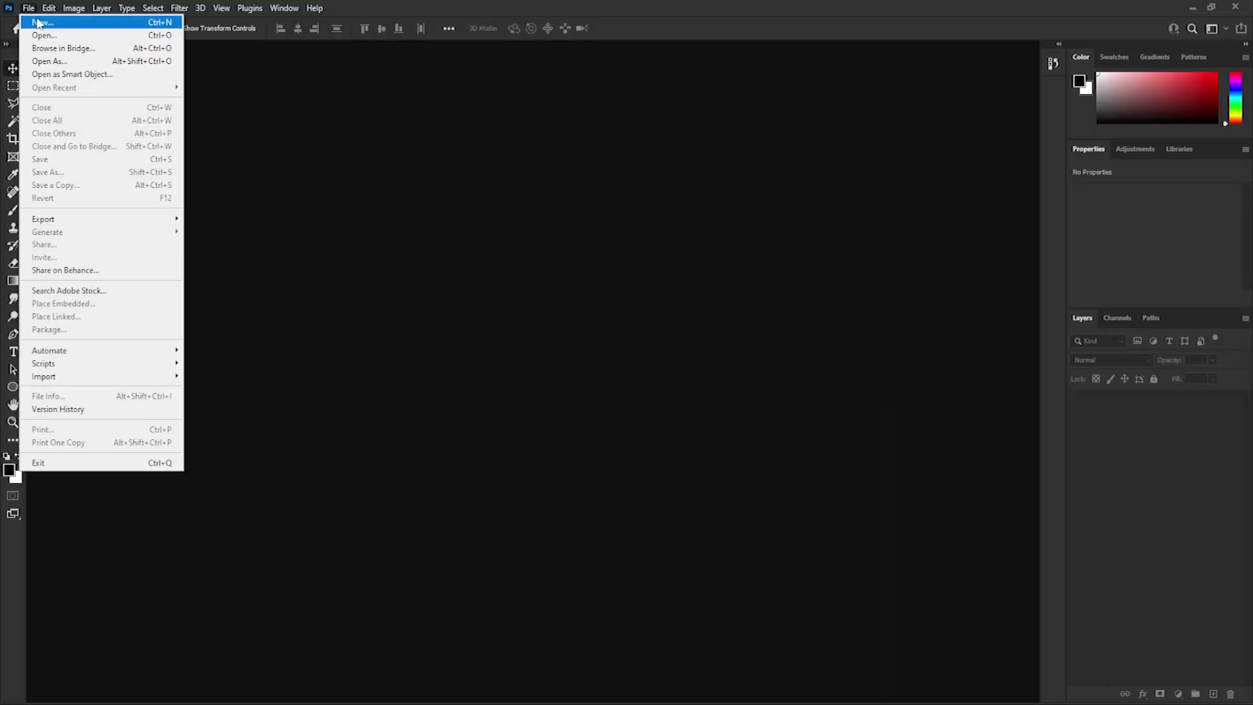
type("Poster")
key("Tab")
type("12")
key("Tab")
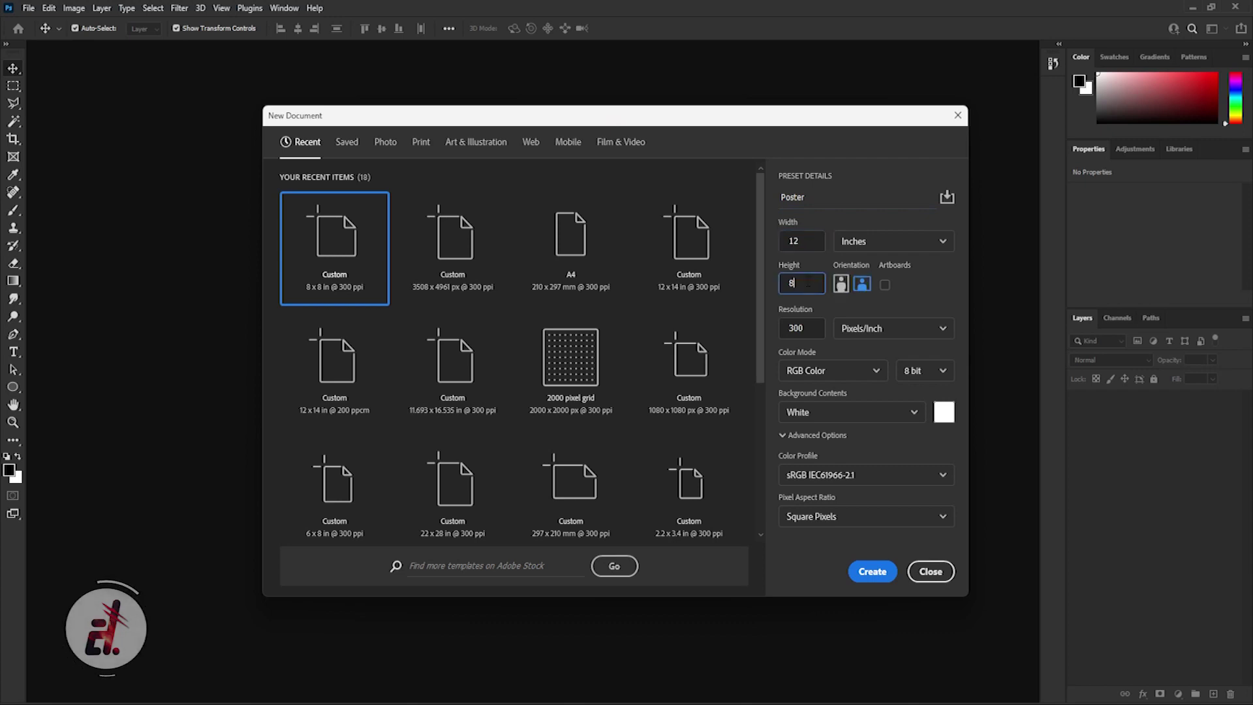
key("Tab")
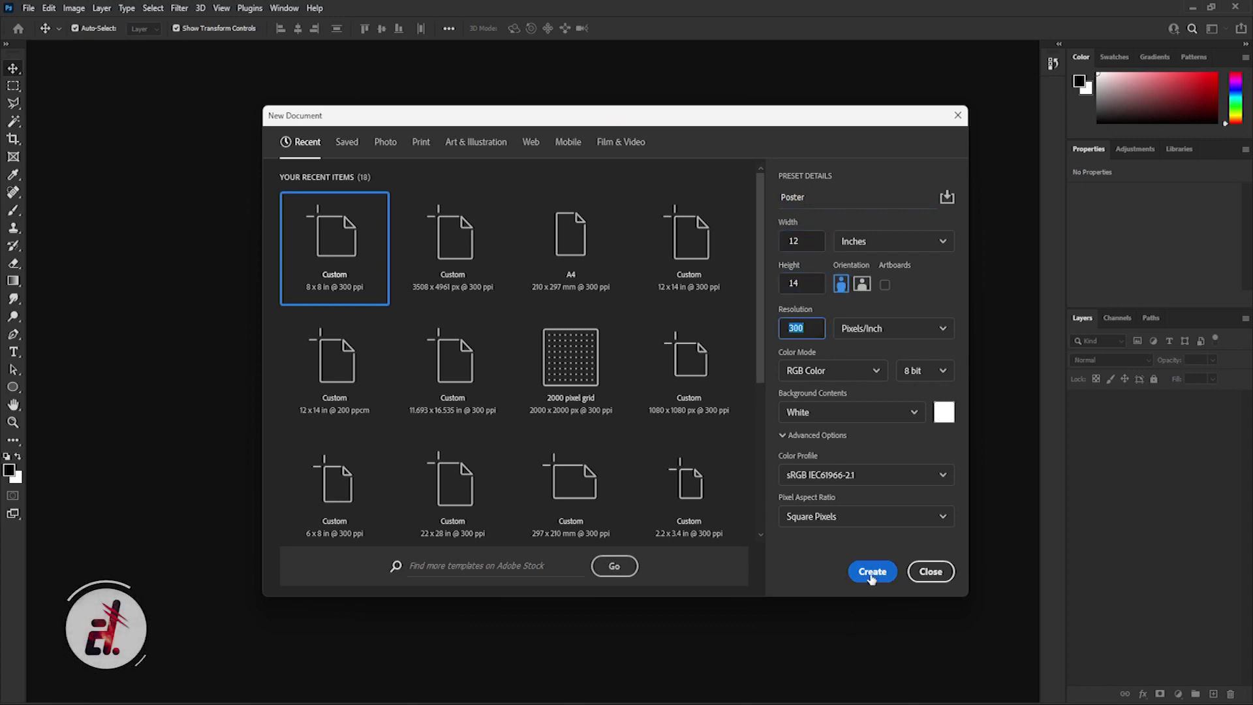
left_click(873, 571)
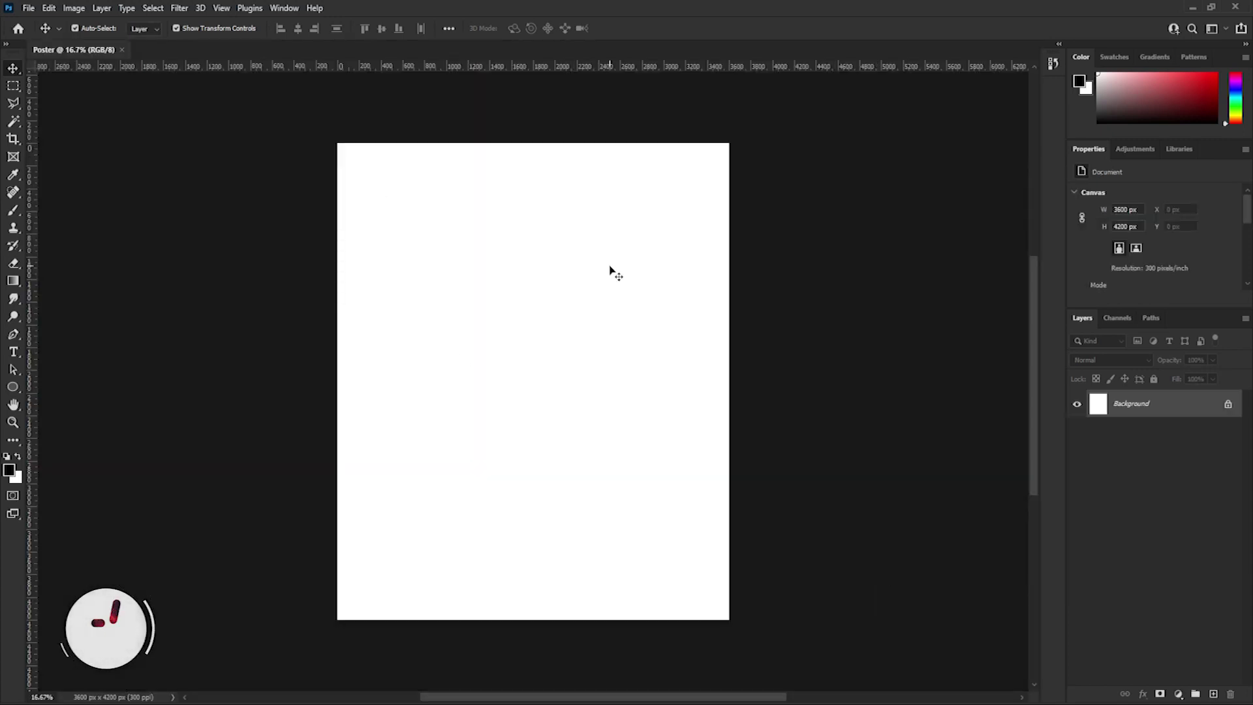
Step: Place the Nescafé jar image as a linked smart object and shift it left of centre
key("ctrl+0")
left_click(29, 8)
left_click(112, 316)
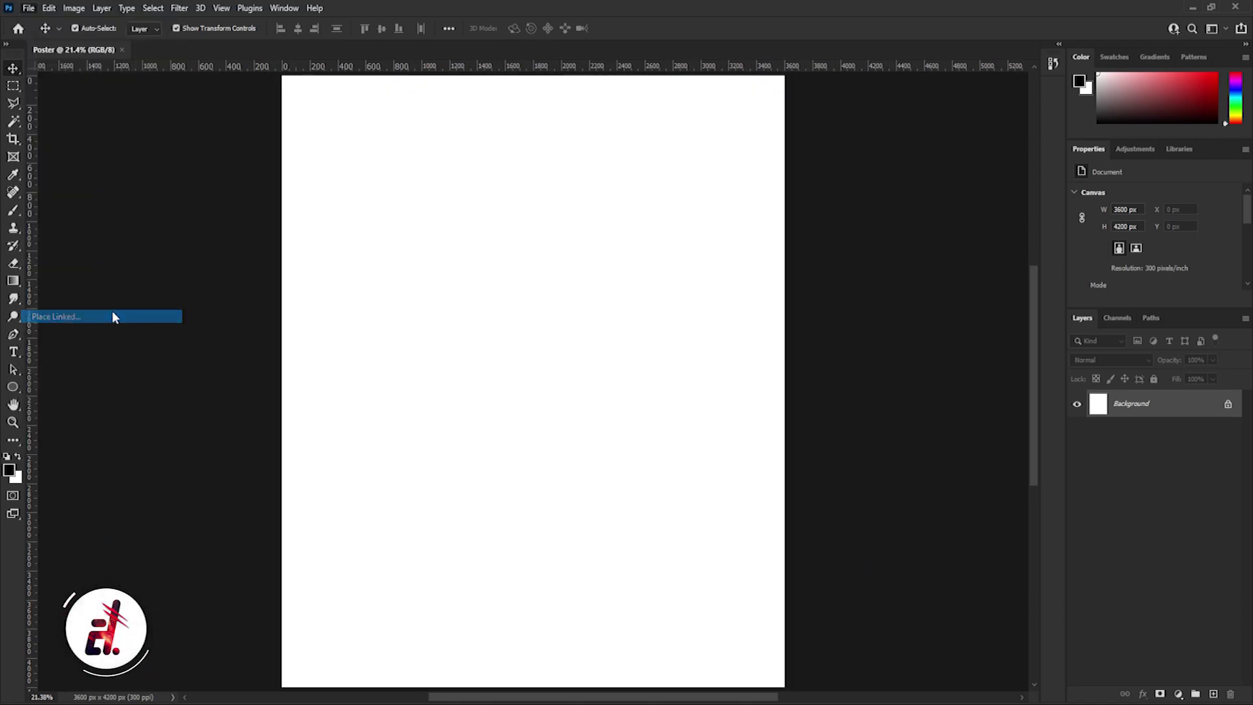
double_click(209, 417)
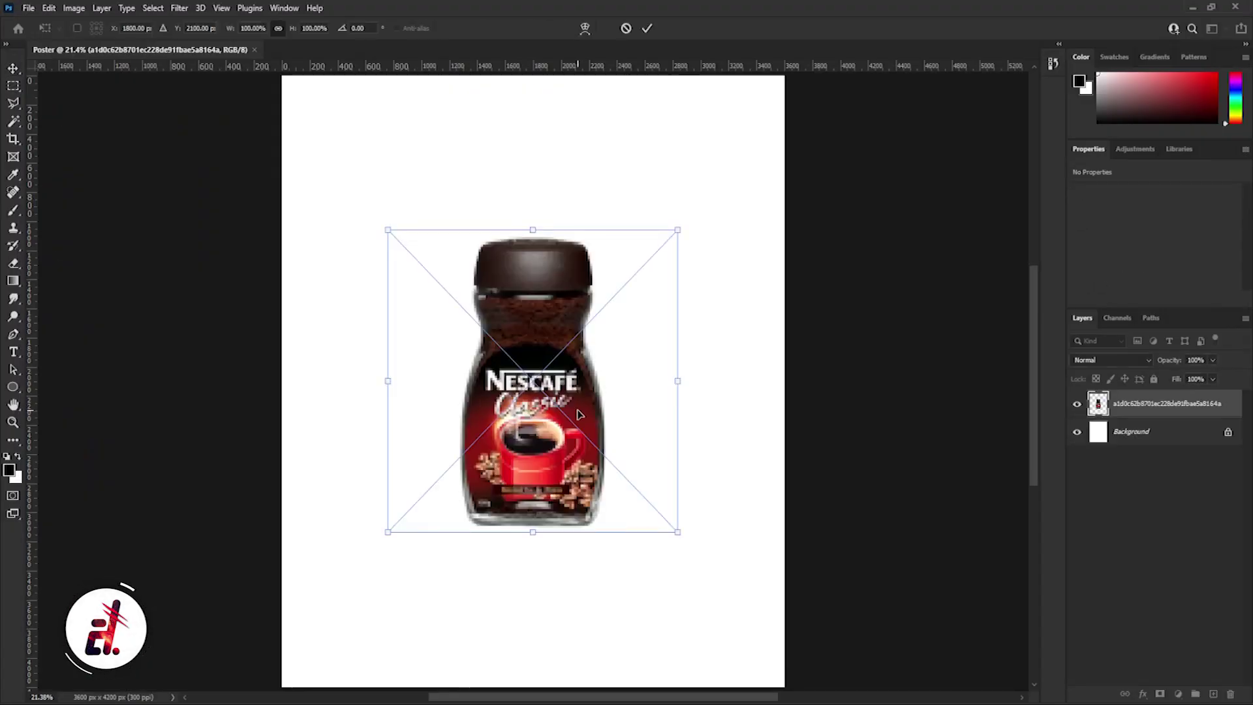
left_click(646, 28)
left_click_drag(682, 370, 601, 369)
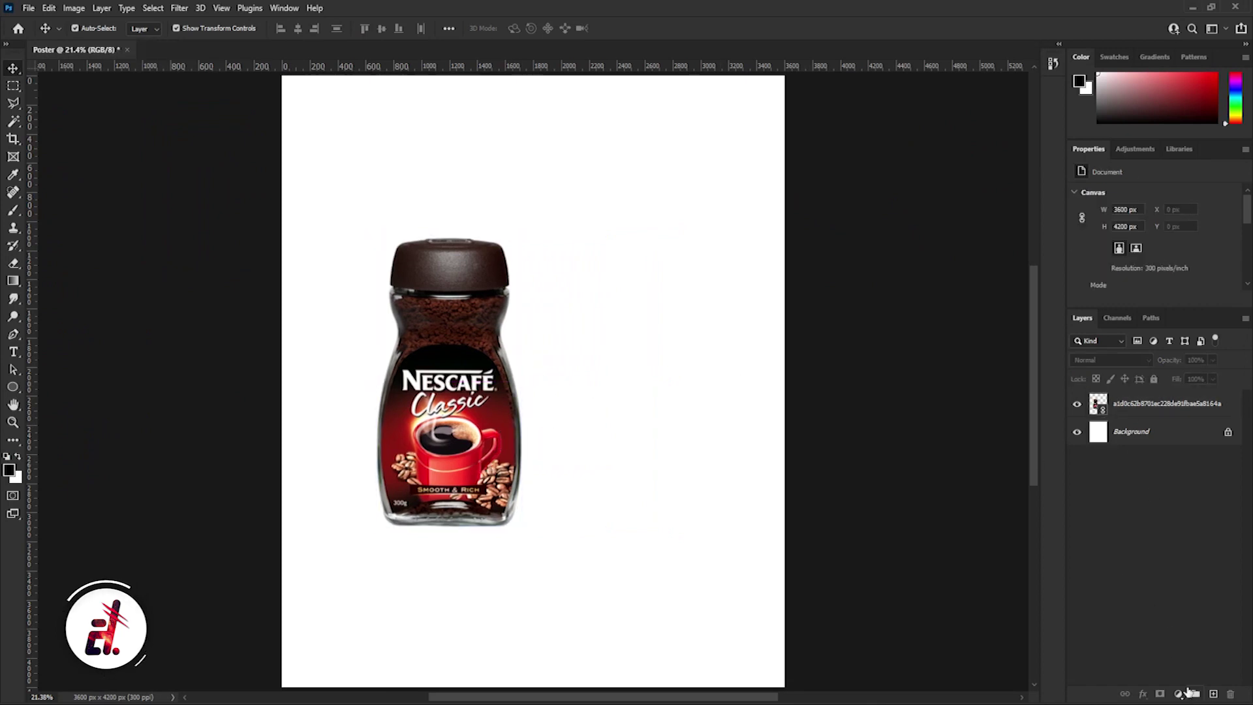
Step: Add a Gradient Fill layer above the Background with a dark-brown gradient
left_click(1148, 432)
left_click(1178, 694)
left_click(1168, 471)
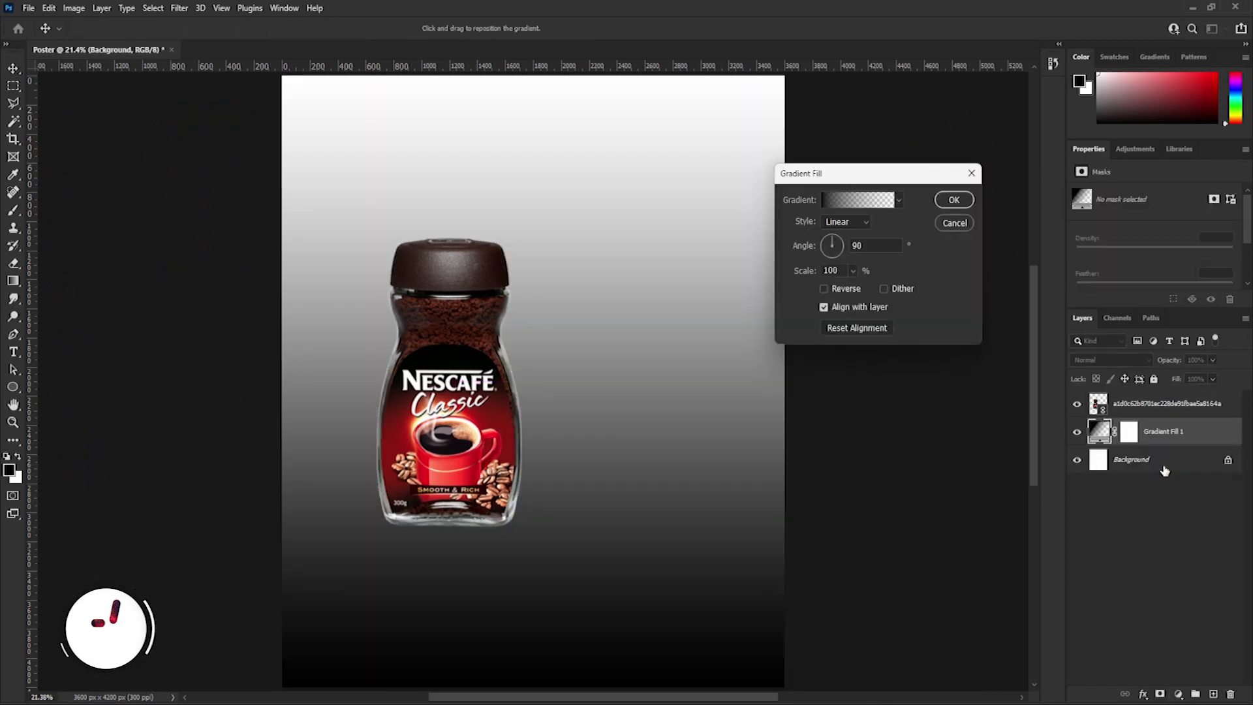
left_click(892, 210)
left_click(870, 218)
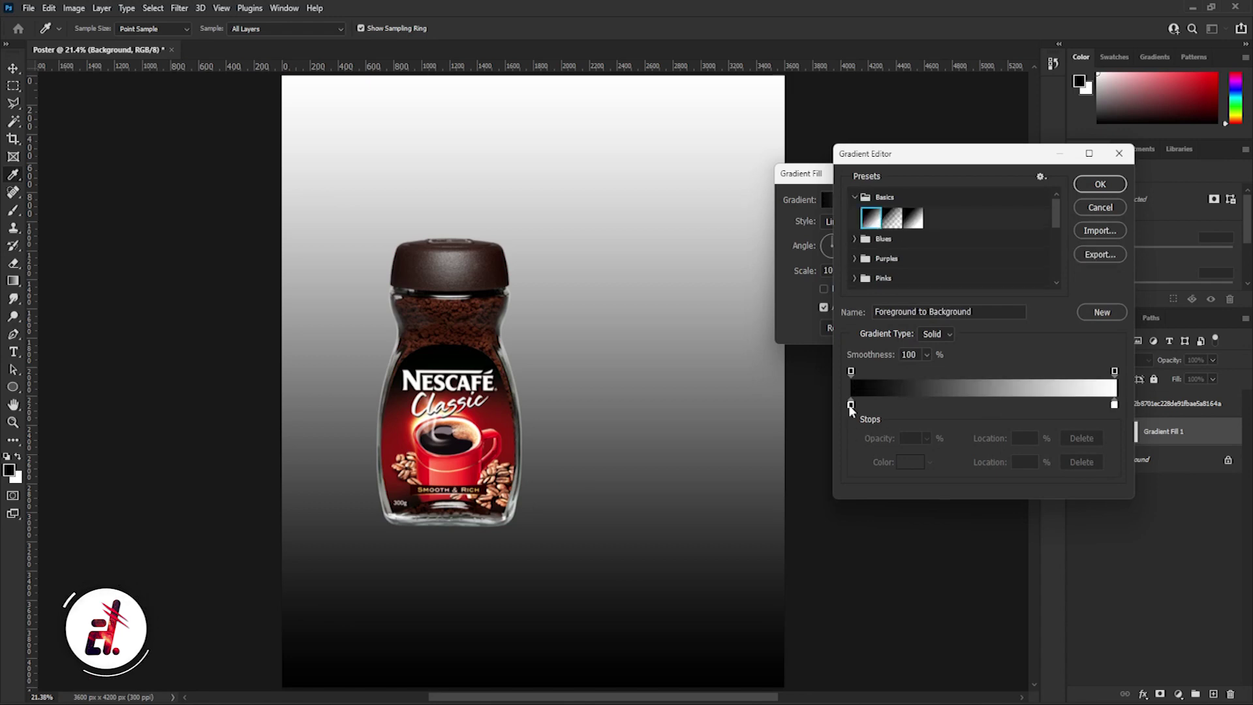
double_click(851, 405)
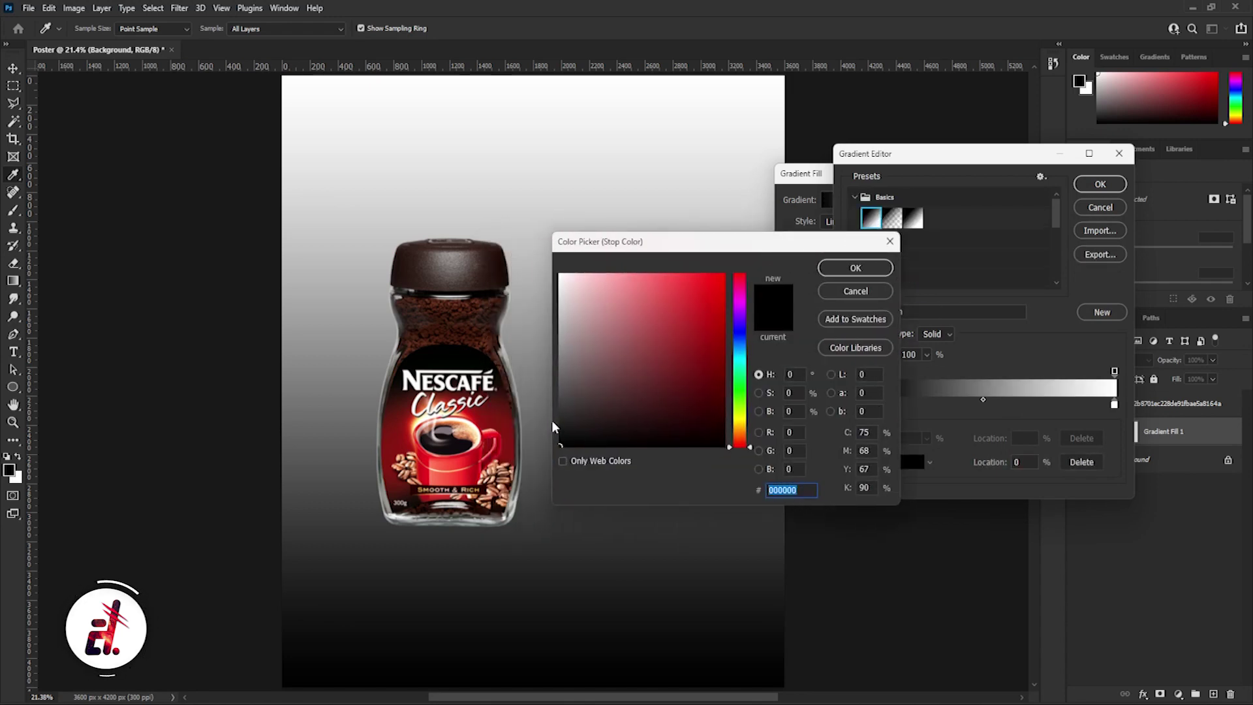
left_click(492, 480)
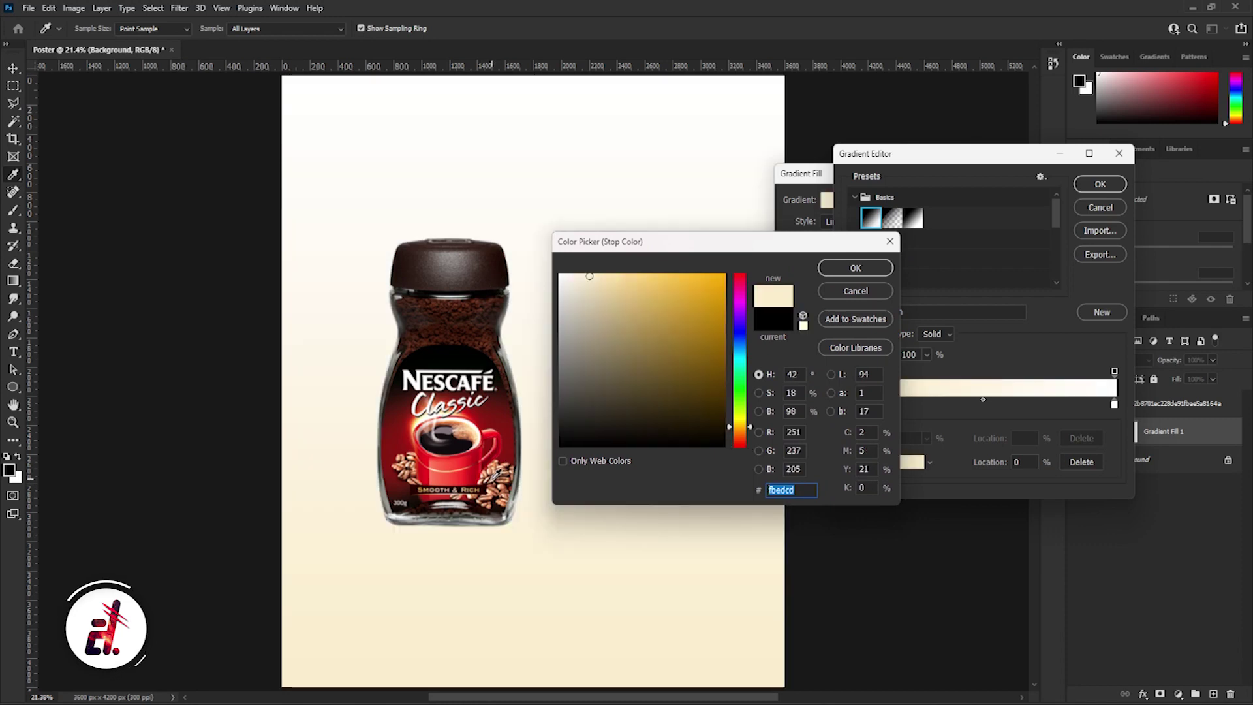
left_click_drag(408, 457, 407, 457)
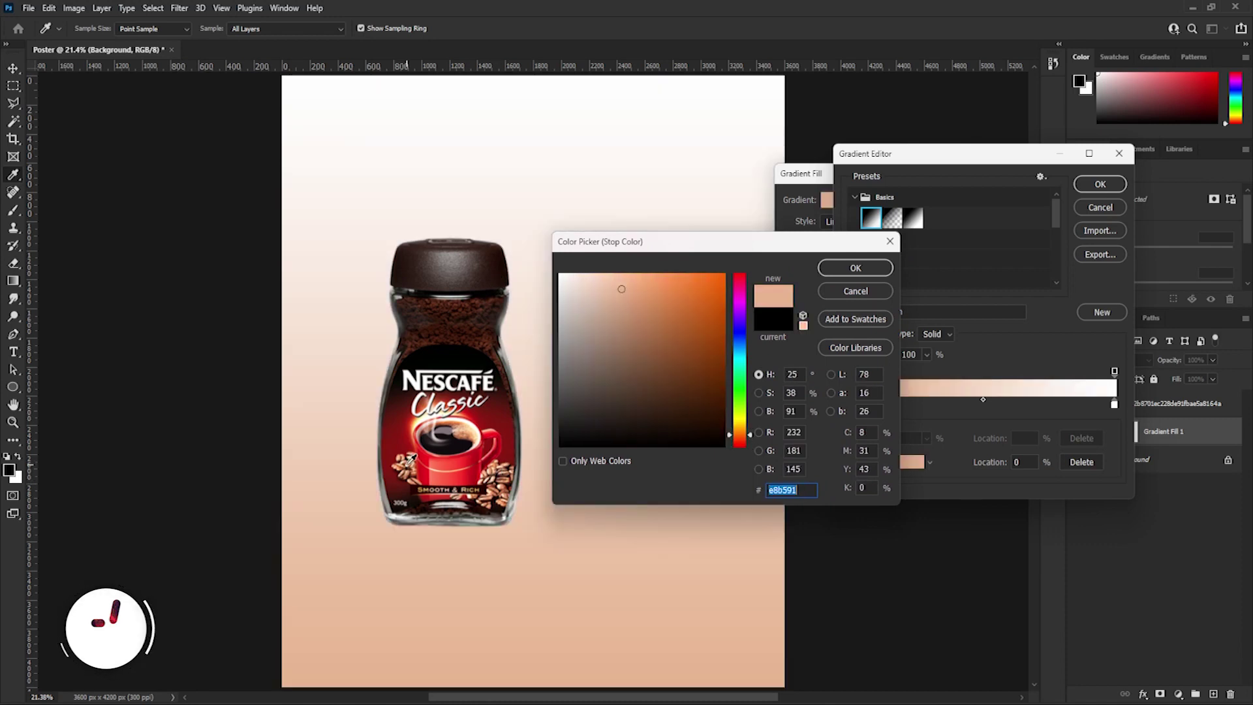
left_click(406, 459)
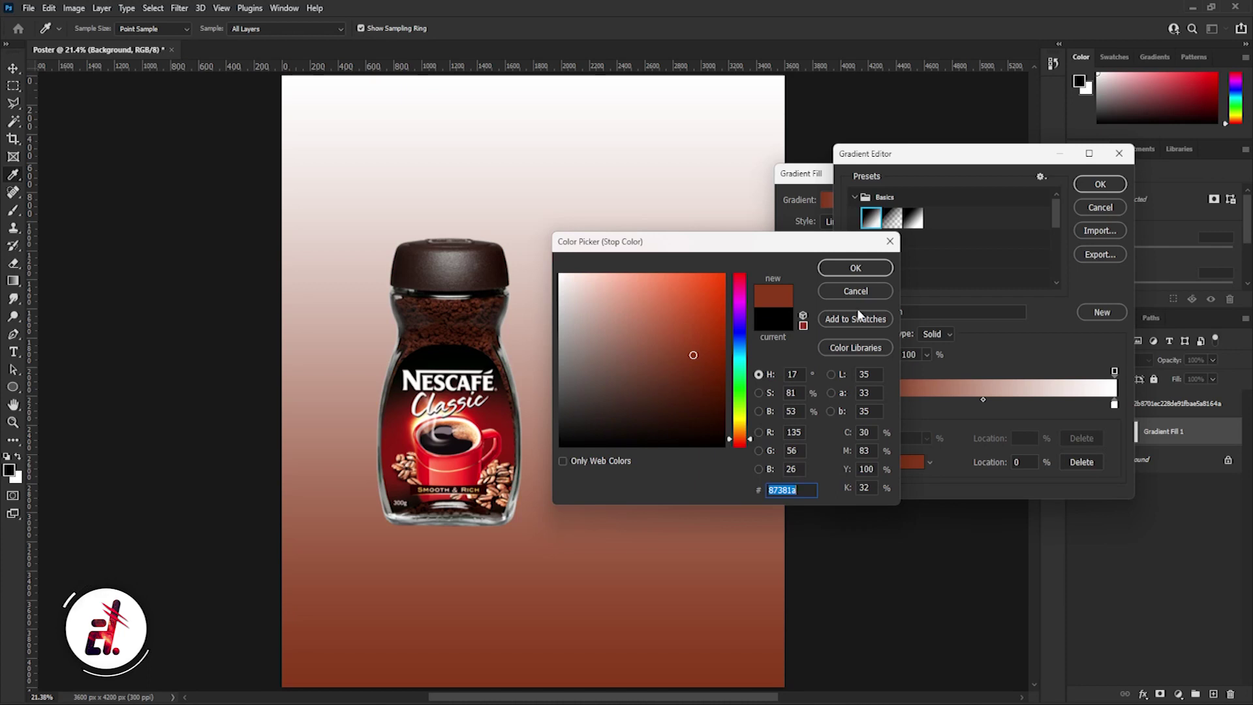
key("Return")
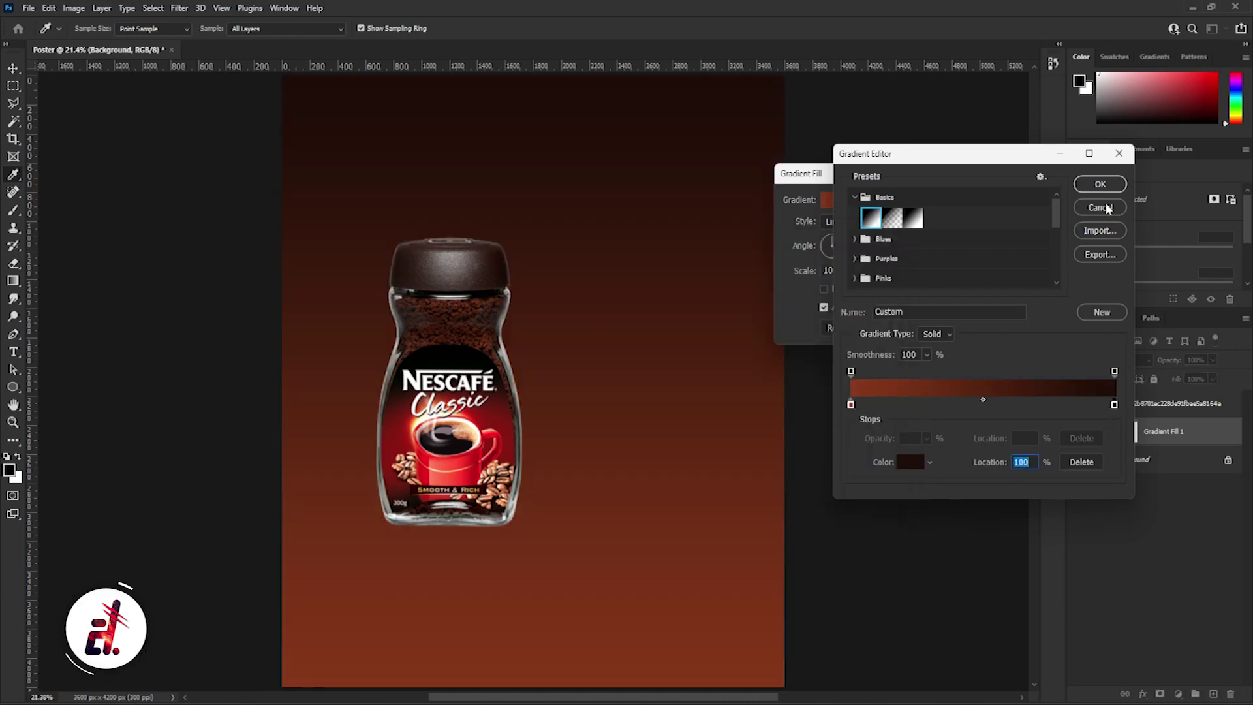
left_click(1099, 184)
Step: Make the gradient radial with a brighter c05025 centre stop
left_click(850, 225)
left_click(840, 242)
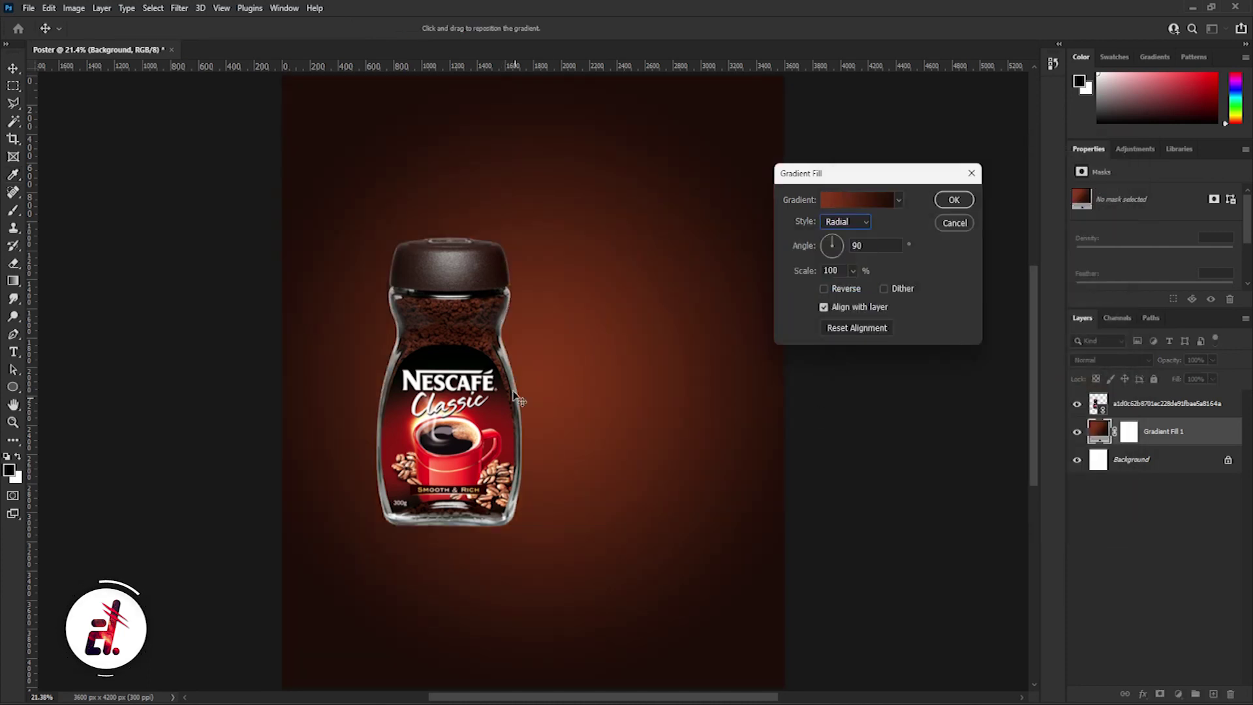
left_click(839, 202)
left_click(904, 463)
type("c05025")
left_click_drag(702, 246, 850, 267)
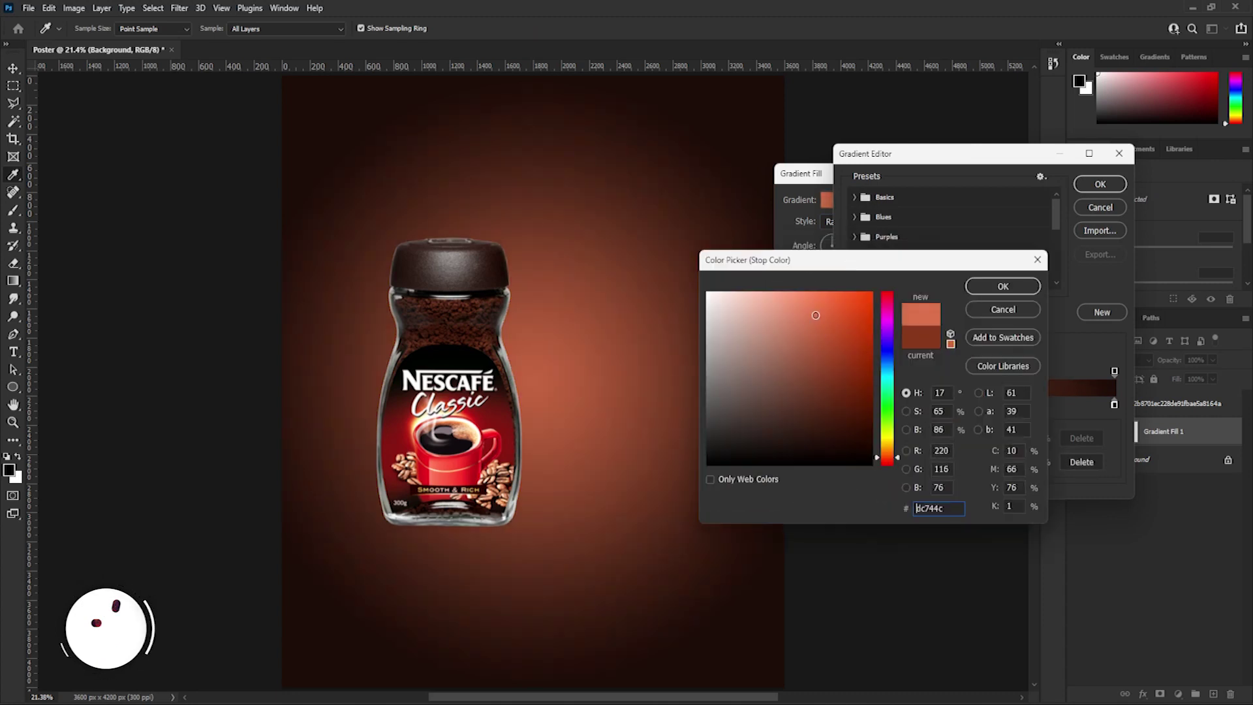
key("Return")
key("Return")
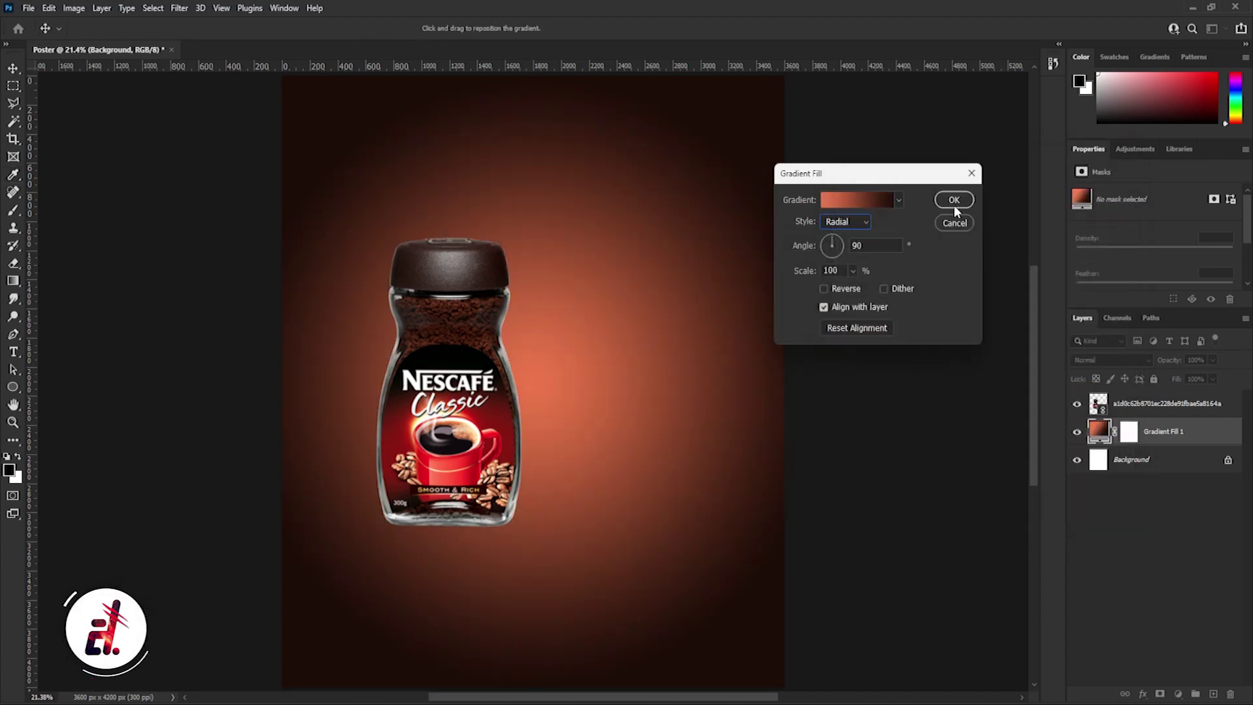
Step: Scale the radial gradient to about 133%, apply it, and move the jar toward the upper left
left_click(853, 271)
left_click_drag(853, 288, 856, 288)
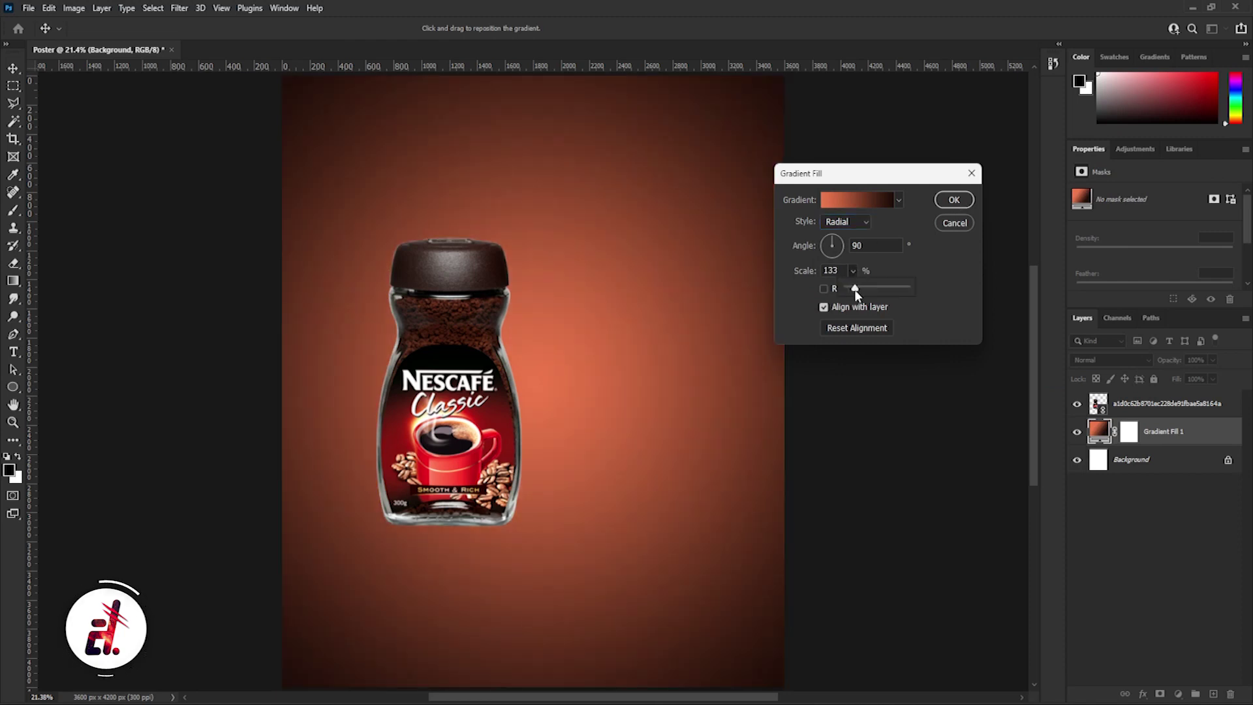
left_click(954, 199)
left_click_drag(493, 310, 463, 219)
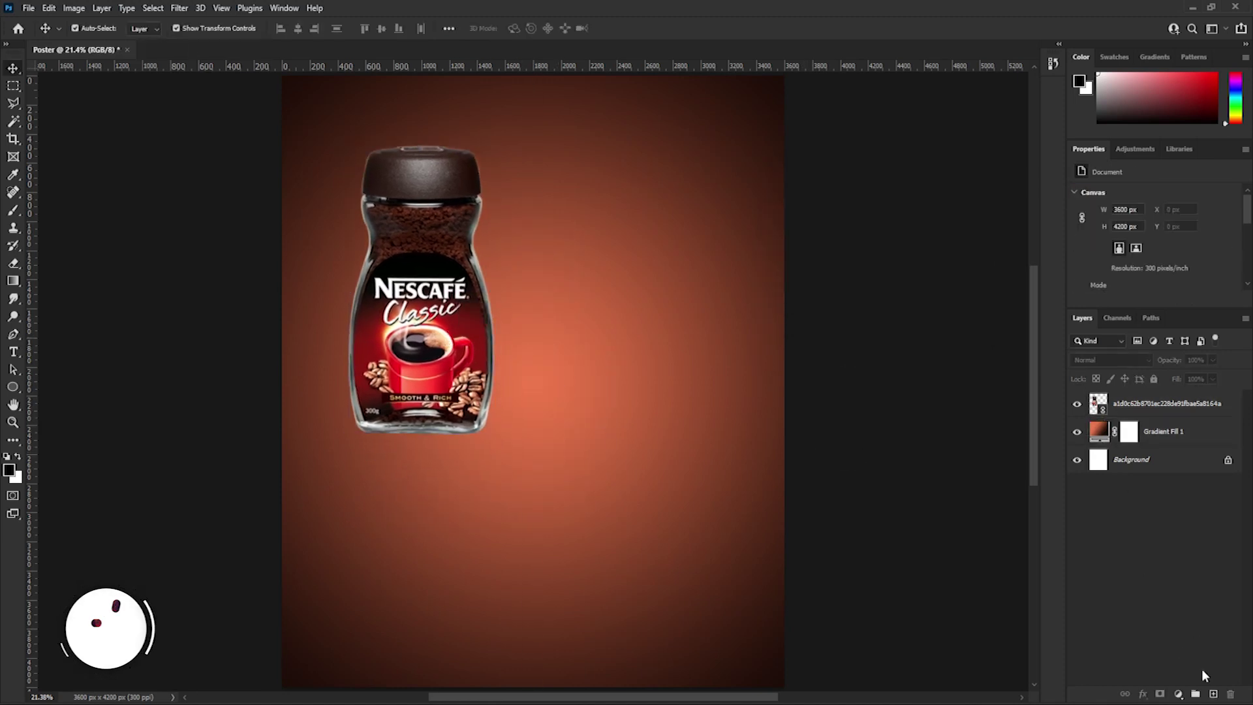
Step: On a new layer, paint a soft blob below the jar with a 2100 px brush
left_click(1213, 694)
left_click(13, 210)
right_click(522, 234)
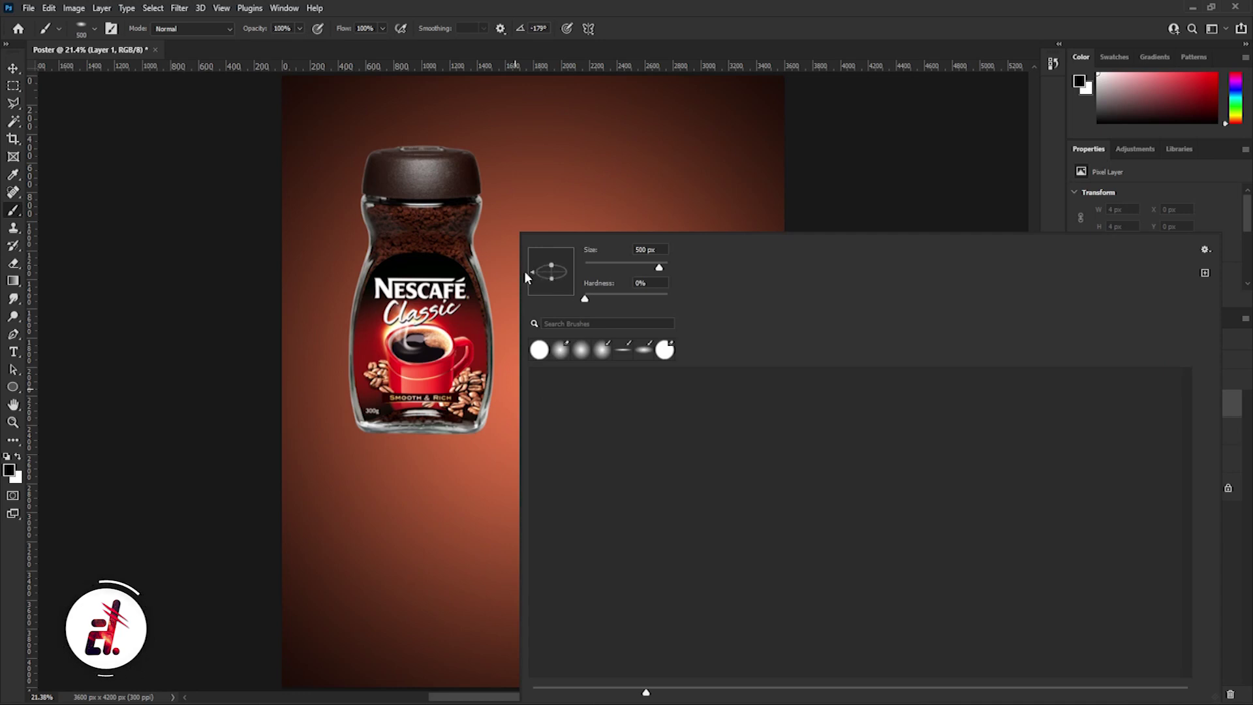
left_click_drag(659, 268, 661, 267)
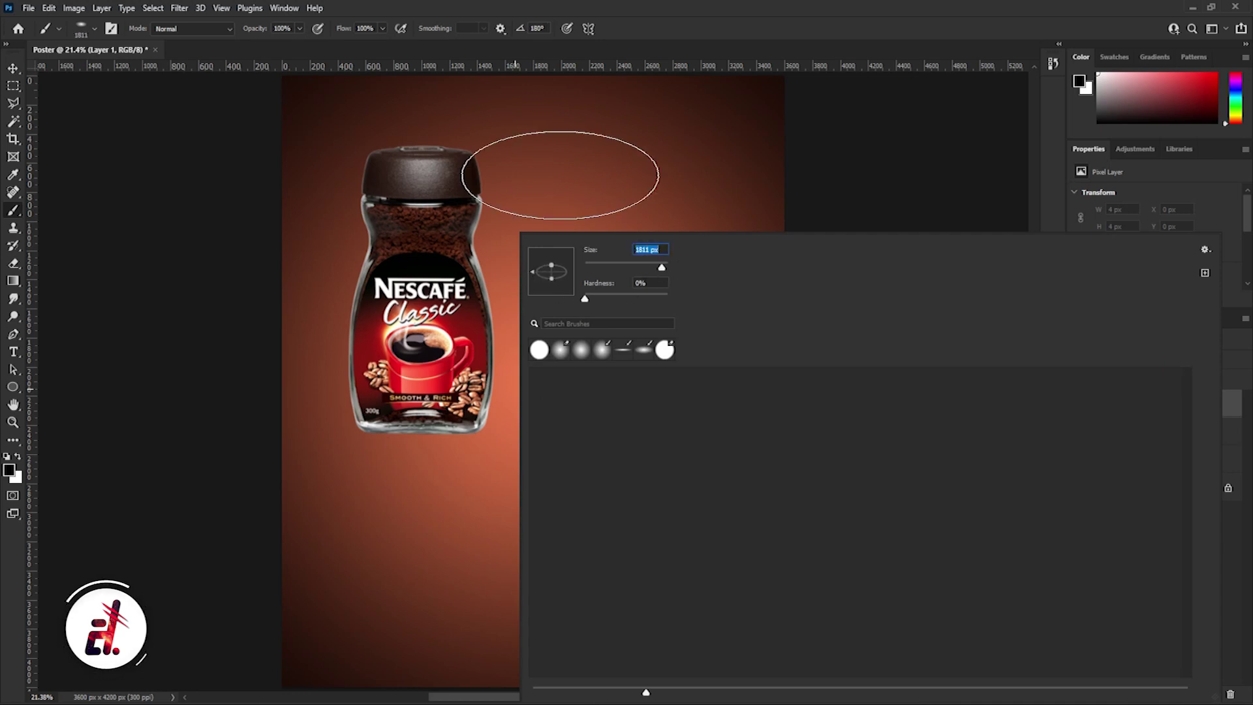
type("2100")
key("Return")
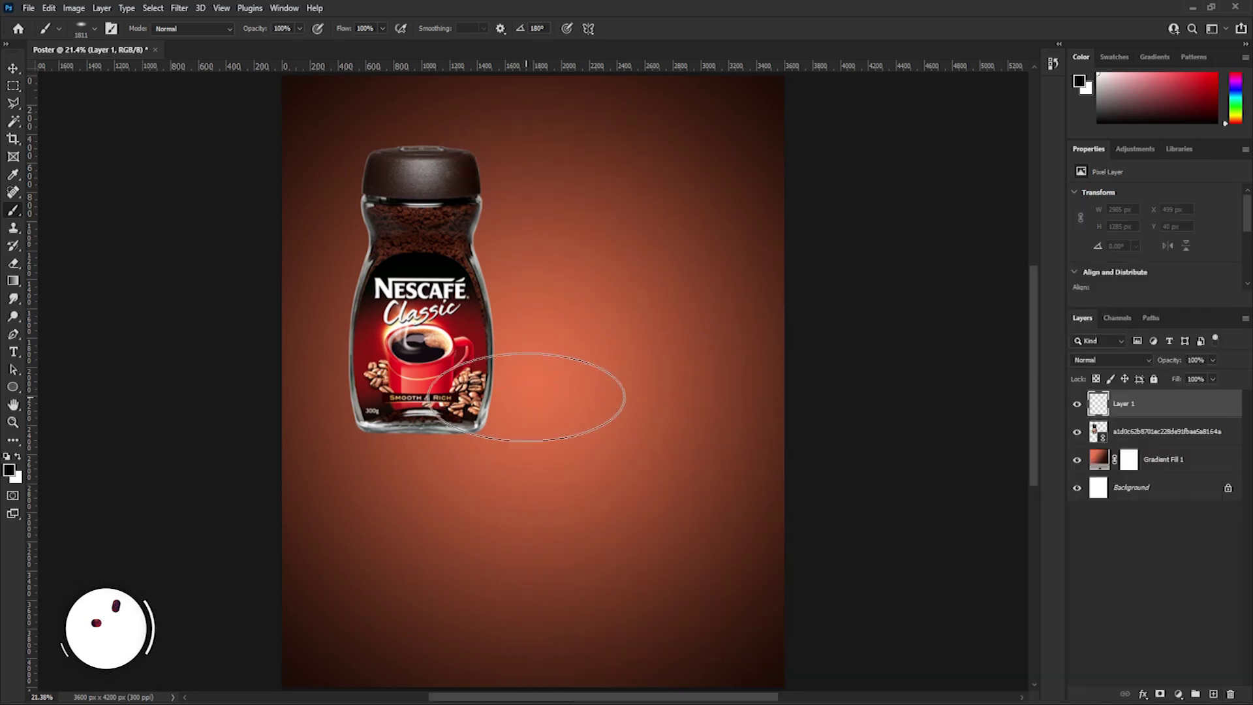
left_click(520, 498)
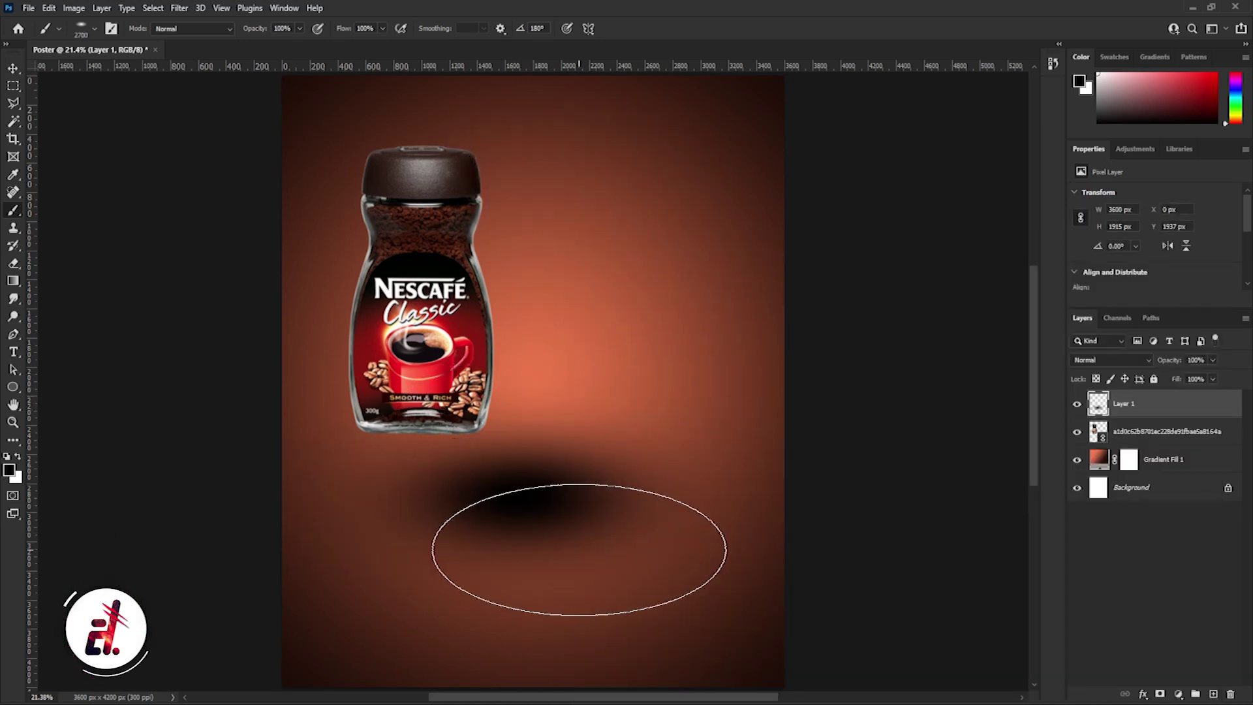
Step: Give the painted layer a pale orange Color Overlay sampled from the canvas
key("v")
right_click(1087, 403)
key("Escape")
left_click(1142, 693)
left_click(1175, 640)
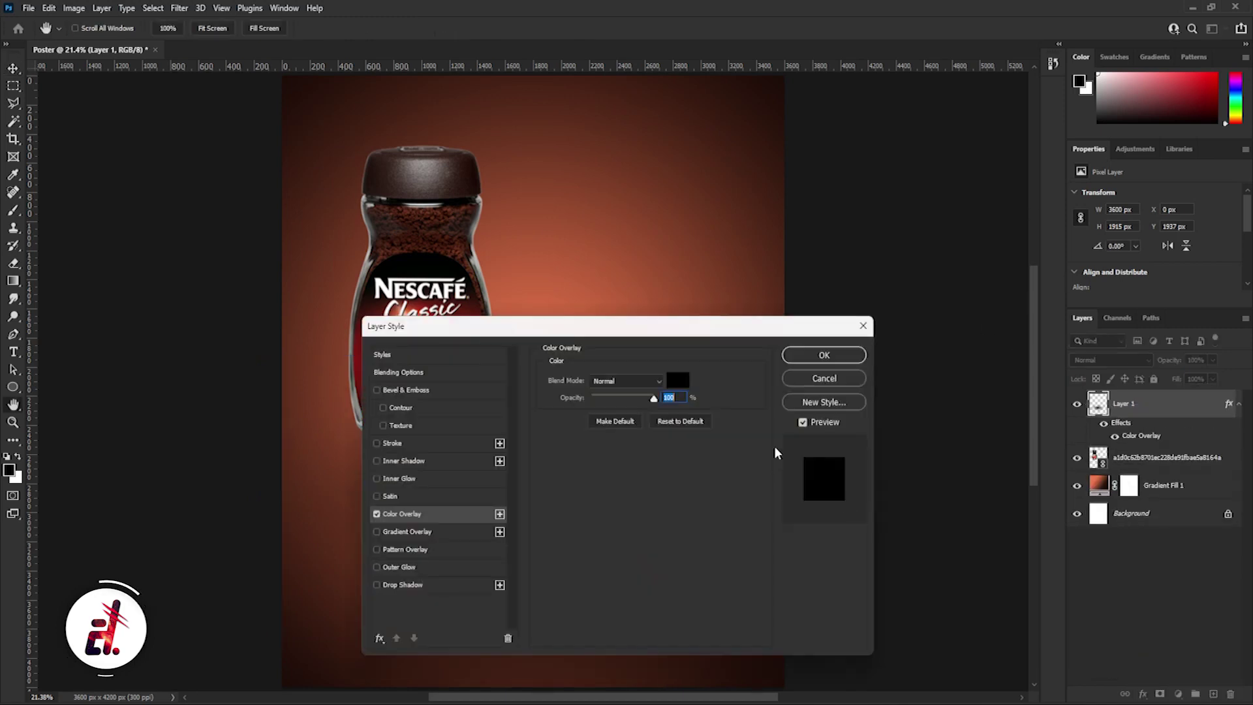
left_click(1103, 293)
left_click(555, 357)
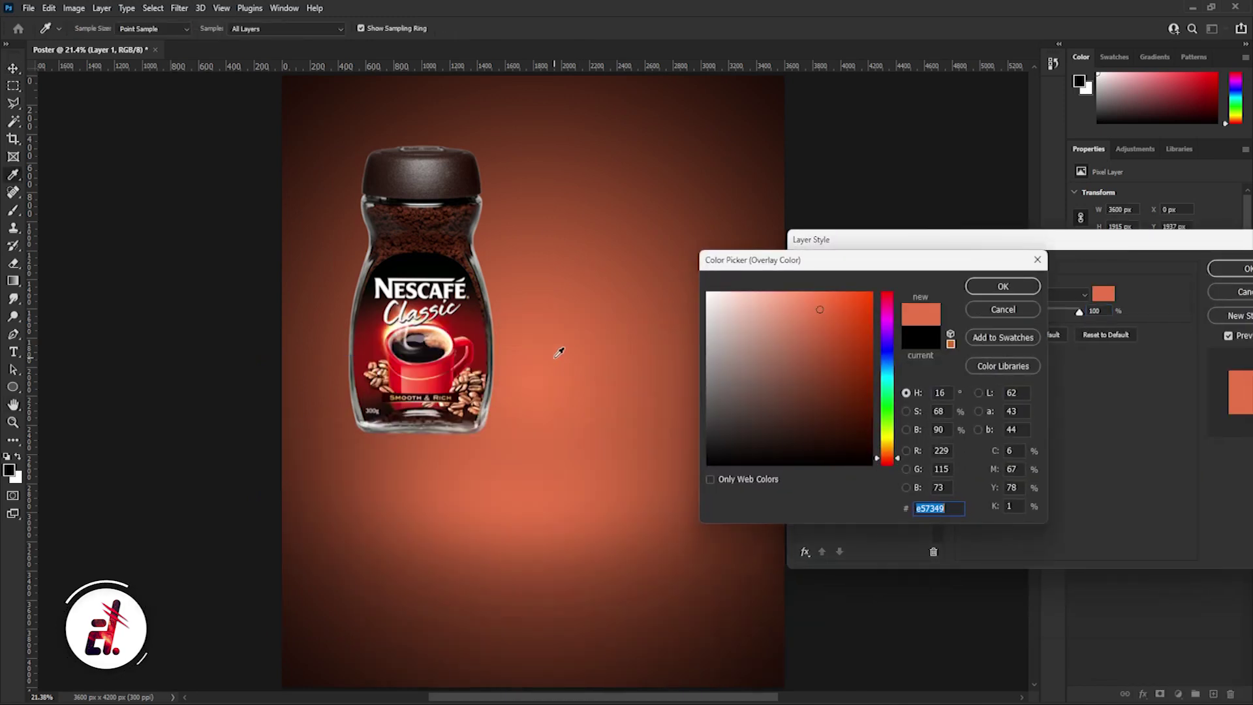
left_click_drag(820, 309, 798, 291)
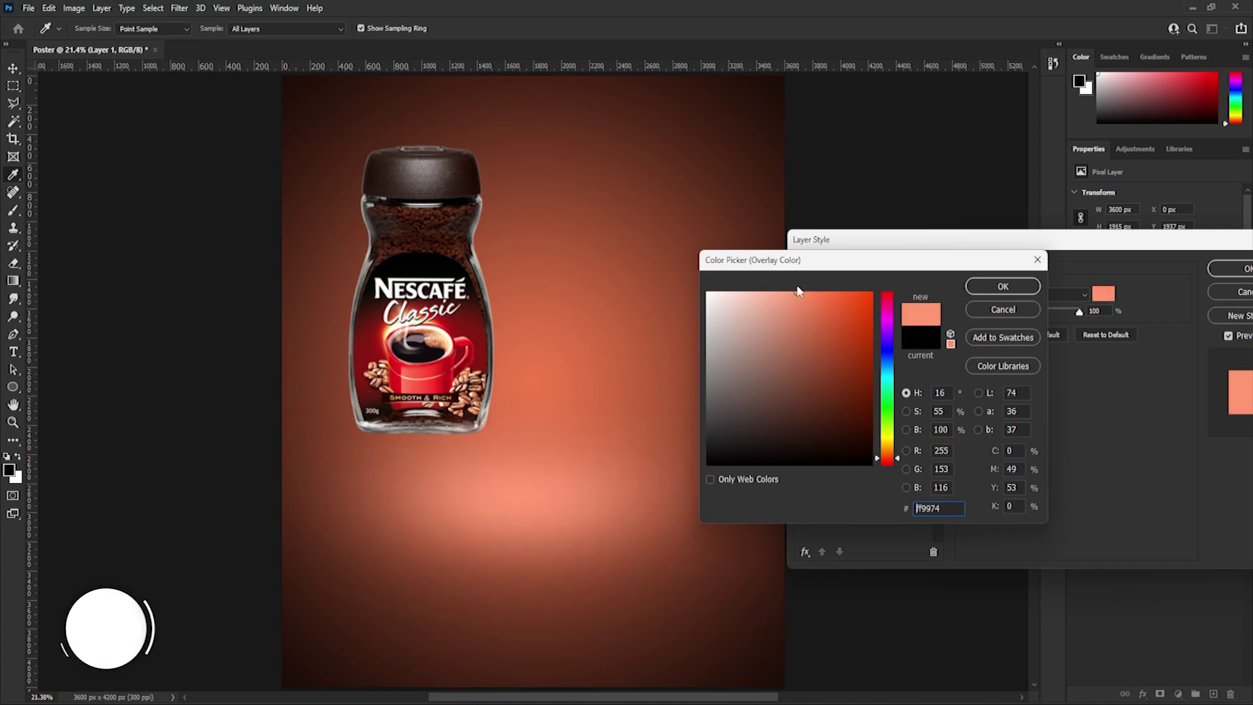
left_click_drag(799, 293, 799, 294)
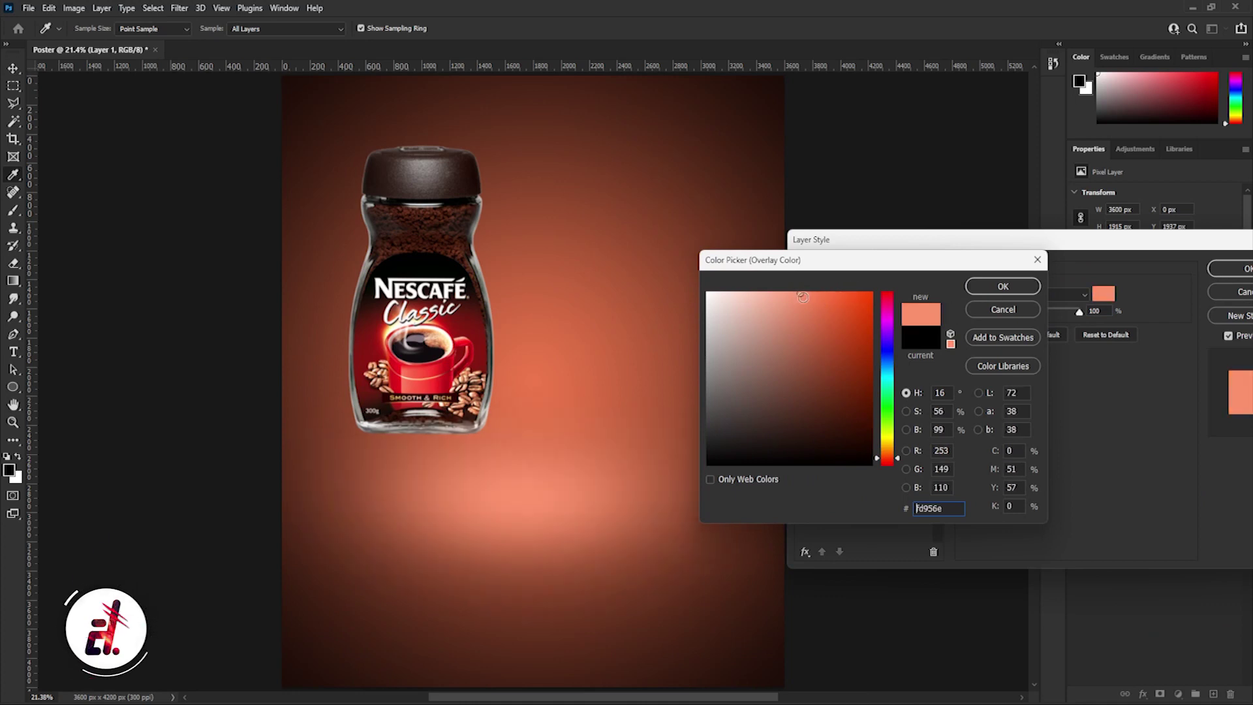
left_click(1002, 286)
key("Return")
Step: Squash the glow vertically and centre the jar above it
left_click_drag(533, 357, 550, 499)
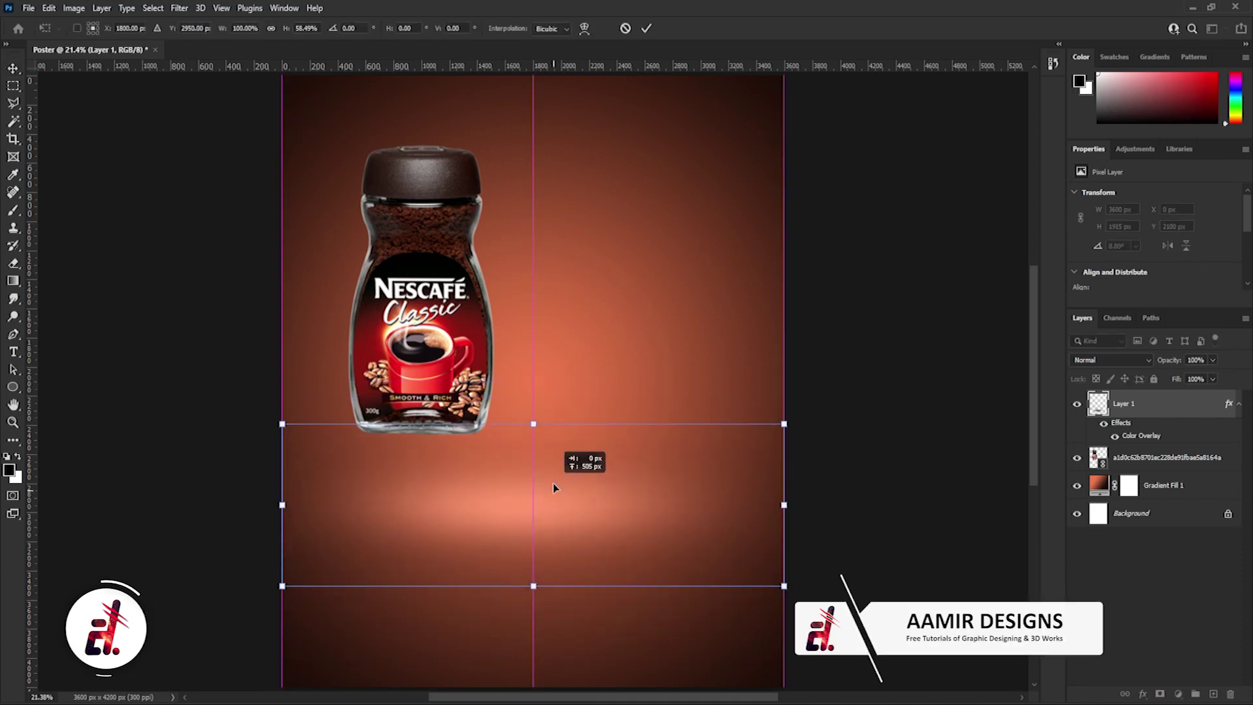
key("Return")
left_click_drag(405, 354, 453, 437)
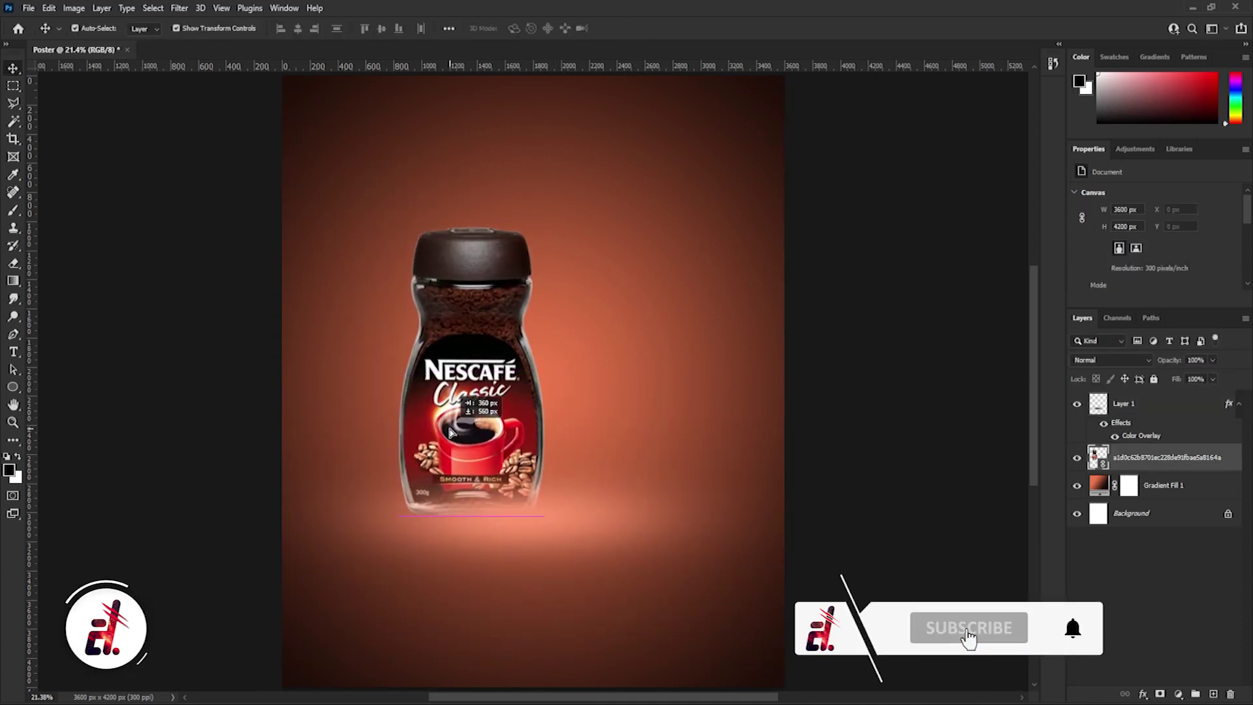
key("ctrl+bracketright")
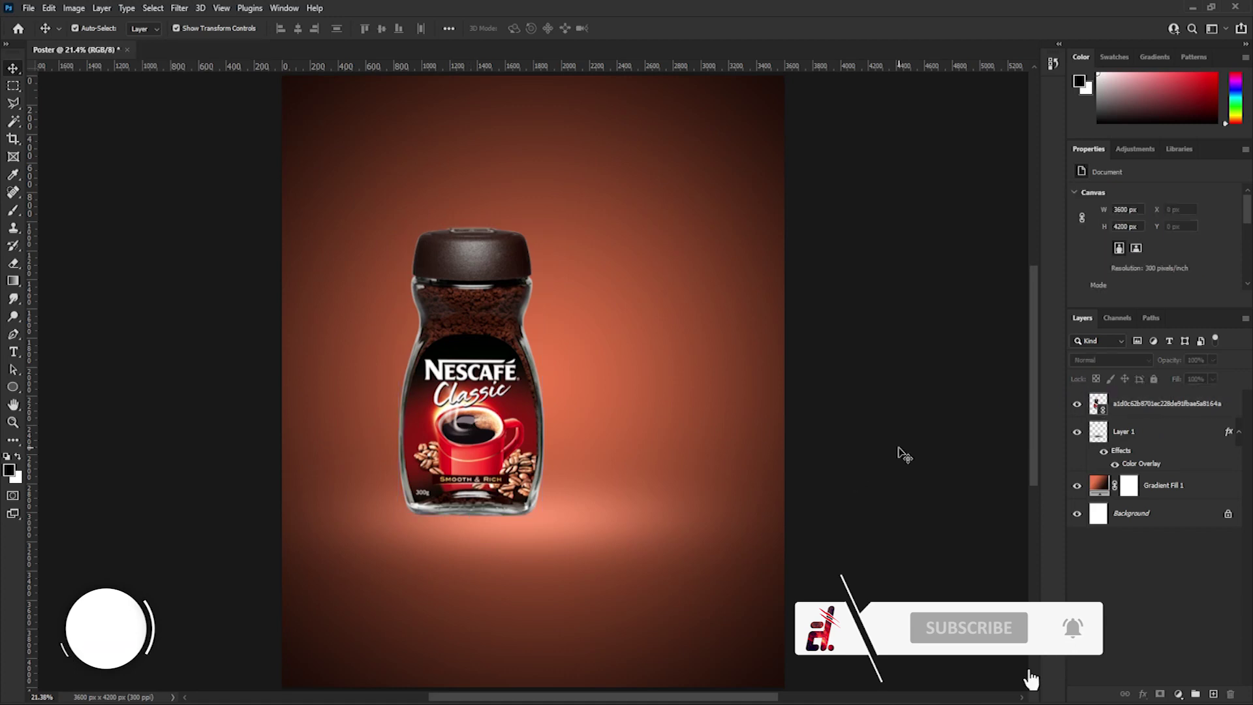
Step: Lock Layer 1, select the Gradient Fill 1 backdrop, then clear the selection
left_click(1148, 432)
key("slash")
left_click(1190, 486)
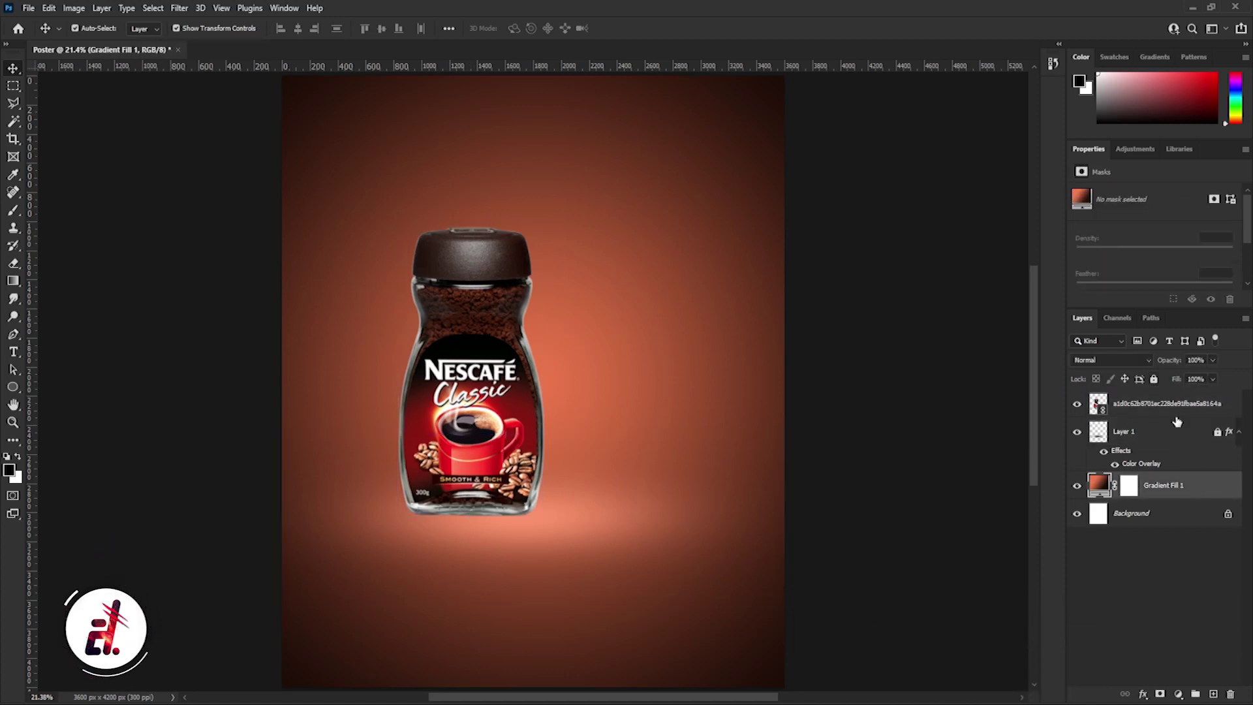
left_click_drag(476, 576, 528, 596)
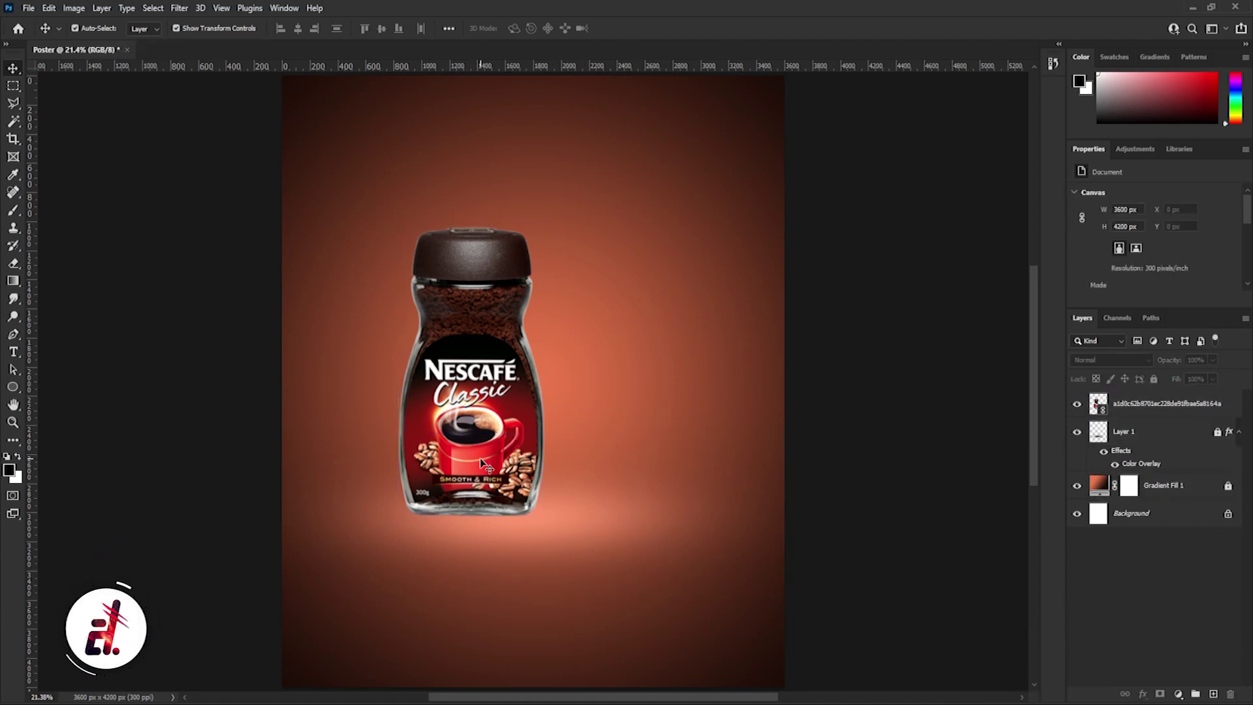
Step: Open the coffee cup, coffee beans and milk splash images
key("alt+f")
key("Down")
key("Return")
left_click(587, 209)
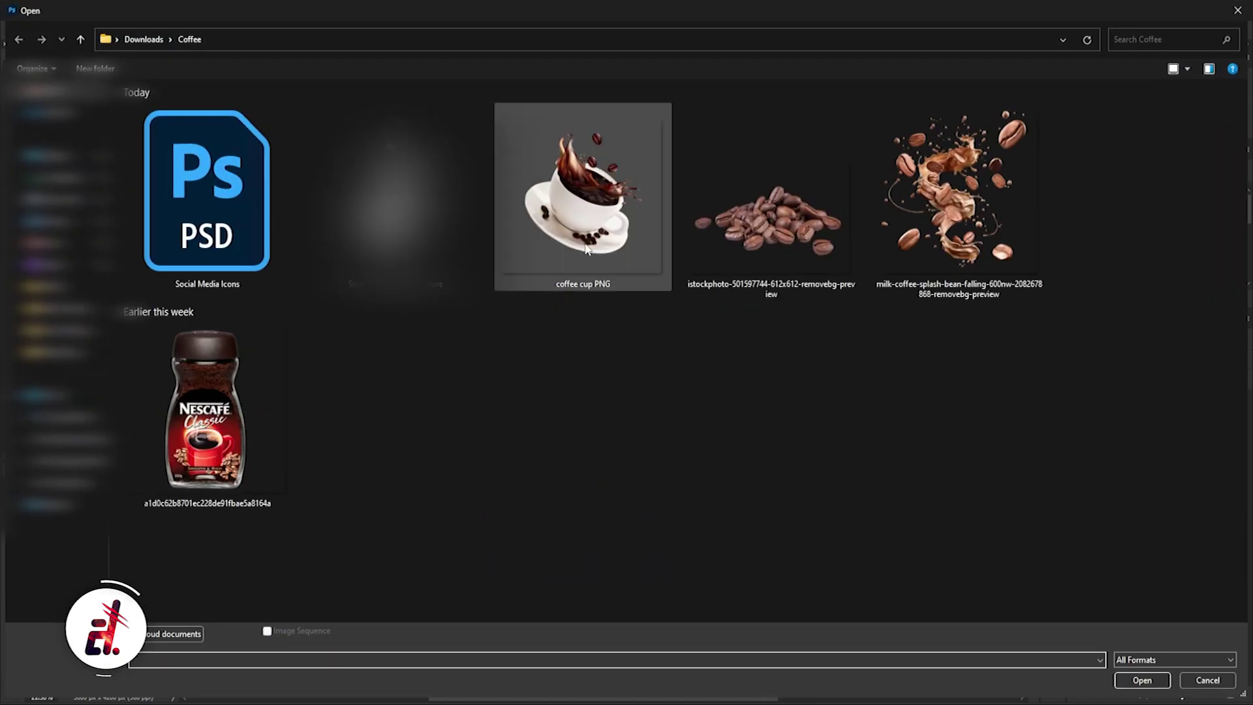
left_click(770, 222, "ctrl")
left_click(937, 275, "ctrl")
left_click(1142, 680)
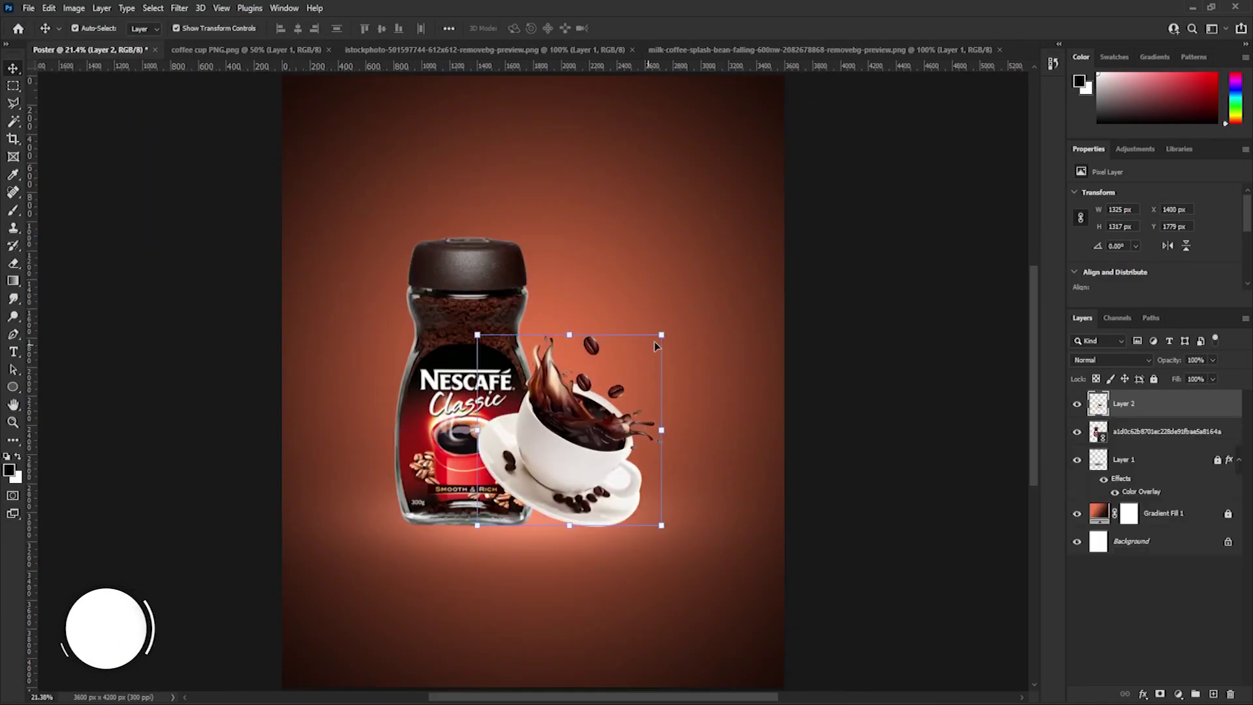
Step: Enlarge the coffee cup beside the jar and send it behind the jar
left_click_drag(662, 335, 730, 264)
left_click_drag(653, 392, 620, 392)
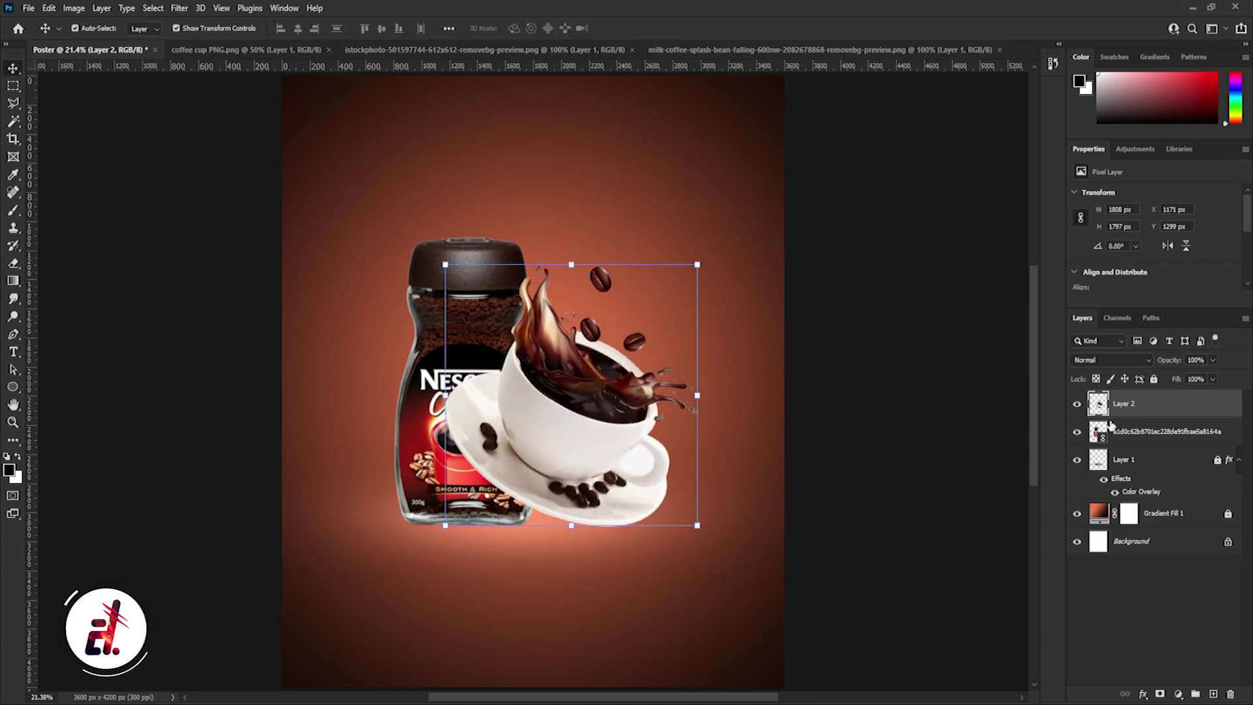
key("ctrl+[")
Step: Bring the milk splash into the poster and enlarge it over the jar
left_click(457, 50)
left_click(672, 50)
mouse_move(532, 414)
left_mouse_down()
mouse_move(585, 382)
mouse_move(405, 413)
left_mouse_up()
key("ctrl+t")
left_click_drag(583, 443, 666, 531)
left_click_drag(350, 361, 335, 361)
left_click_drag(500, 190, 501, 131)
left_click_drag(658, 336, 674, 336)
key("Return")
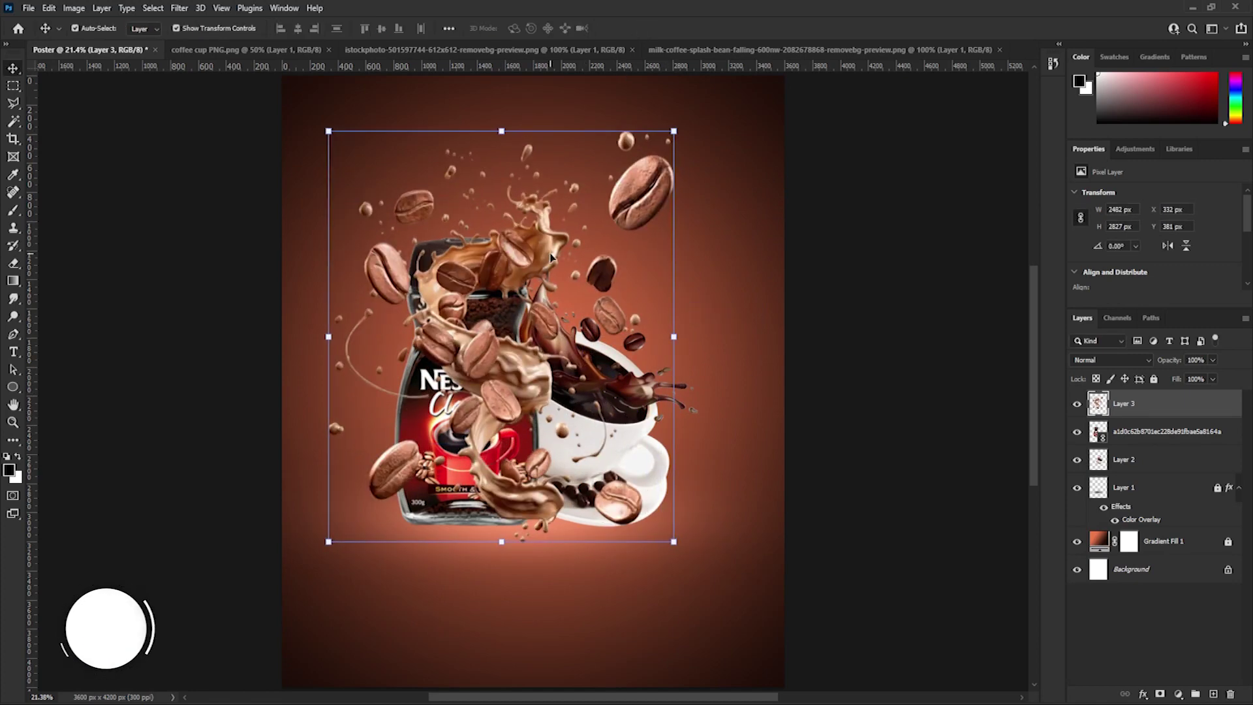
left_click(13, 263)
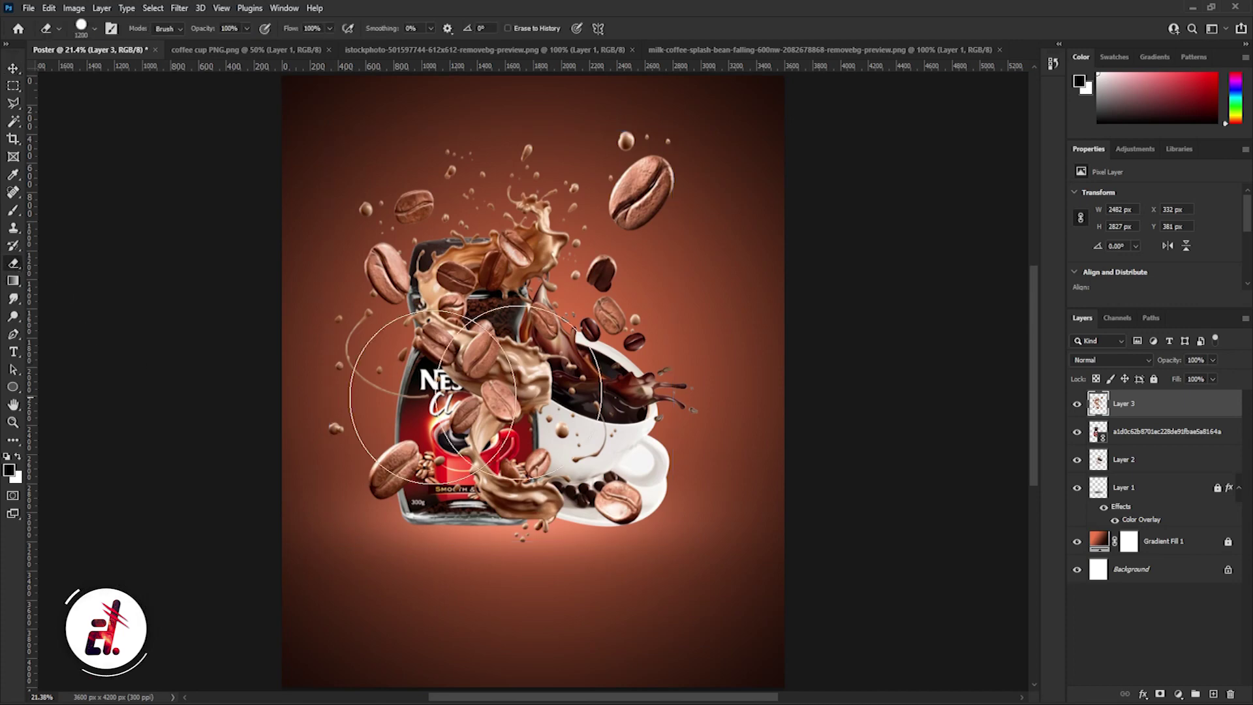
Step: Erase the splash's top-right beans and bottom edge, then nudge it slightly down
left_click_drag(656, 170, 626, 215)
key("v")
left_click(905, 374)
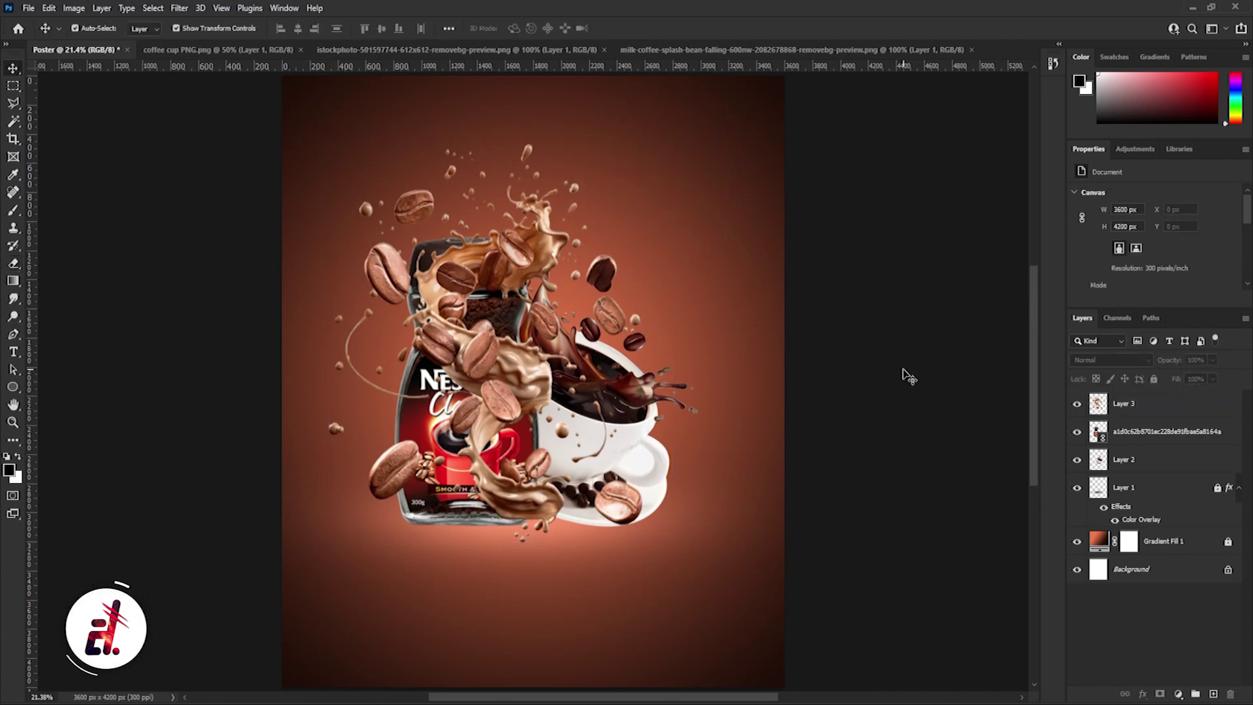
left_click(544, 518)
left_click(13, 263)
left_click_drag(503, 574, 561, 590)
key("v")
left_click_drag(657, 332, 658, 338)
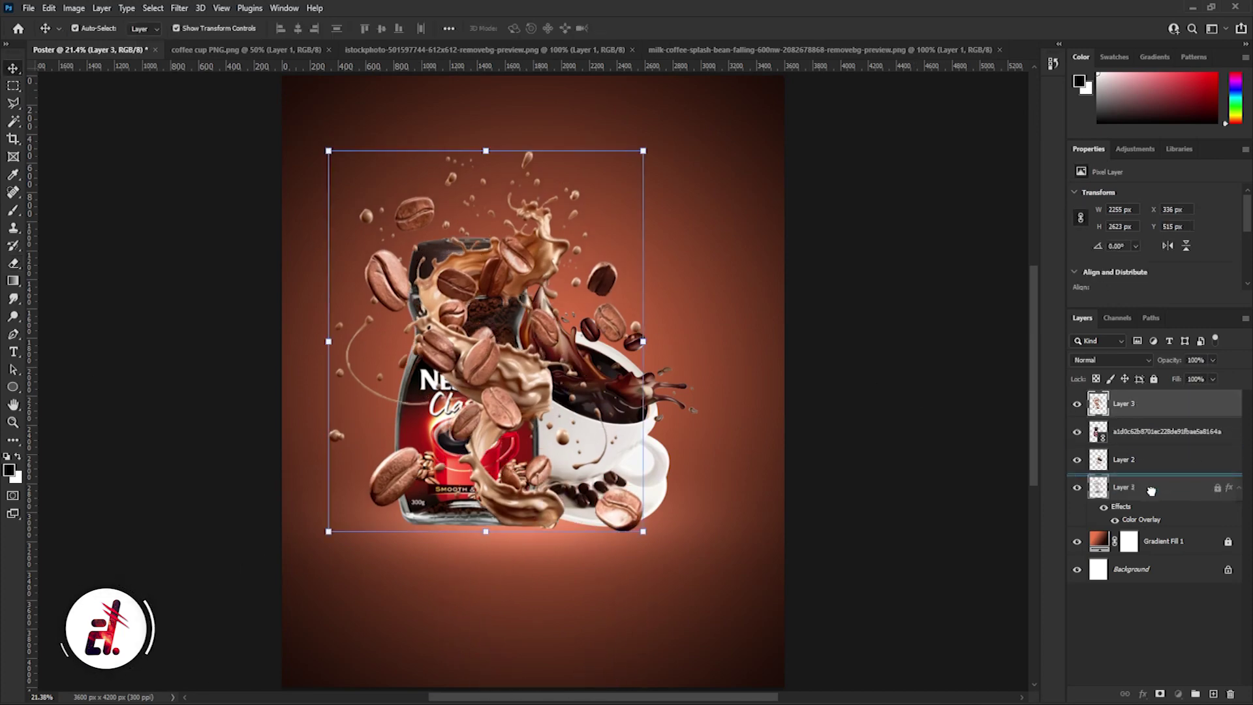
Step: Put the splash behind the cup, add the coffee-bean pile under the jar, and hide it
left_click(456, 50)
mouse_move(503, 351)
left_mouse_down()
mouse_move(528, 385)
mouse_move(492, 507)
mouse_move(652, 568)
left_mouse_up()
key("ctrl+t")
mouse_move(587, 515)
left_mouse_down()
mouse_move(612, 528)
mouse_move(599, 518)
left_mouse_up()
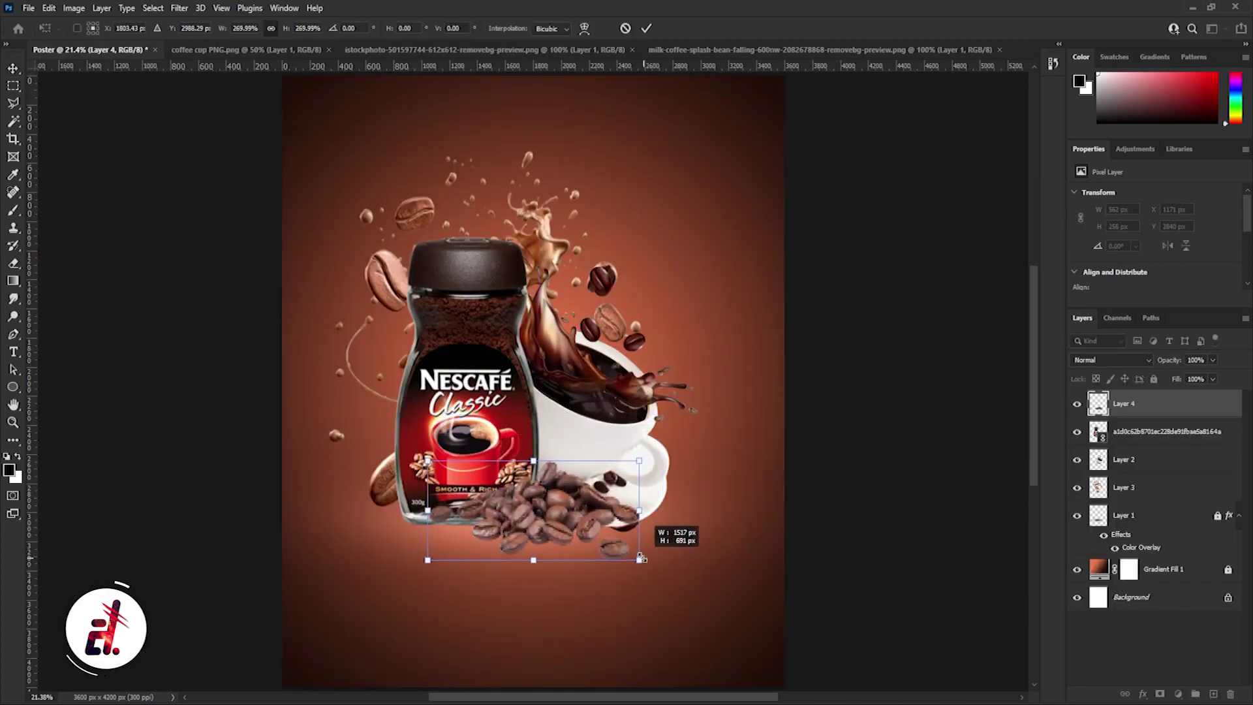
key("Return")
left_click(1077, 403)
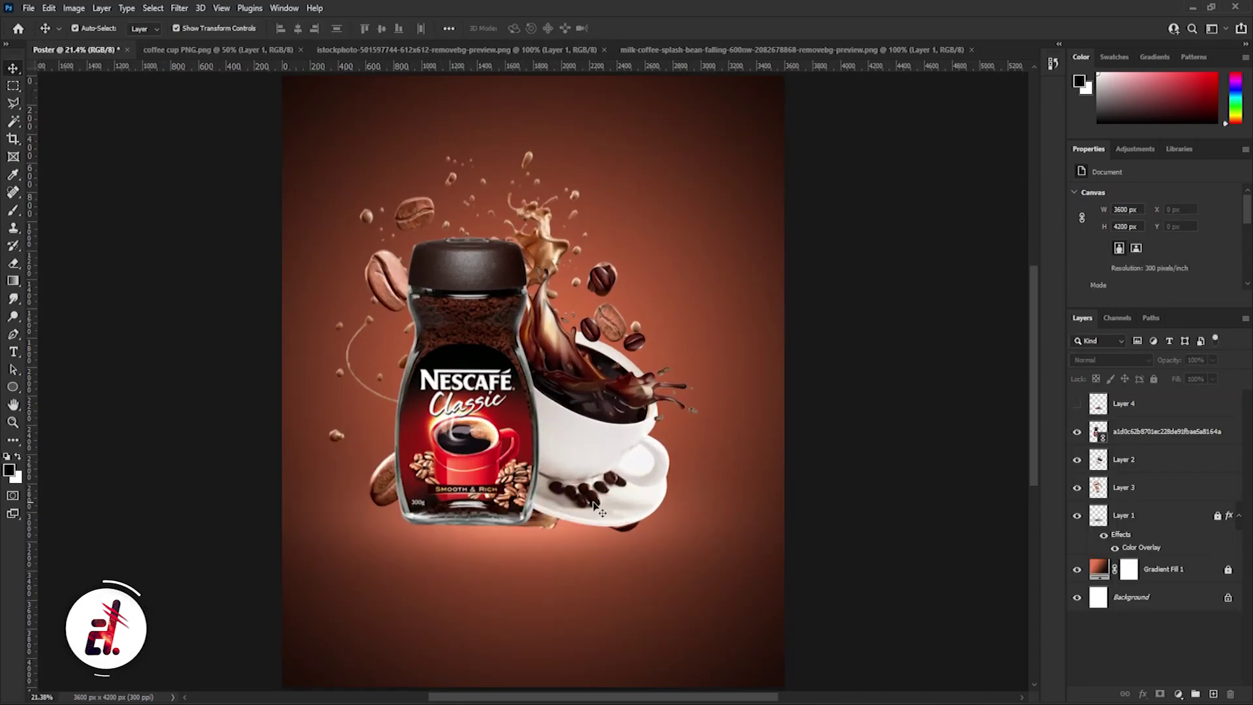
Step: Shift the jar, cup and splash layers together slightly up and right
left_click(1168, 459)
left_click(1199, 486, "shift")
left_click(1168, 431, "ctrl")
mouse_move(565, 433)
left_mouse_down()
mouse_move(584, 418)
mouse_move(583, 429)
left_mouse_up()
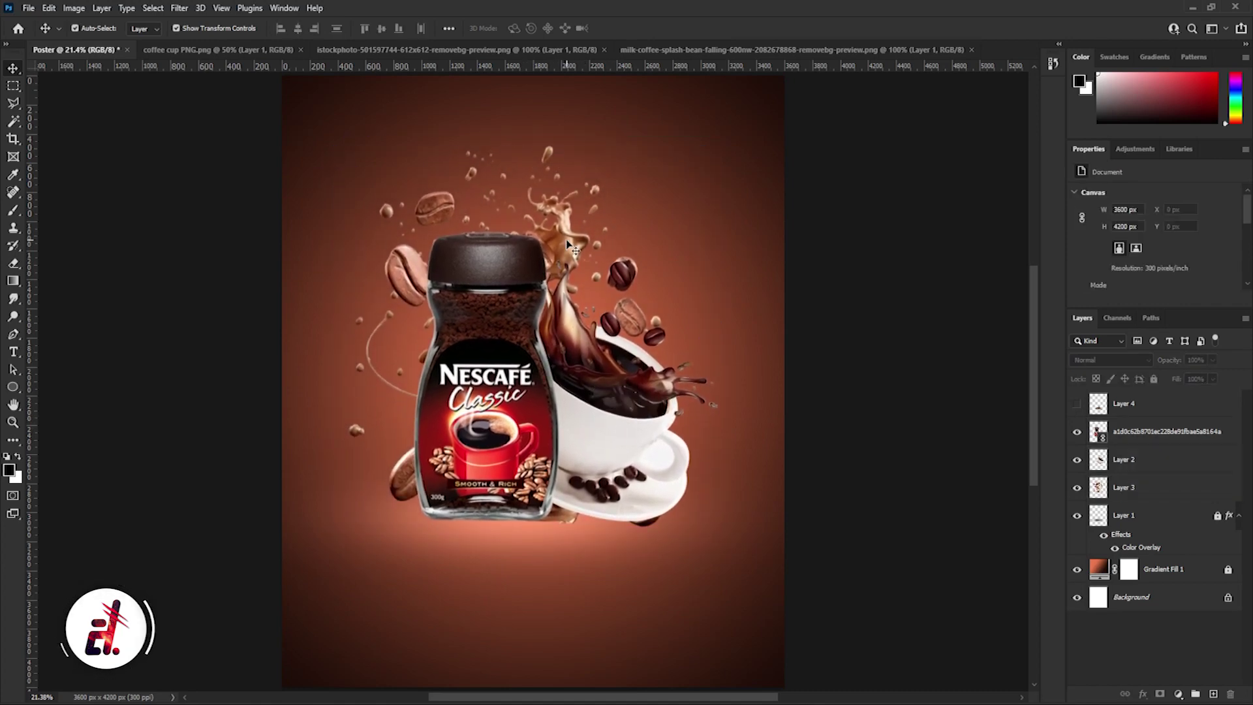
left_click(834, 317)
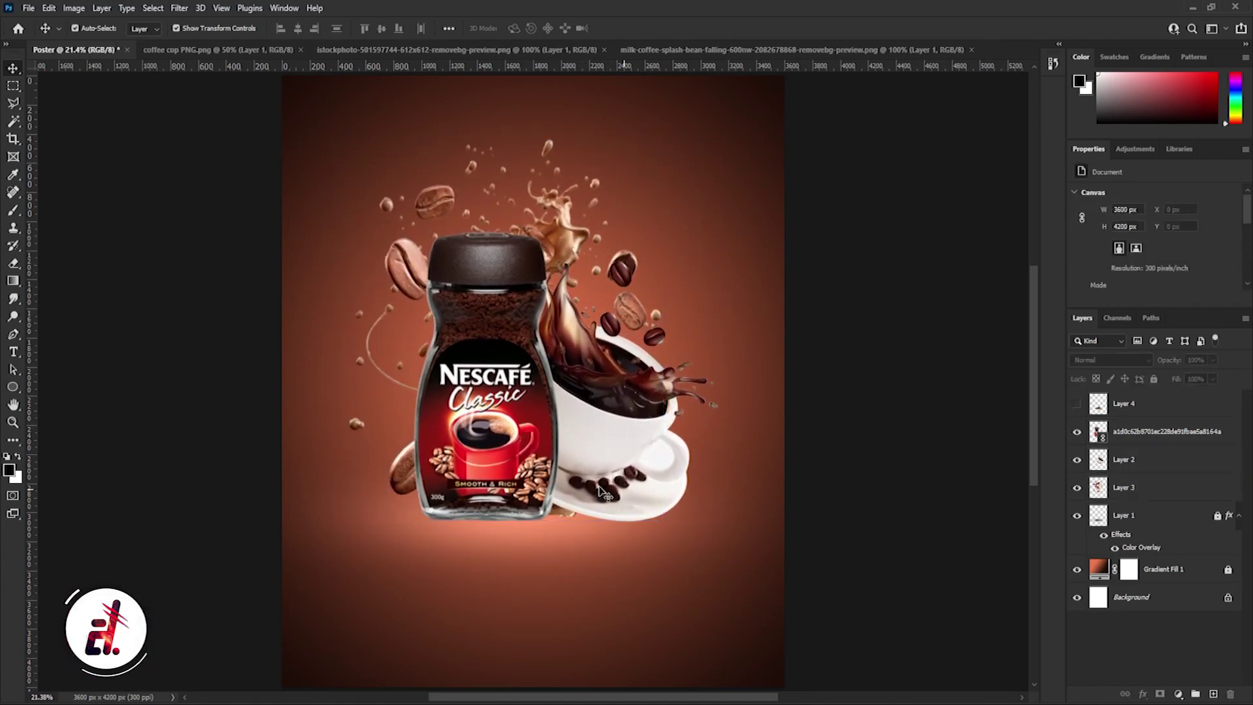
left_click(507, 413)
left_click(641, 430, "shift")
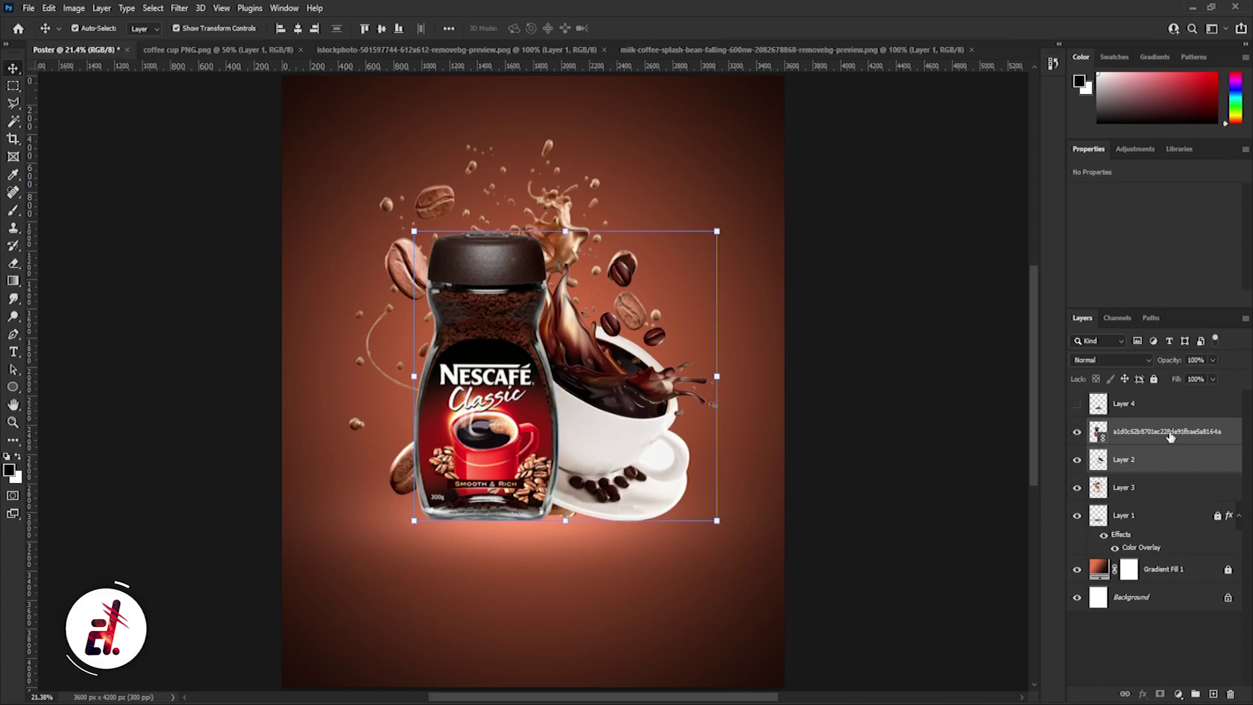
Step: Duplicate the jar and cup, flip the copies vertically, and place them directly below
left_click_drag(1158, 432, 1161, 414, "alt")
left_click(48, 8)
left_click(98, 307)
right_click(511, 272)
left_click(543, 546)
left_click_drag(524, 270, 524, 559)
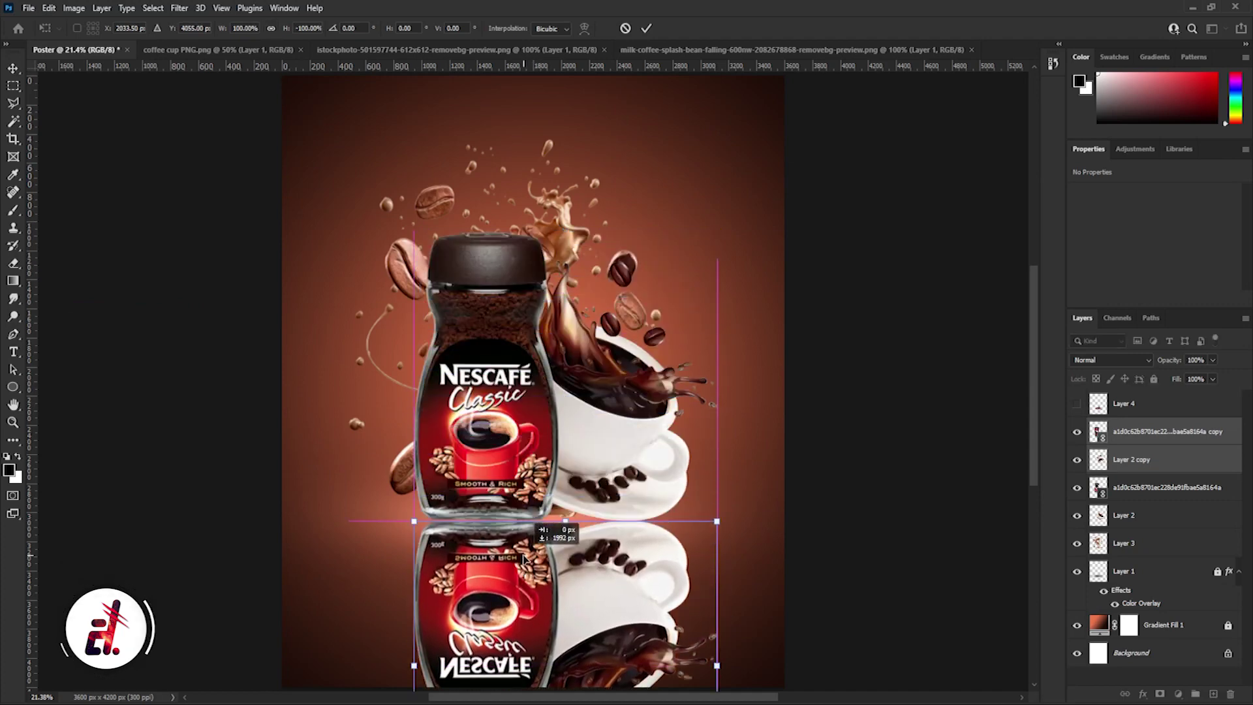
key("Return")
left_click(810, 461)
left_click(513, 565)
left_click_drag(507, 544, 504, 542)
left_click(825, 424)
Step: Duplicate the splash, flip the copy vertically, and move it straight down beneath the original
left_click(559, 210)
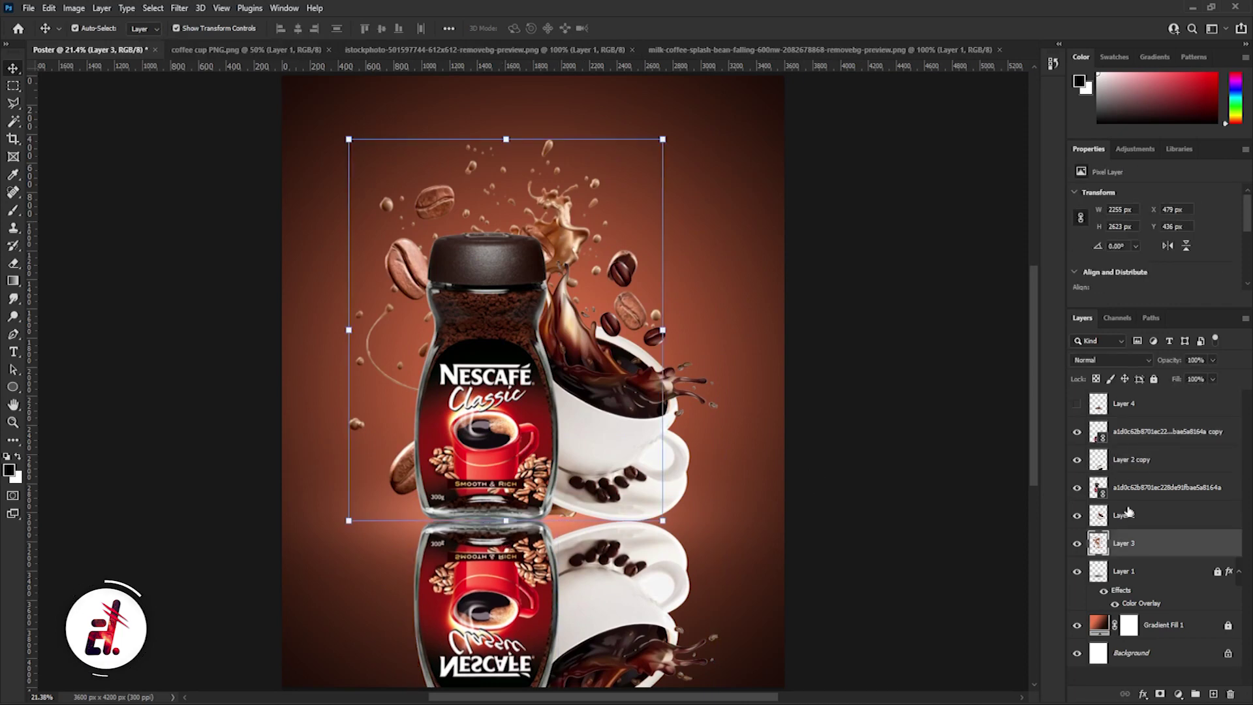
key("ctrl+j")
left_click(49, 8)
left_click(104, 309)
right_click(565, 237)
left_click(625, 514)
left_click_drag(566, 178, 567, 540)
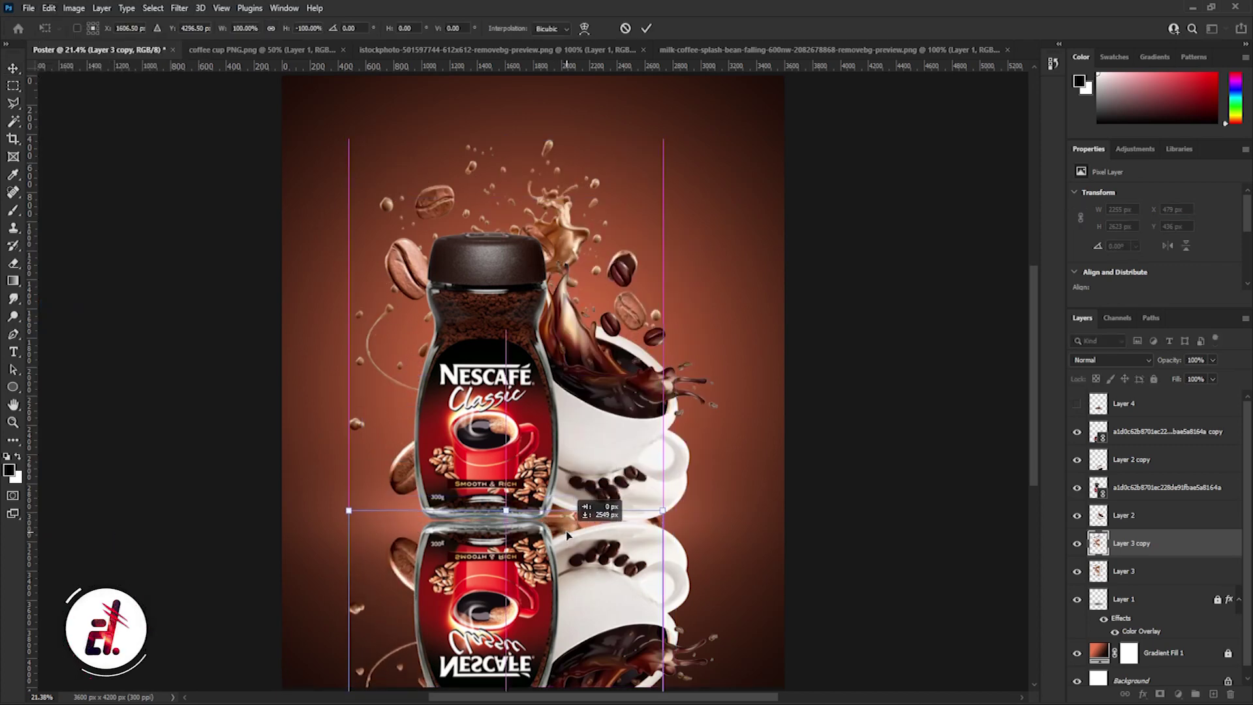
left_click_drag(567, 540, 567, 540)
key("Return")
left_click(583, 505)
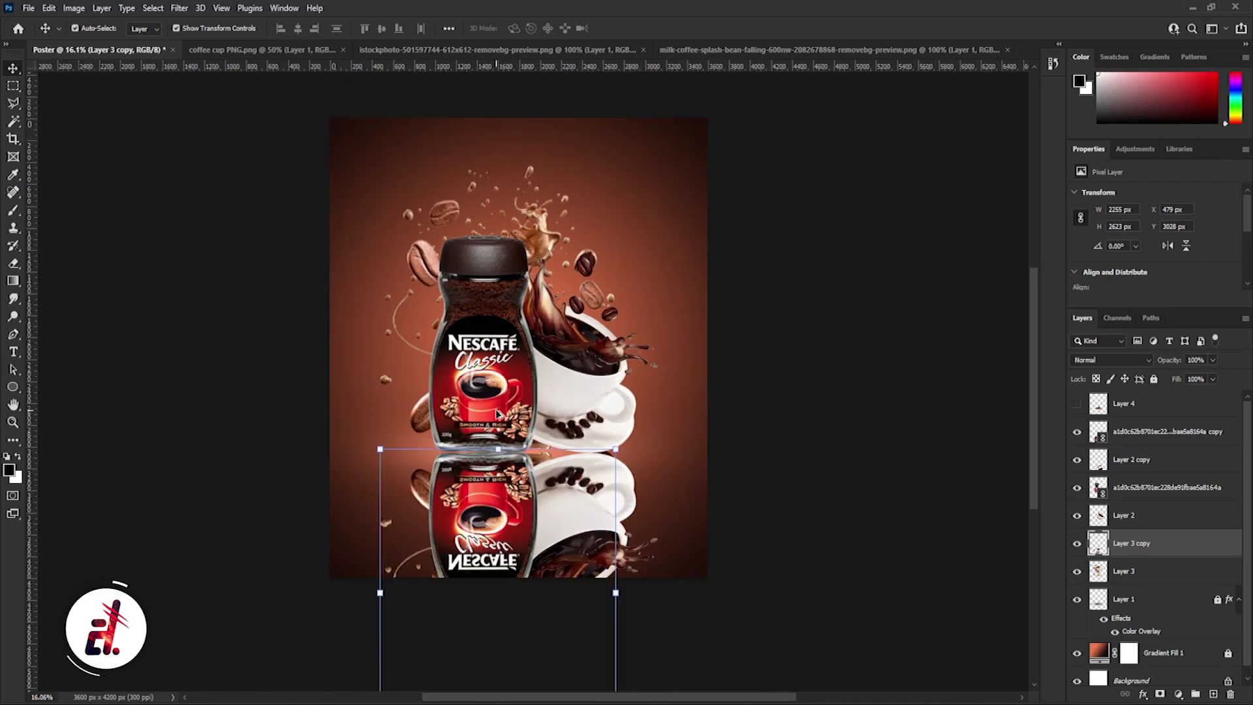
scroll(594, 494, "up", 2)
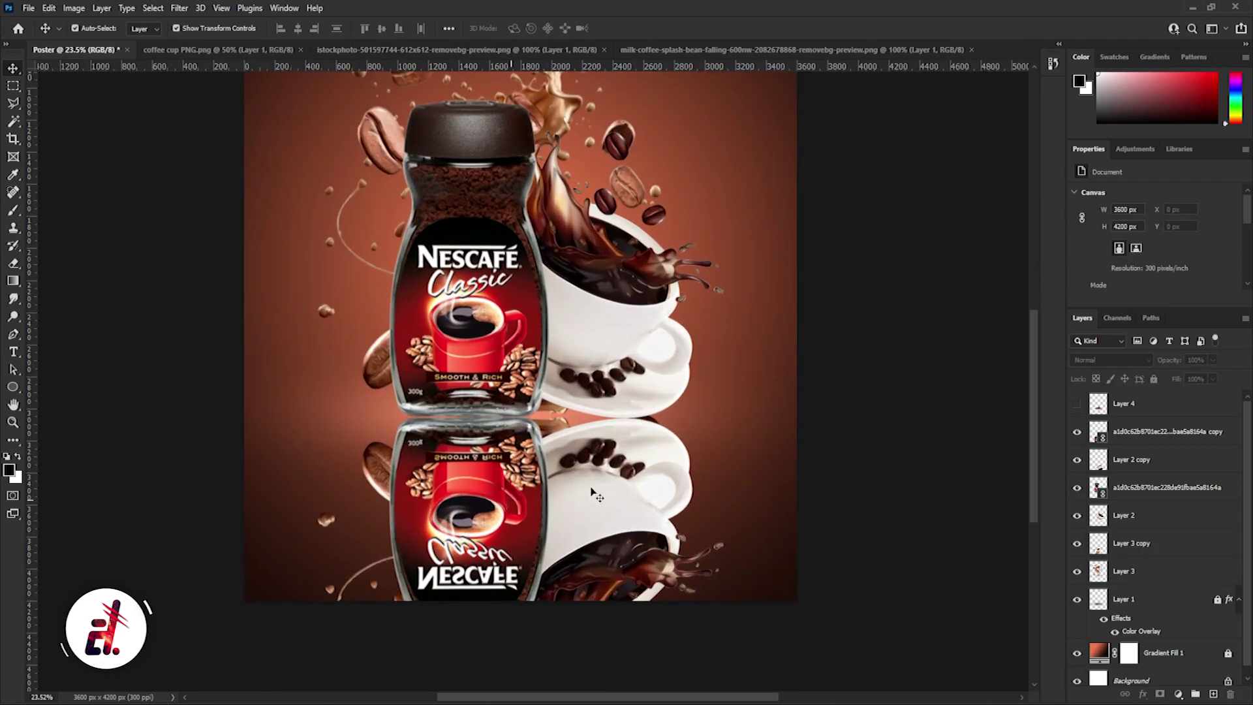
Step: Create a Shadow layer and paint a soft black blob with a 2700 px, 0% hardness brush
left_click(1211, 694)
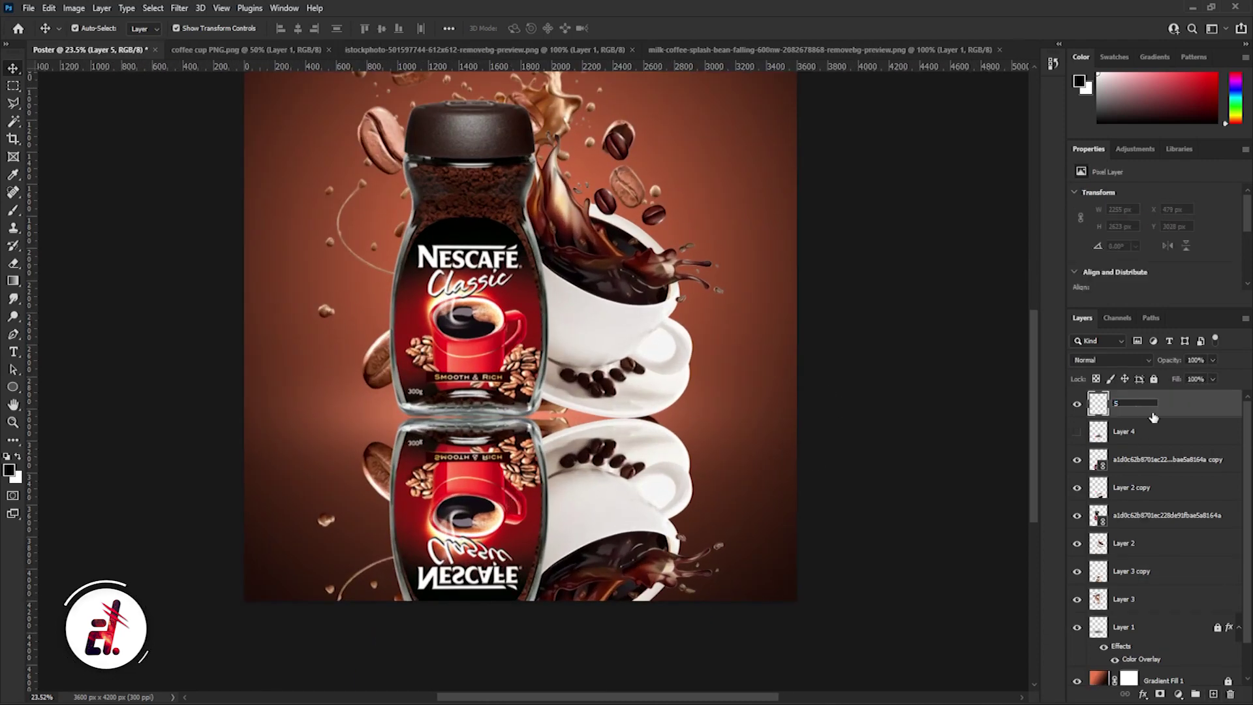
type("Shadow")
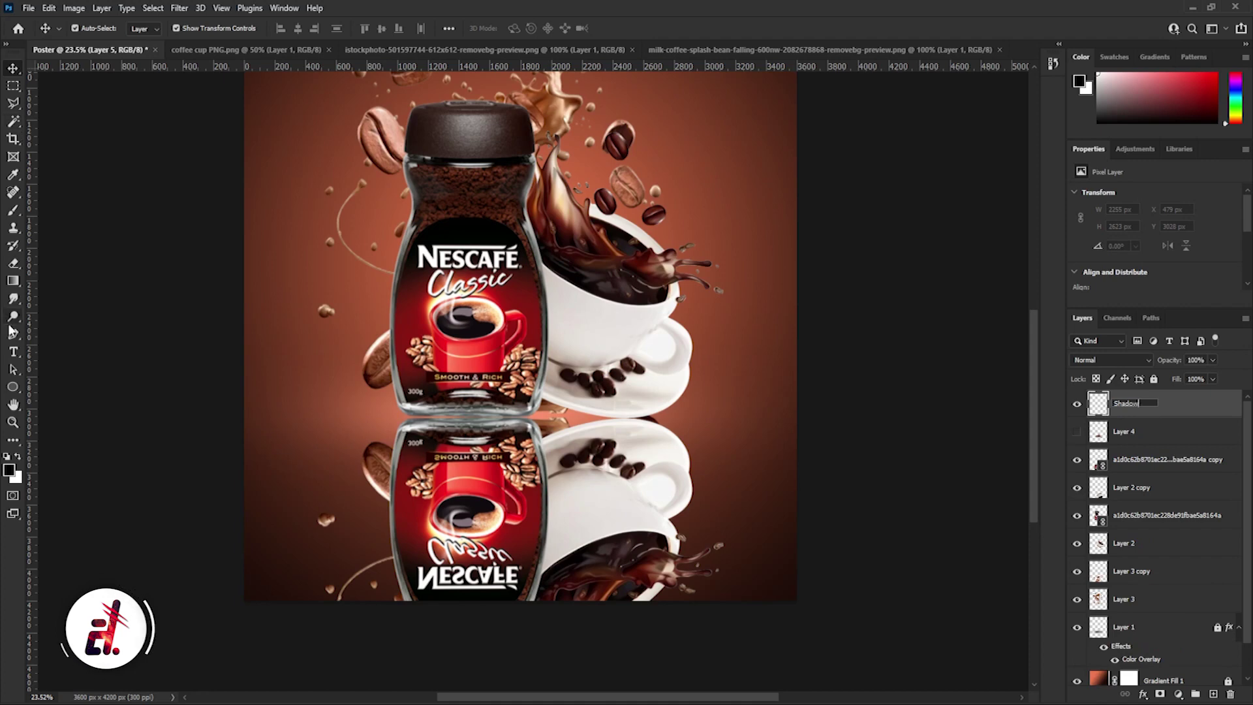
key("Return")
left_click(9, 469)
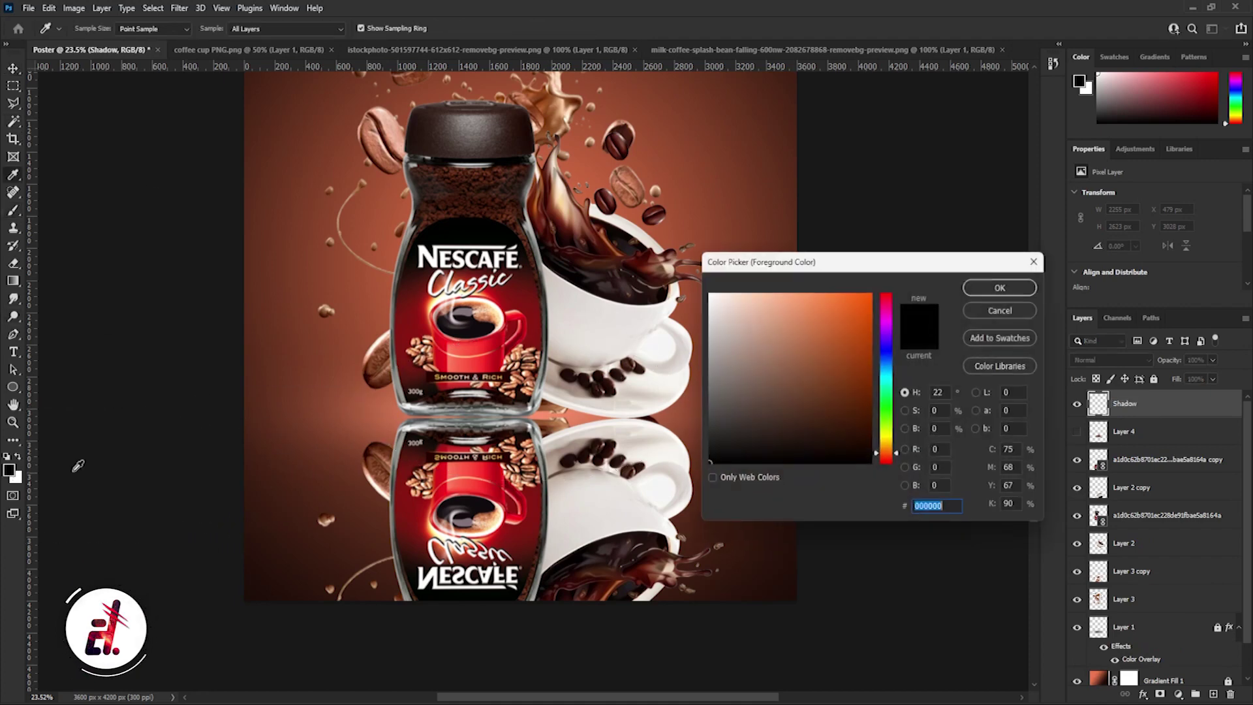
left_click(992, 290)
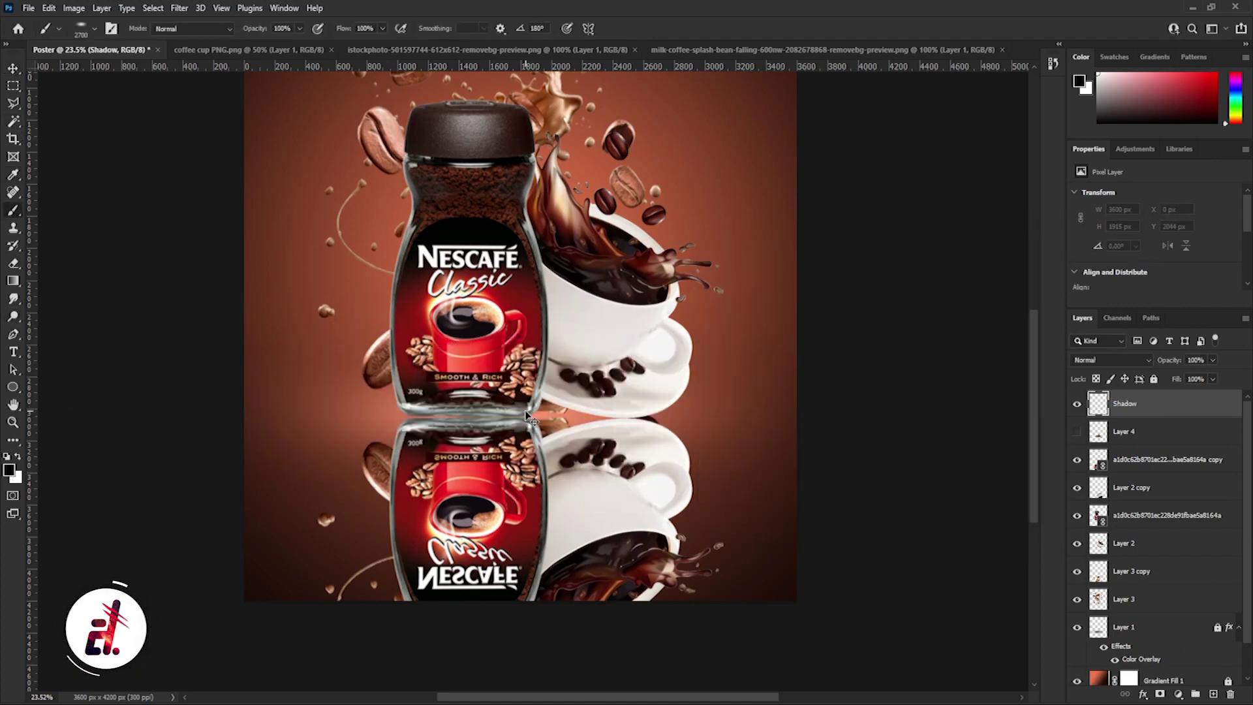
right_click(527, 415)
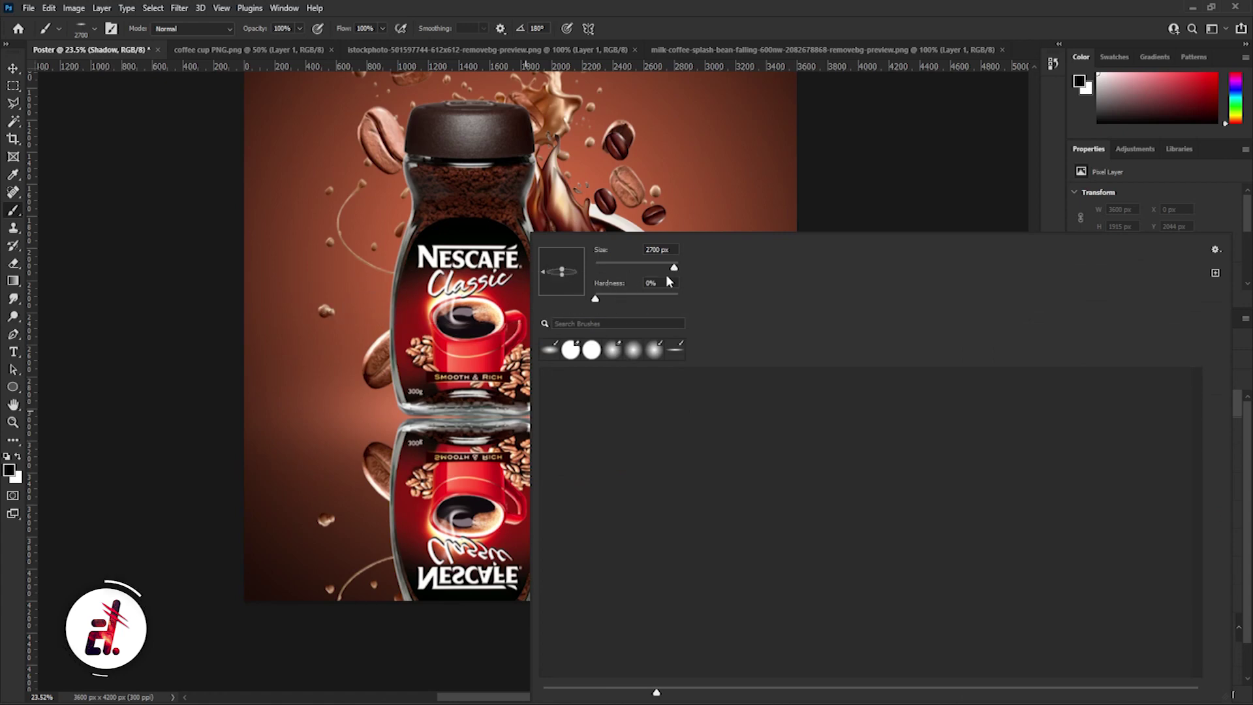
key("Return")
left_click(564, 458)
Step: Squash the shadow flatter and stretch it wide across the poster
key("ctrl+t")
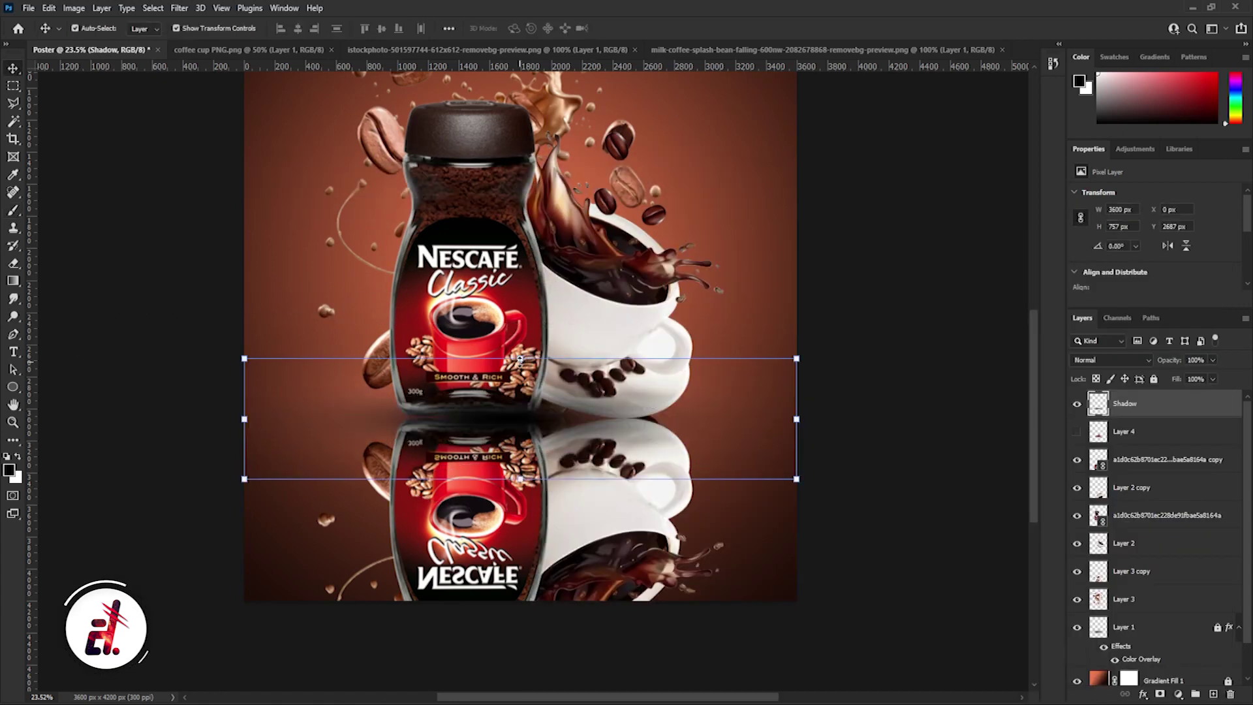
mouse_move(527, 392)
left_mouse_down()
mouse_move(527, 450)
mouse_move(528, 417)
mouse_move(457, 418)
left_mouse_up()
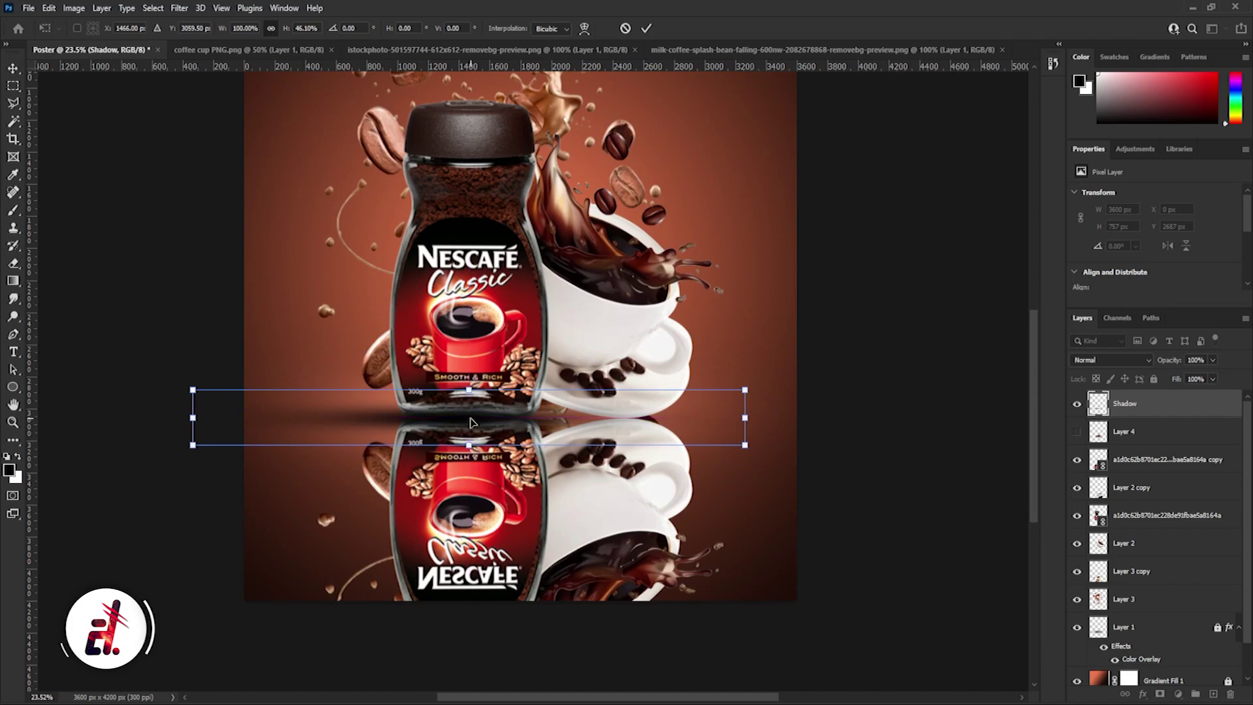
left_click_drag(732, 418, 883, 418)
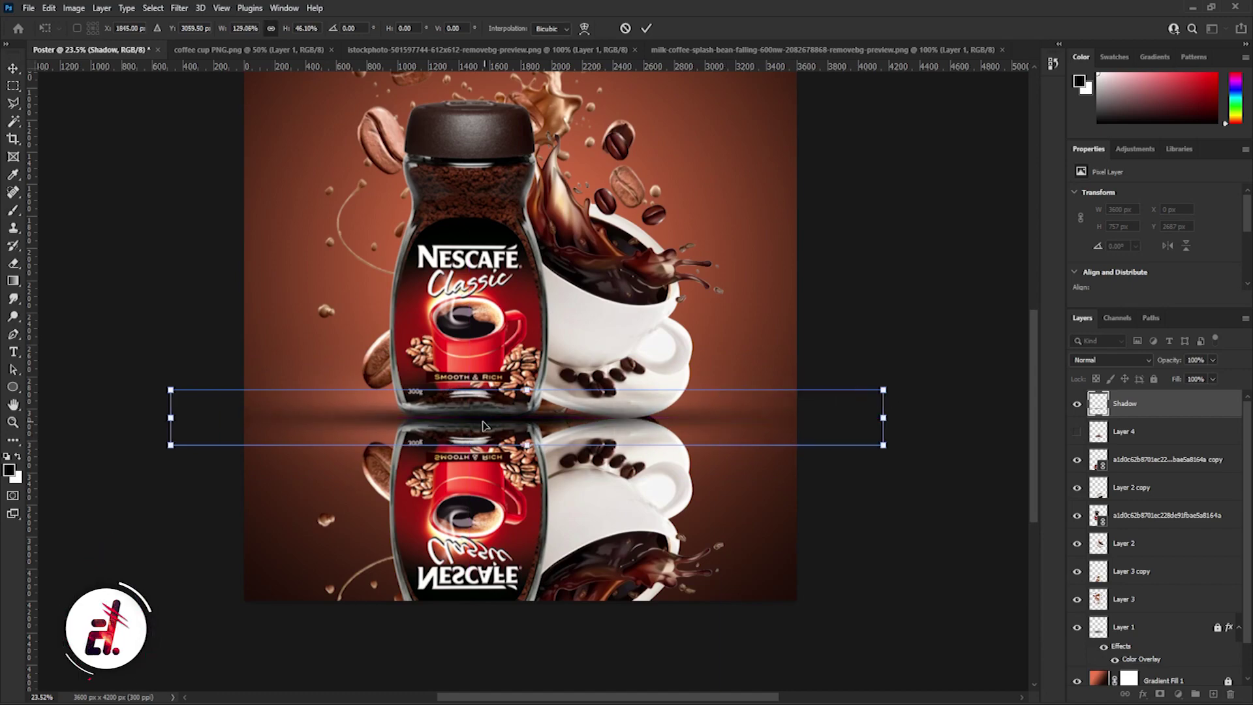
left_click(646, 29)
left_click(518, 546)
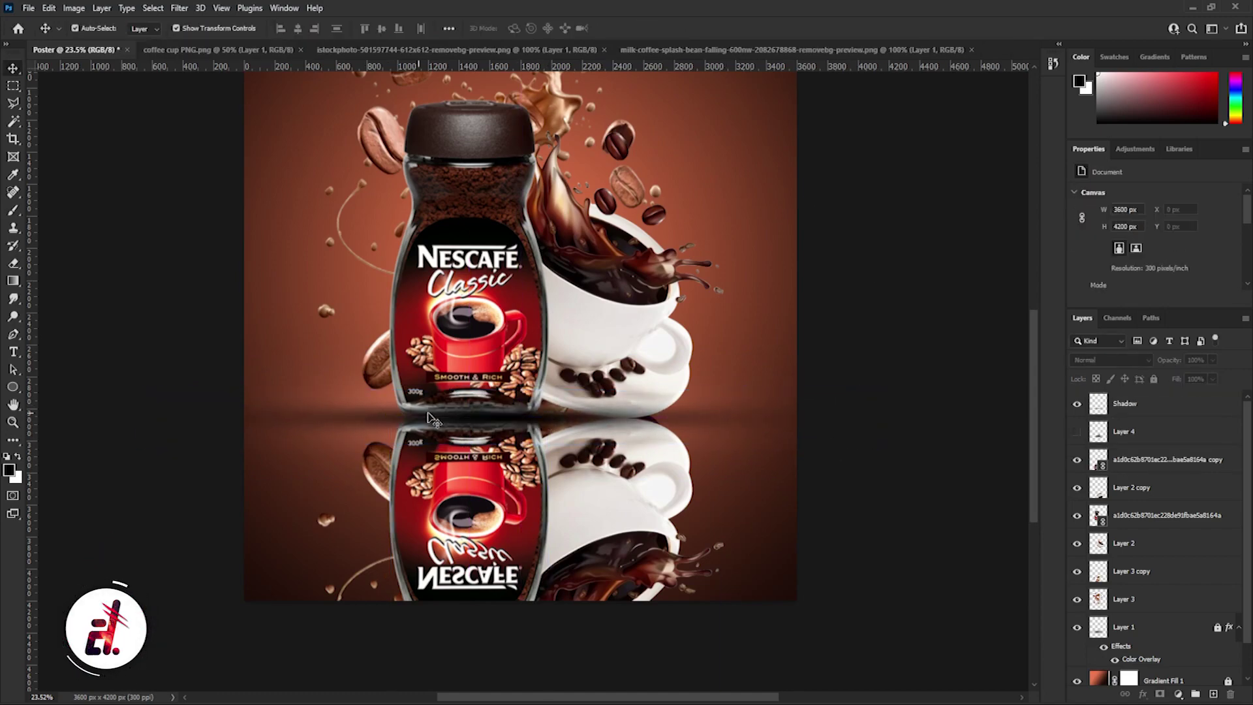
scroll(608, 454, "up", 2)
Step: Merge the jar, cup and splash reflection layers into one layer
left_click(613, 457, "shift")
left_click(493, 439, "shift")
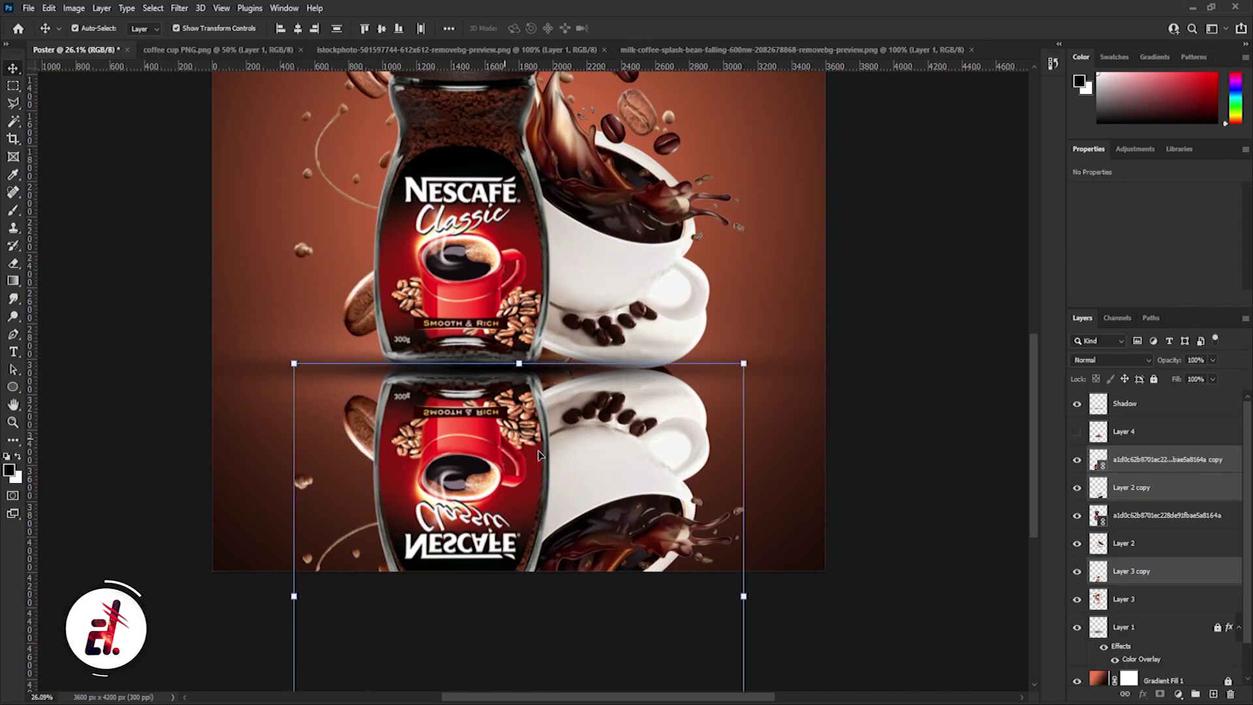
right_click(1187, 463)
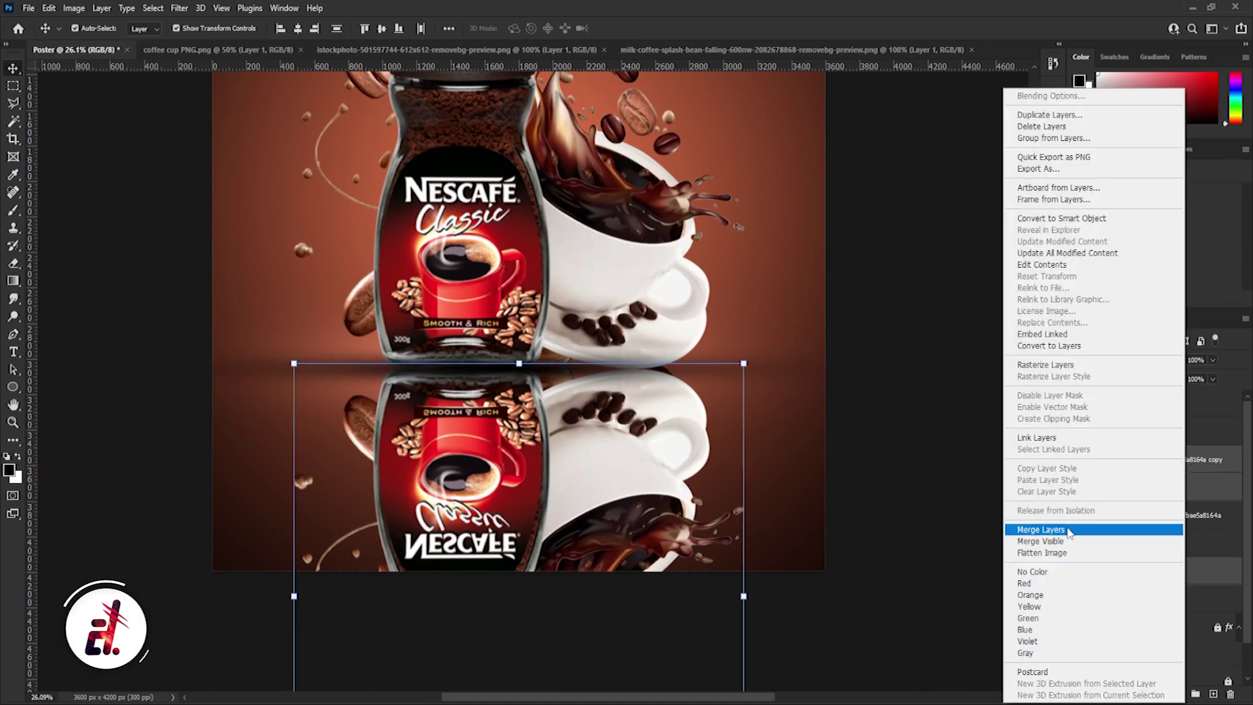
left_click(1095, 531)
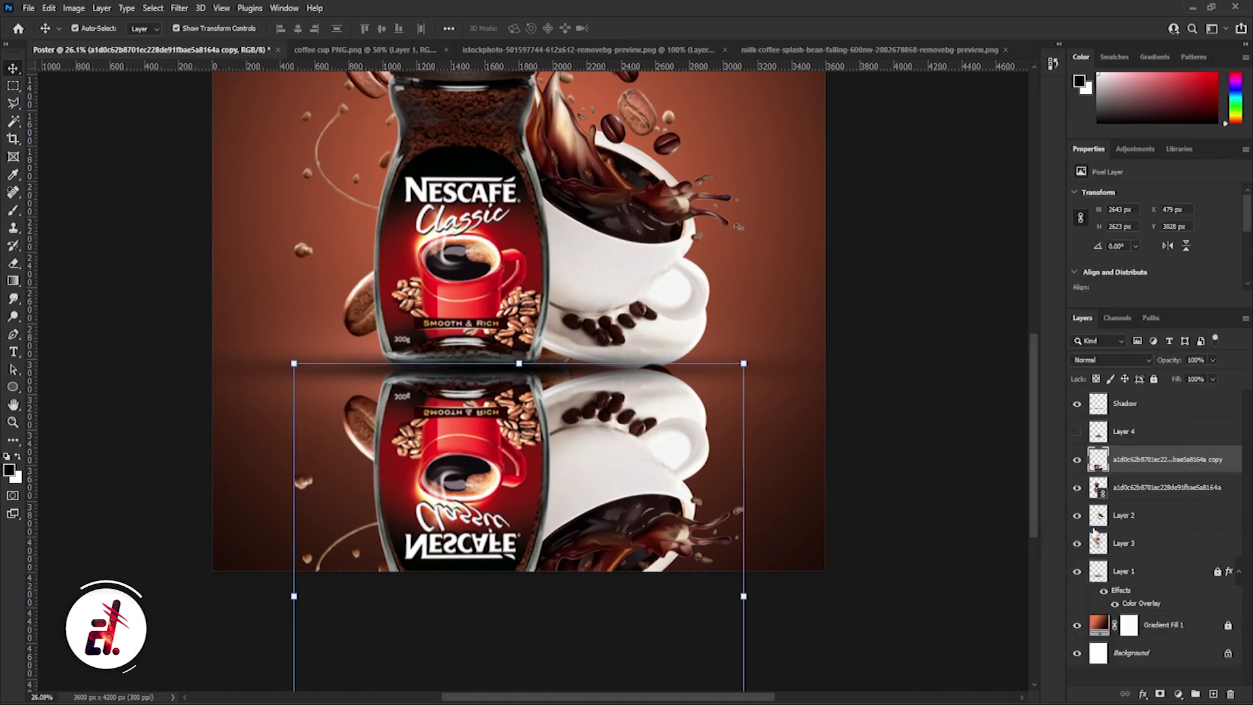
Step: Mask the merged reflection and fade it out downward with a black-to-white gradient
left_click(1161, 695)
key("g")
left_click(98, 28)
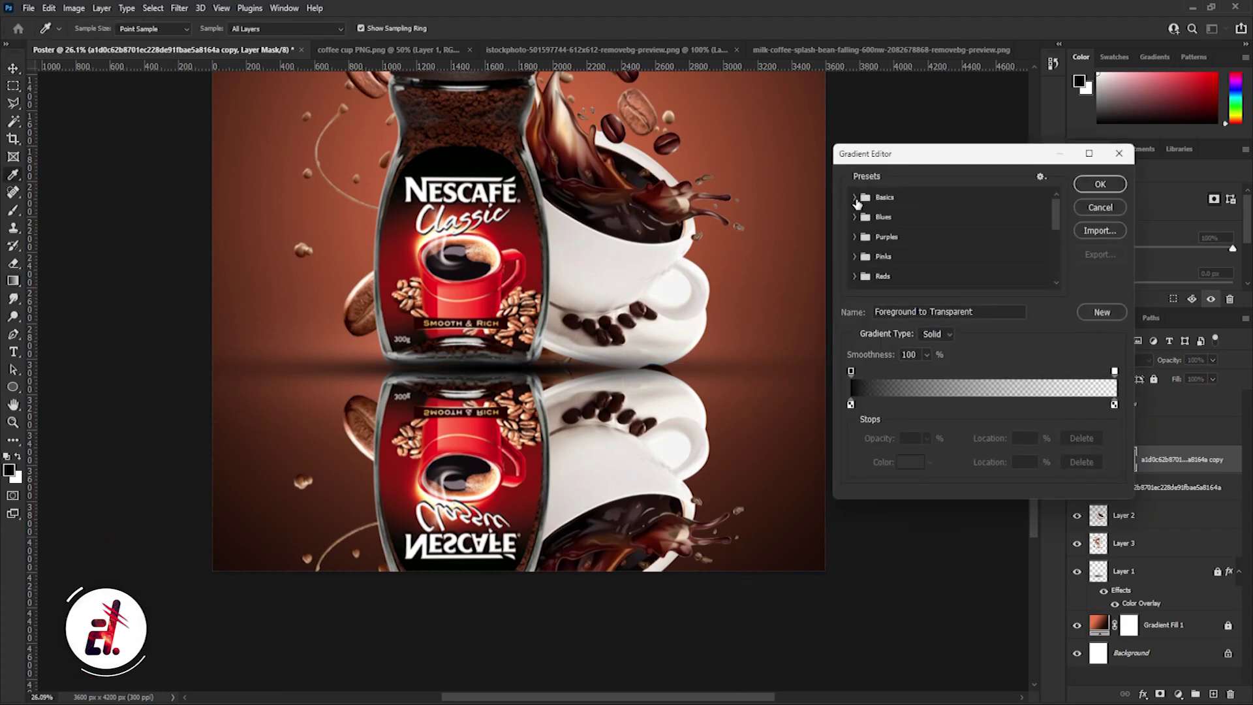
left_click(1100, 184)
left_click_drag(544, 540, 547, 457)
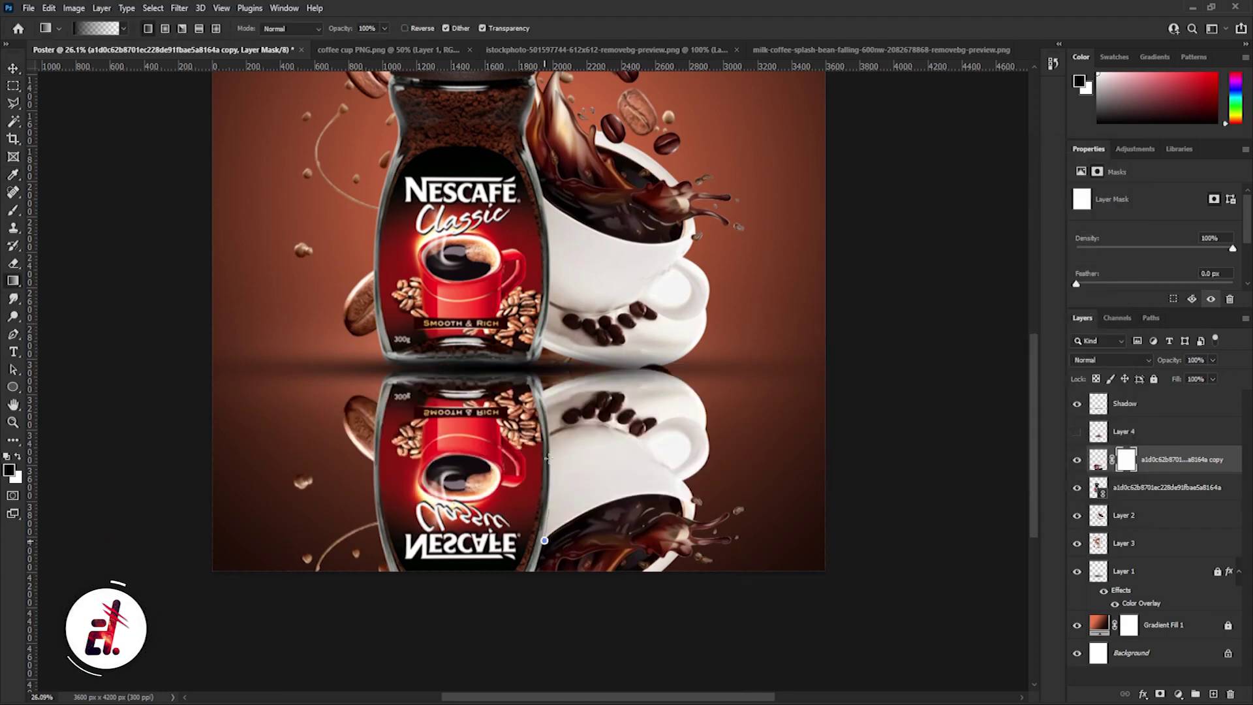
left_click_drag(544, 225, 544, 225)
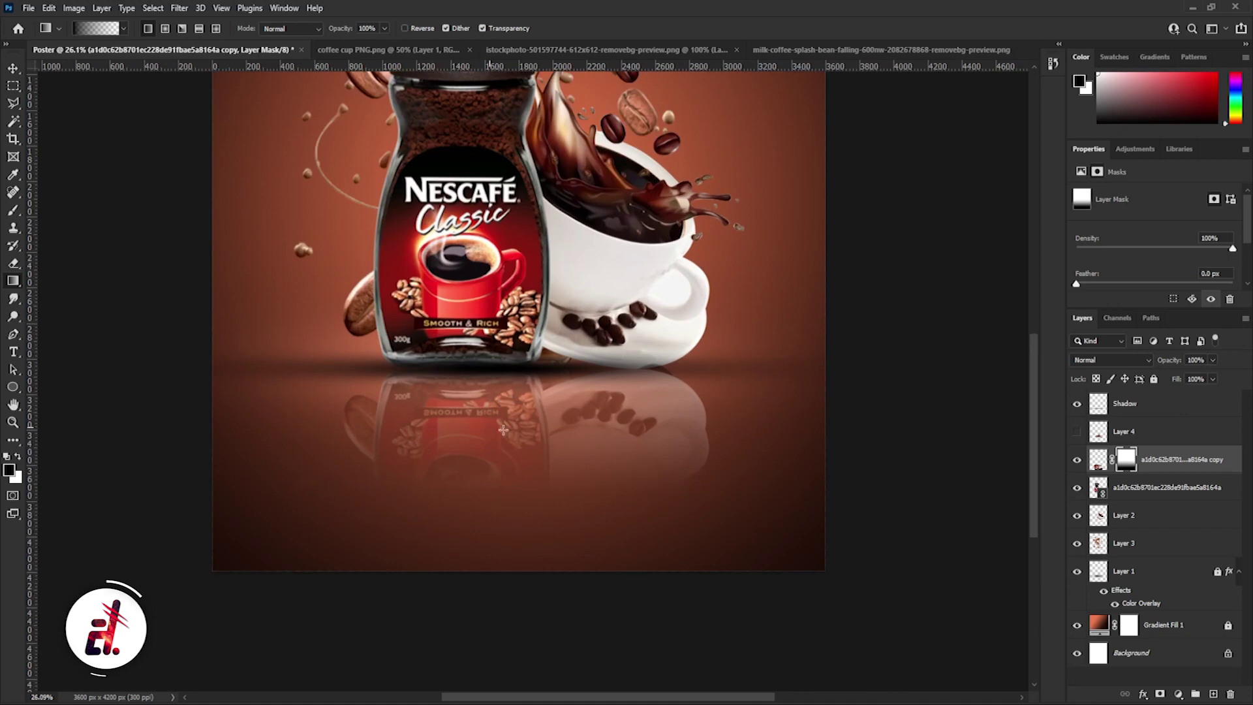
left_click(12, 67)
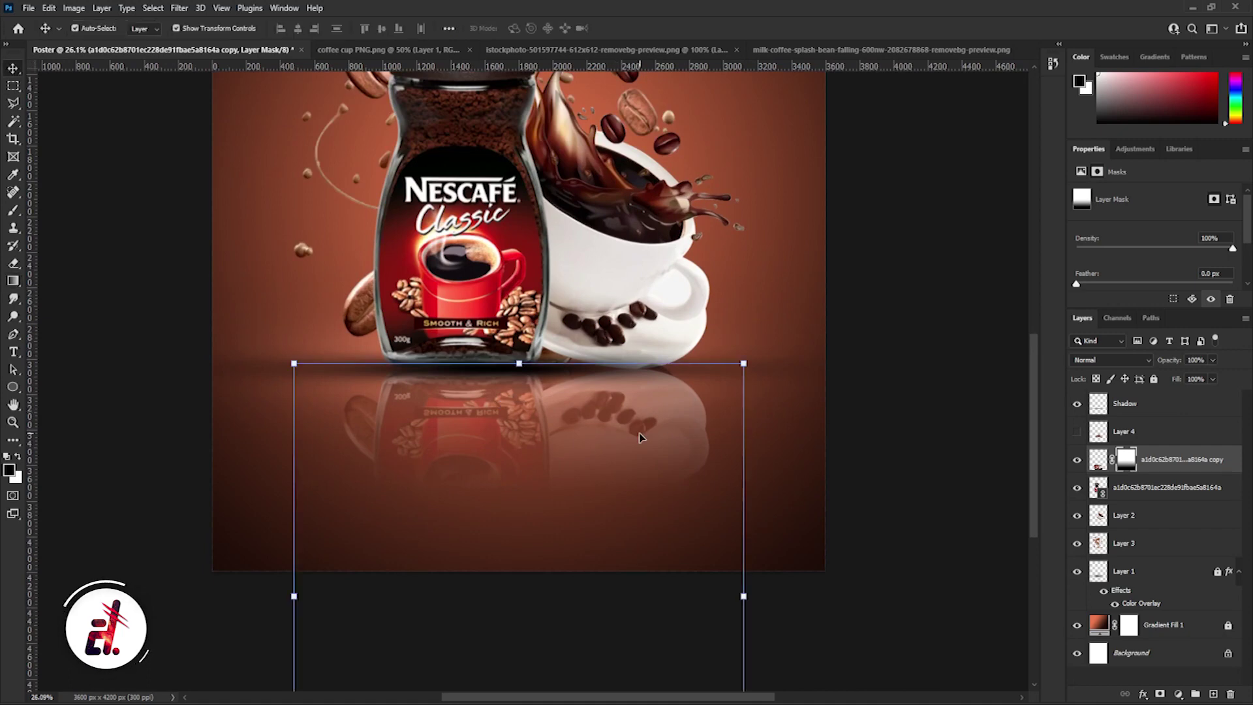
Step: Soften the reflection's pixels with a 20.8 px Gaussian Blur
left_click(179, 8)
left_click(182, 10)
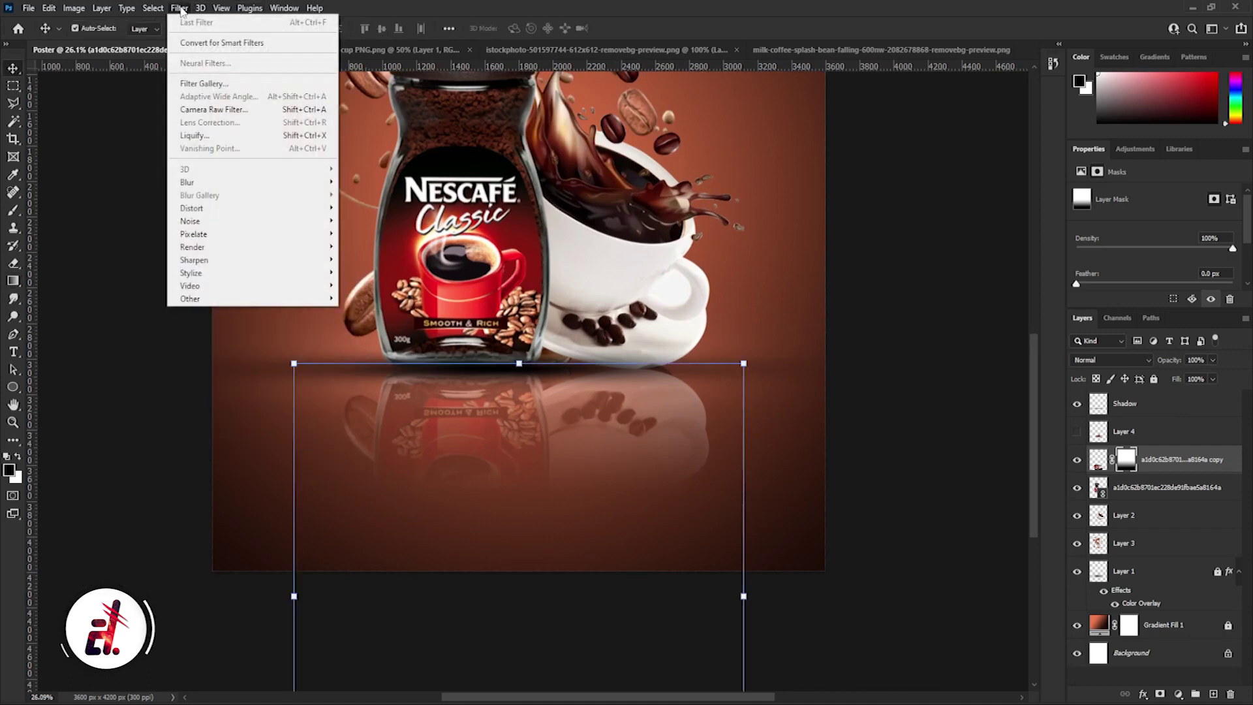
left_click(1098, 460)
left_click(179, 8)
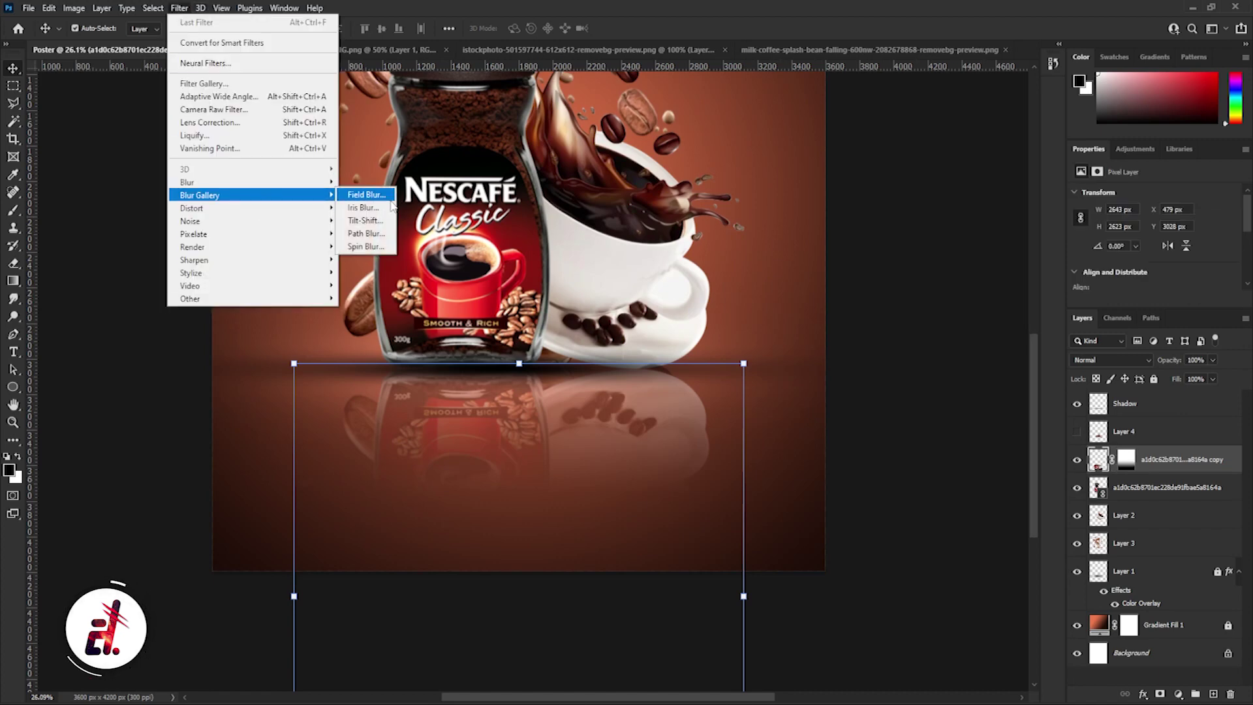
left_click(365, 233)
left_click_drag(978, 538, 966, 539)
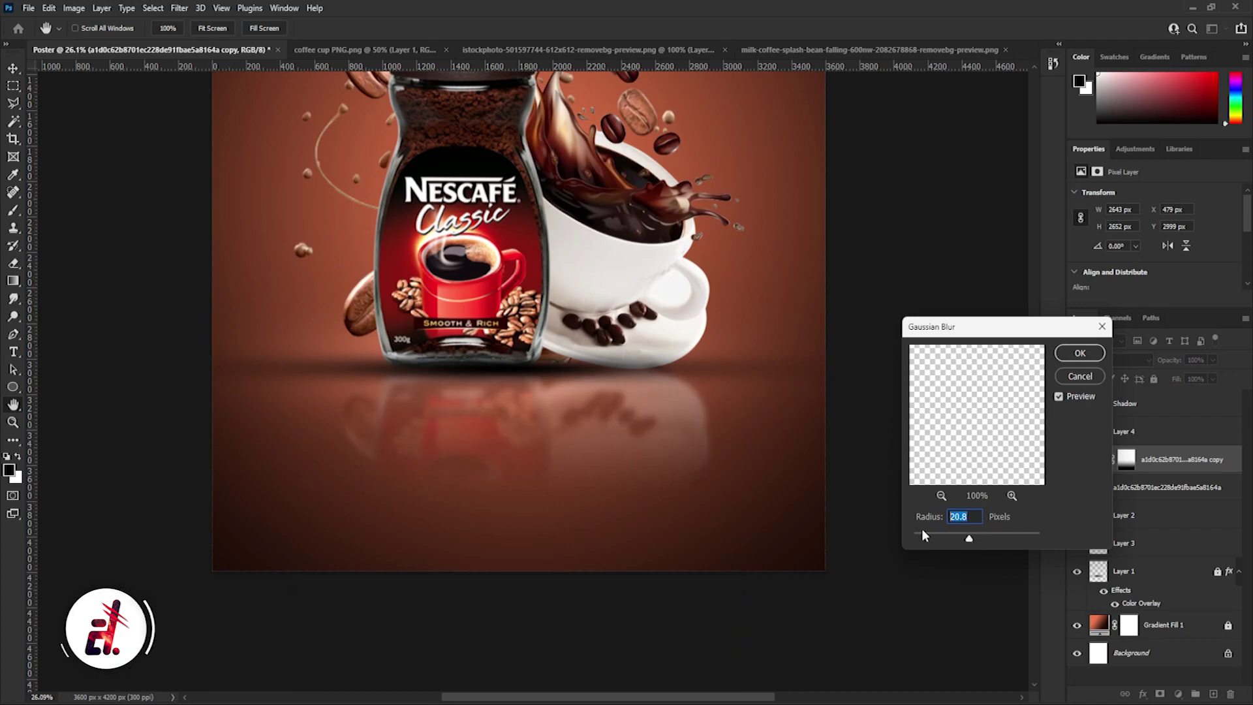
key("Return")
Step: Lower the reflection layer's opacity to 75%
key("v")
left_click_drag(1211, 362, 1194, 378)
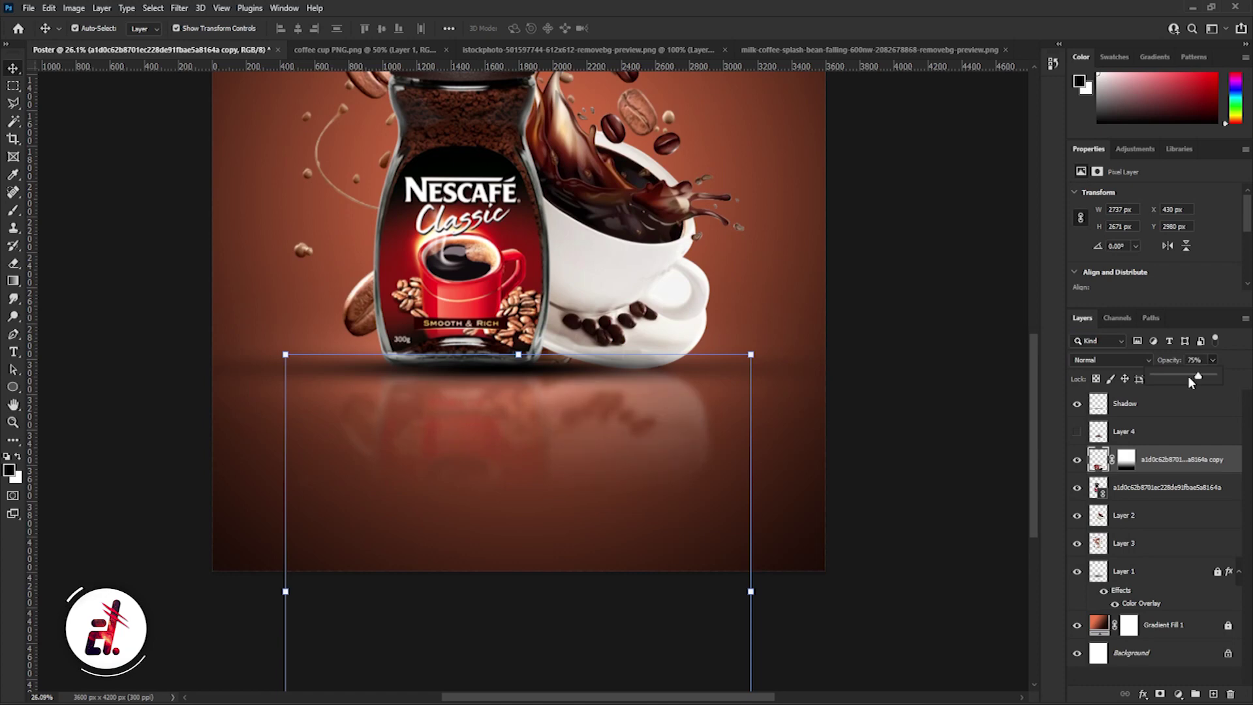
scroll(498, 439, "down", 3)
scroll(721, 439, "up", 3)
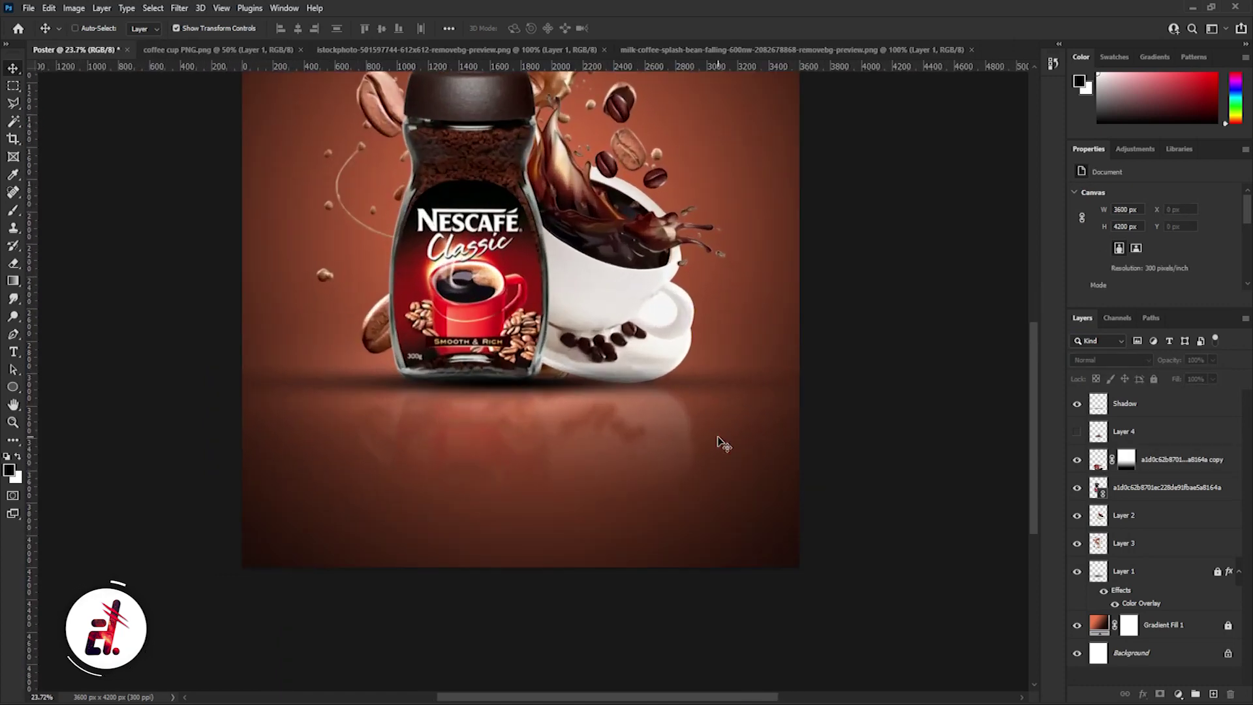
Step: Show the coffee-bean pile (Layer 4), move it above Shadow and position it before the jar
key("ctrl+0")
left_click(1078, 432)
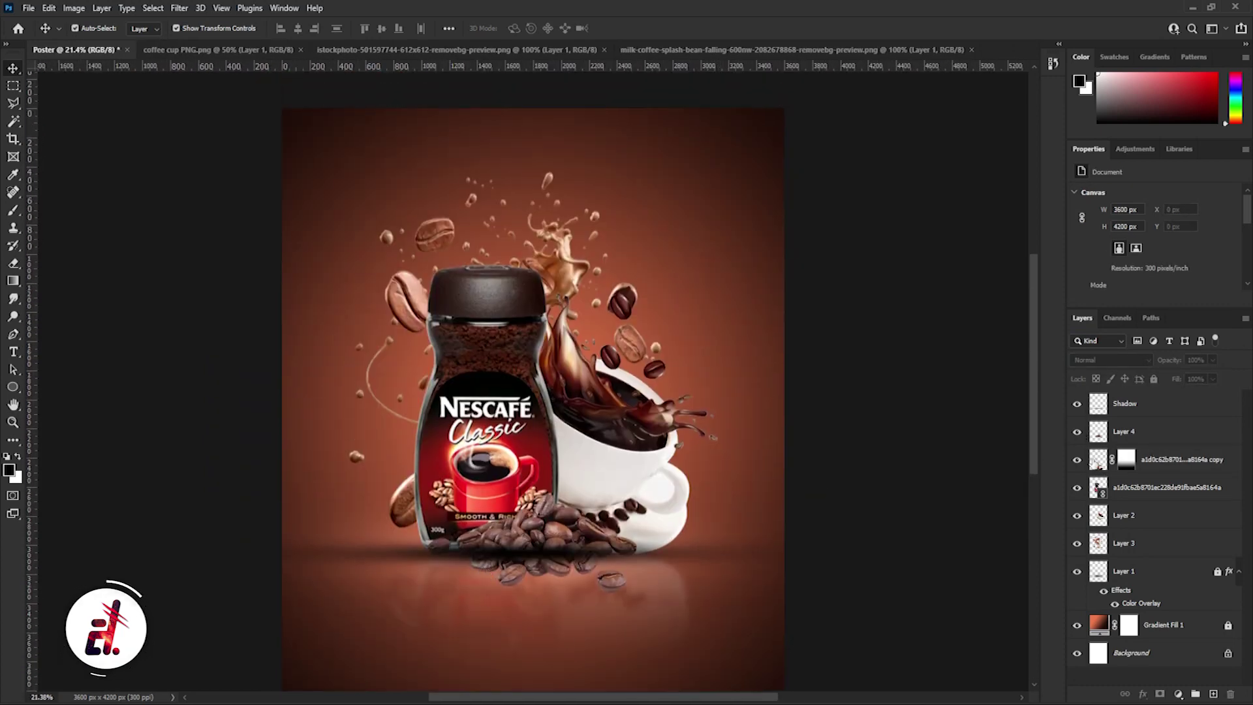
left_click_drag(1148, 431, 1155, 393)
scroll(585, 555, "up", 4)
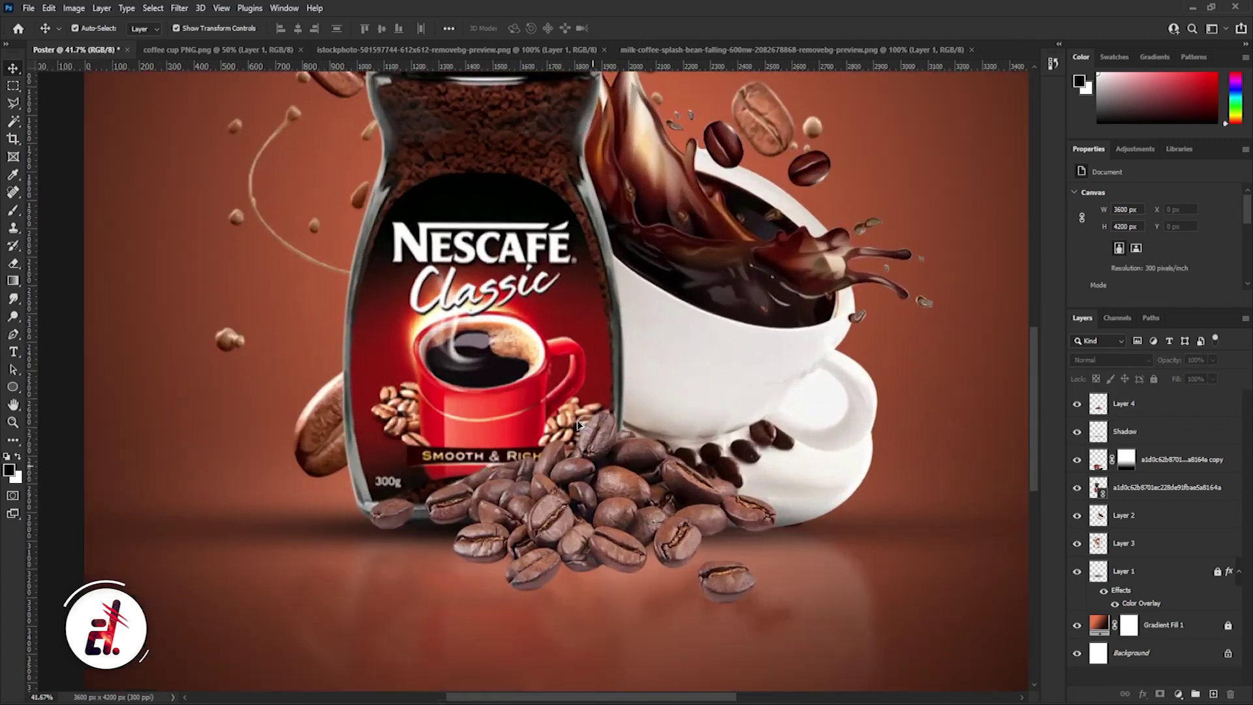
scroll(585, 556, "down", 1)
scroll(585, 556, "up", 1)
left_click_drag(652, 385, 659, 401)
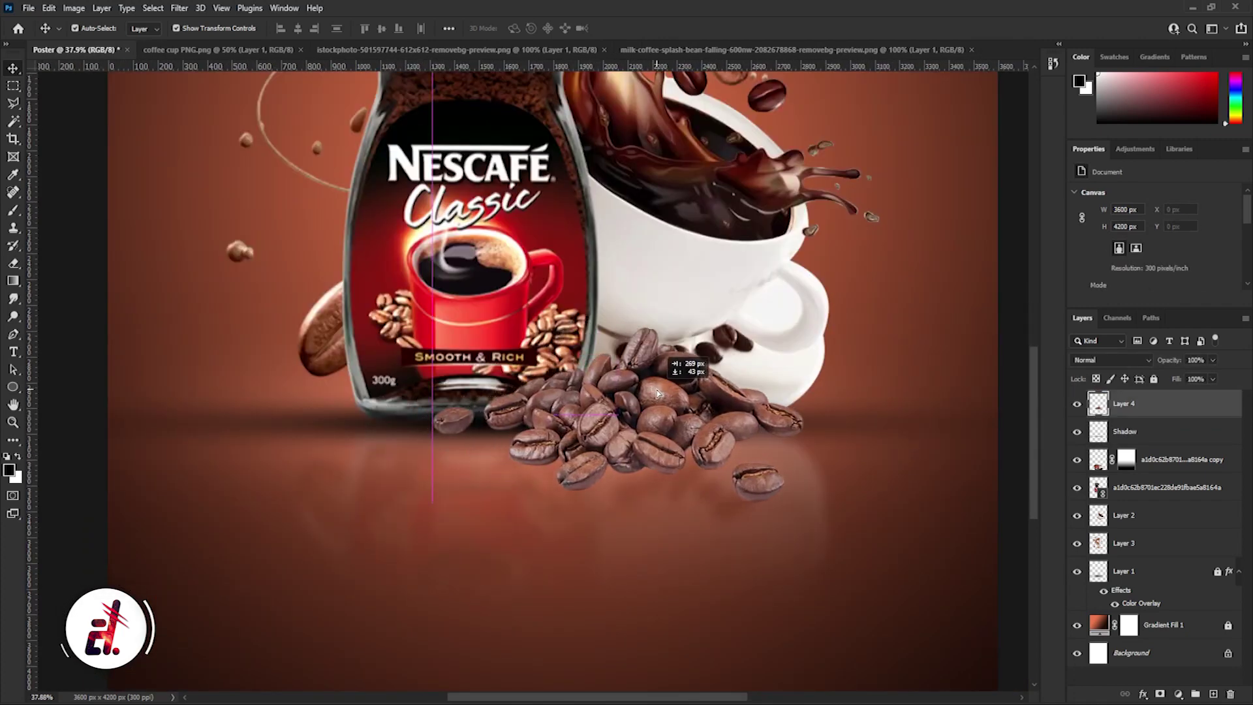
Step: Duplicate the bean pile, flip the copy vertically and move it below the original
left_click_drag(1139, 405, 1138, 433, "alt")
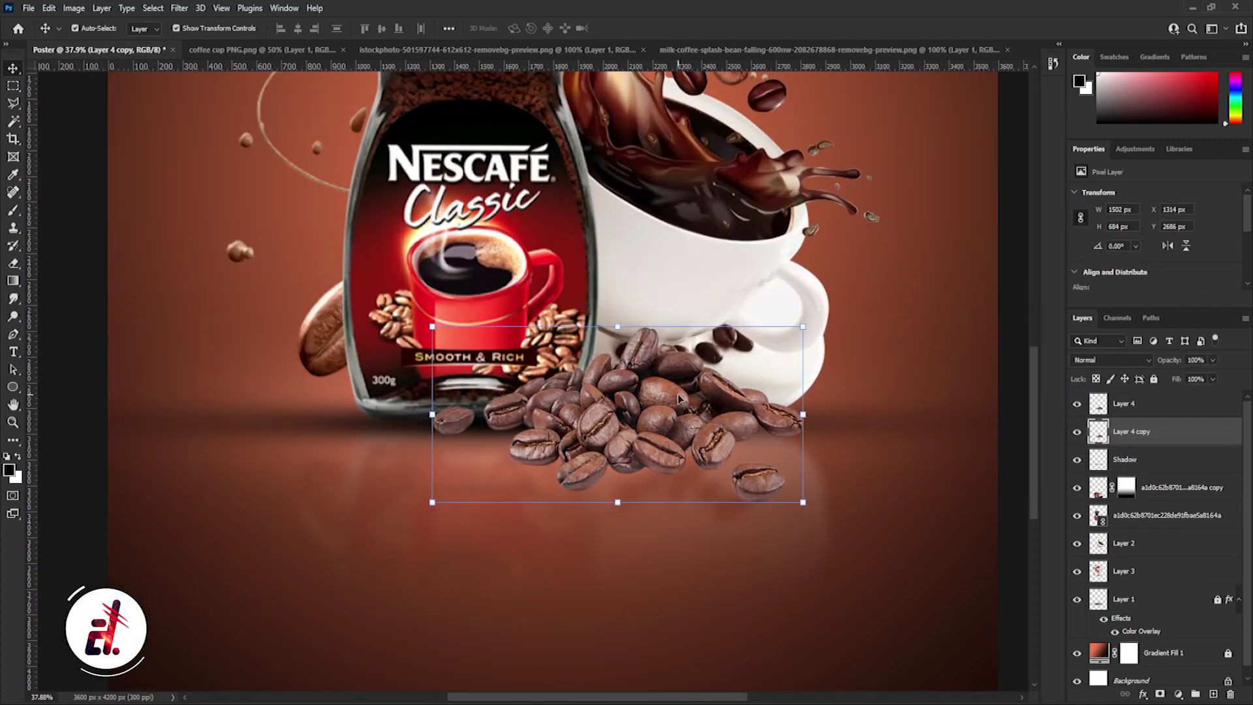
left_click(49, 8)
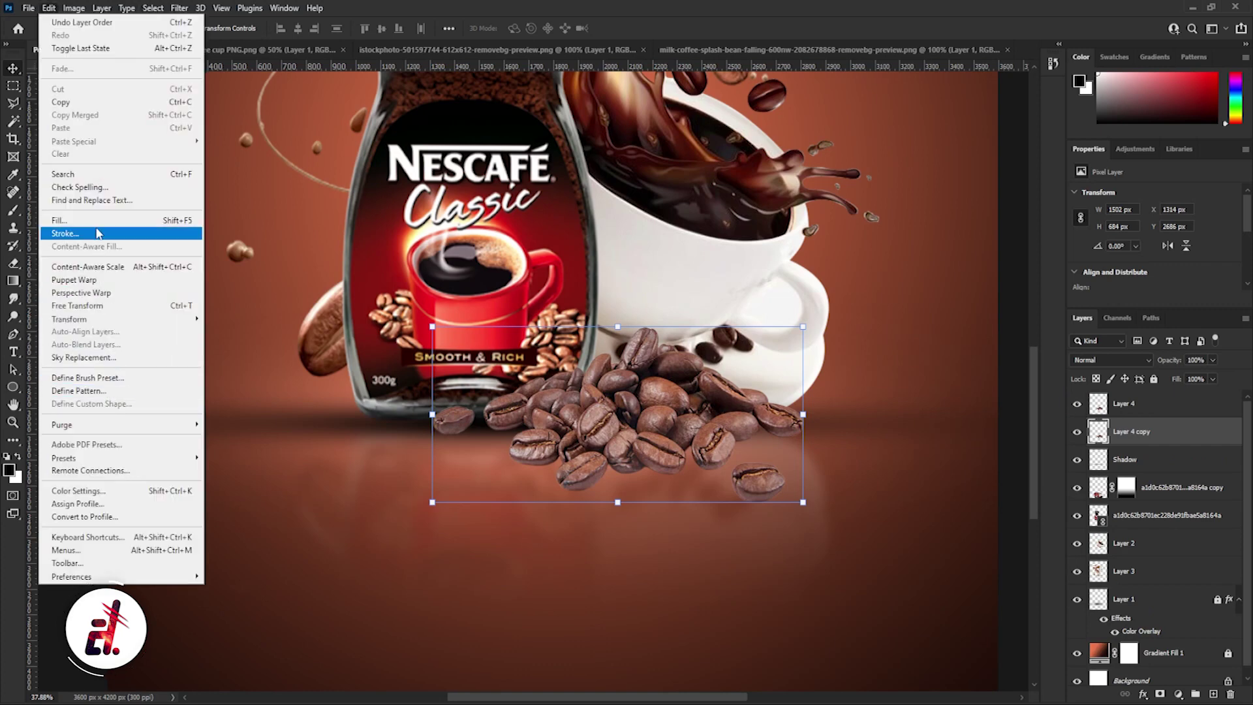
left_click(100, 306)
right_click(617, 412)
left_click(653, 688)
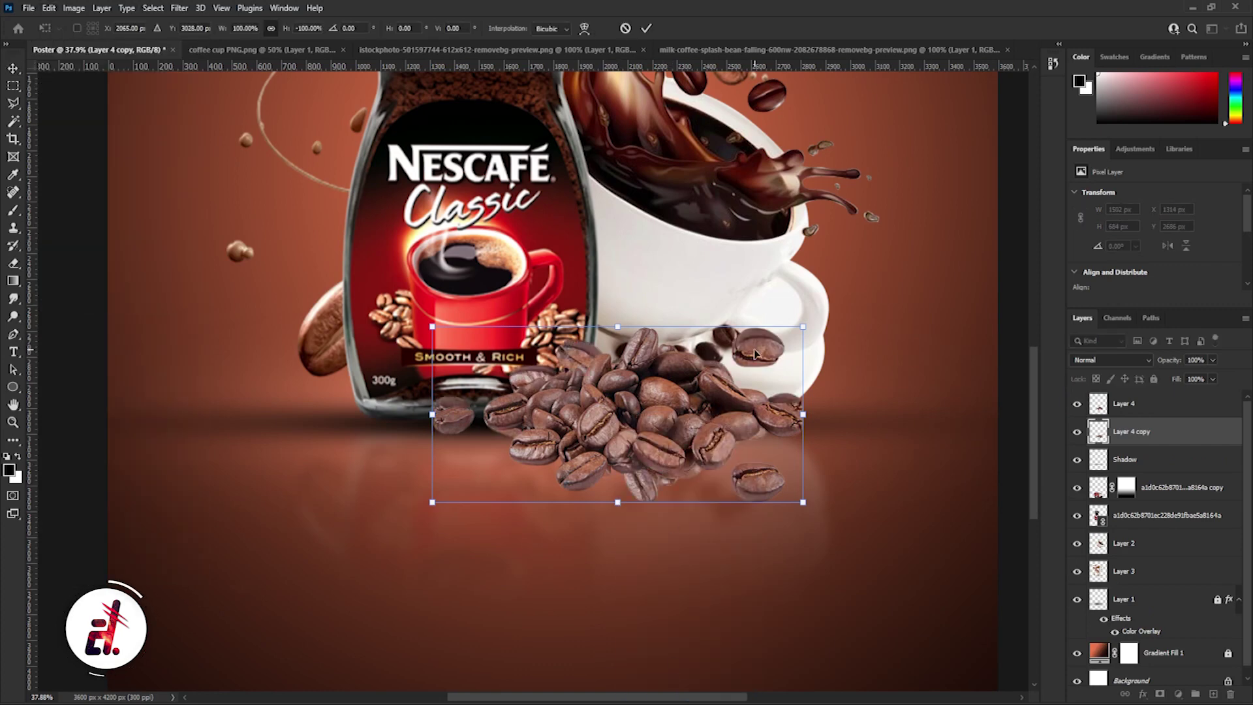
left_click_drag(760, 364, 760, 503)
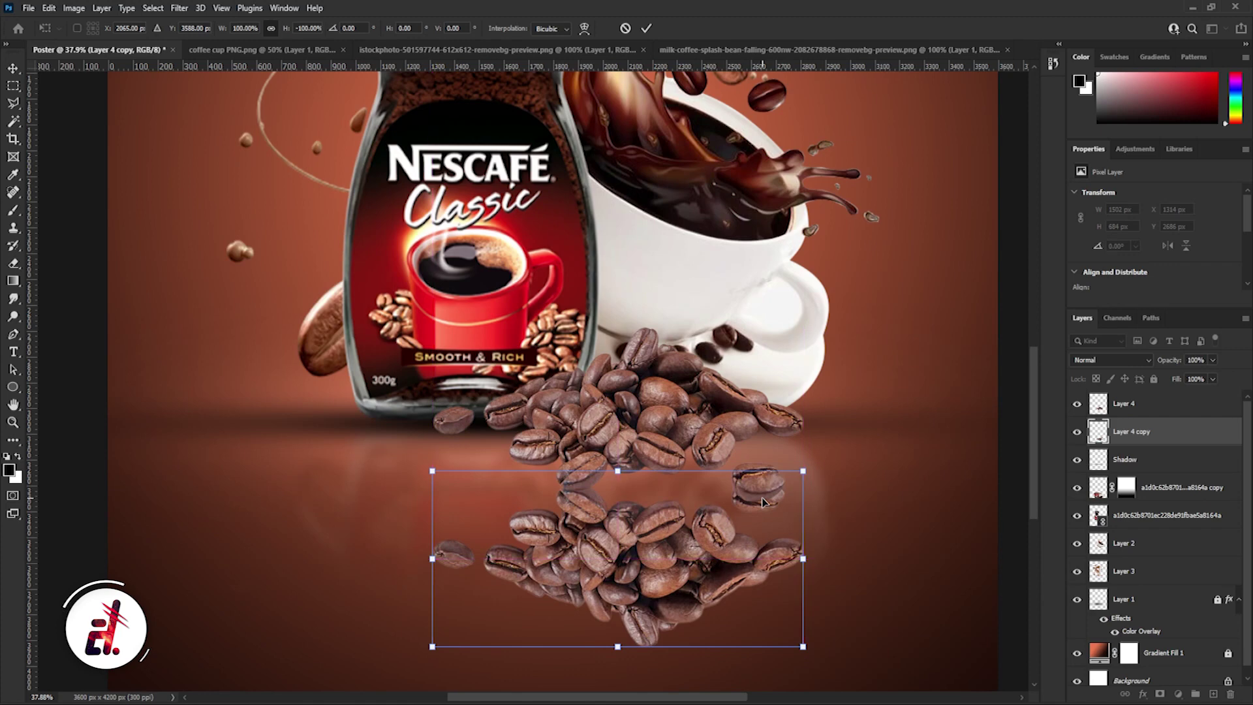
scroll(719, 492, "up", 1)
scroll(718, 492, "up", 1)
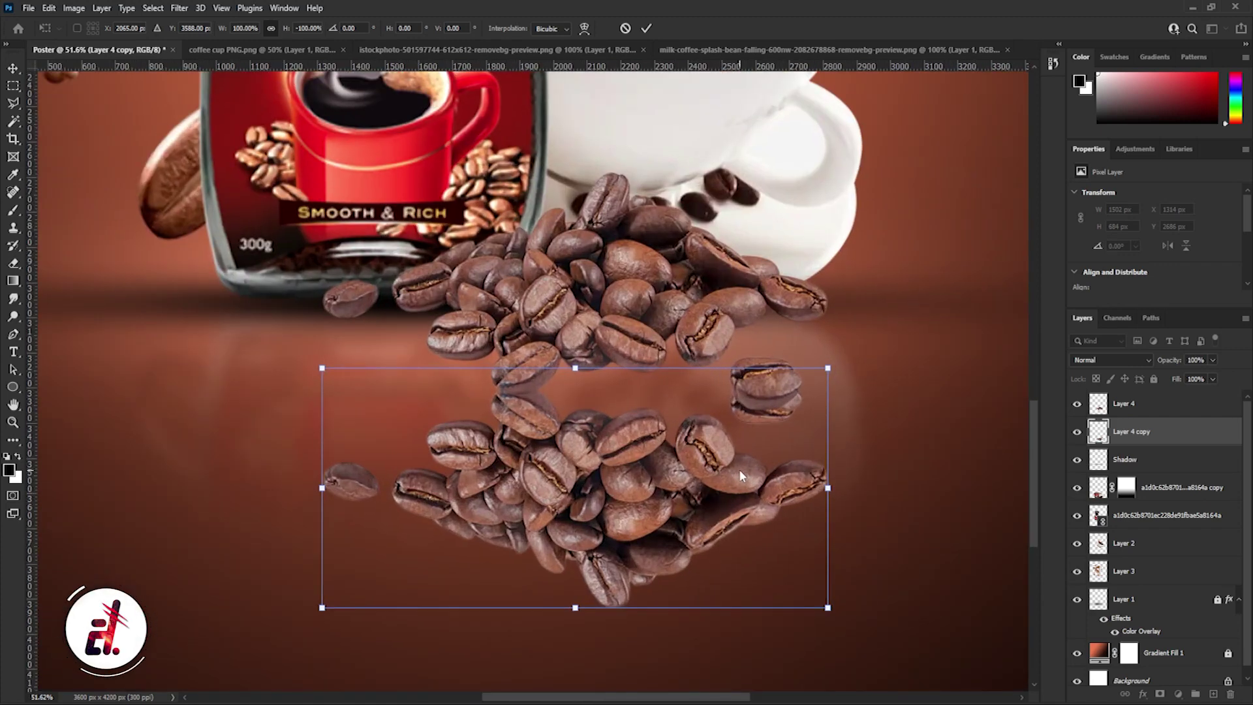
left_click(646, 28)
Step: Nudge the flipped beans lower and squash them vertically into a reflection
mouse_move(597, 430)
left_mouse_down()
mouse_move(597, 412)
mouse_move(598, 440)
left_mouse_up()
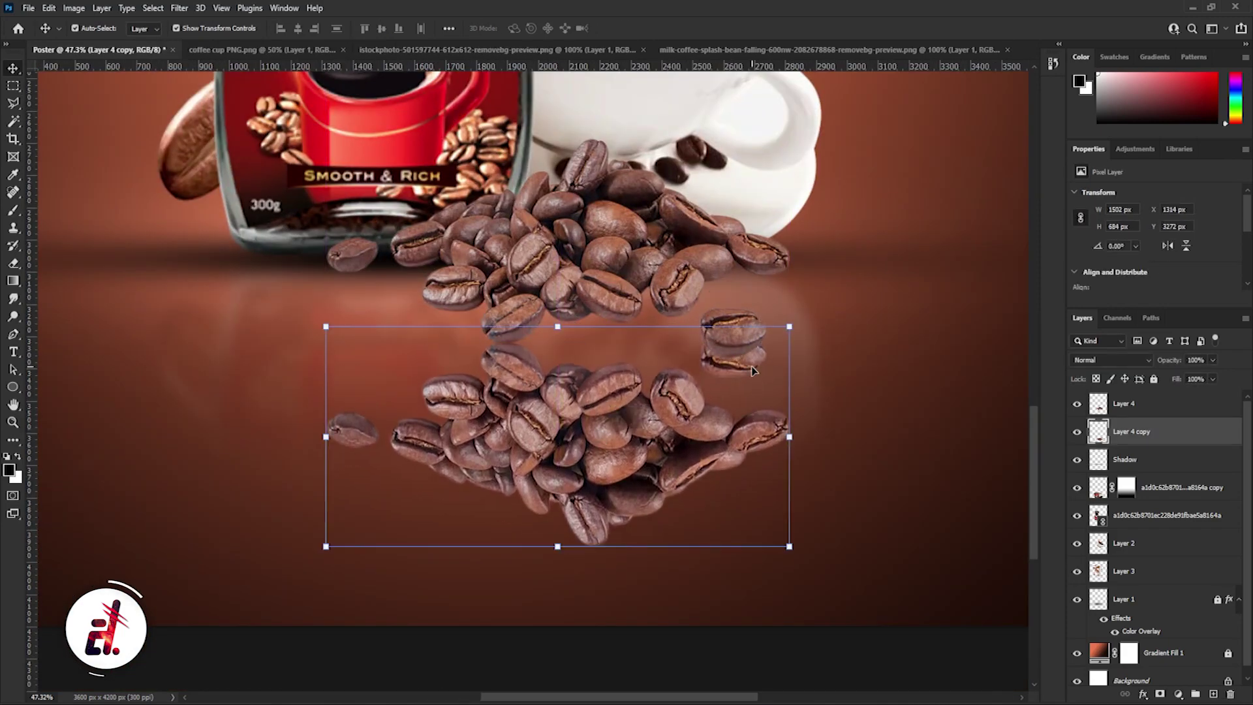
scroll(752, 371, "up", 3)
scroll(729, 343, "down", 3)
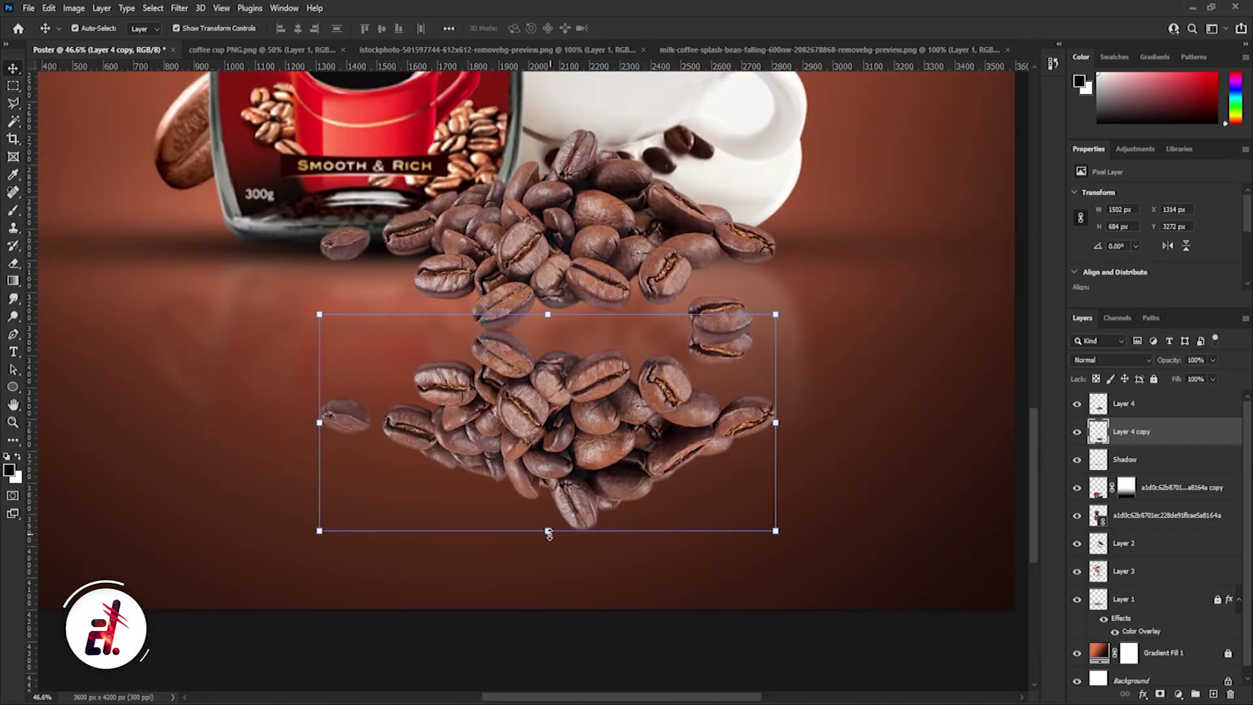
left_click_drag(551, 534, 552, 488)
key("Return")
scroll(583, 322, "down", 3)
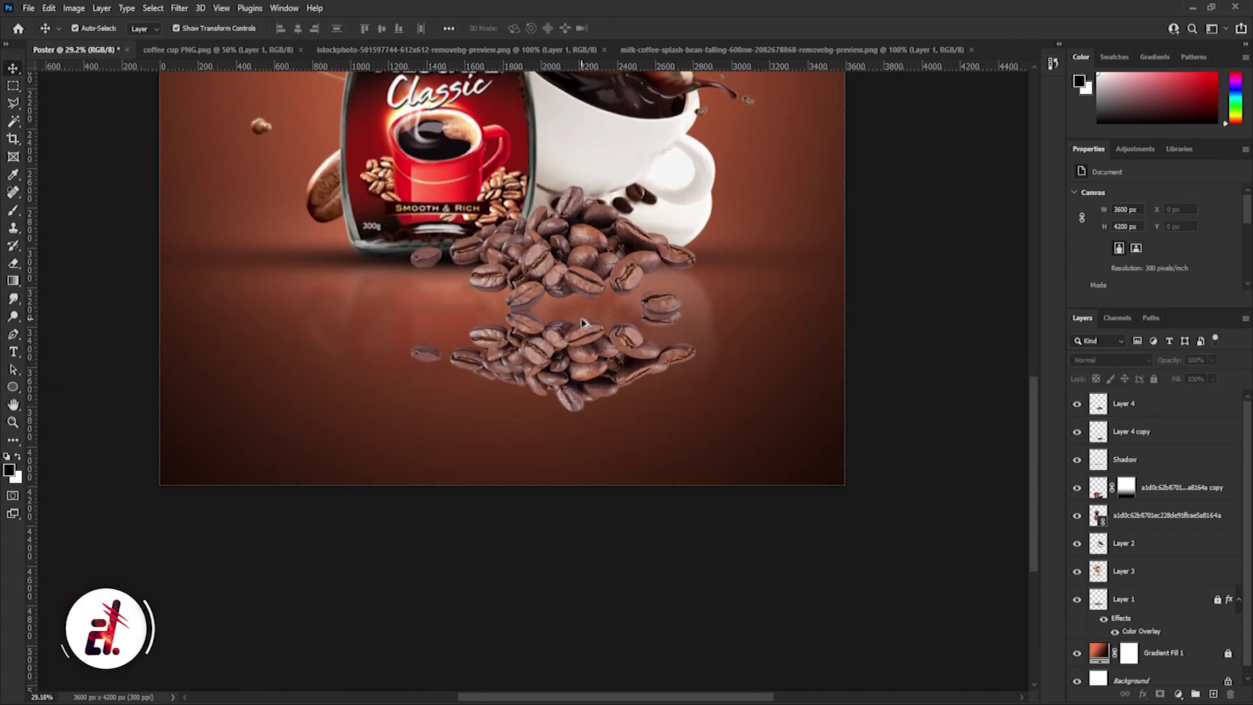
left_click(583, 322)
scroll(583, 322, "up", 1)
Step: Mask the beans' reflection and fade it out downward with a gradient
left_click(1159, 693)
left_click(13, 282)
left_click_drag(582, 385, 582, 207)
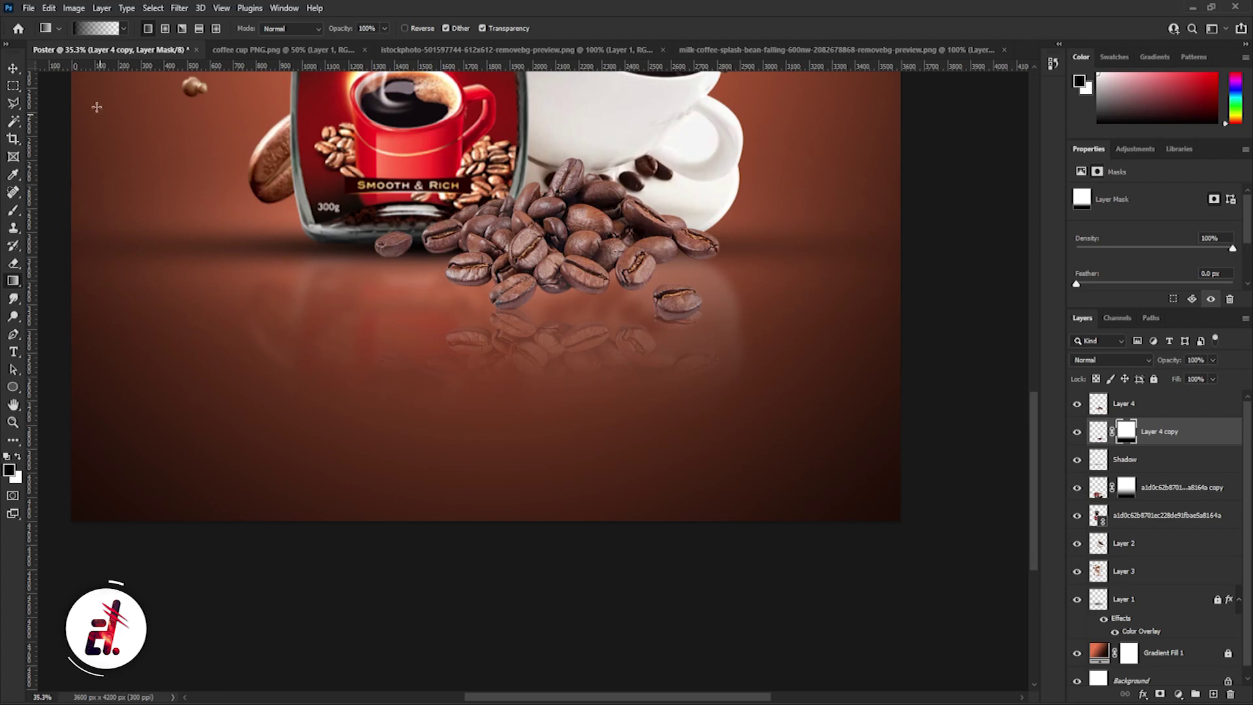
left_click(12, 70)
scroll(699, 498, "down", 1)
scroll(700, 503, "down", 1)
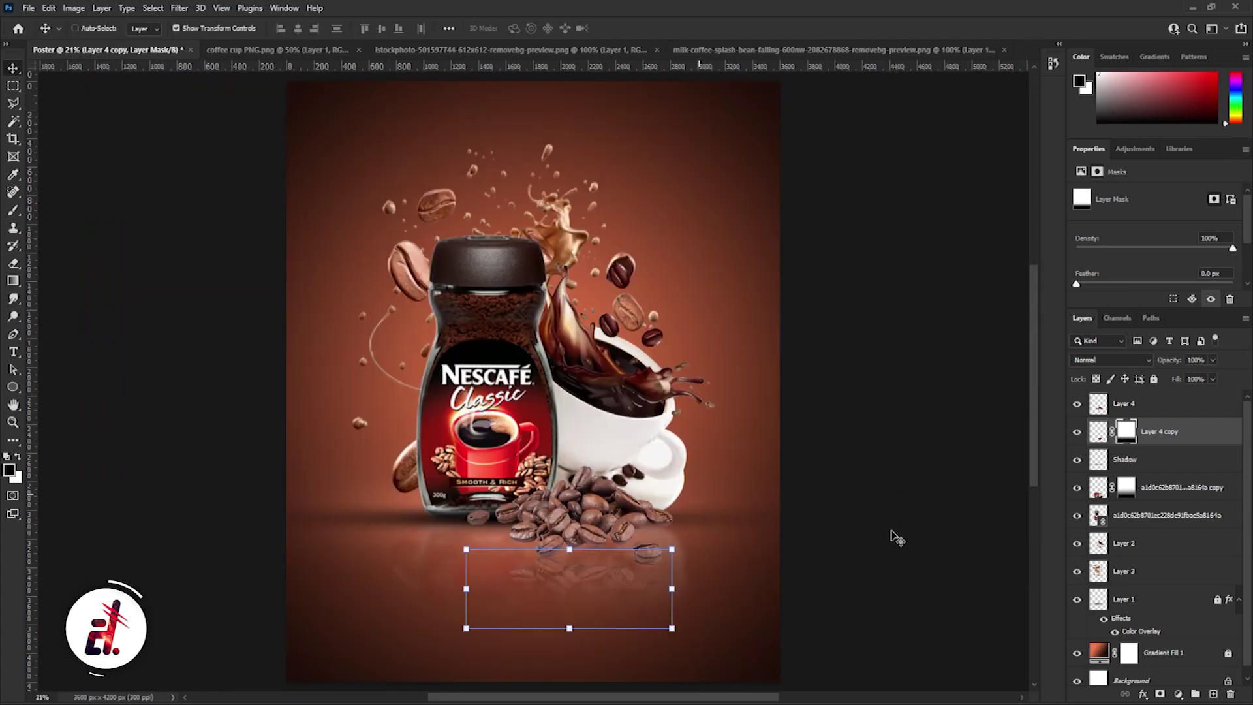
Step: Duplicate the Shadow layer downward and stretch the copy taller with Free Transform
left_click(626, 601)
scroll(627, 602, "up", 2)
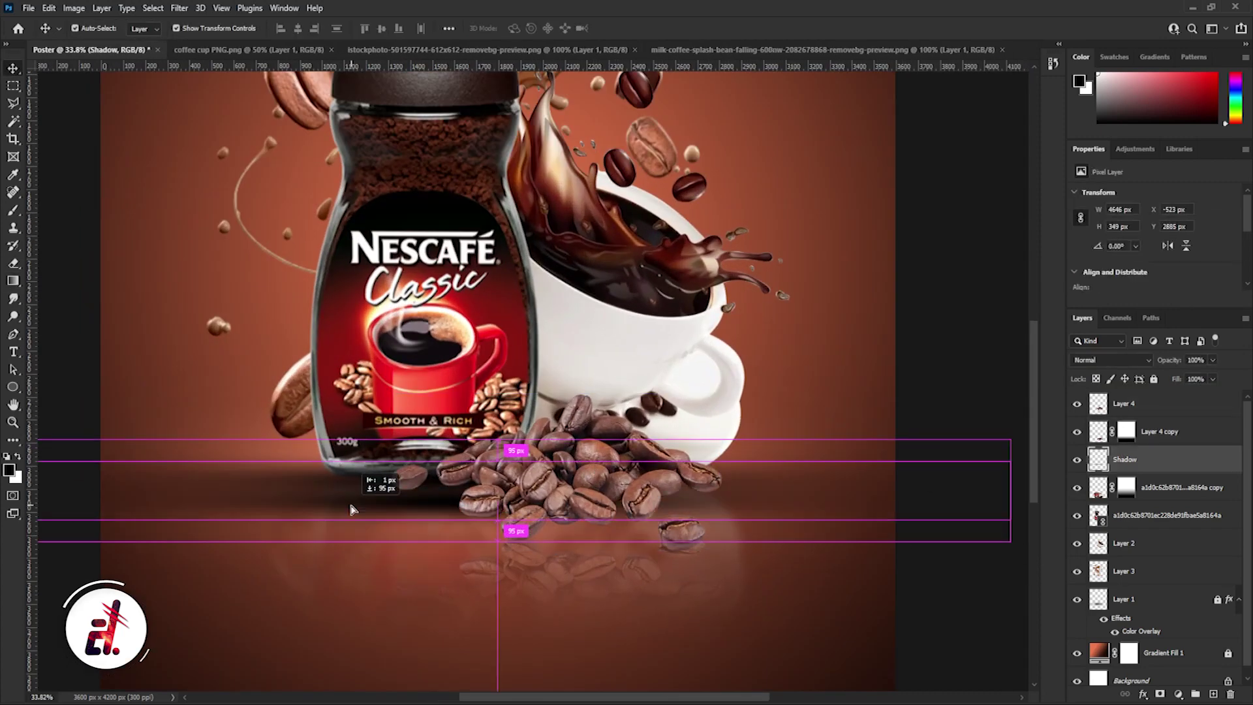
left_click_drag(526, 440, 526, 480)
key("ctrl+t")
left_click_drag(528, 559, 528, 599)
left_click_drag(429, 518, 457, 518)
key("Return")
scroll(456, 516, "down", 2)
Step: Check the reflection and shadow layers, then deselect all and fit the poster on screen
scroll(591, 522, "up", 1)
left_click(594, 546)
left_click(1213, 361)
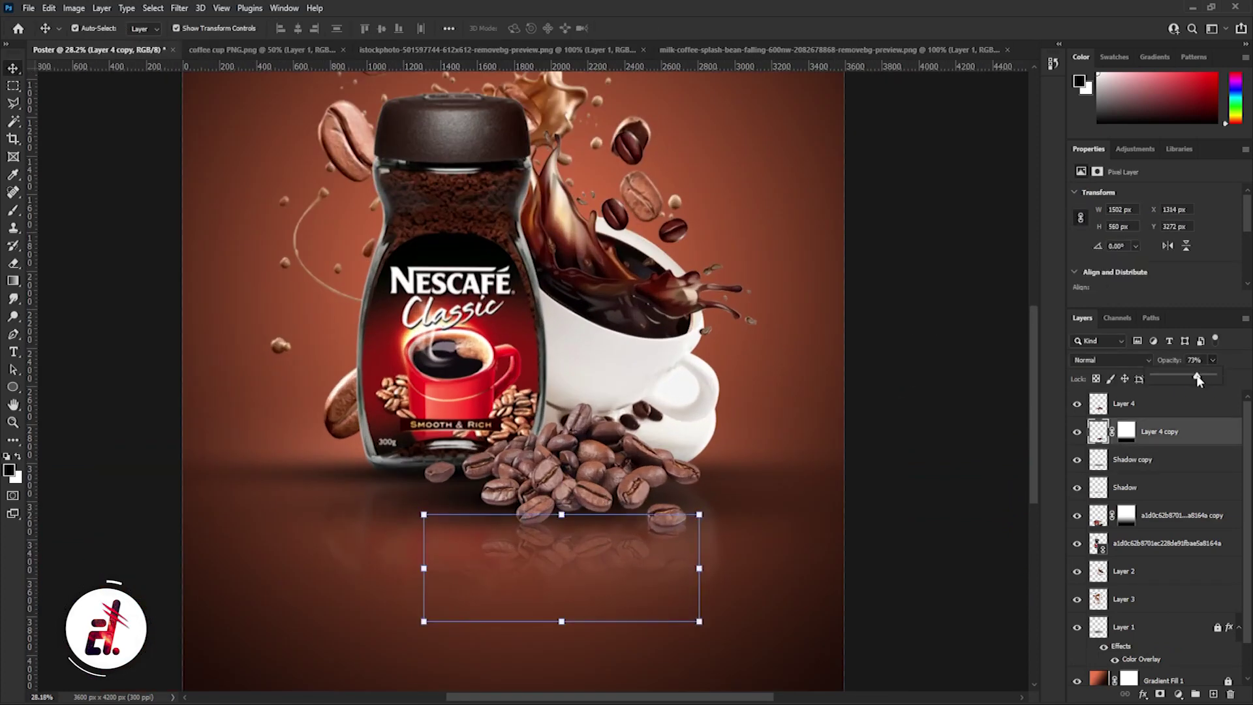
left_click(1149, 459)
left_click(1098, 519)
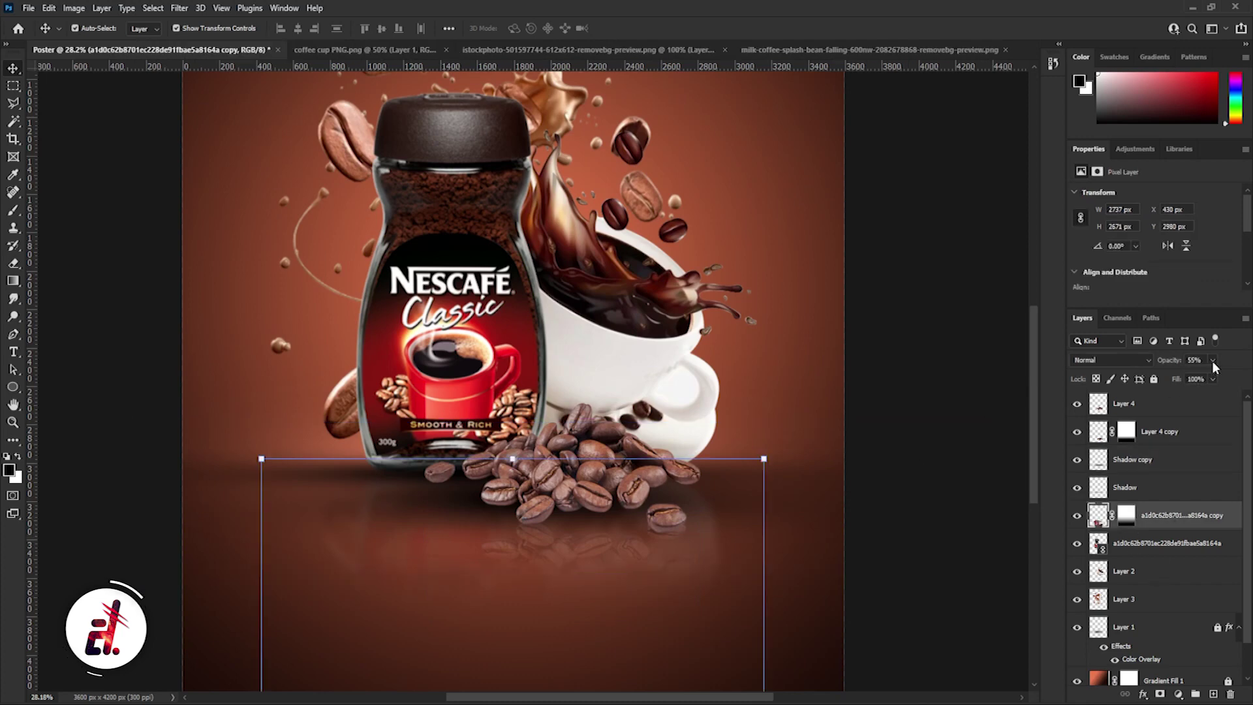
left_click(979, 422)
key("ctrl+0")
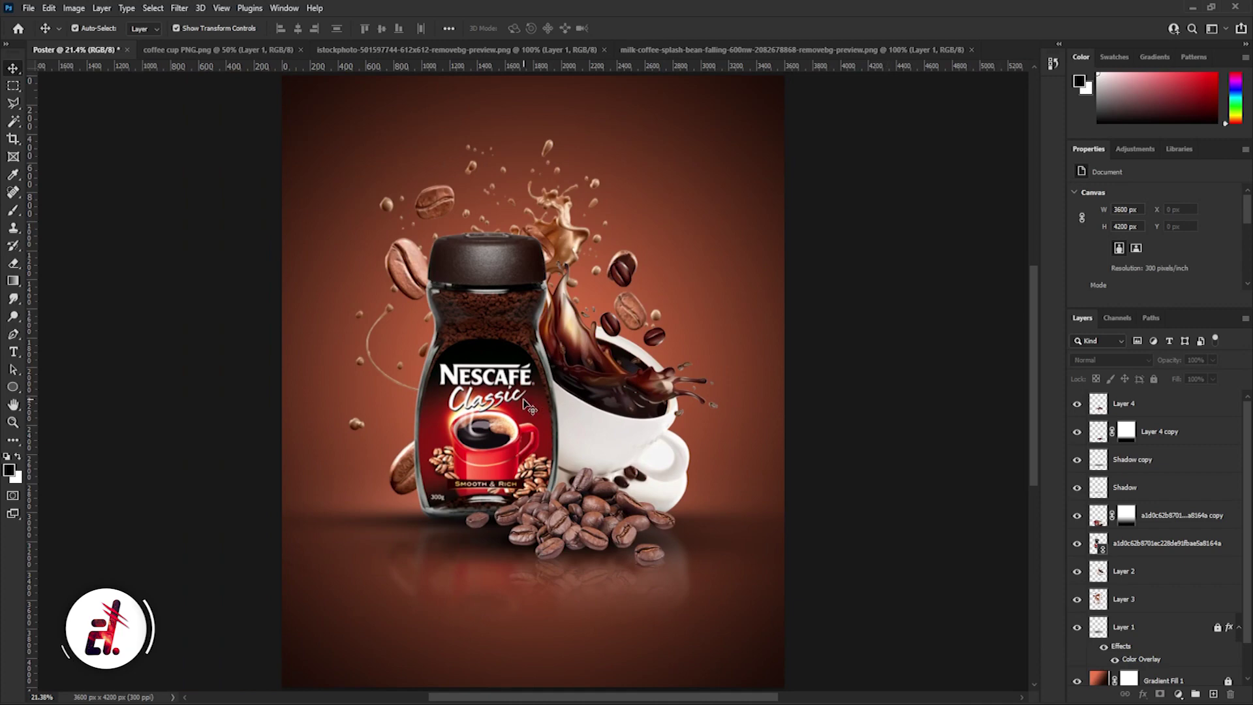
Step: Unlock Layer 1 and scale down and reposition all artwork layers from Layer 4 to Layer 1
scroll(612, 405, "down", 2)
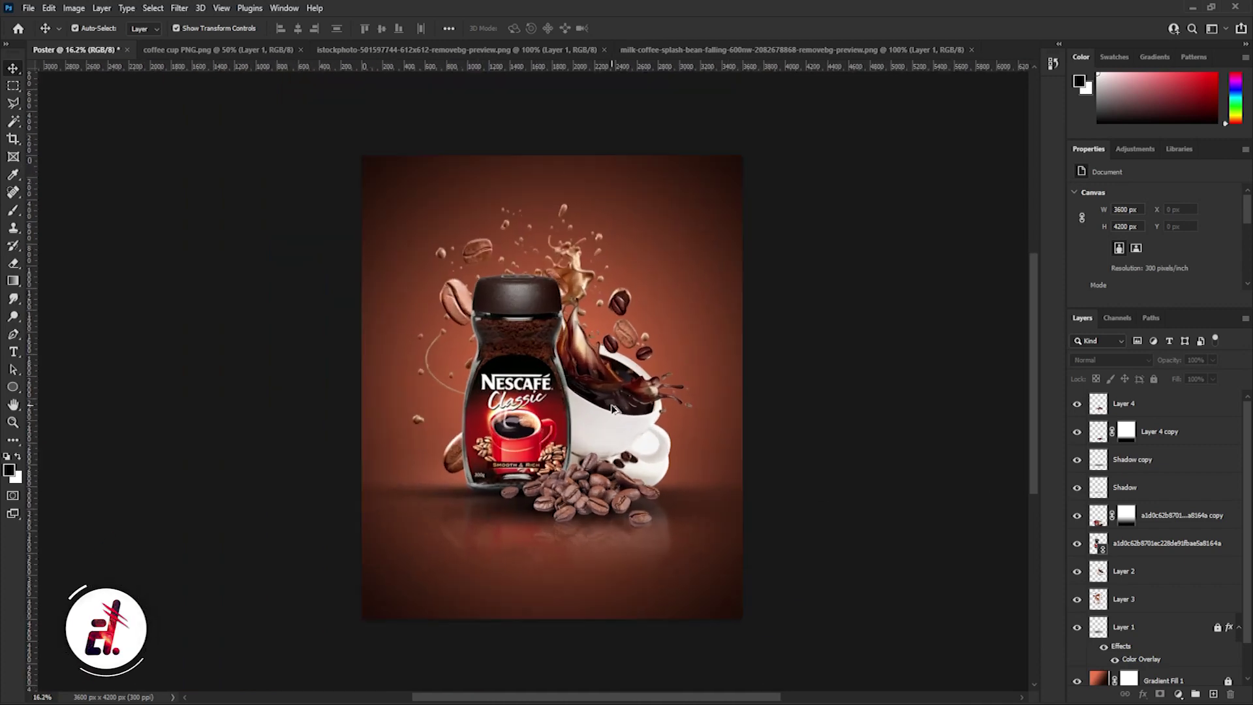
left_click(1148, 403)
scroll(1162, 522, "down", 1)
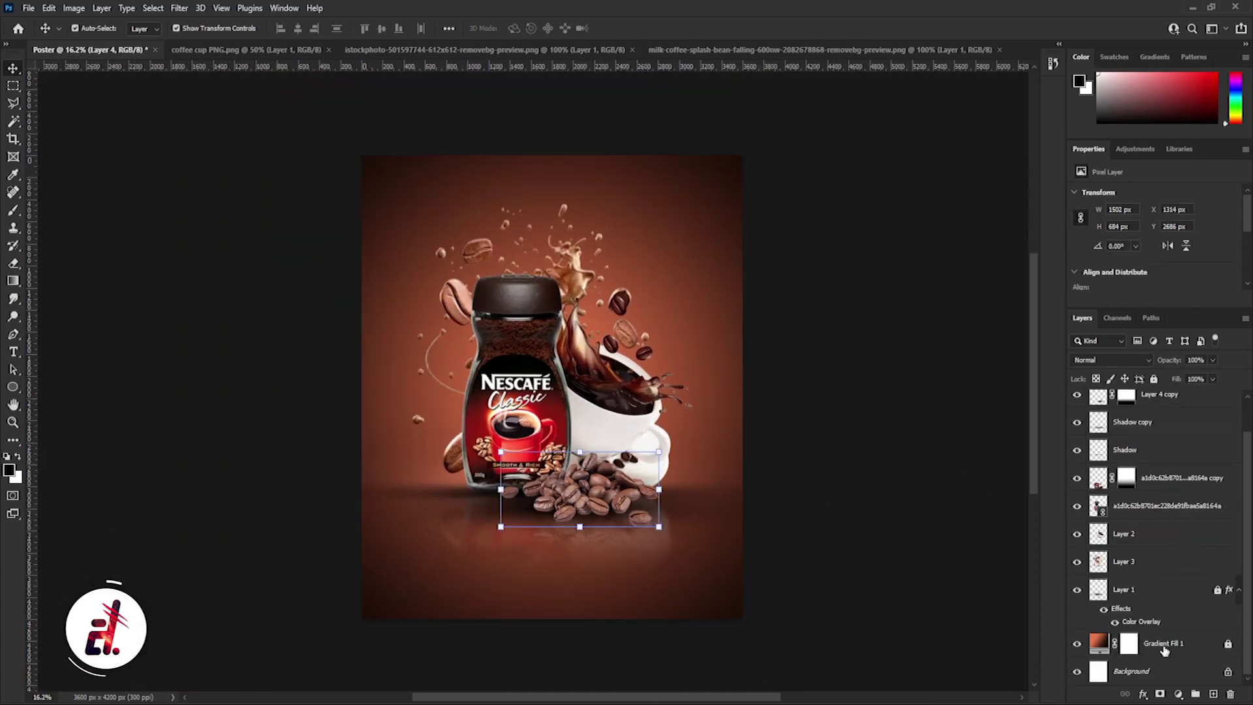
left_click(1149, 590, "shift")
left_click_drag(600, 434, 604, 436)
left_click(623, 267)
left_click(1217, 590)
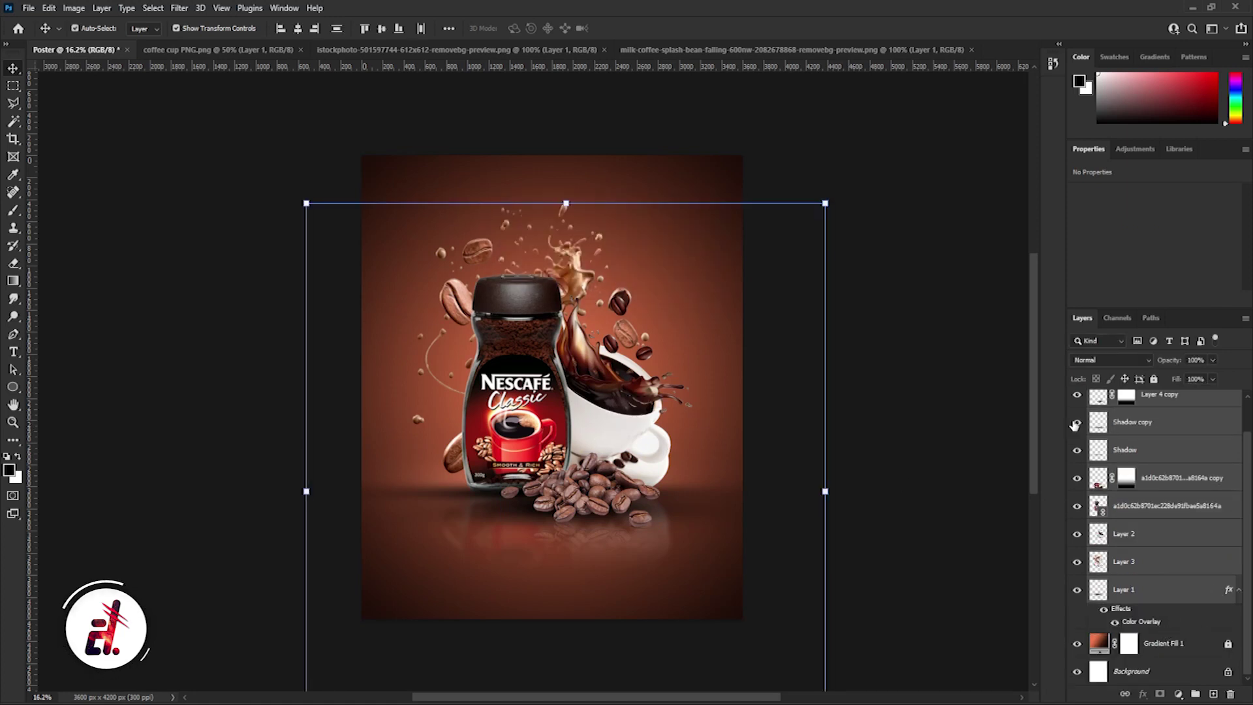
left_click_drag(824, 204, 791, 246)
left_click_drag(564, 451, 607, 450)
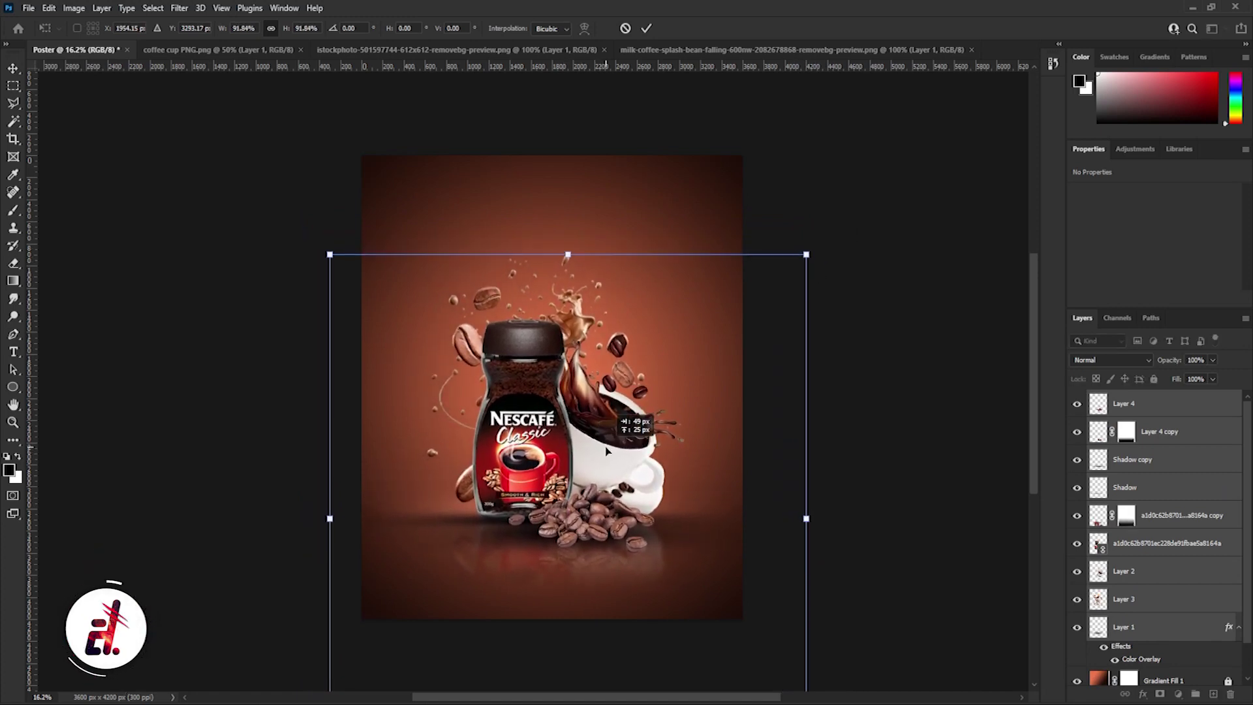
left_click(646, 28)
Step: Group the product layers into Group 1 and toggle its visibility to compare
left_click(1172, 573)
left_click(1170, 410, "shift")
right_click(1170, 410)
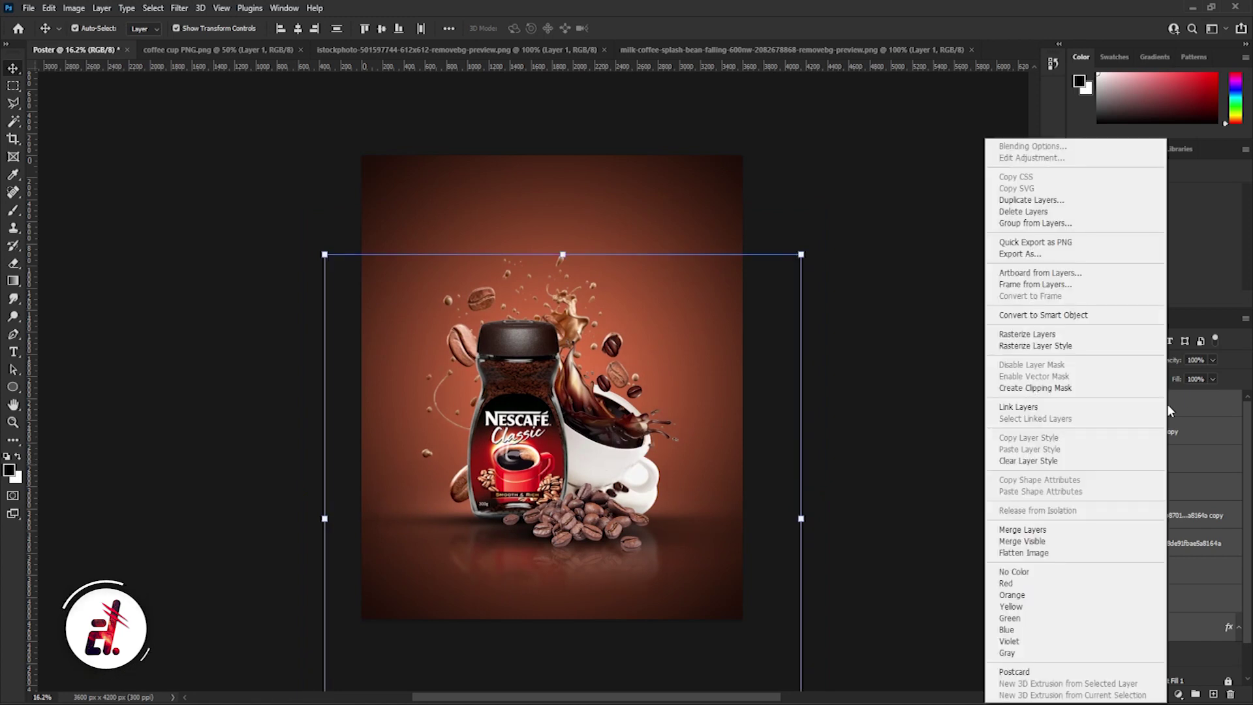
left_click(1037, 223)
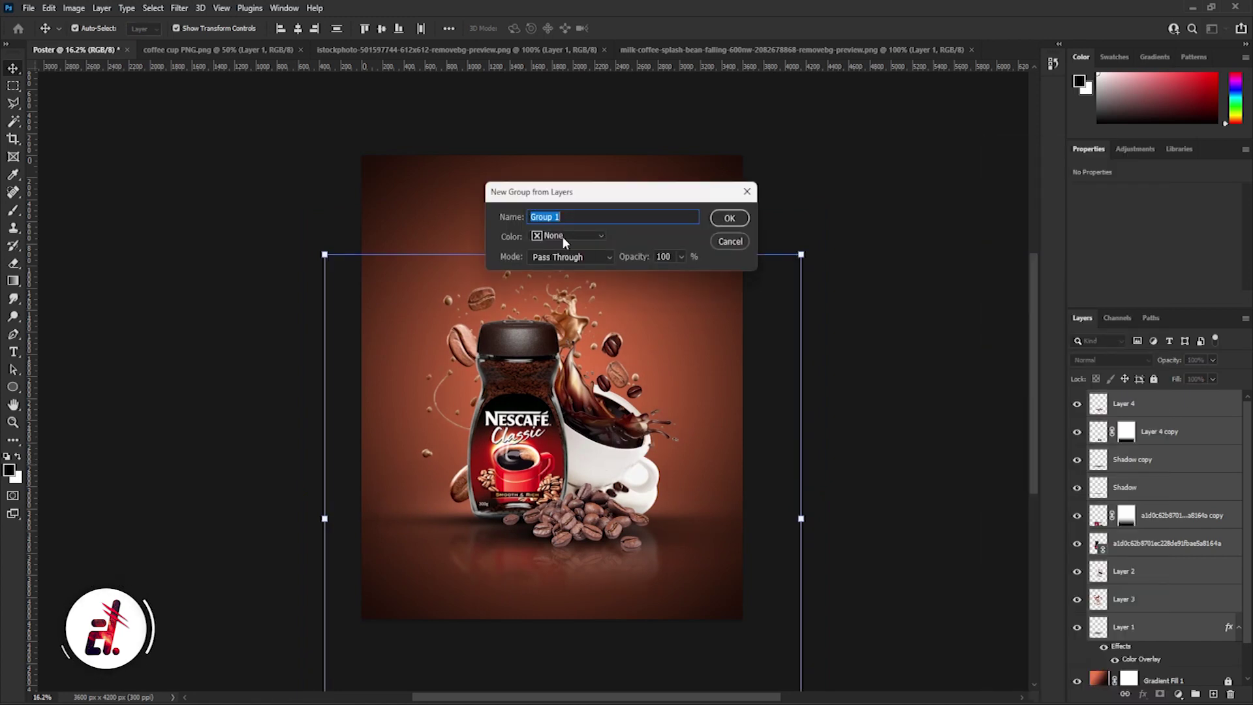
left_click(729, 217)
left_click(1077, 398)
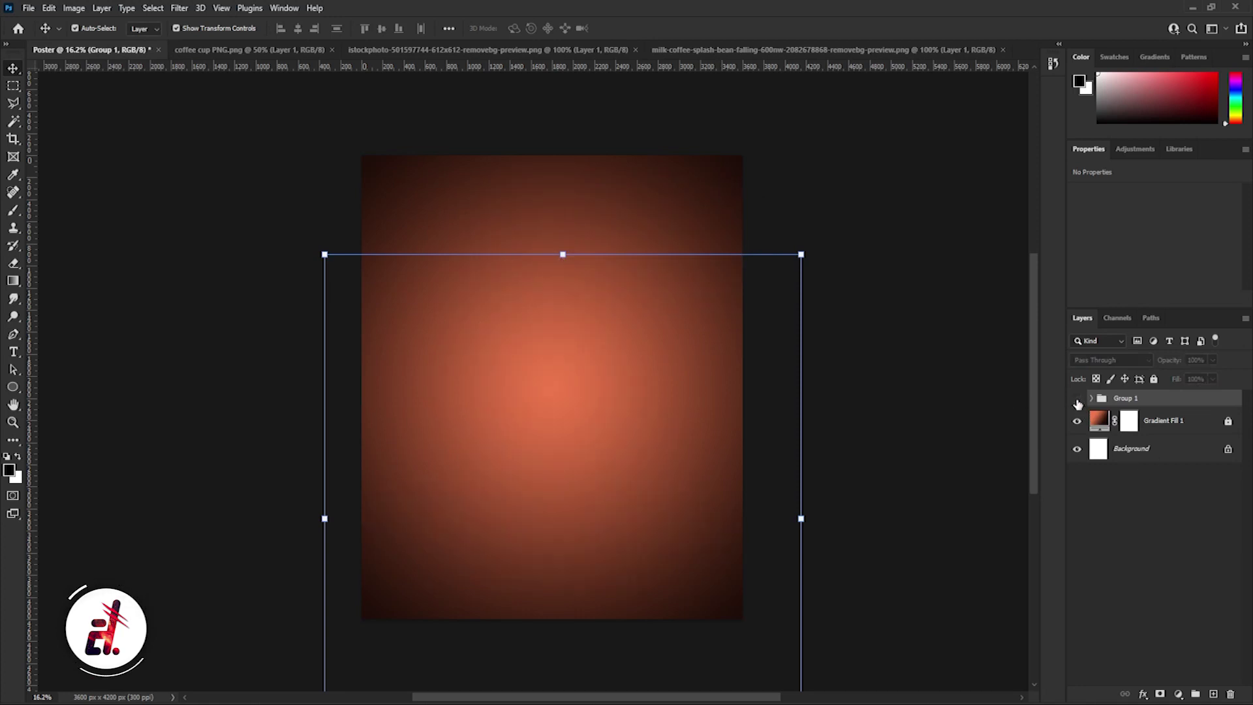
left_click(1154, 605)
scroll(609, 401, "up", 2)
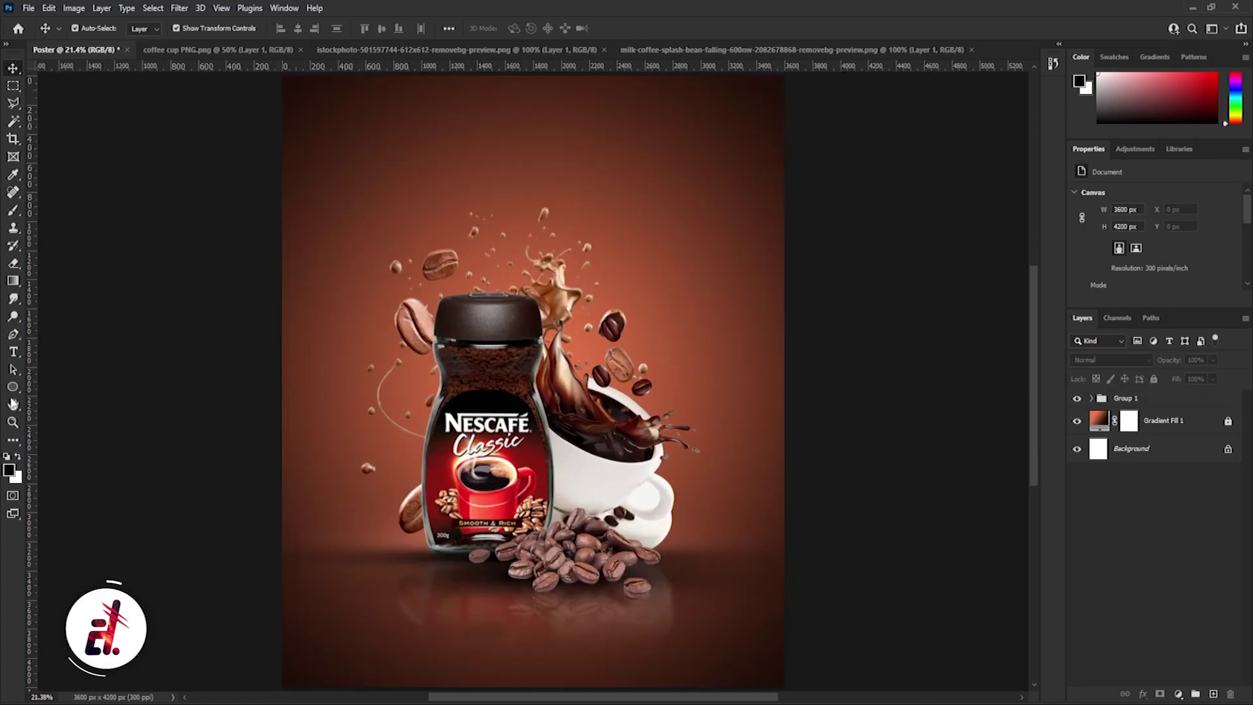
Step: Draw an ellipse and enlarge it to about 115%, half off the poster's right edge
key("u")
left_click_drag(652, 165, 941, 467)
key("ctrl+t")
left_click_drag(714, 314, 722, 272)
left_click_drag(950, 425, 993, 469)
left_click_drag(749, 394, 751, 390)
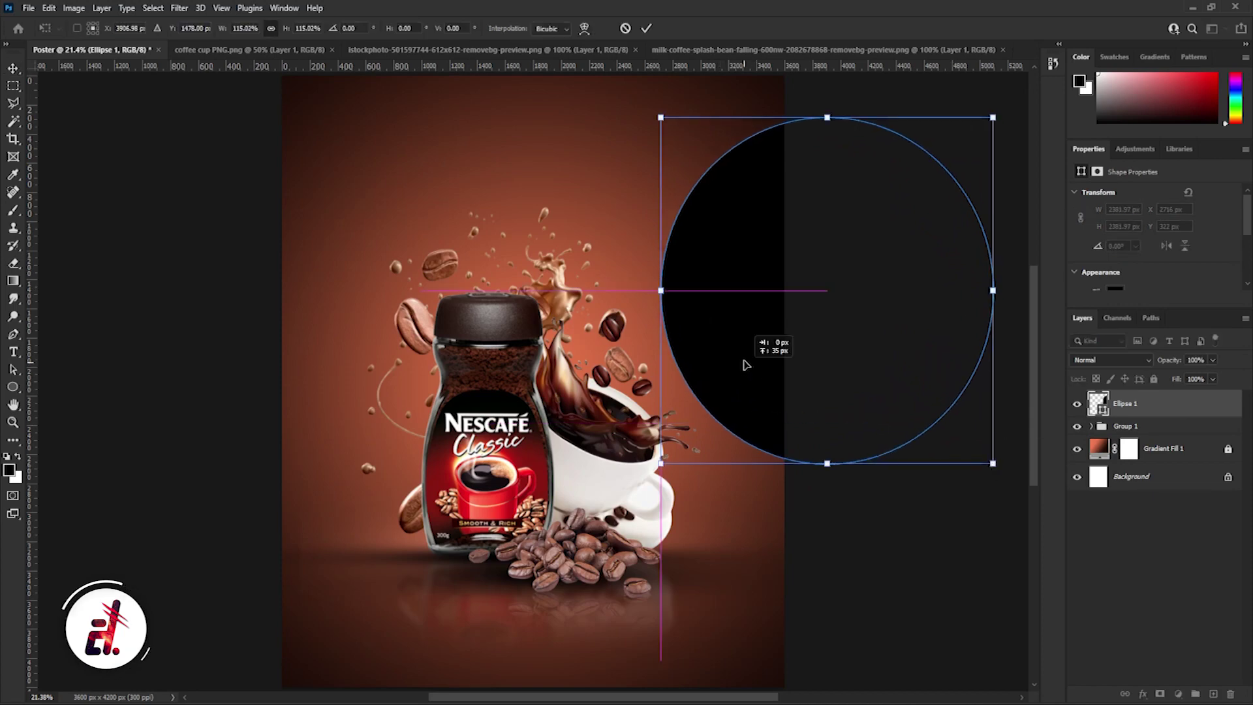
left_click(645, 28)
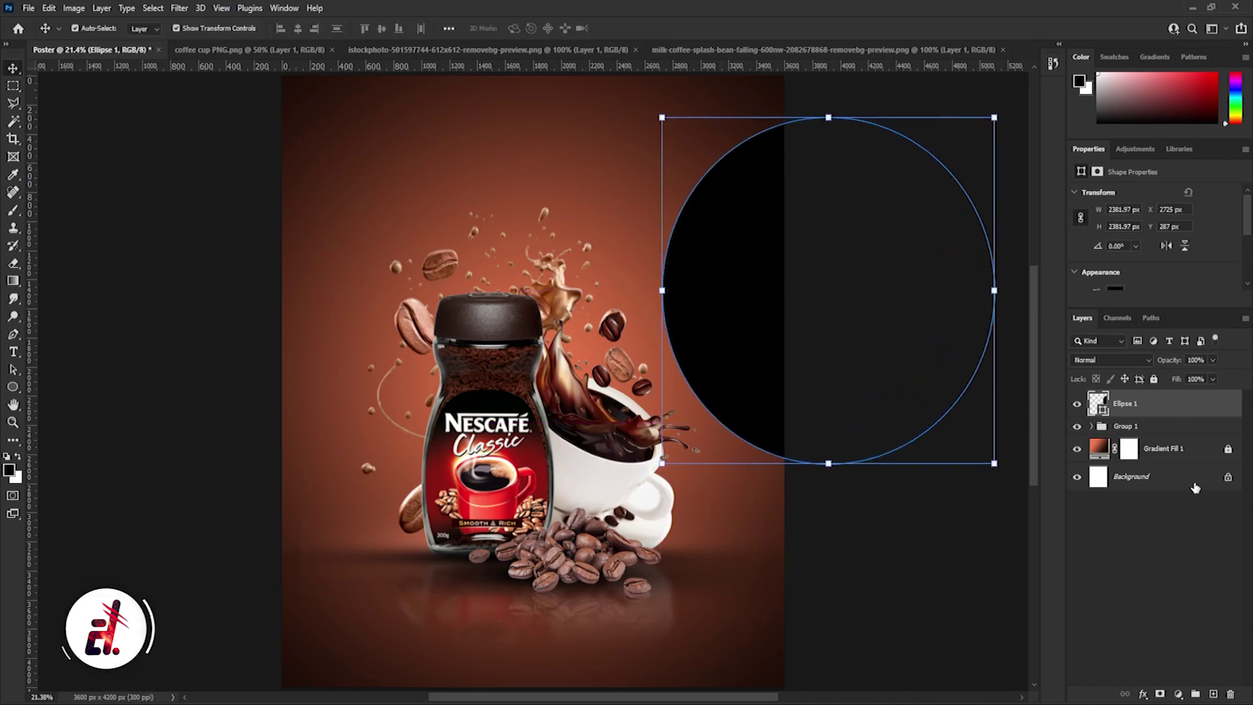
Step: Give the circle a white Color Overlay in Layer Style
right_click(1170, 408)
left_click(1031, 142)
left_click(826, 361)
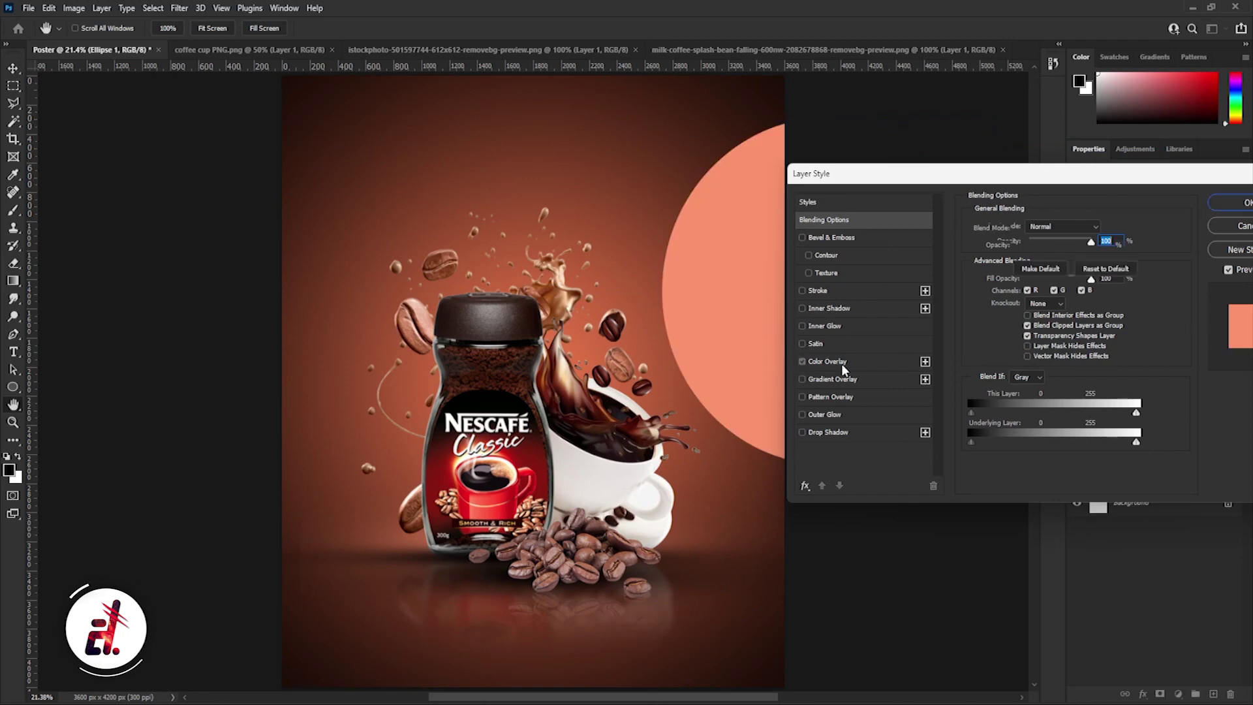
left_click(1103, 227)
left_click(715, 283)
left_click(1012, 288)
Step: Add a white outside Stroke and a large, soft Inner Shadow to the circle
left_click(817, 290)
left_click(992, 323)
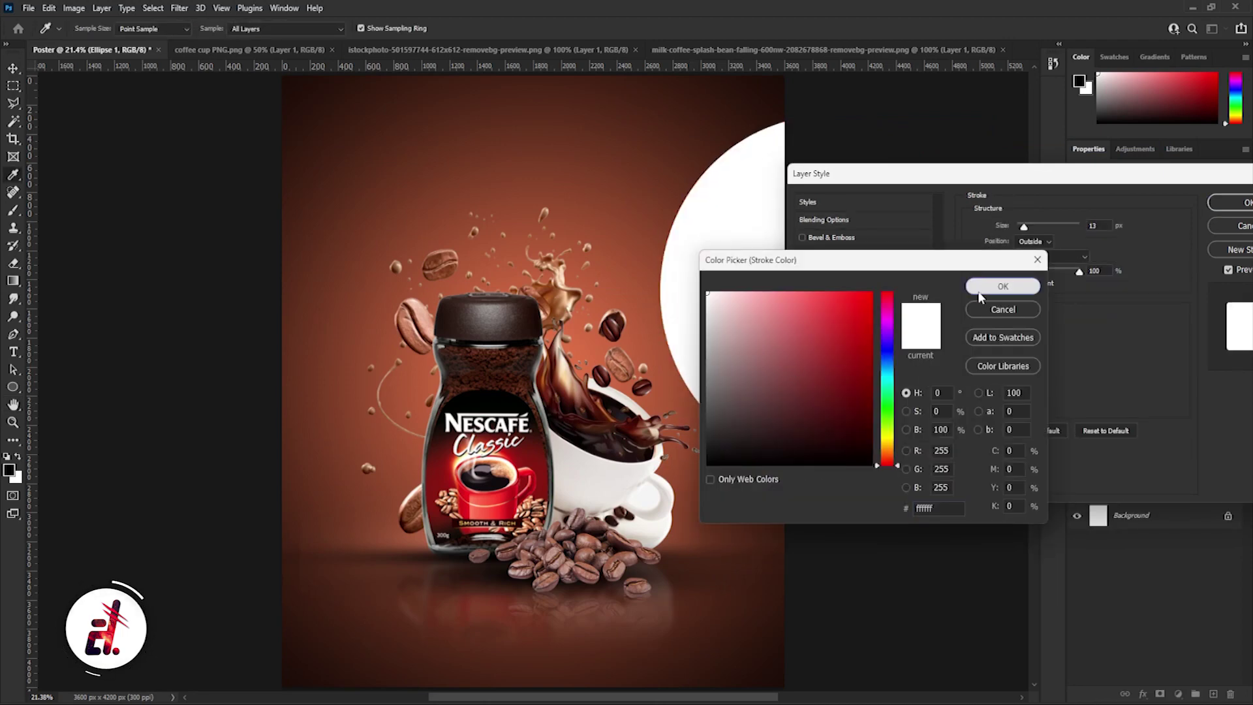
left_click(979, 292)
left_click_drag(1027, 225, 1028, 229)
left_click(806, 308)
left_click(1051, 227)
mouse_move(1022, 288)
left_mouse_down()
mouse_move(1071, 317)
mouse_move(1019, 304)
mouse_move(1091, 325)
left_mouse_up()
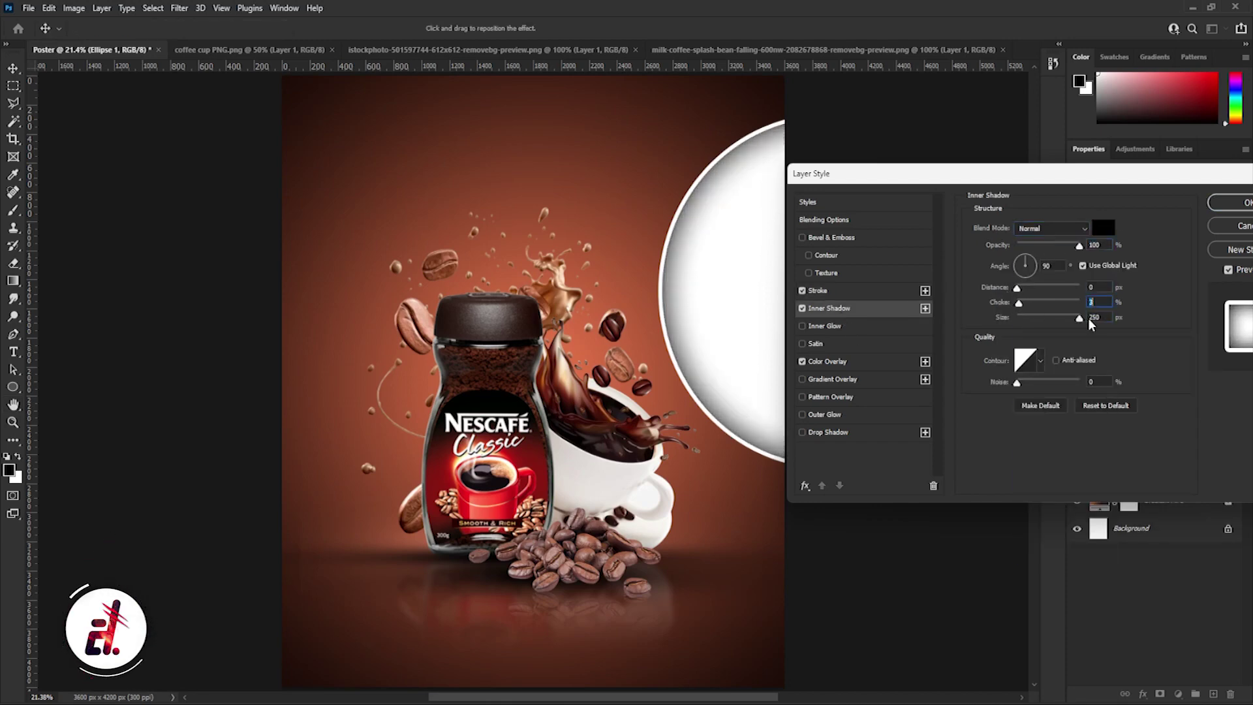
Step: Reduce the circle's stroke to 12 px and apply the layer style
left_click(817, 291)
left_click_drag(1037, 225, 1023, 225)
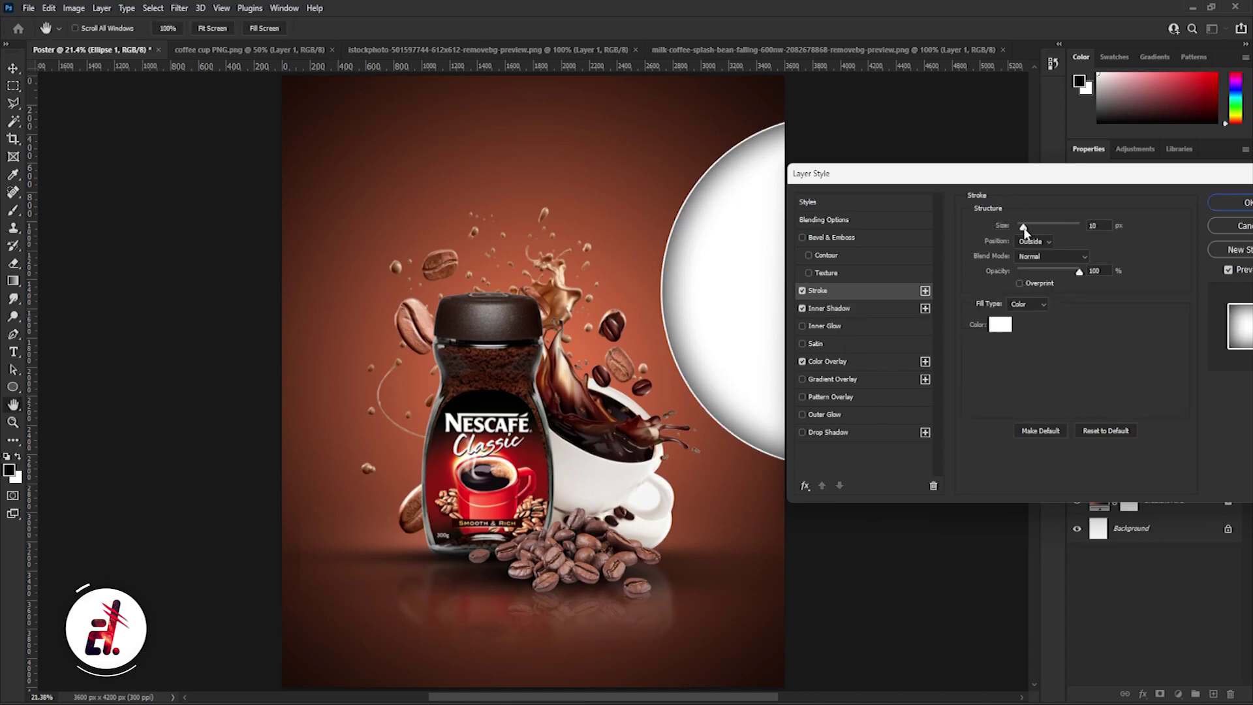
type("12")
left_click(1231, 202)
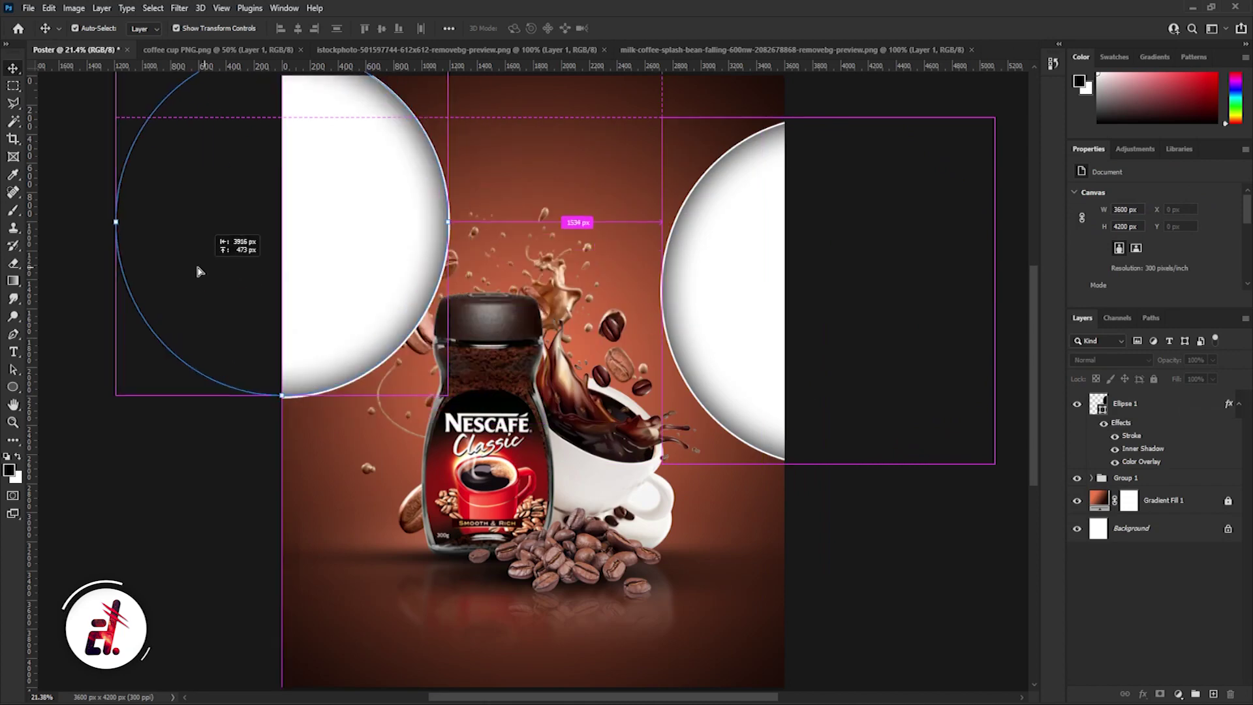
Step: Copy the white circle to the poster's left edge and scale it down slightly
left_click_drag(757, 349, 359, 205)
scroll(359, 205, "down", 2)
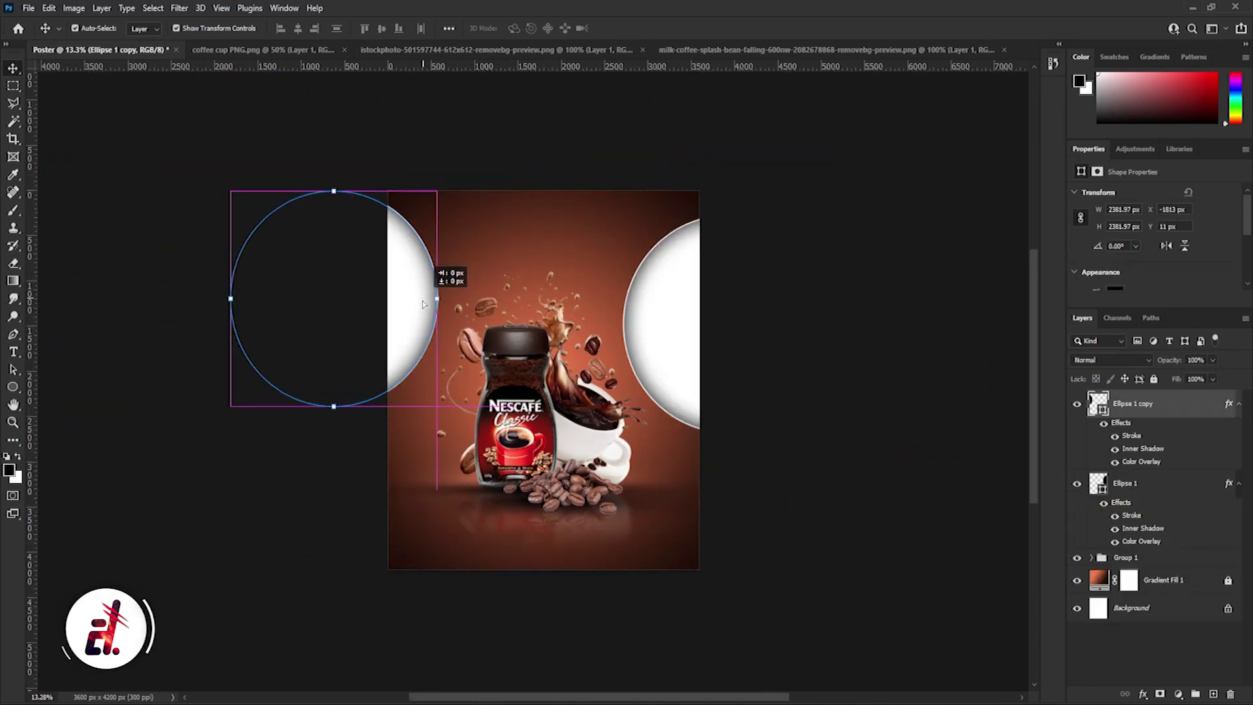
key("ctrl+t")
left_click_drag(230, 406, 266, 358)
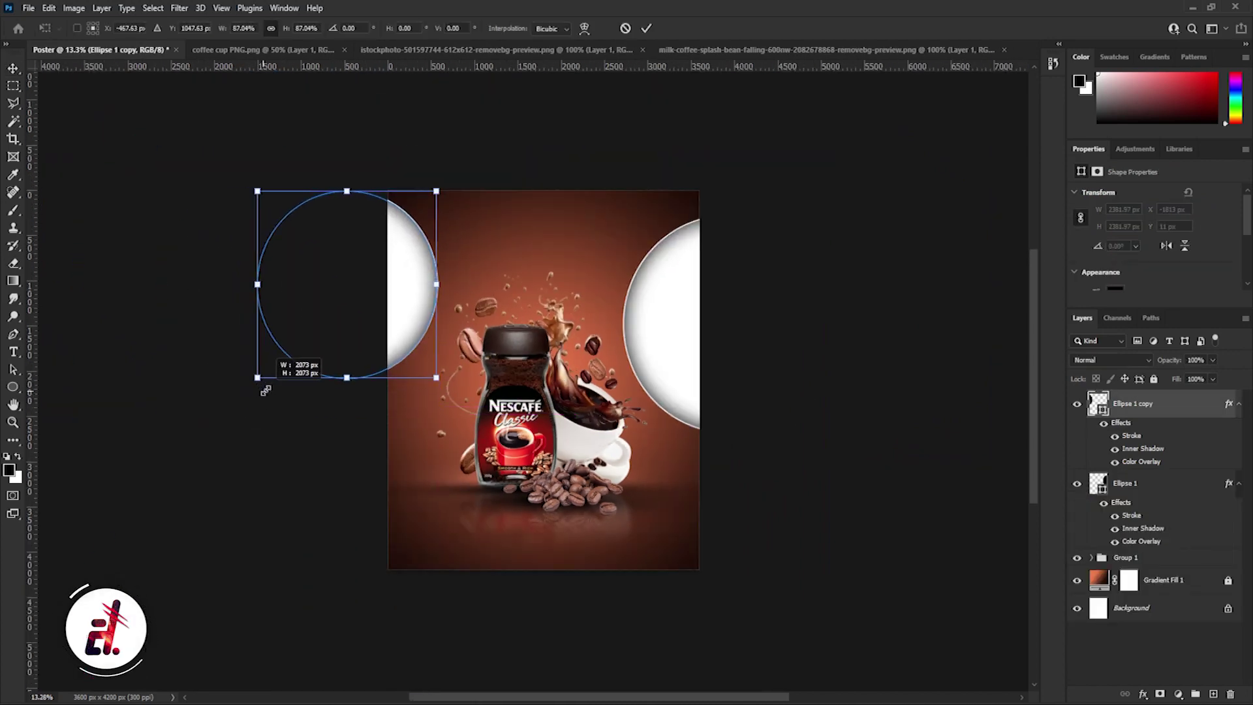
key("Return")
key("ctrl+0")
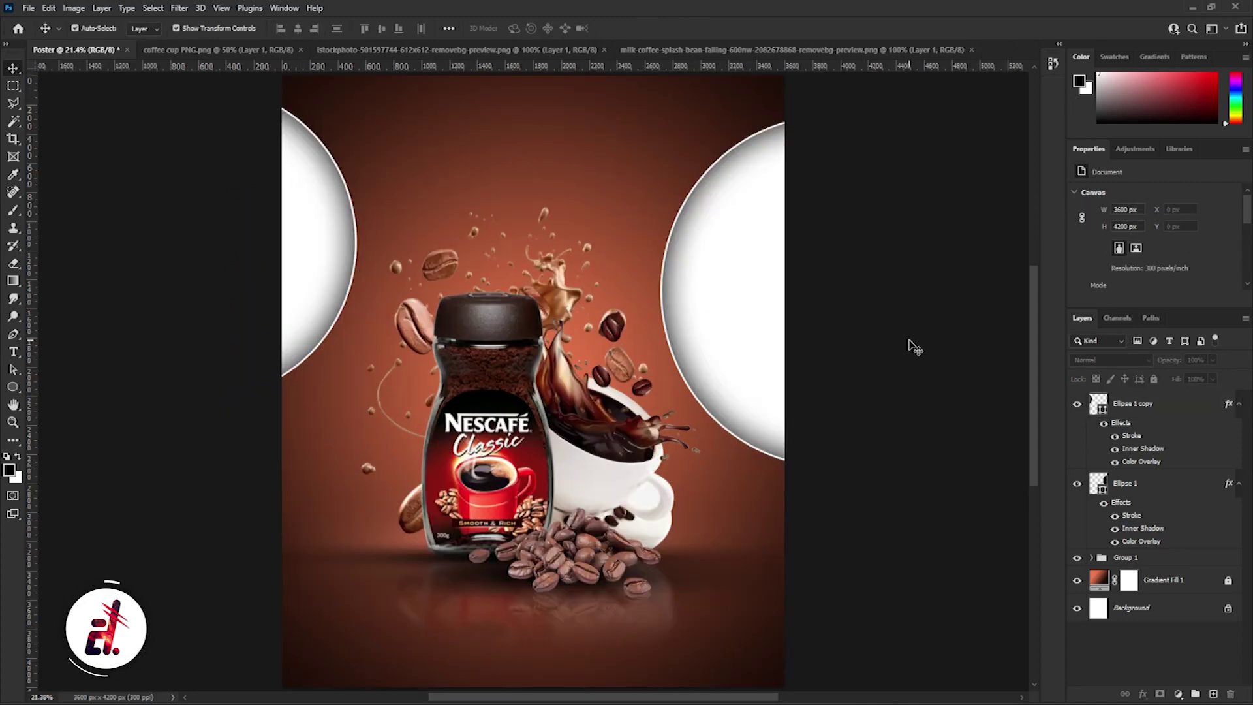
Step: Duplicate the right circle and place the copy at the poster's bottom centre
scroll(566, 284, "down", 3)
left_click(689, 271)
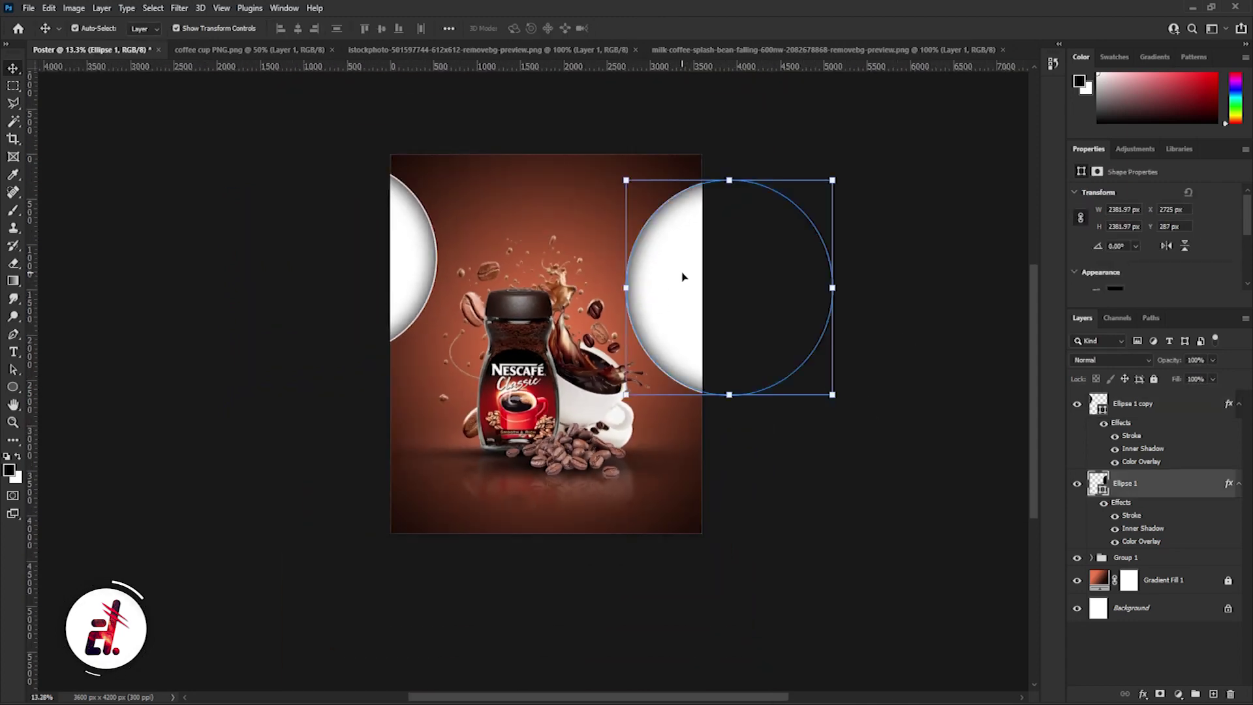
left_click_drag(1140, 486, 1140, 555)
left_click_drag(673, 290, 489, 597)
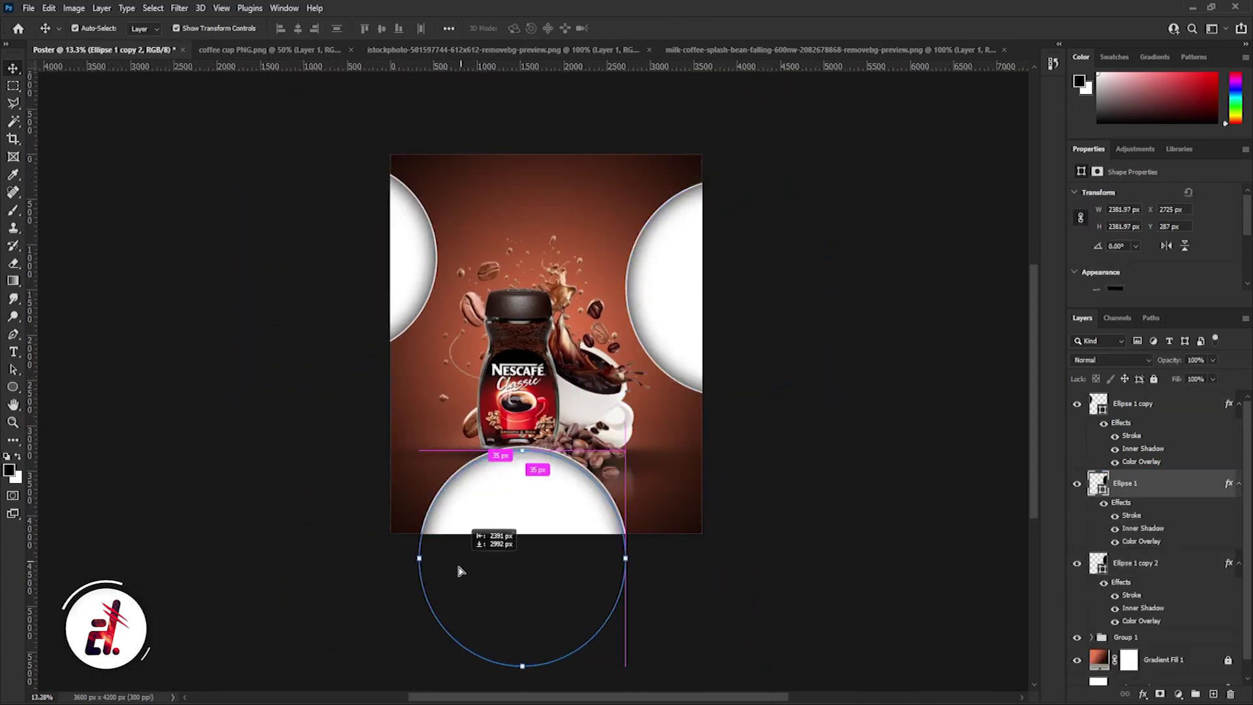
scroll(559, 552, "up", 3)
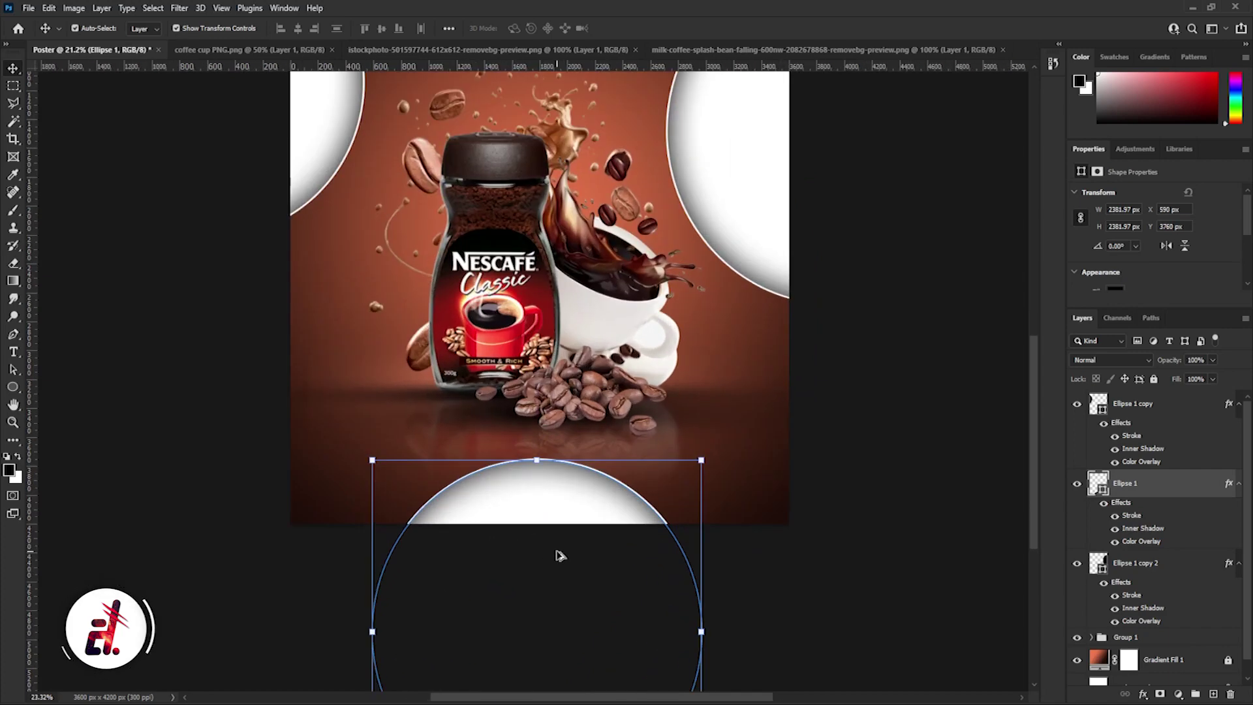
right_click(1139, 483)
Step: Set the bottom circle's Color Overlay to dark brown and turn off its Inner Shadow
left_click(992, 141)
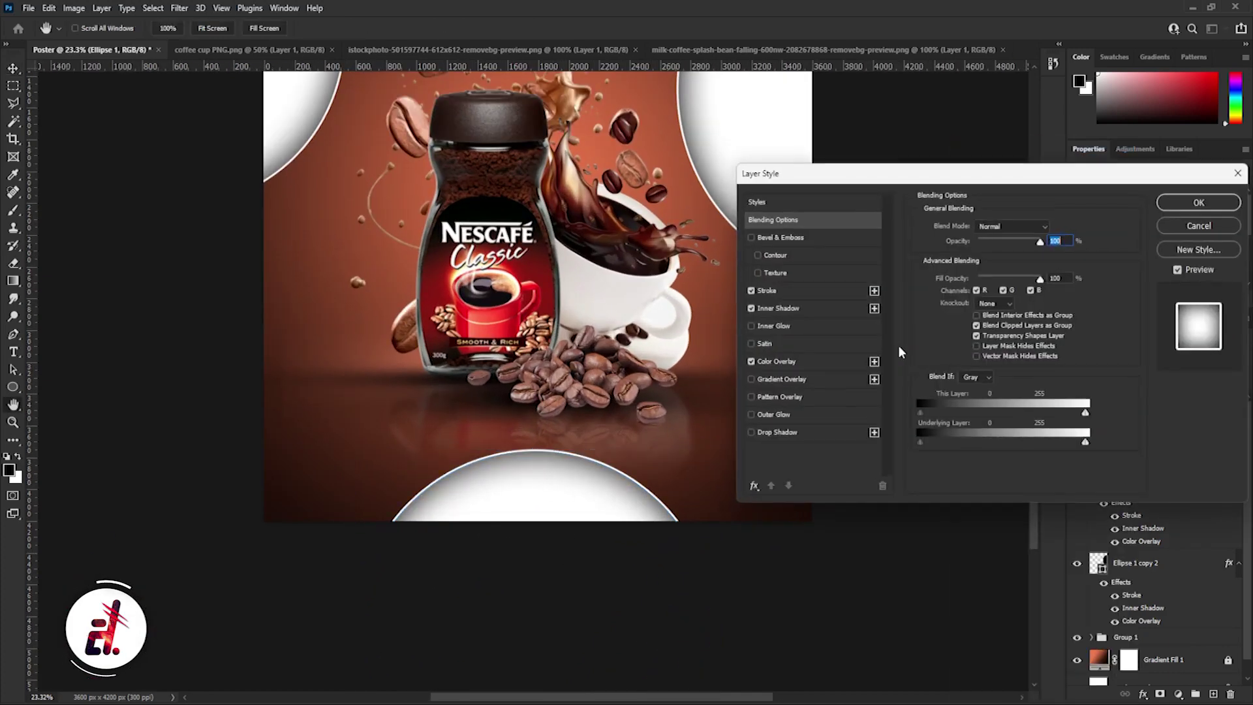
left_click(772, 361)
left_click(1052, 227)
left_click(834, 442)
left_click(981, 285)
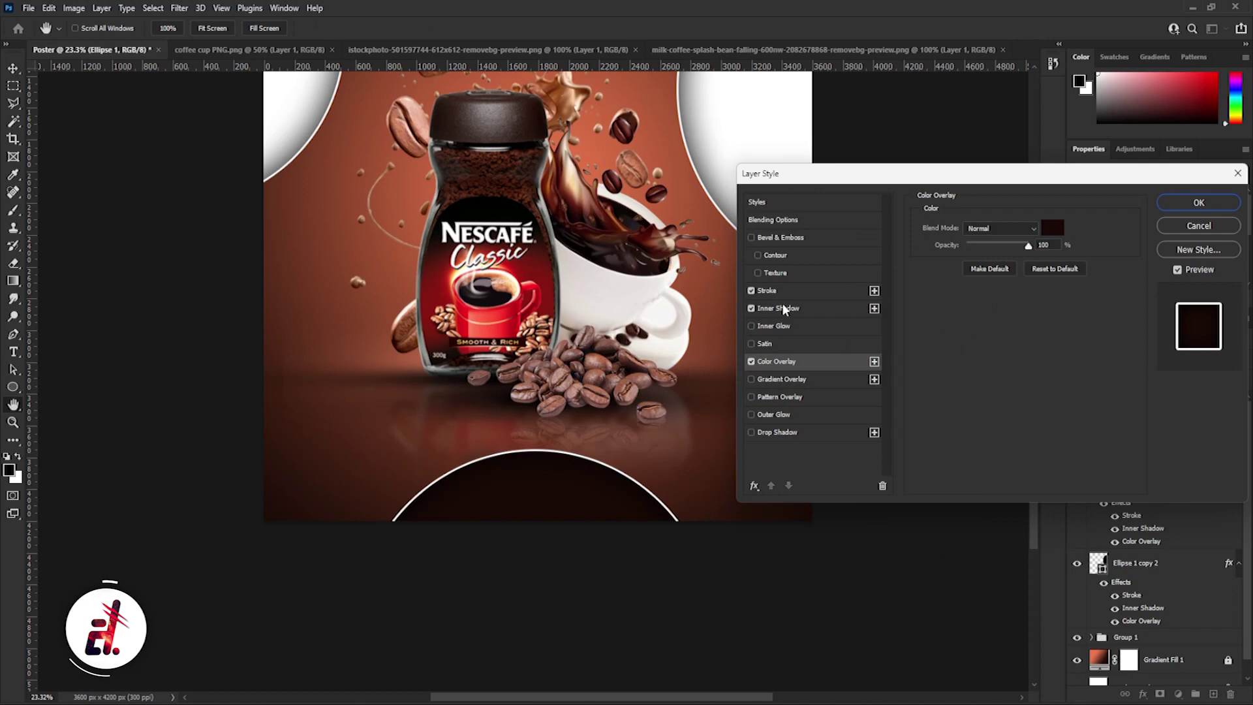
left_click(751, 308)
Step: Make the bottom circle's stroke orange cd7241 at 18 px
left_click(767, 291)
left_click(950, 328)
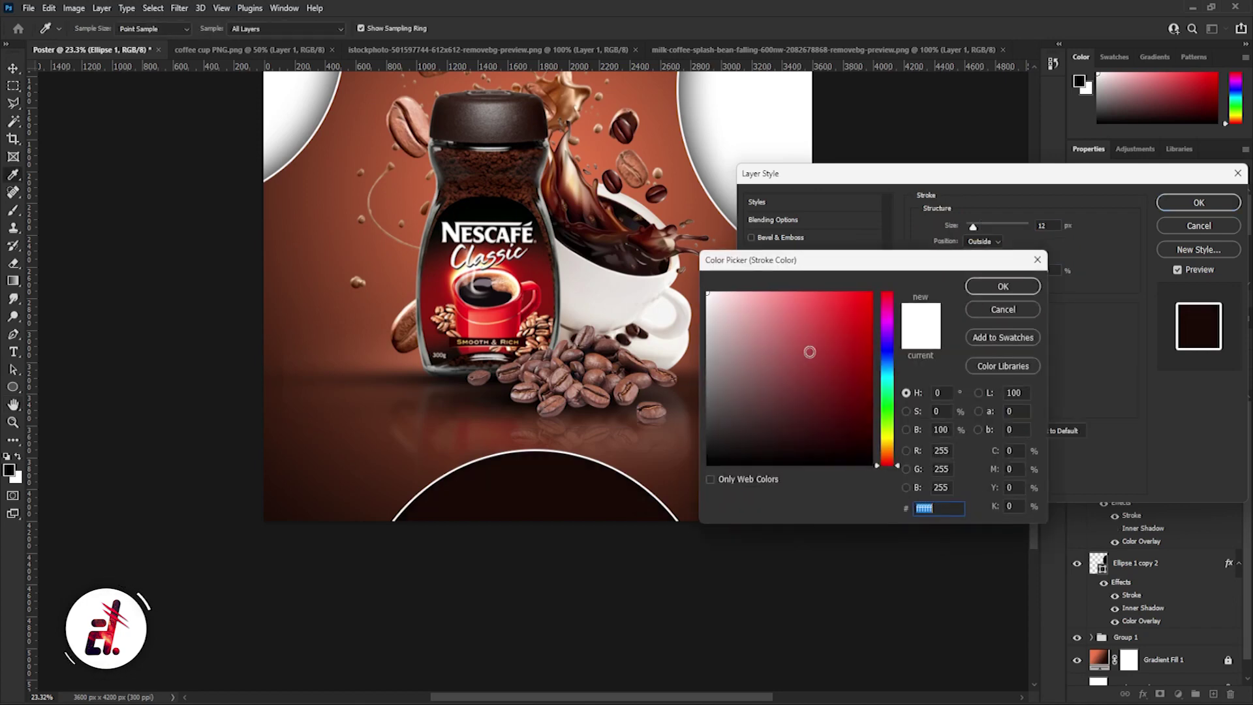
left_click(605, 373)
left_click(601, 356)
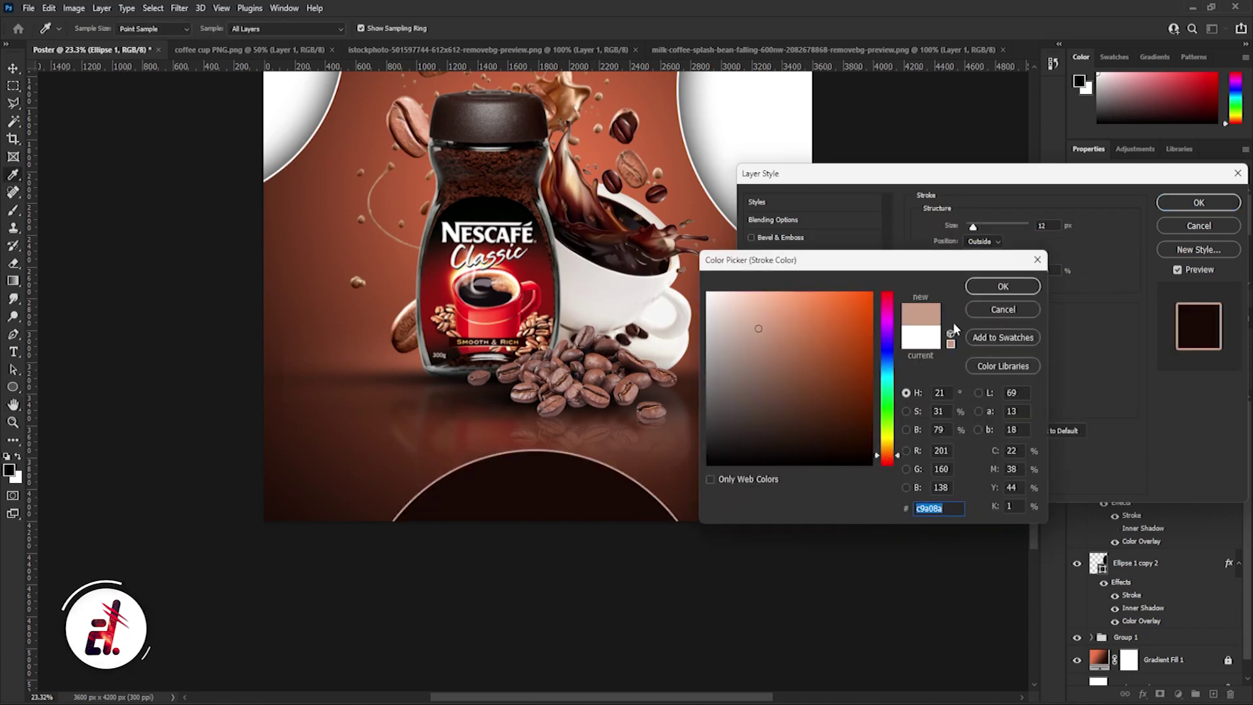
left_click(794, 333)
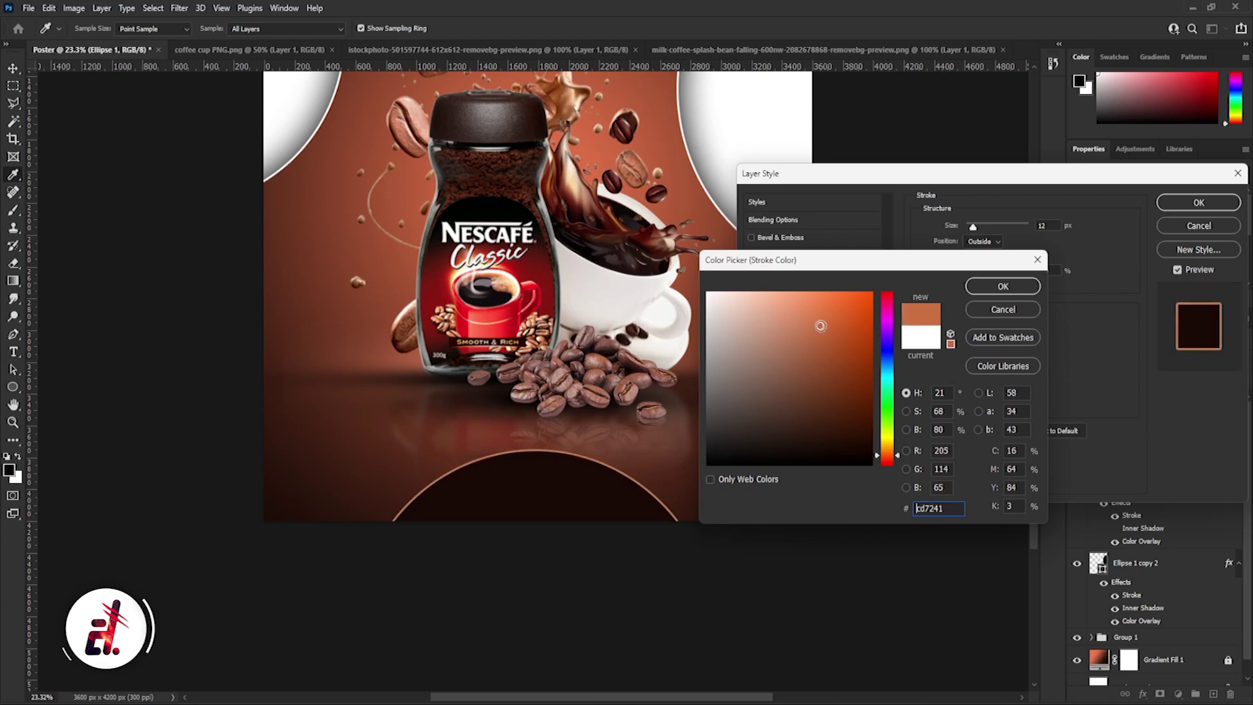
left_click(1003, 286)
left_click_drag(974, 226, 976, 227)
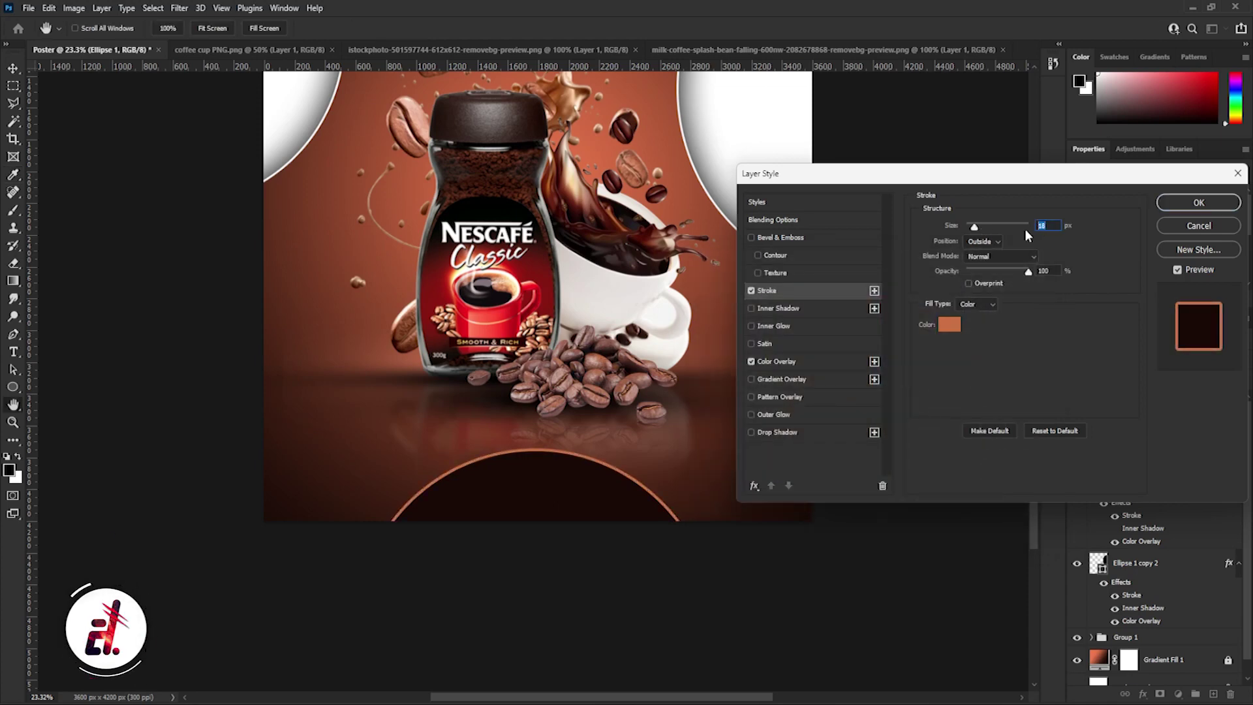
Step: Add a wide, soft Drop Shadow to the bottom circle and apply the style
left_click(767, 432)
left_click(1000, 228)
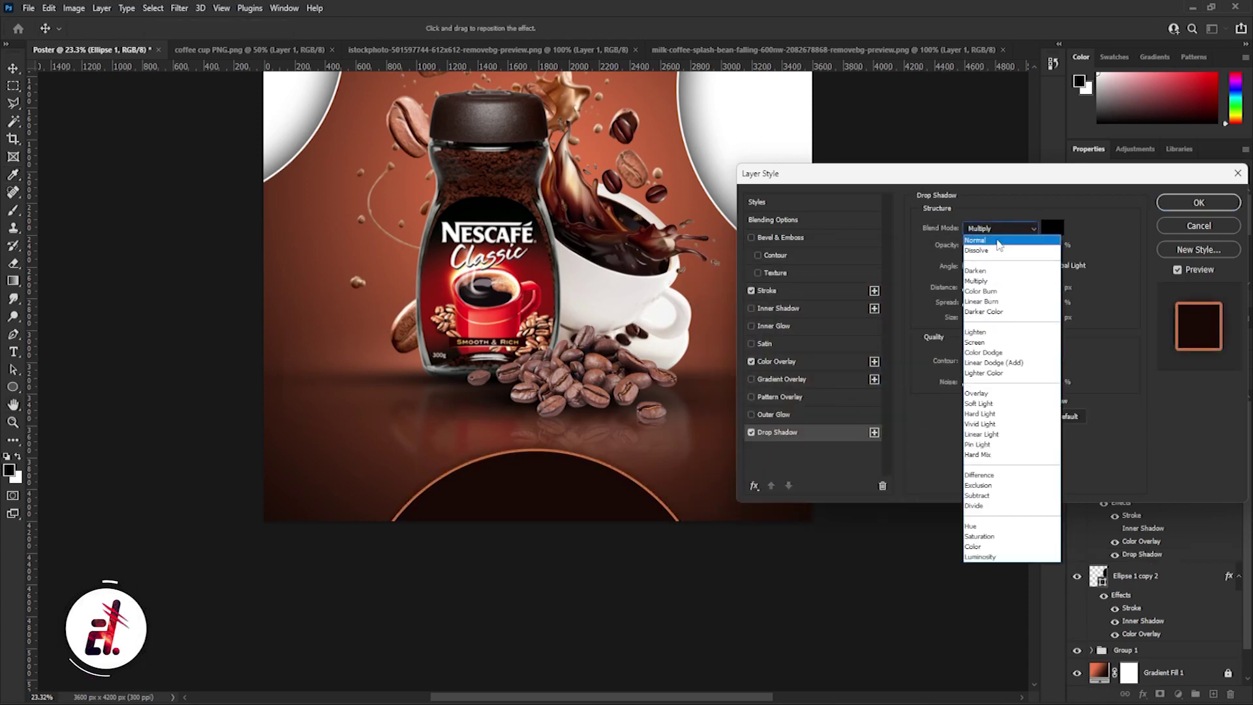
mouse_move(995, 318)
left_mouse_down()
mouse_move(1031, 318)
mouse_move(992, 303)
left_mouse_up()
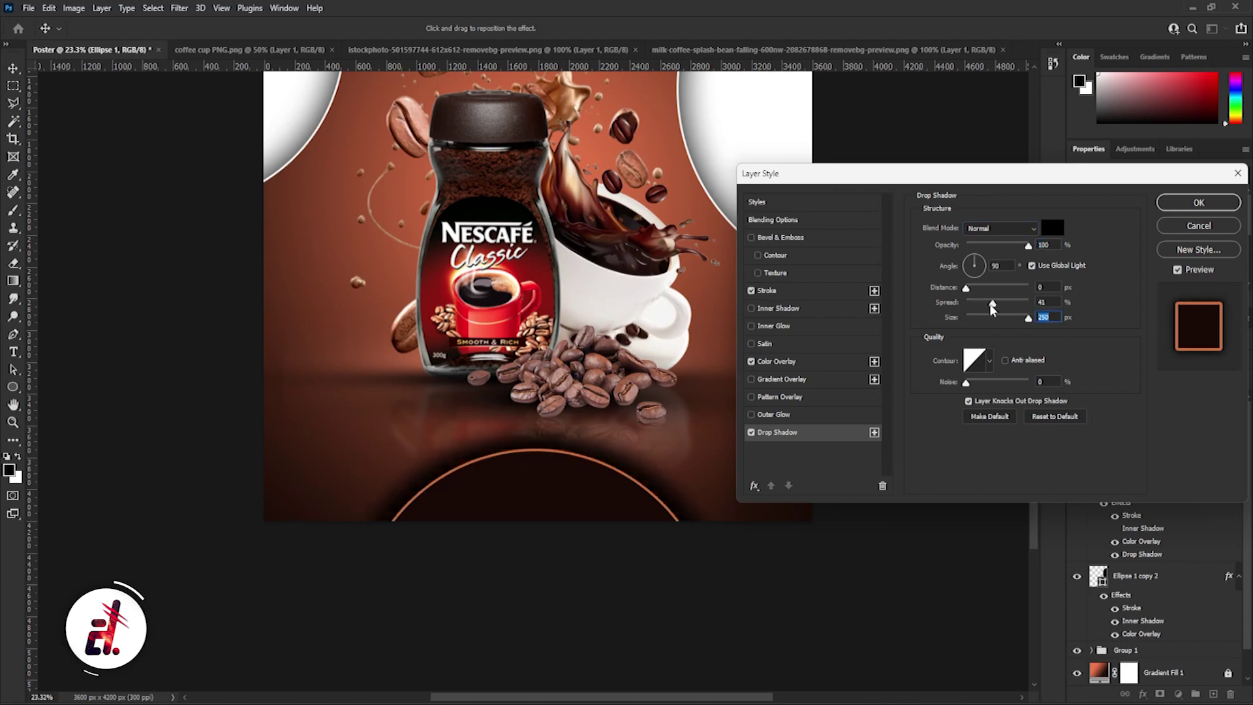
left_click(1178, 206)
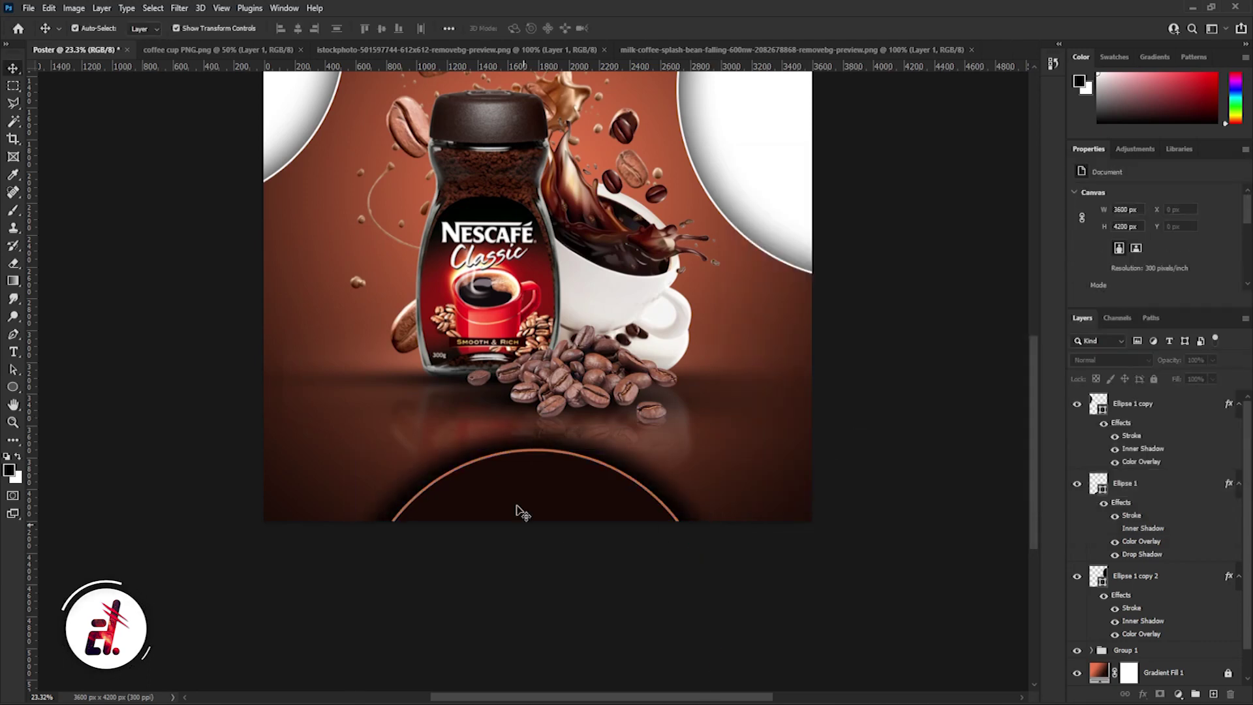
right_click(13, 388)
left_click(59, 438)
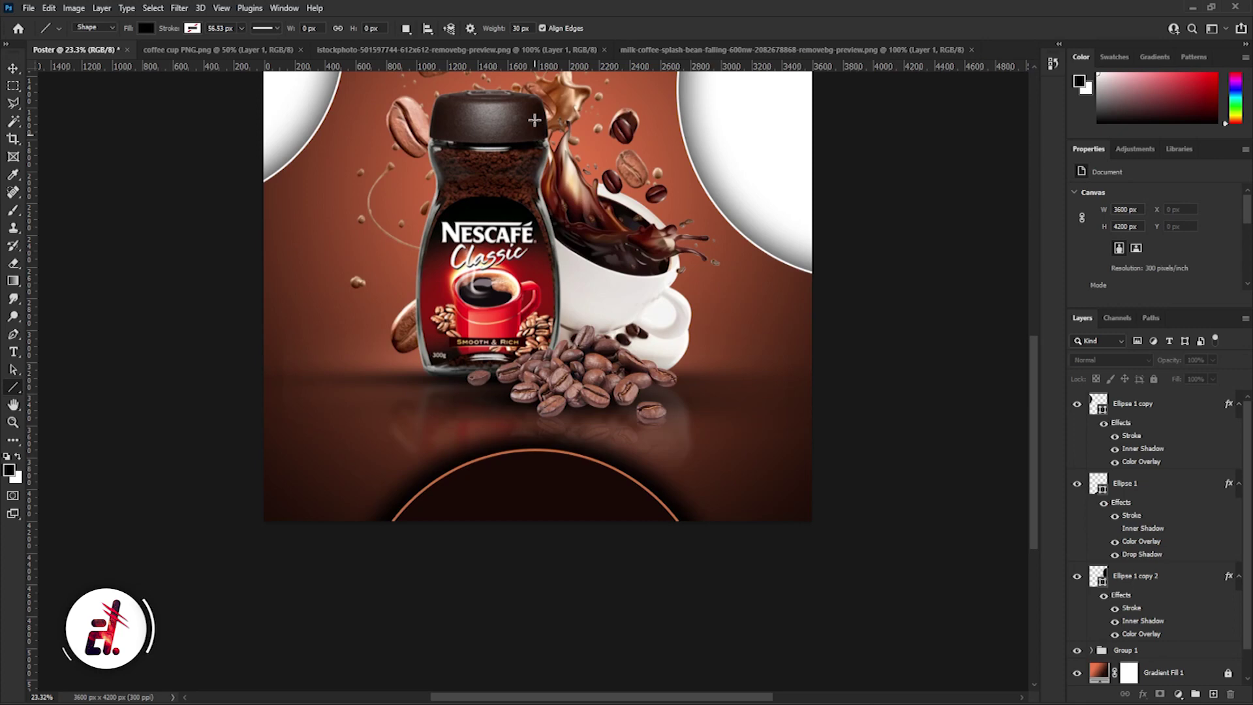
Step: Draw a 25 line across the poster bottom, coloured orange sampled from the circle outline
type("25")
left_click_drag(252, 488, 815, 489)
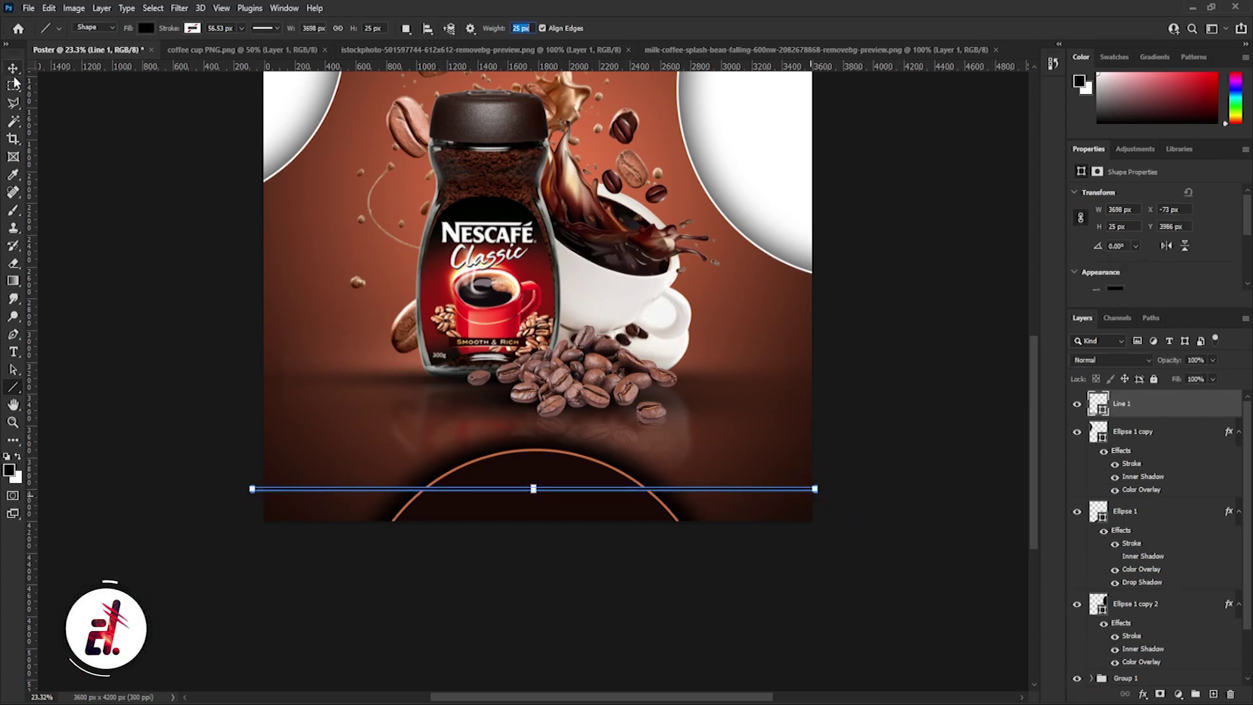
left_click_drag(252, 489, 264, 489)
left_click_drag(815, 488, 811, 489)
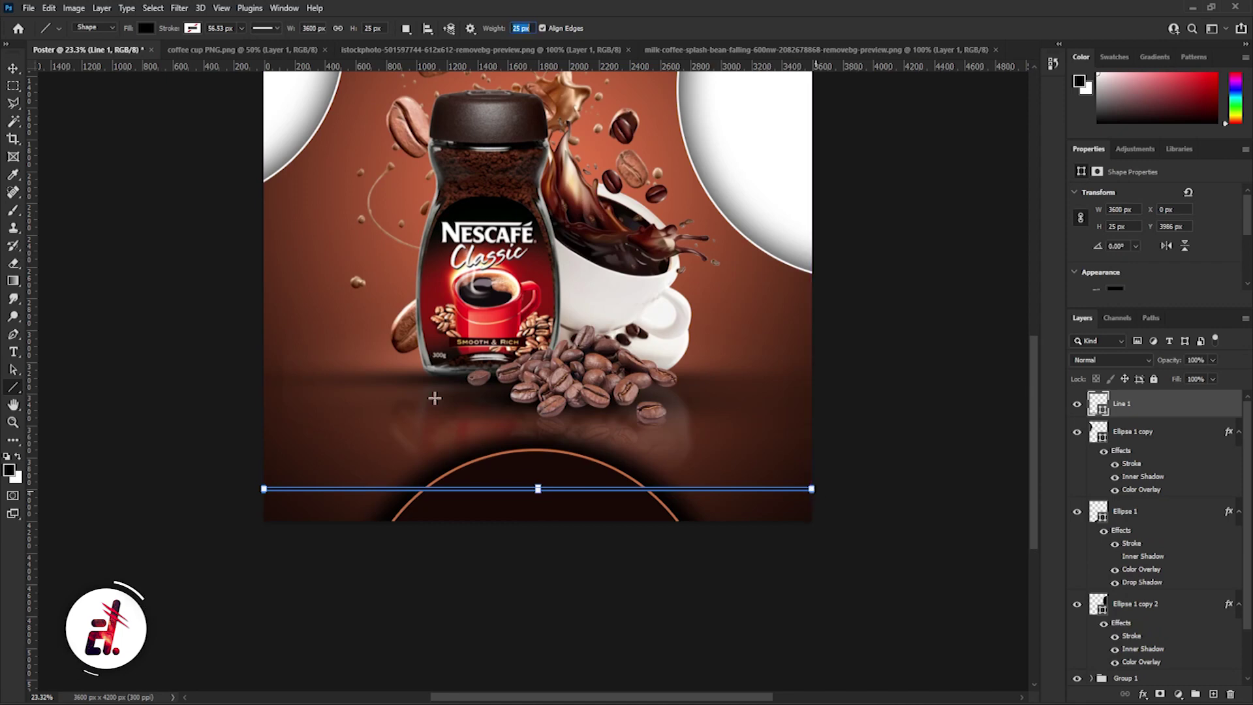
left_click(145, 28)
left_click(227, 55)
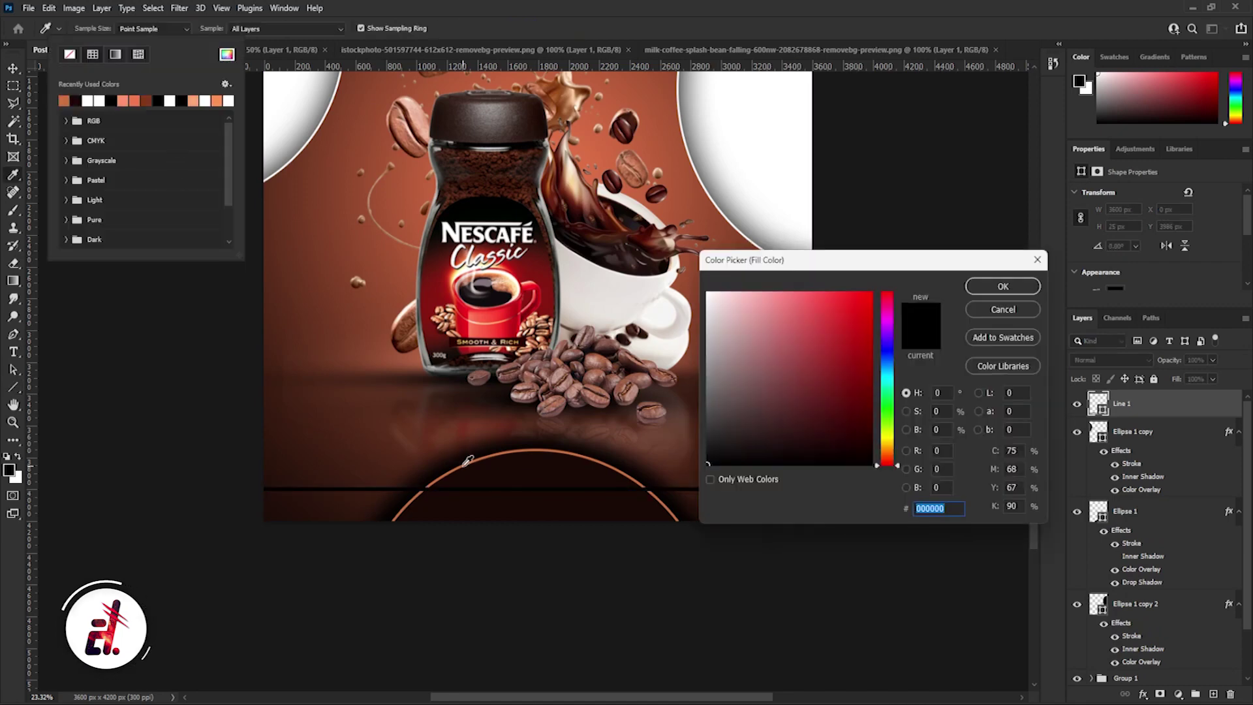
left_click(466, 462)
left_click(989, 285)
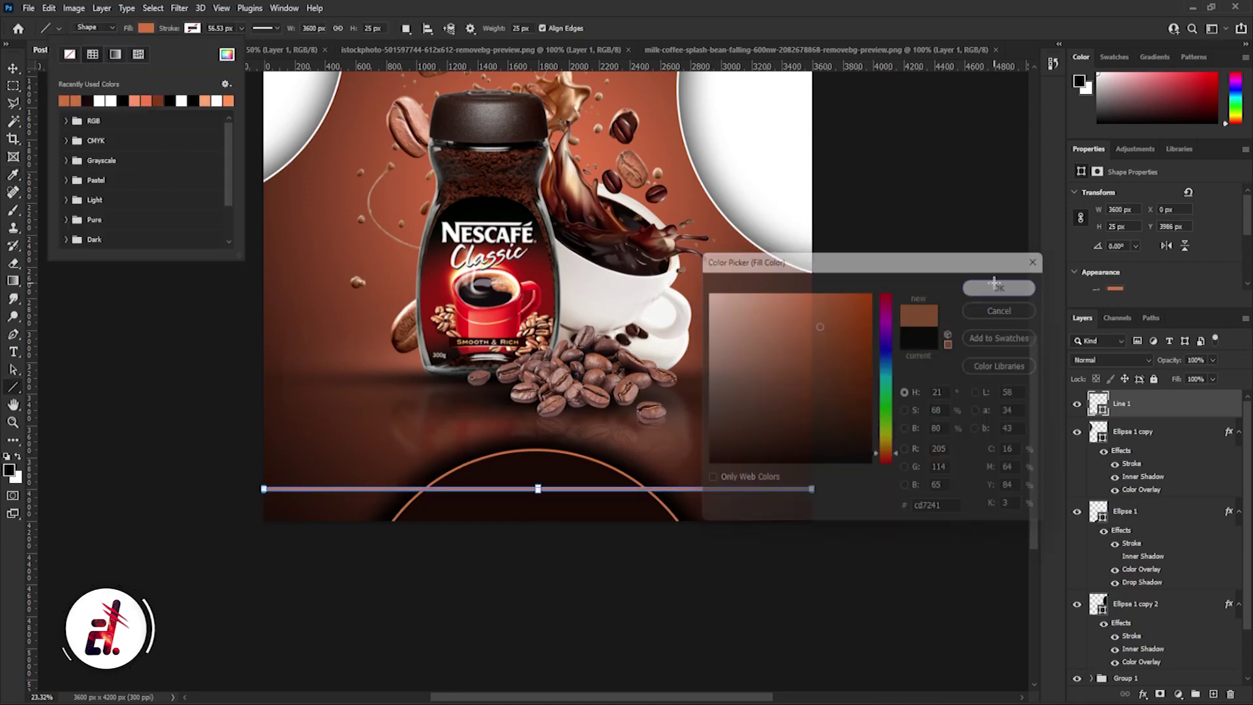
Step: Duplicate the orange line just above itself and make the copy white
key("v")
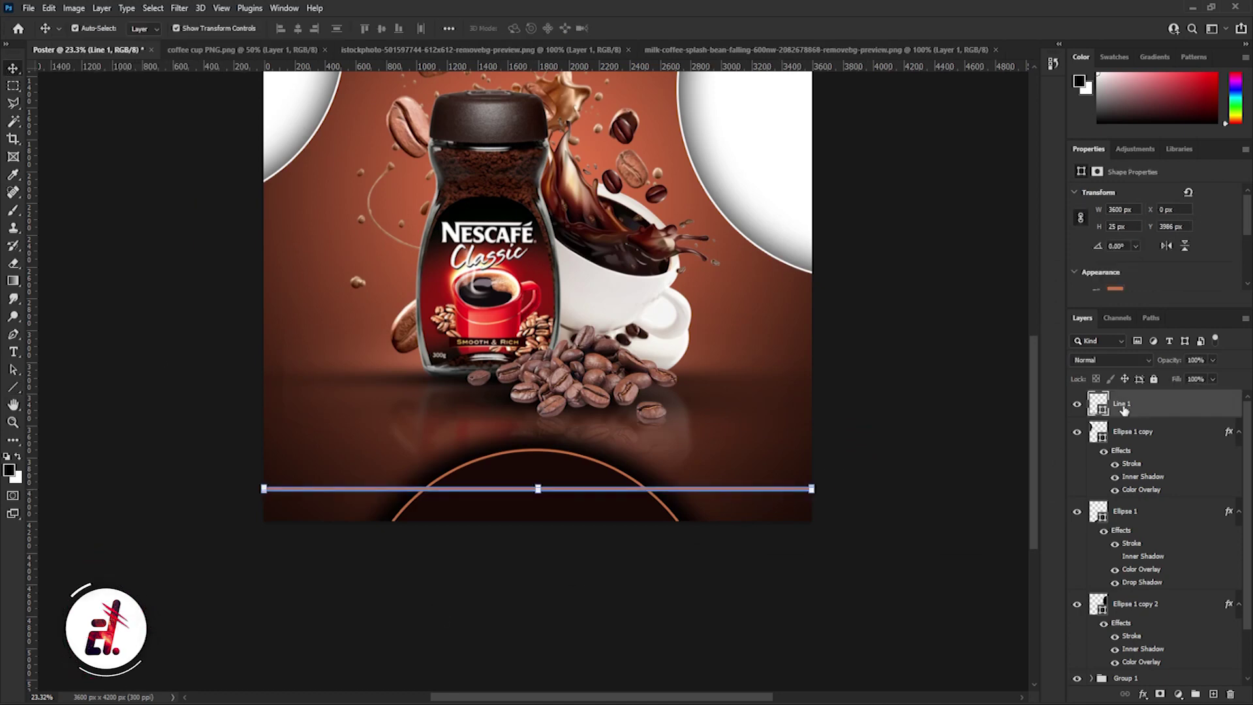
left_click_drag(1130, 411, 1129, 423)
left_click_drag(683, 488, 684, 491)
key("shift+Up")
key("shift+Up")
key("shift+Up")
key("shift+Up")
key("shift+Up")
key("shift+Up")
key("shift+Up")
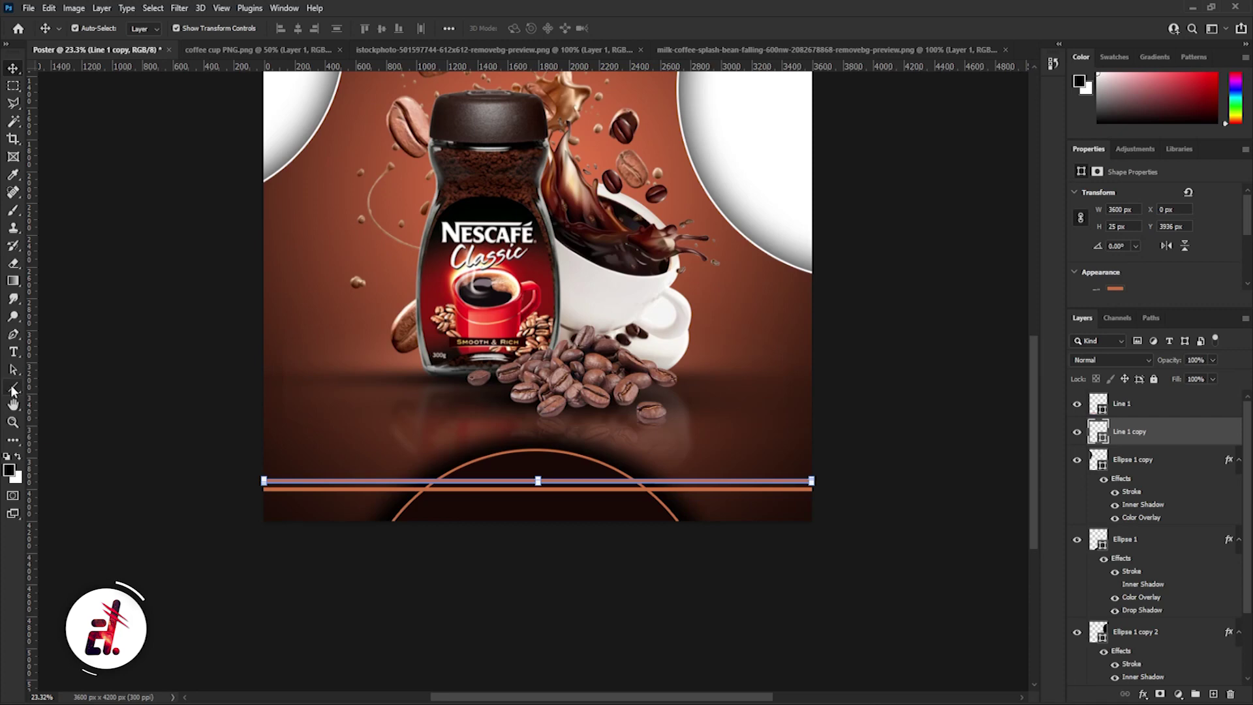
left_click(13, 389)
left_click(147, 28)
left_click(105, 100)
key("Return")
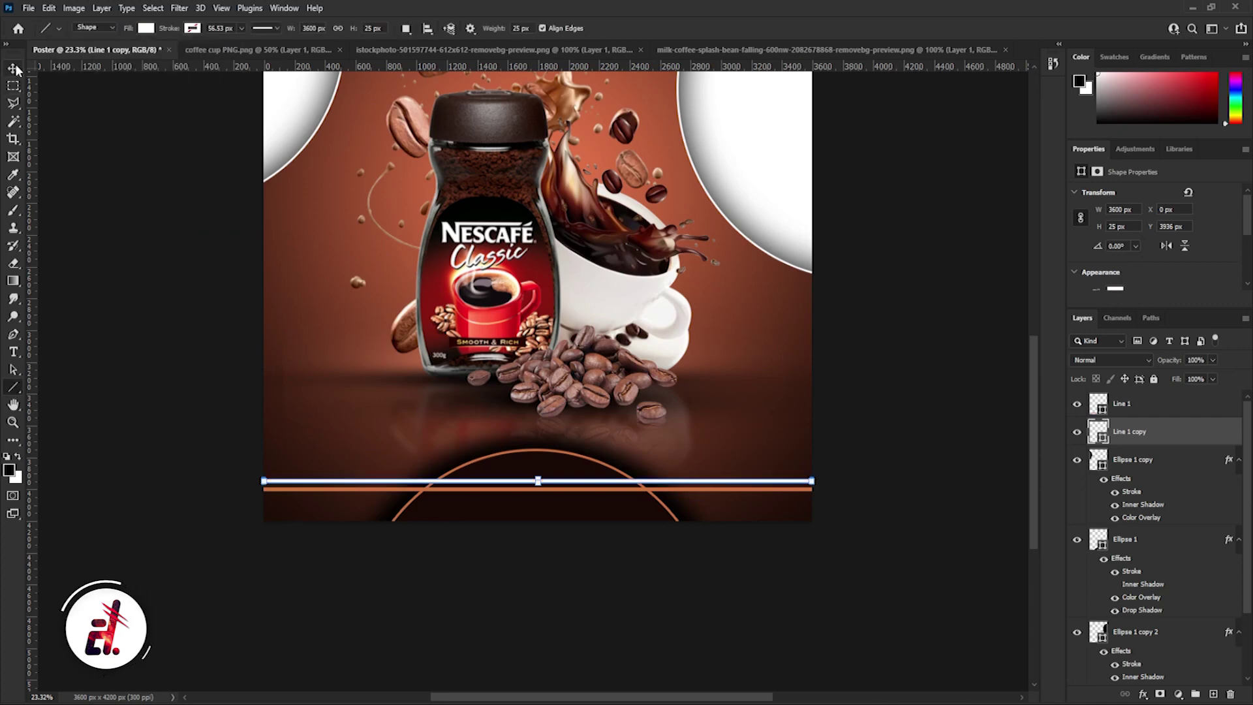
Step: Select both line layers and move them below Ellipse 1 in the Layers panel
key("v")
left_click(789, 488)
scroll(793, 482, "up", 3)
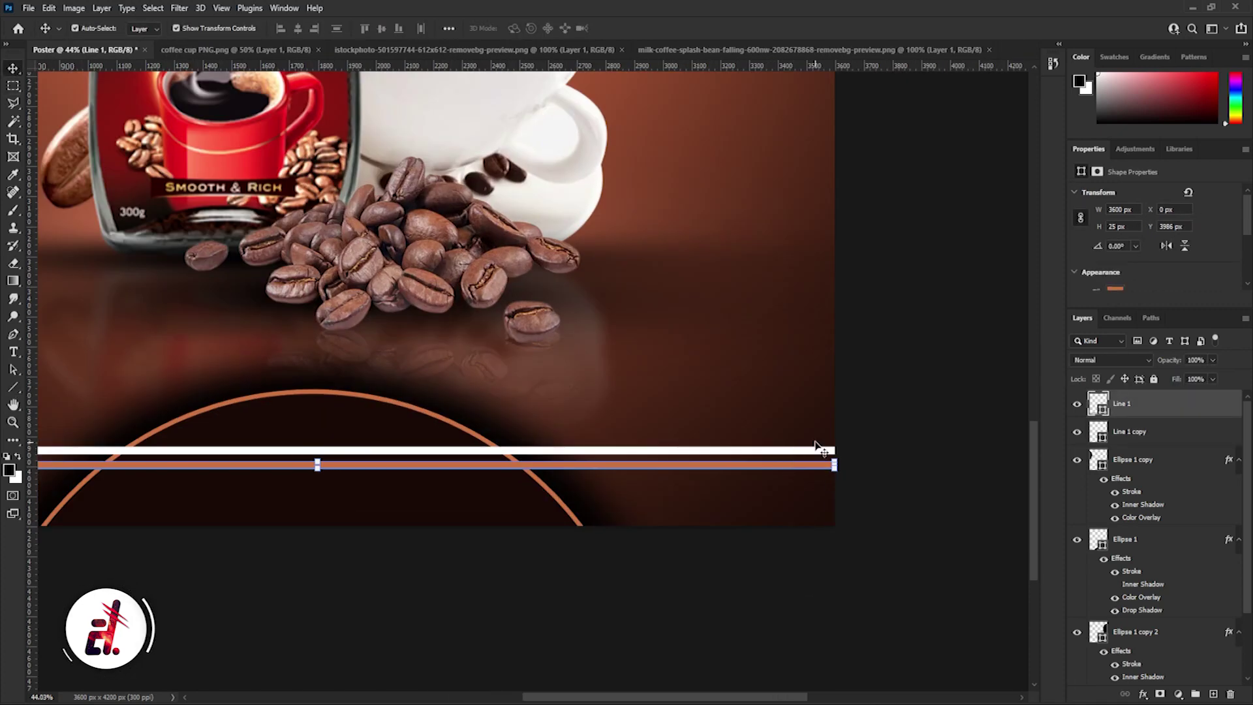
scroll(820, 441, "up", 2)
left_click(816, 440, "shift")
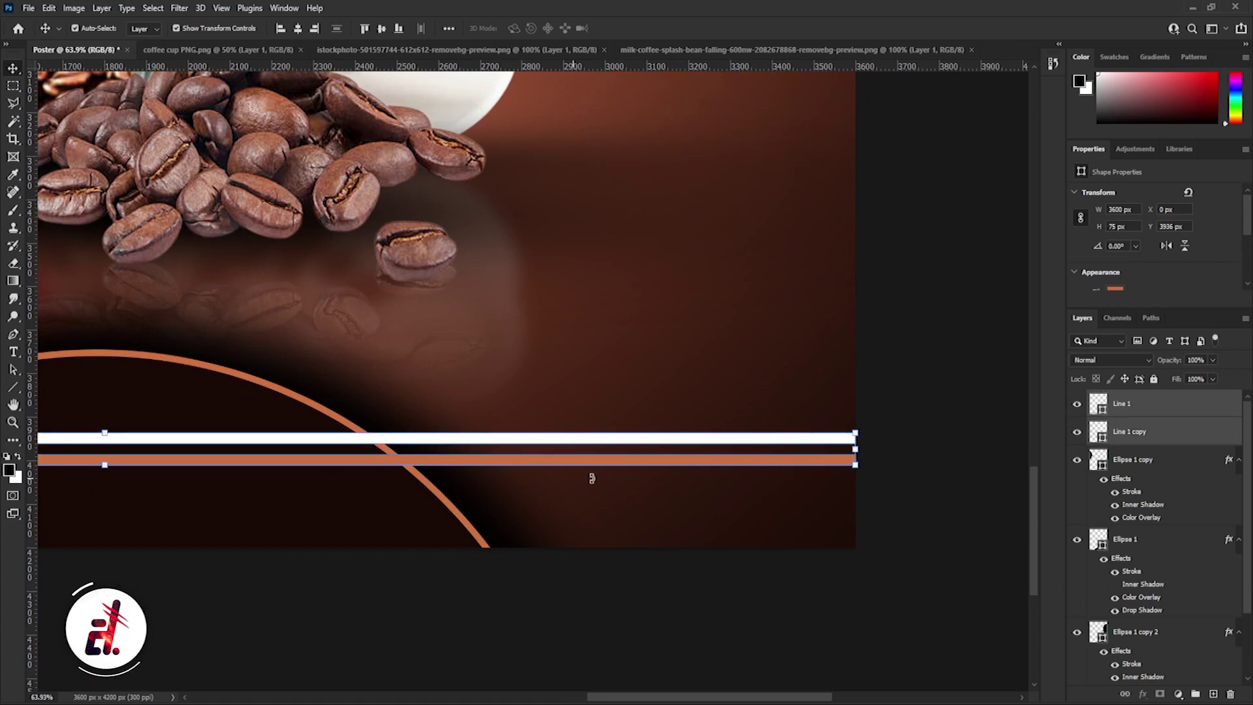
scroll(678, 493, "down", 2)
scroll(1164, 543, "down", 2)
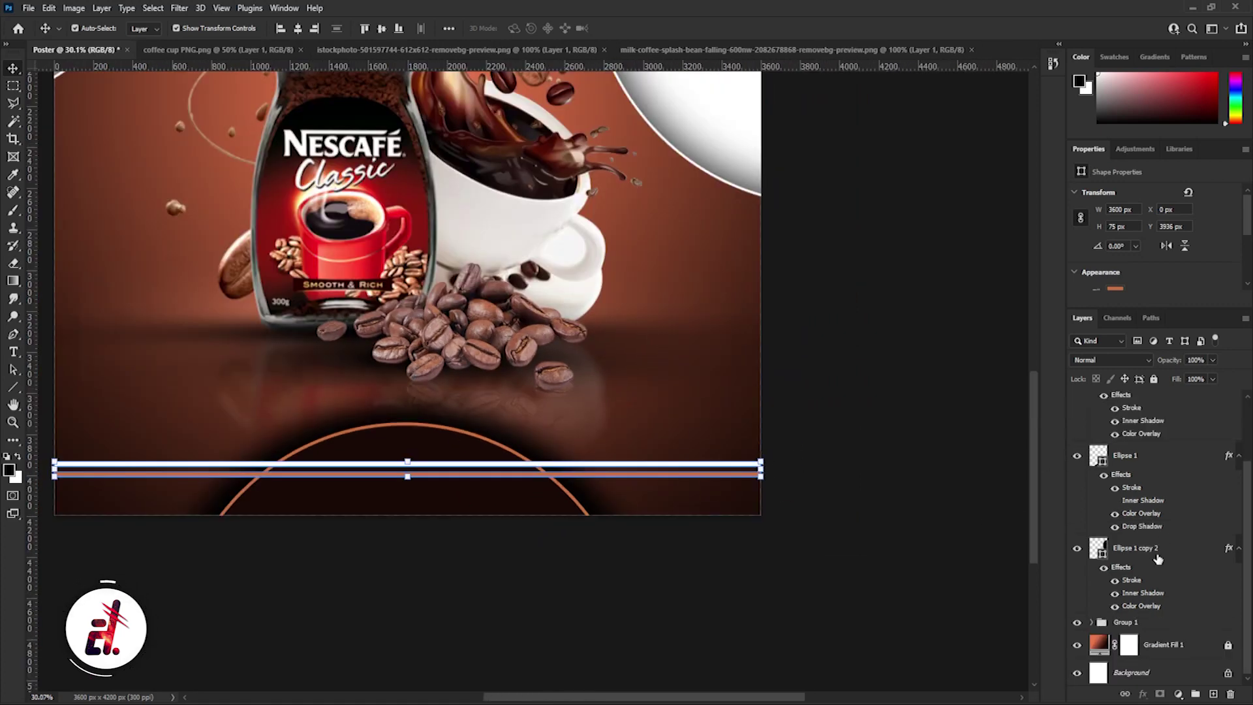
scroll(1155, 496, "up", 2)
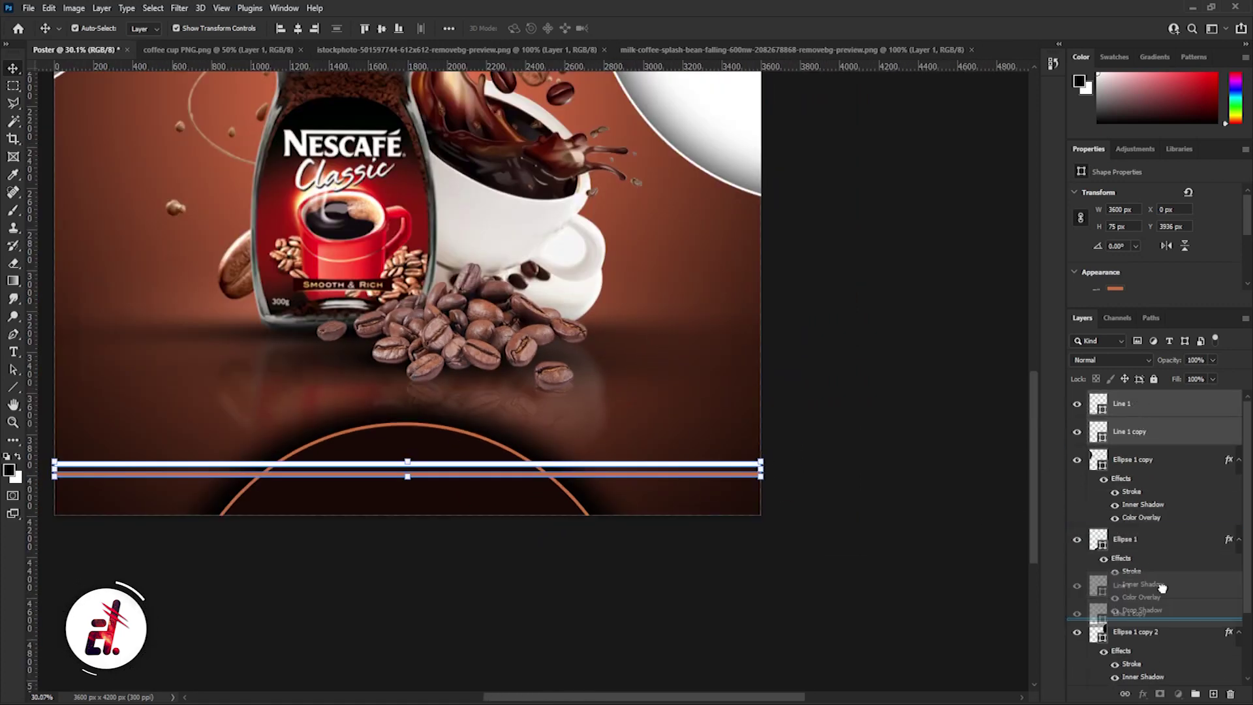
left_click_drag(1146, 426, 1147, 623)
scroll(532, 538, "down", 2)
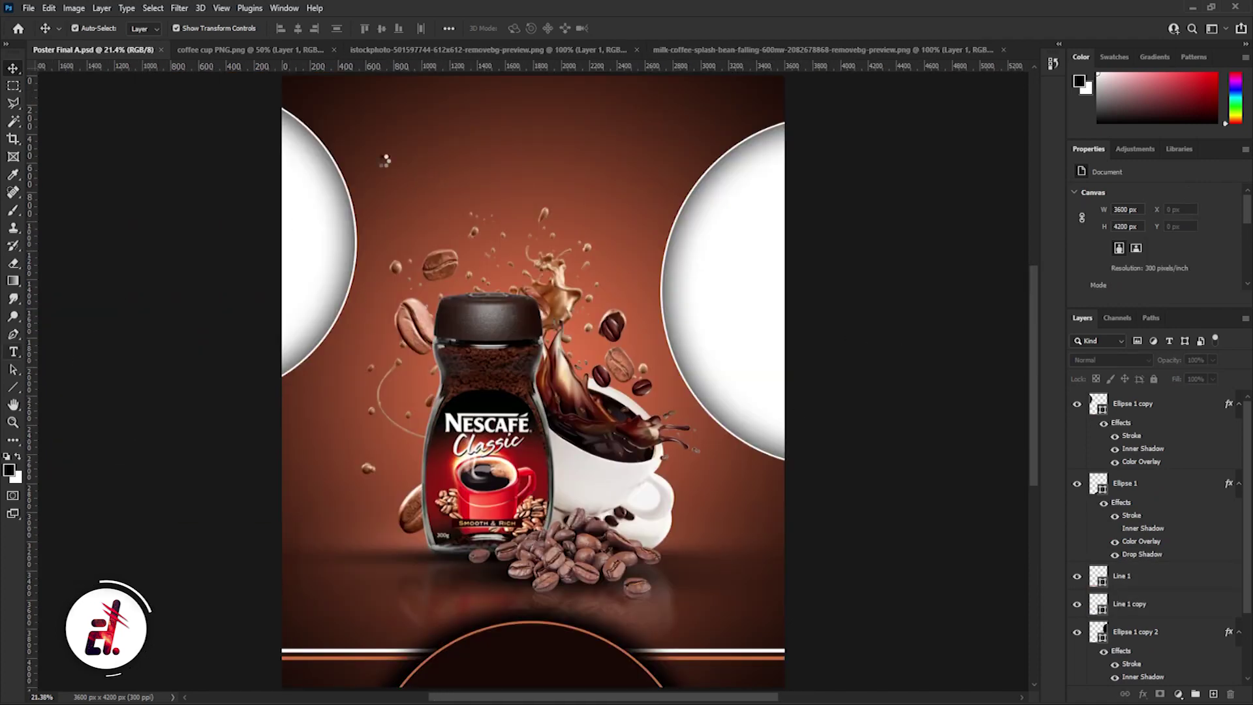
Step: Add a large 'Coffee Shop' title centred near the poster's top
left_click(362, 107)
type("Coff")
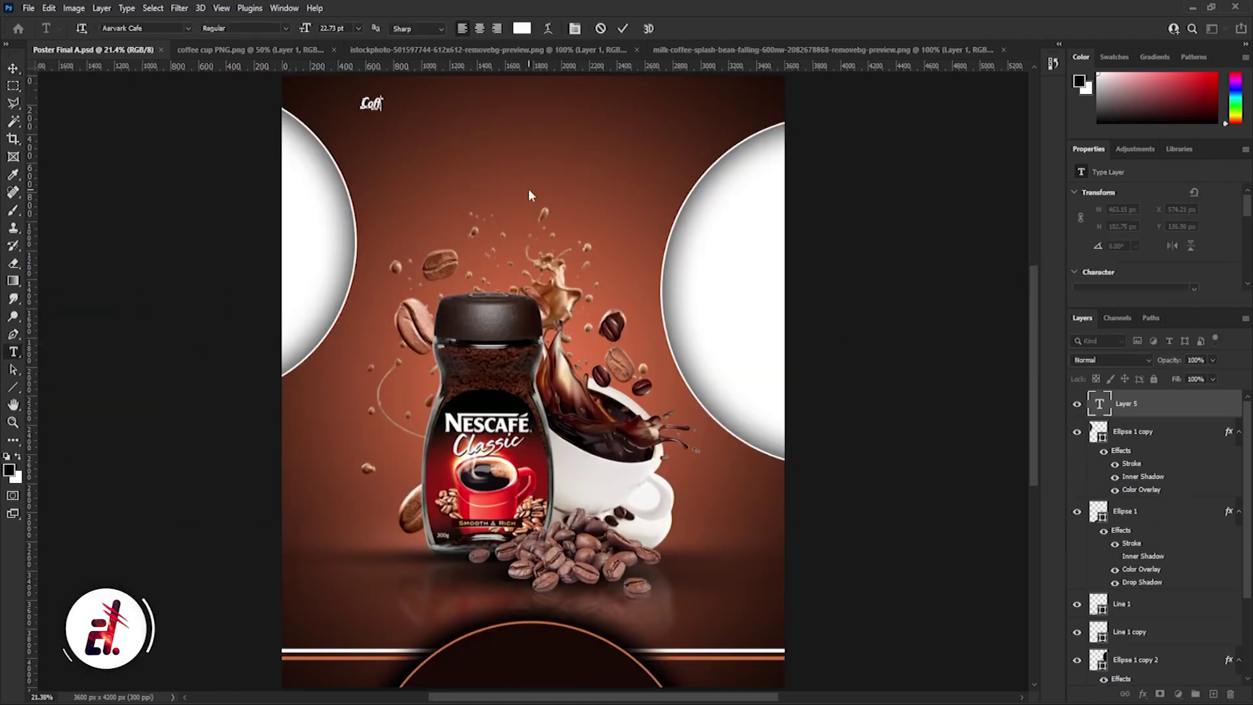
type("ee Shop")
left_click(13, 68)
left_click_drag(420, 111, 584, 153)
left_click_drag(496, 124, 543, 229)
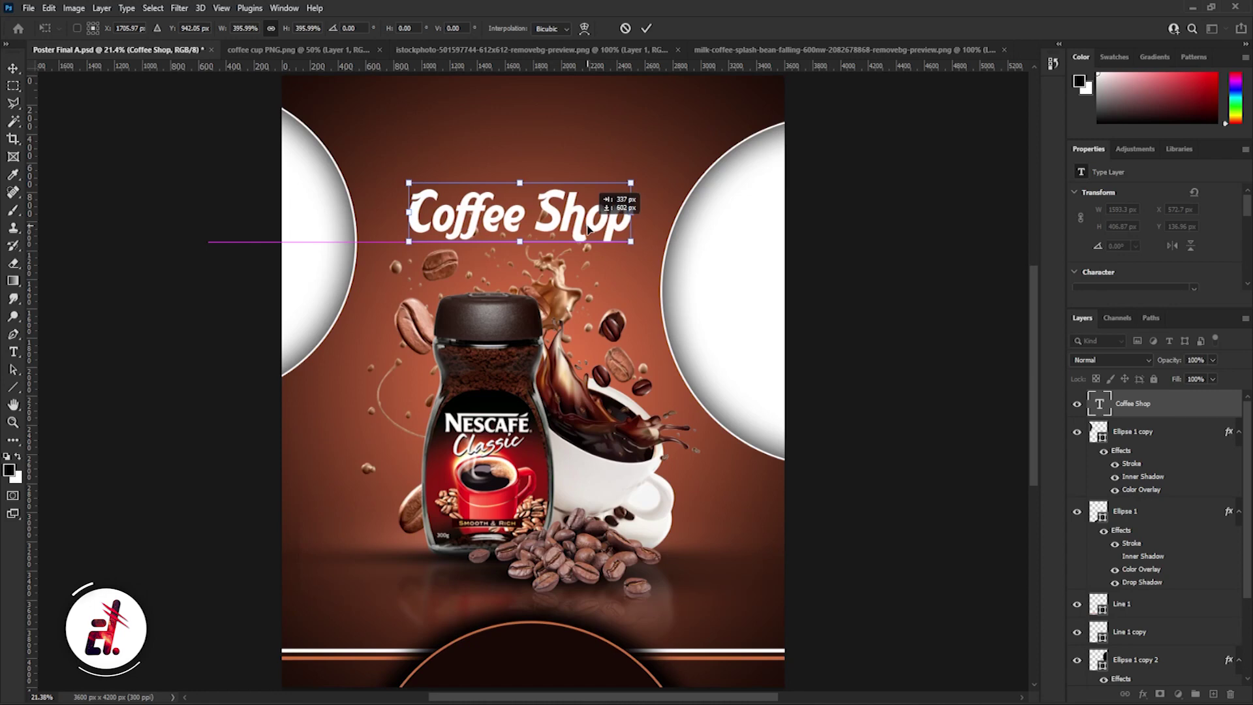
Step: Shrink the right and left white circles slightly and nudge the right one lower
left_click(759, 305)
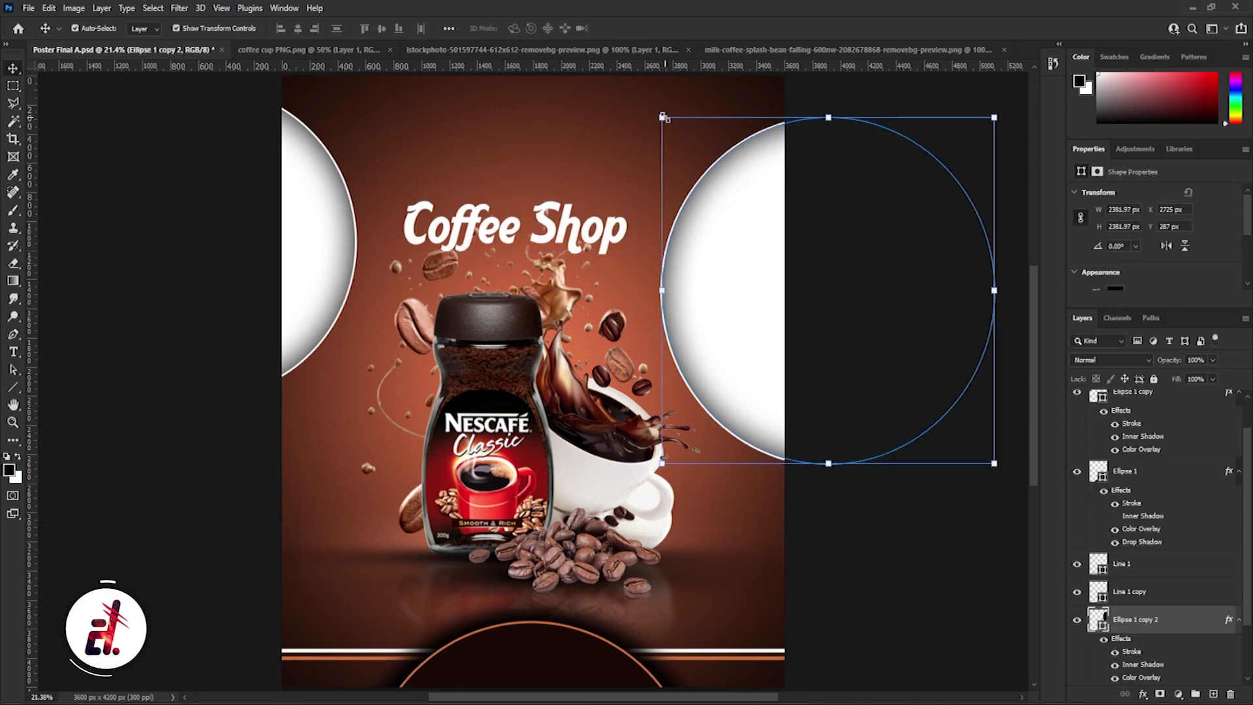
left_click_drag(663, 117, 689, 154)
left_click_drag(751, 303, 758, 316)
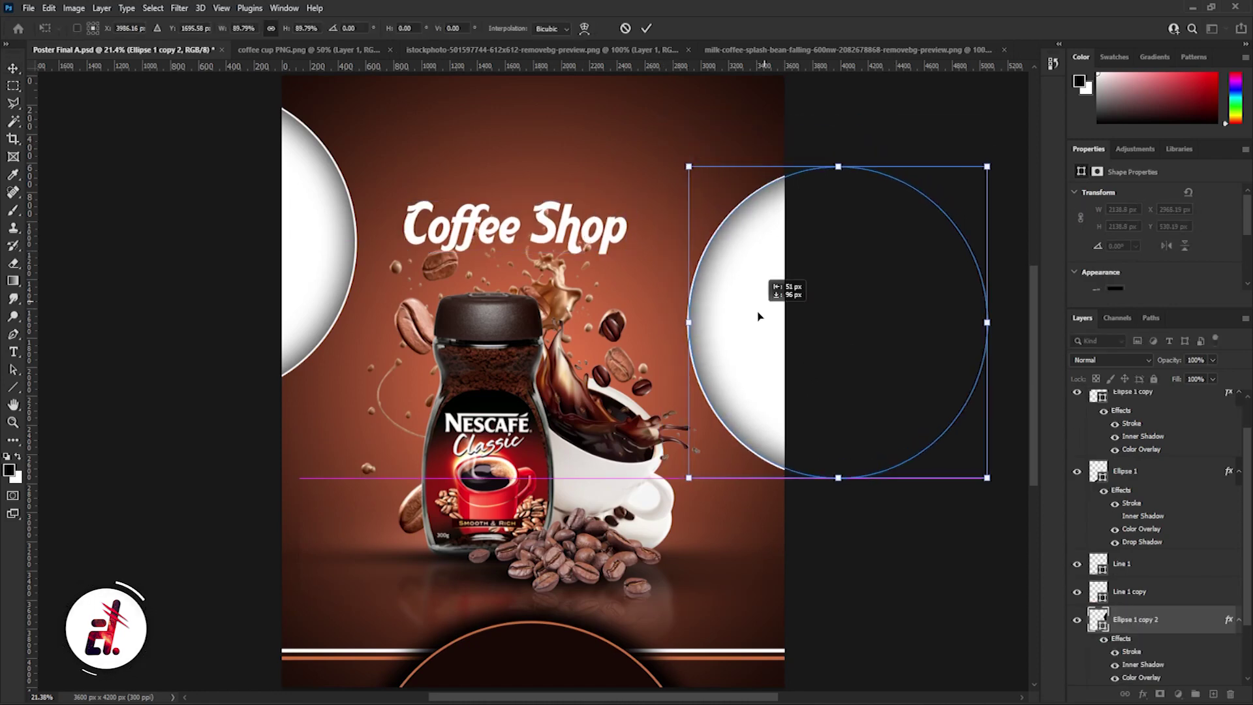
key("Return")
left_click(315, 218)
left_click_drag(360, 85, 340, 104)
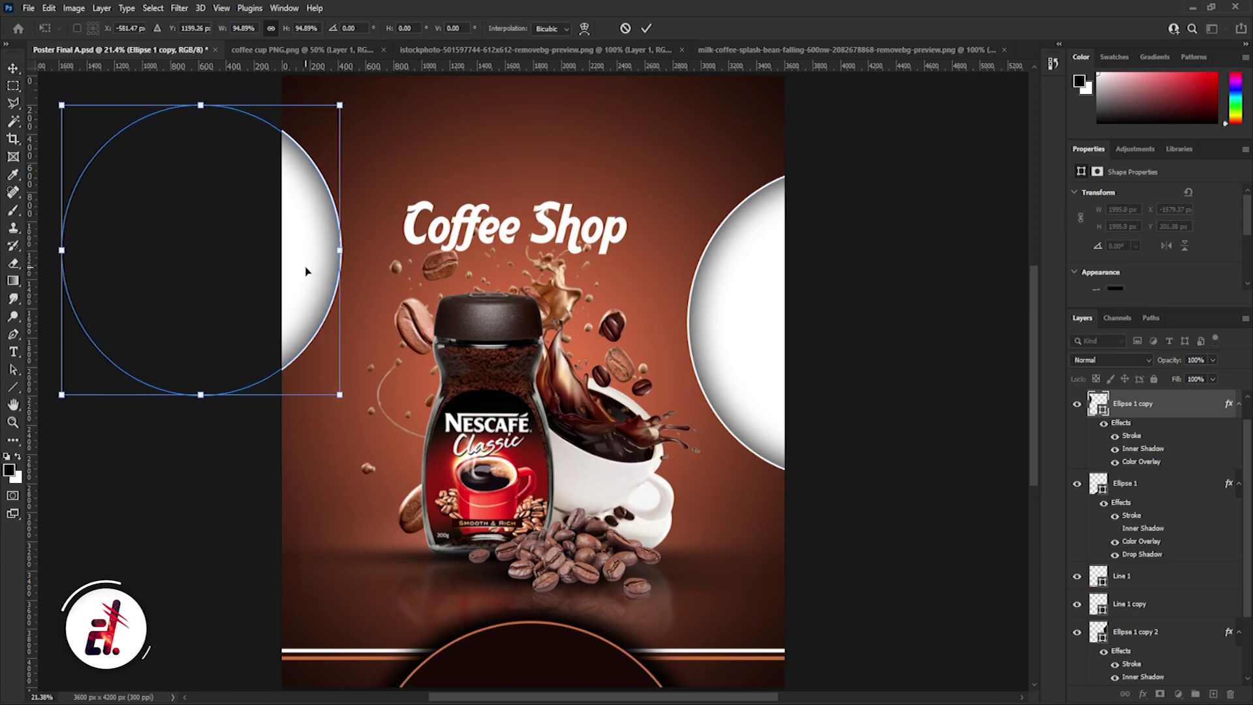
key("Return")
left_click_drag(772, 330, 772, 340)
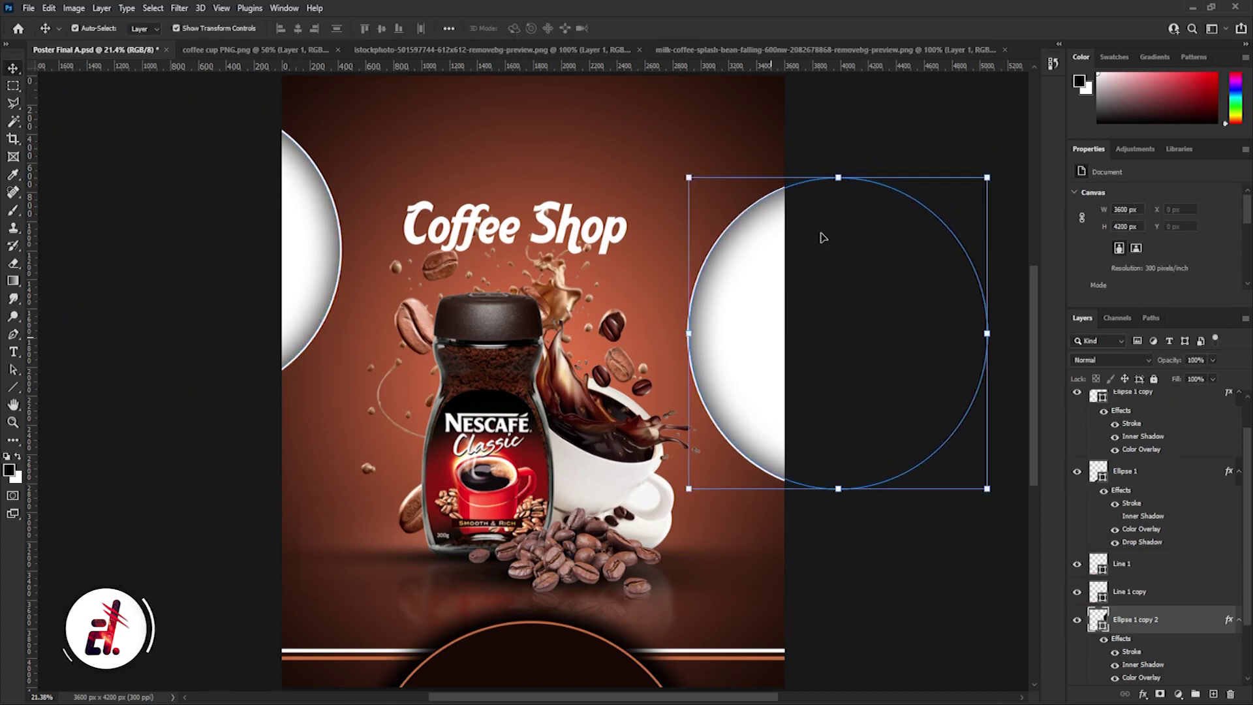
left_click(515, 225)
left_click(828, 228)
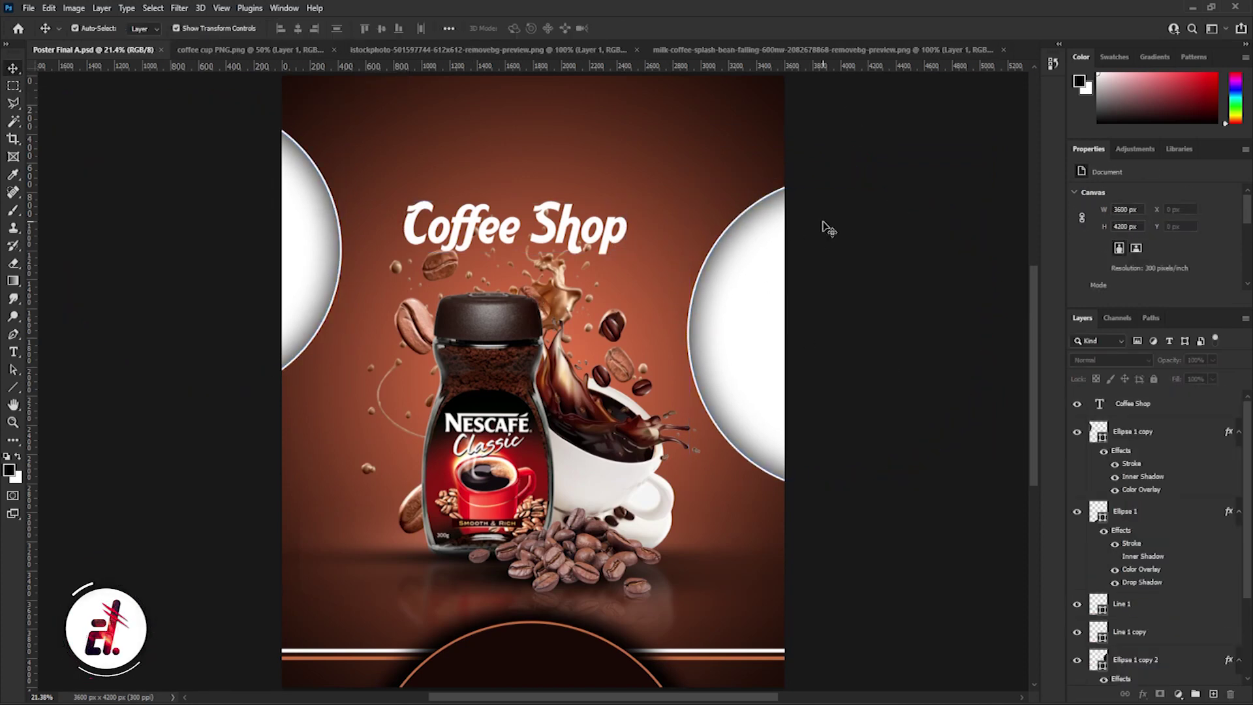
left_click(13, 351)
Step: Add 'Coffee Fair' at top-left in Segoe UI Black, scaled to about double size
left_click(329, 110)
type("Coffee Fair")
key("ctrl+a")
left_click(186, 28)
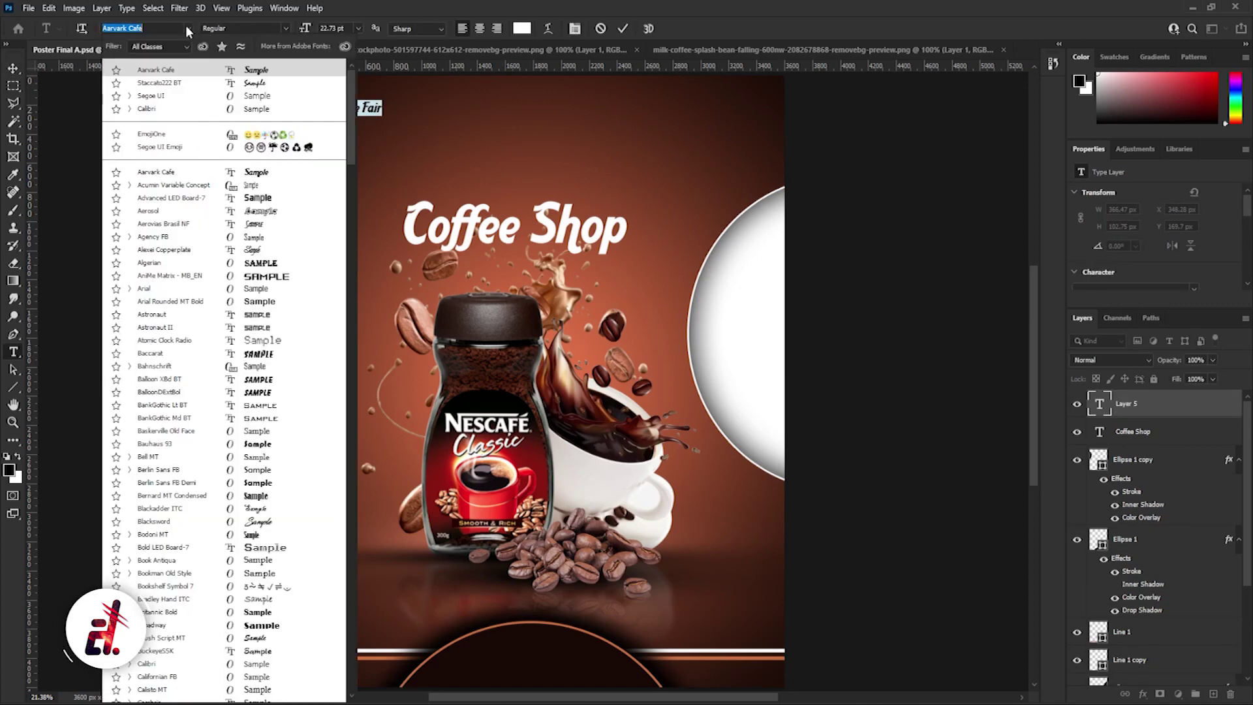
left_click(175, 96)
left_click(245, 28)
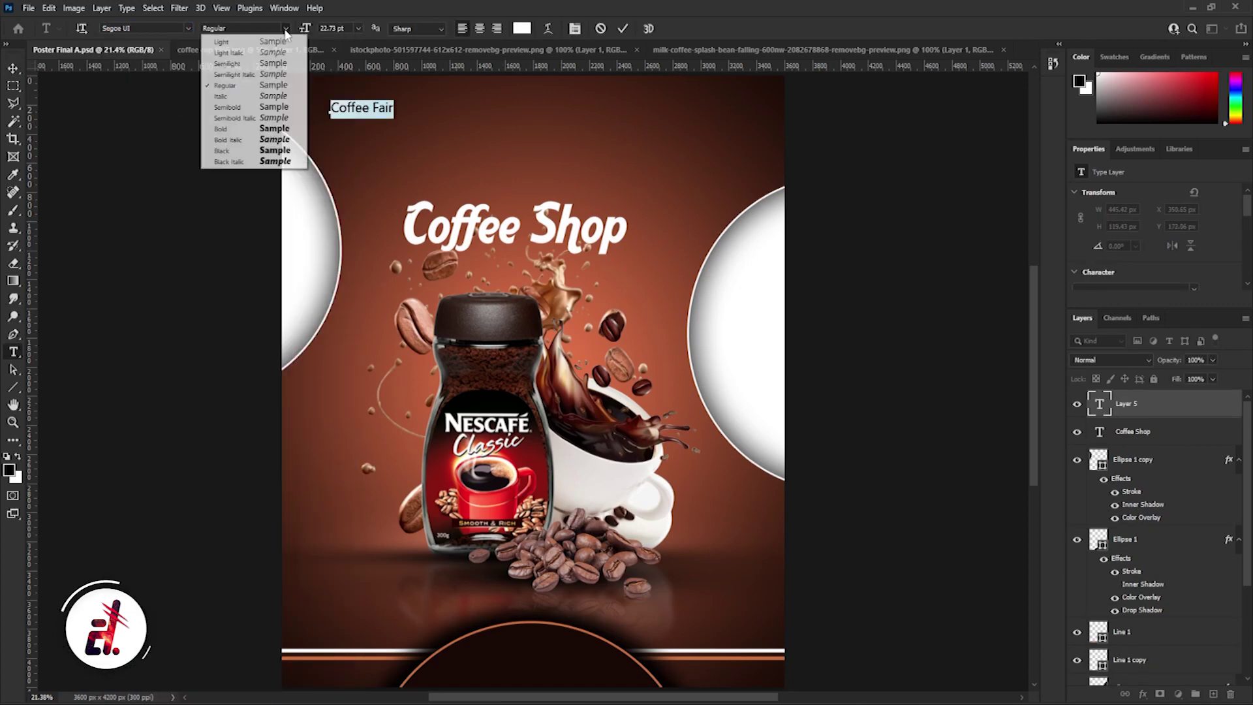
left_click(248, 150)
key("ctrl+Return")
key("ctrl+t")
left_click_drag(394, 120, 466, 165)
key("Return")
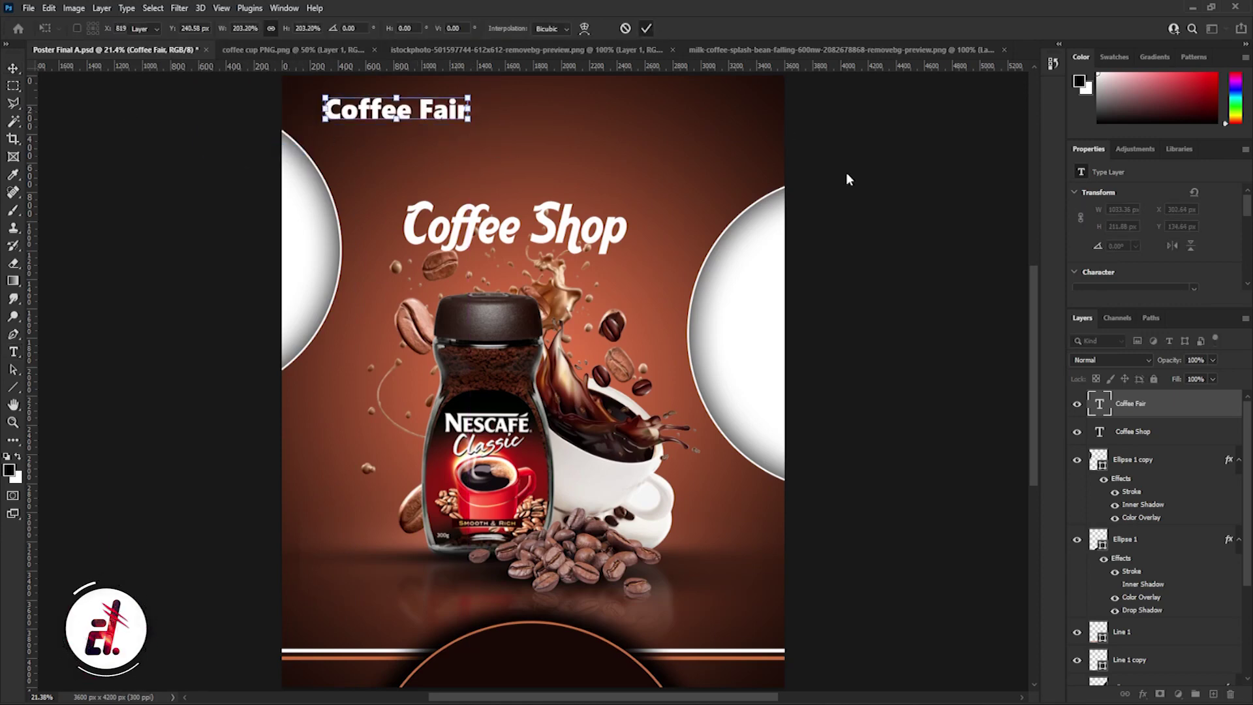
Step: Duplicate Coffee Fair below and retype it as 'Present' in Regular weight
key("v")
left_click_drag(443, 120, 442, 143)
double_click(443, 137)
left_click(285, 28)
left_click(248, 120)
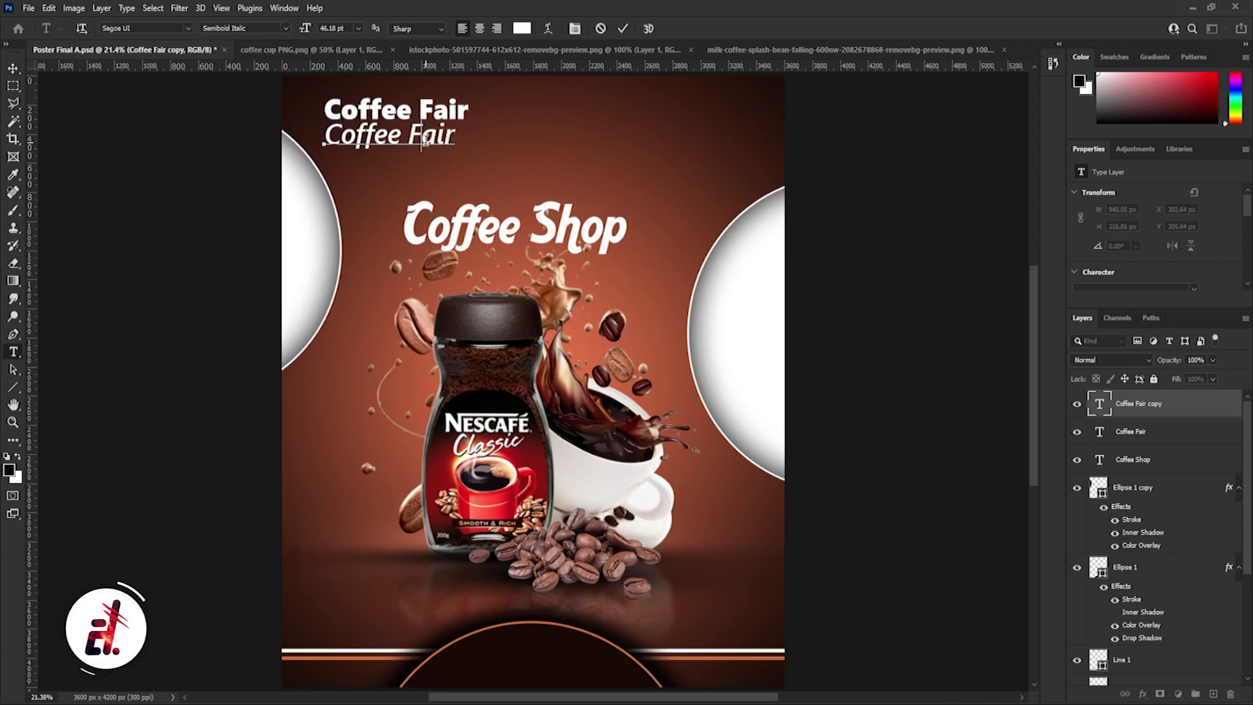
type("Present")
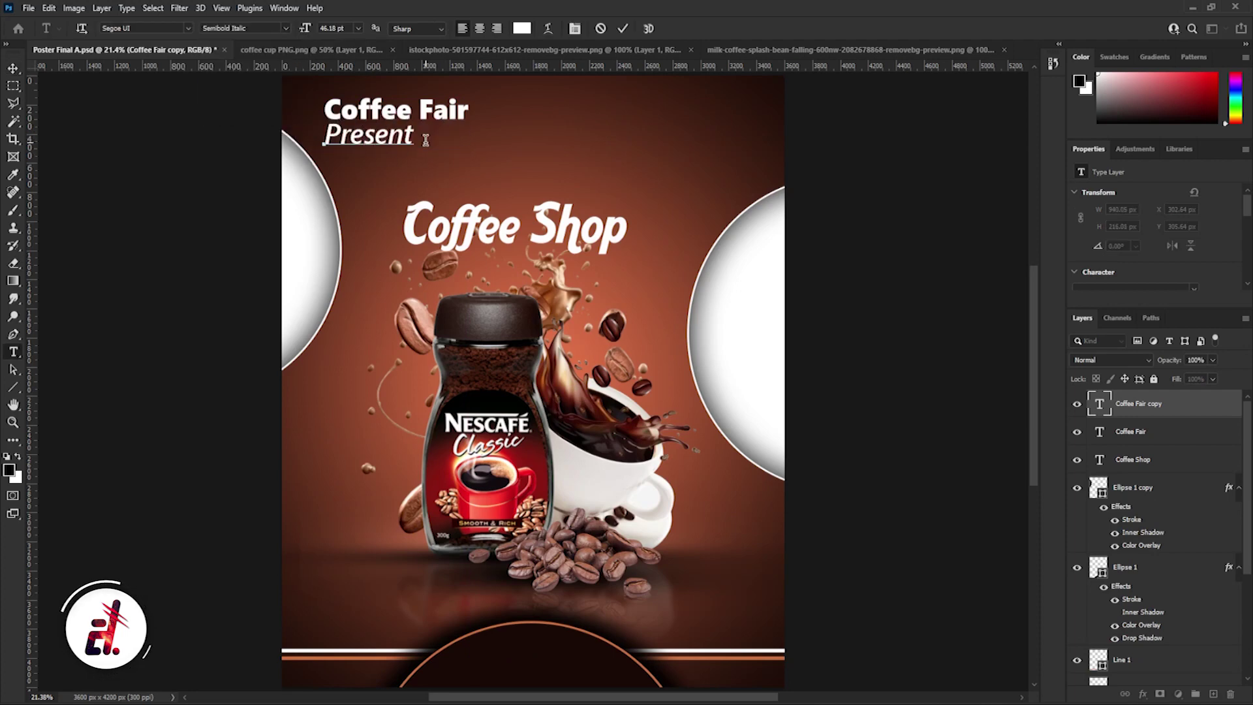
key("ctrl+a")
left_click(285, 29)
left_click(248, 53)
left_click(13, 68)
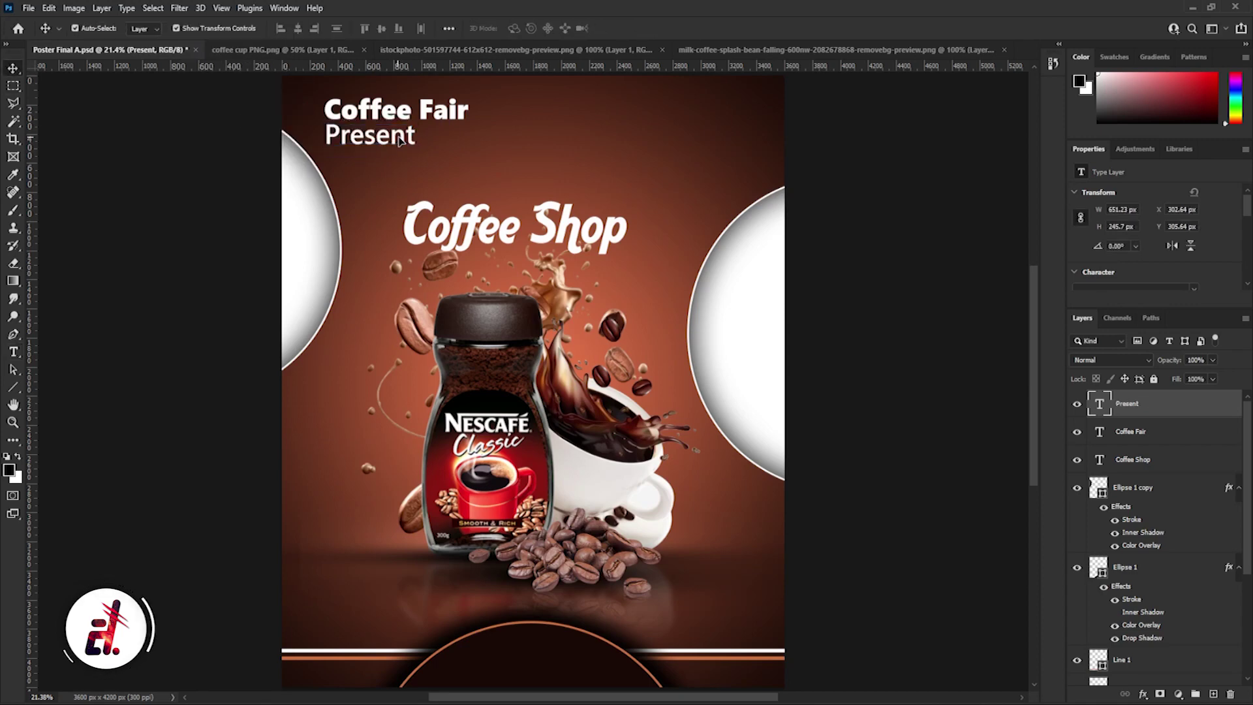
left_click_drag(399, 140, 453, 141)
Step: Lower the Coffee Shop title slightly and copy Present above it for editing
left_click_drag(515, 229, 515, 251)
left_click(441, 146)
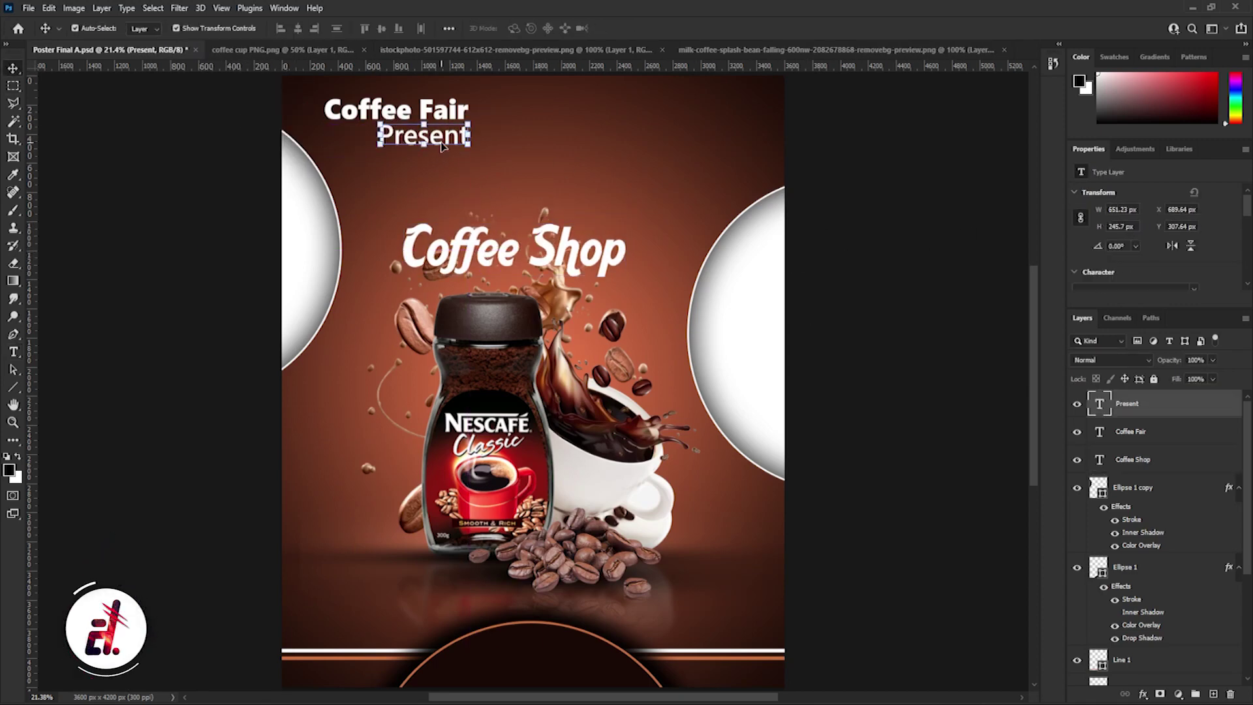
left_click_drag(441, 146, 581, 199)
double_click(583, 189)
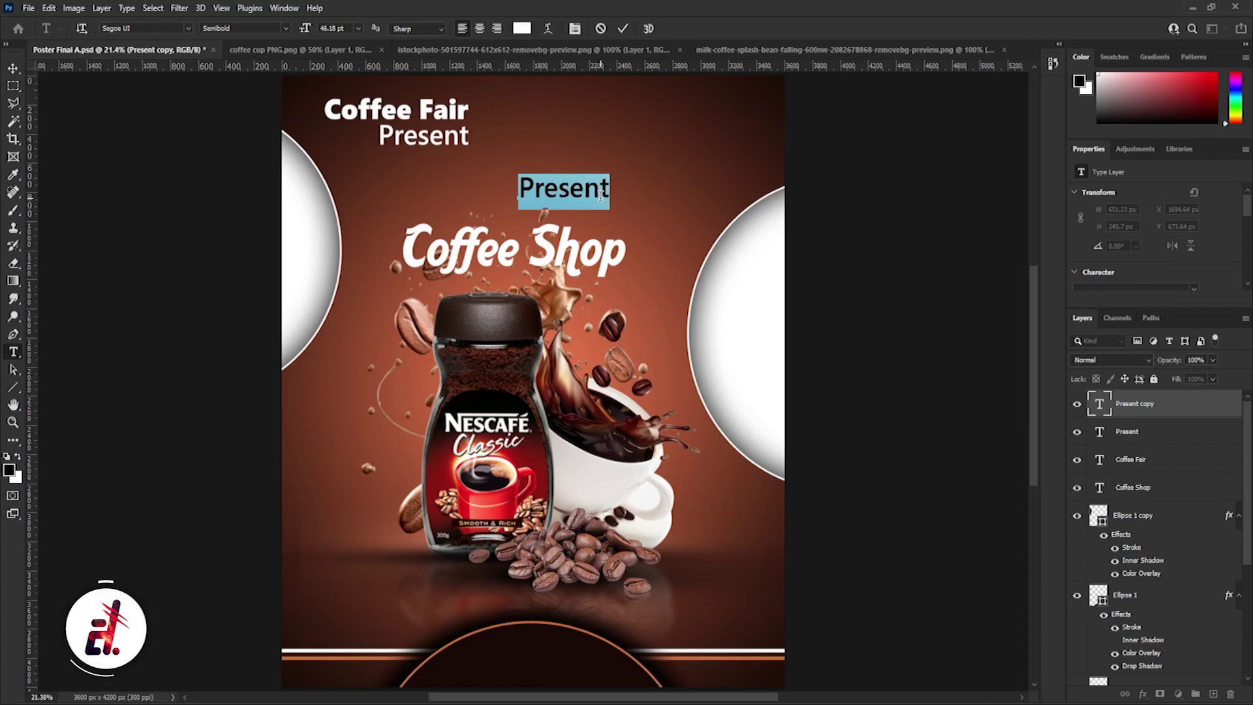
Step: Retype the copy as 'Best in the Region' in Staccato222 BT above Coffee Shop, then duplicate it
type("Best in the")
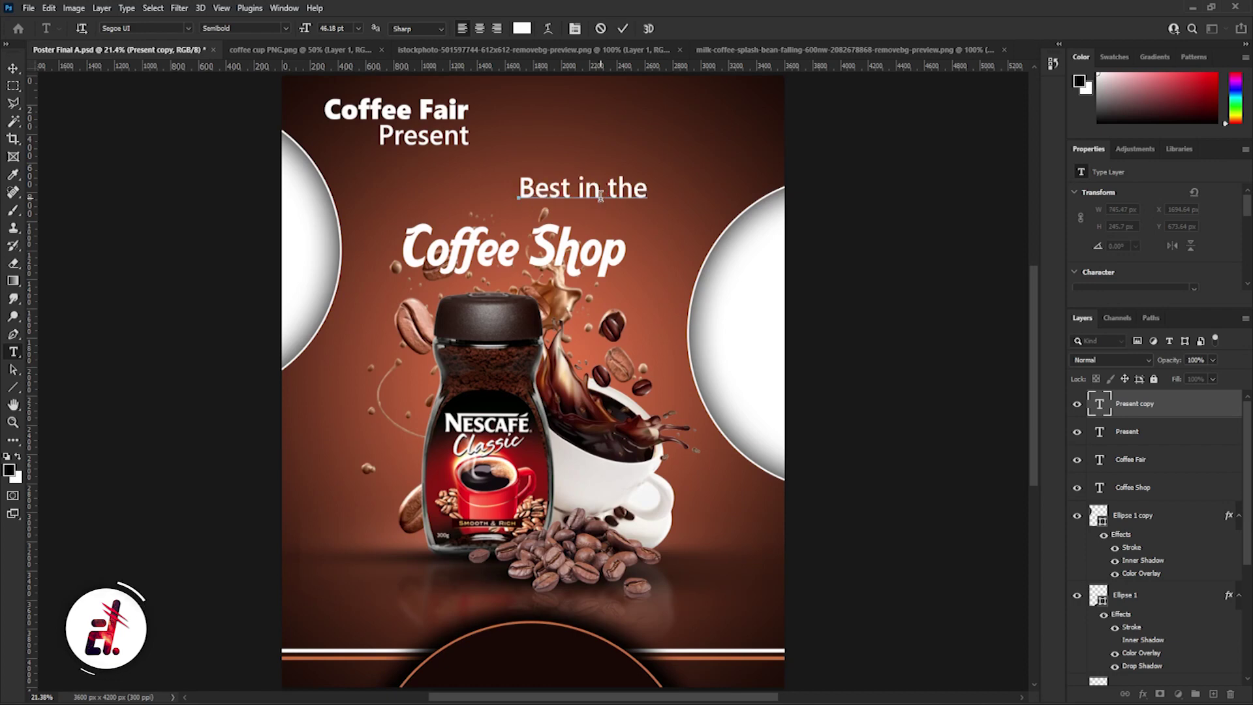
type(" Reg")
key("ctrl+a")
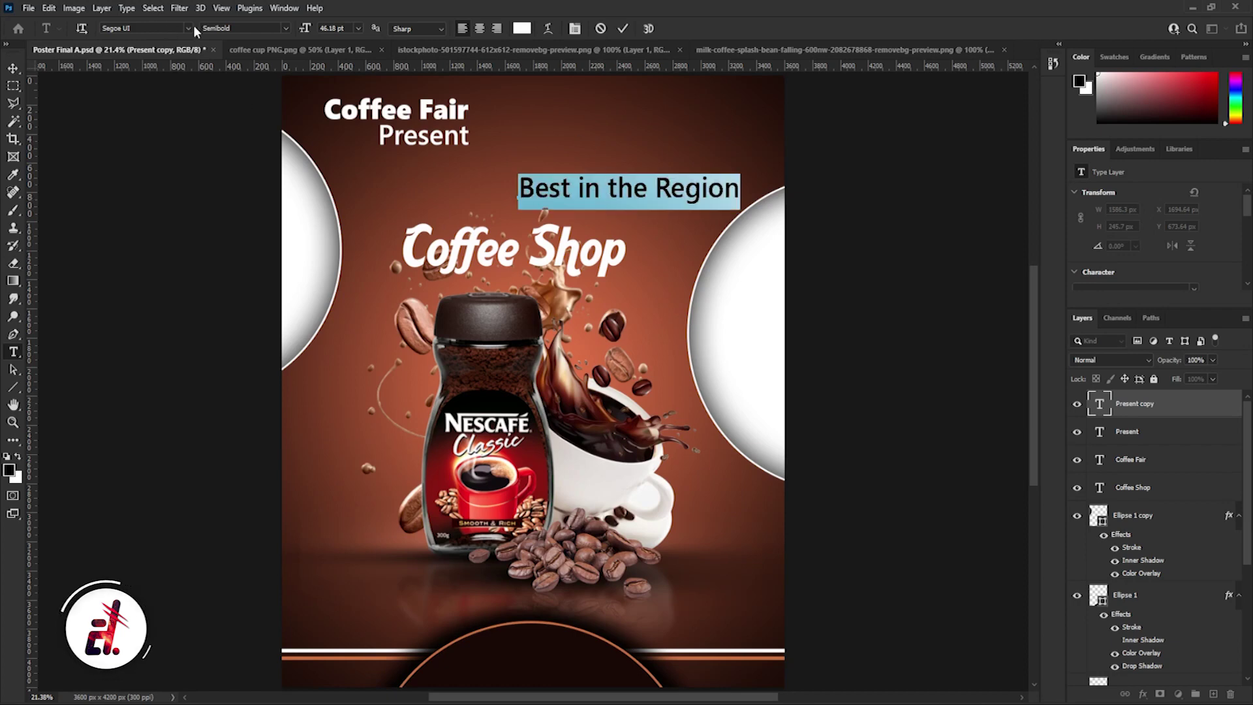
left_click(187, 28)
left_click(315, 147)
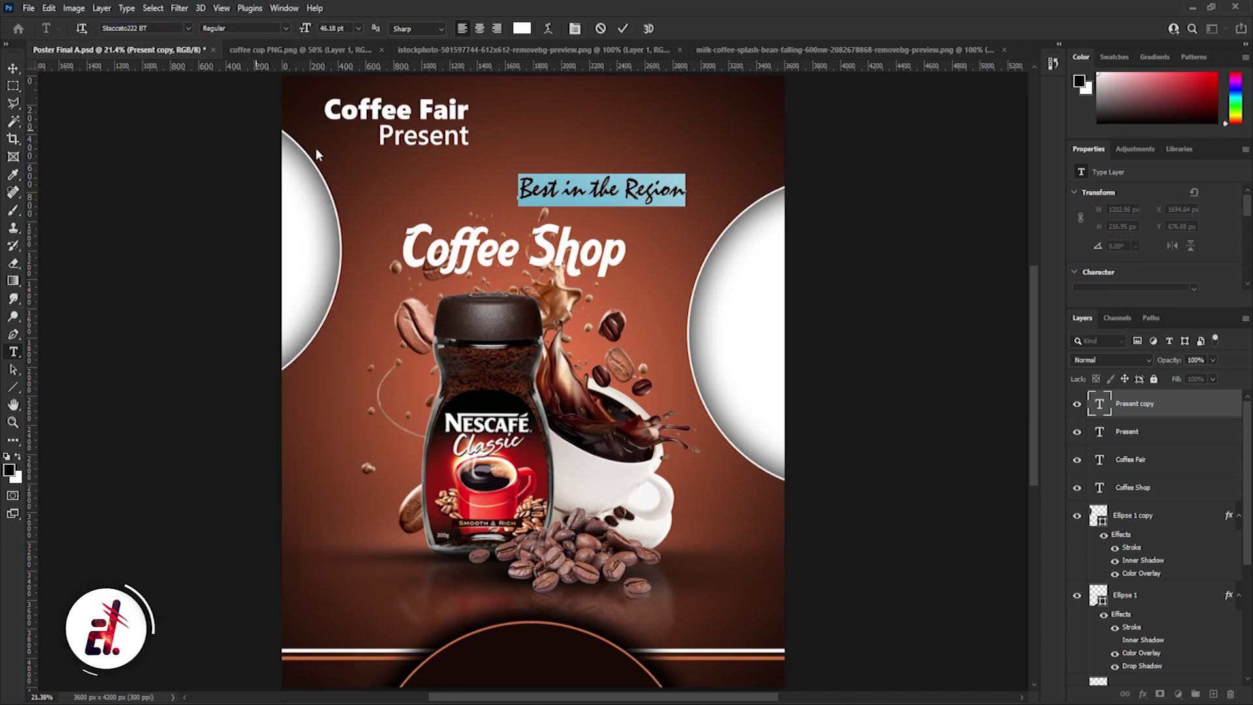
left_click(13, 68)
mouse_move(581, 210)
left_mouse_down()
mouse_move(524, 227)
mouse_move(492, 218)
left_mouse_up()
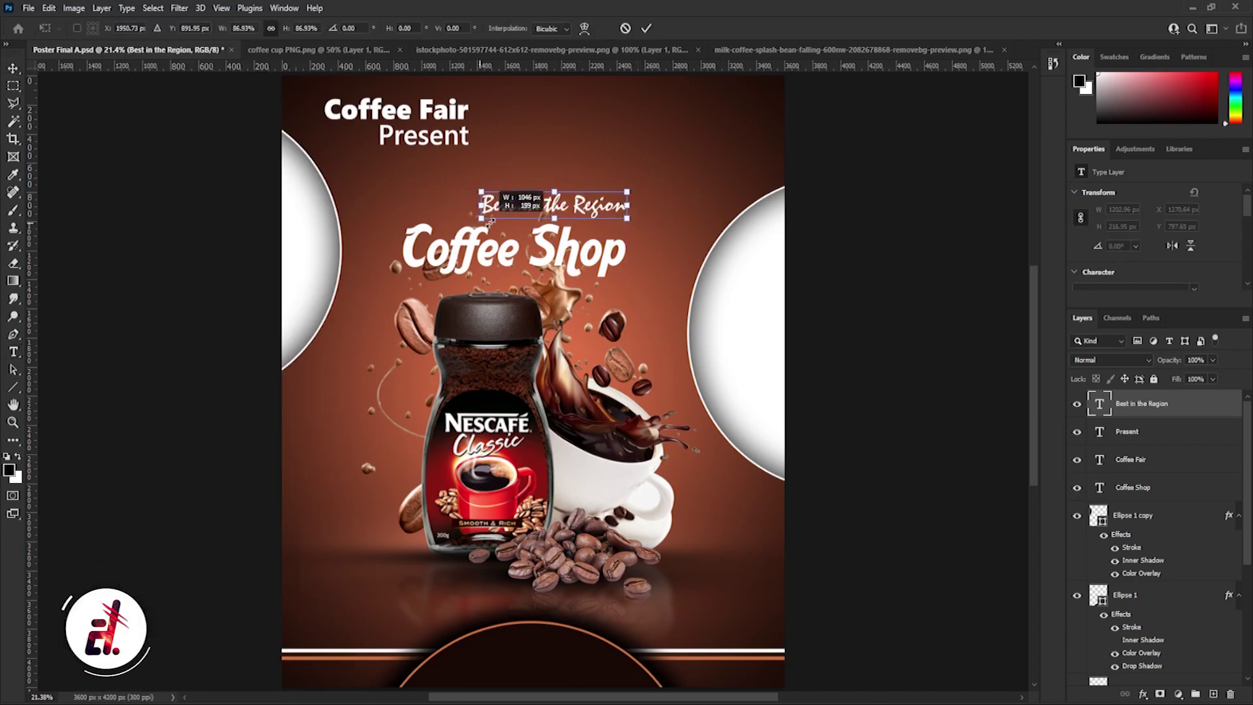
left_click(916, 276)
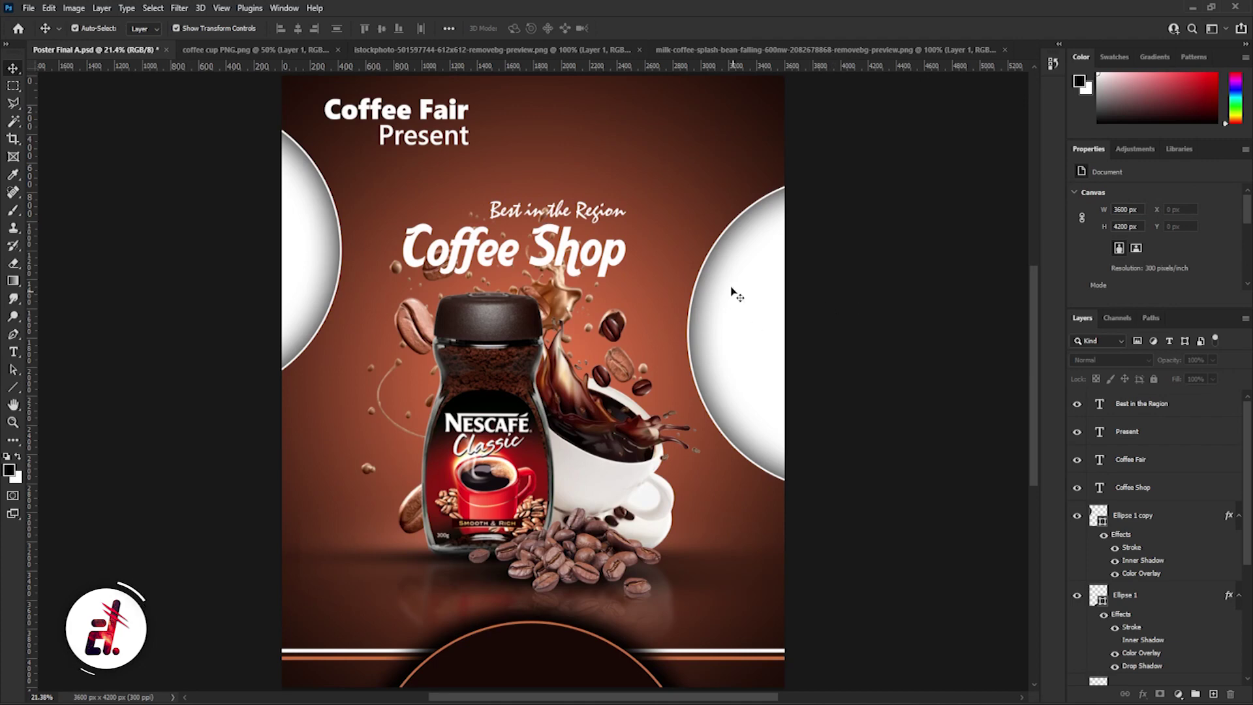
left_click_drag(601, 222, 624, 167)
Step: Retype the duplicate as 'Enjoy! With Coffee...' and rotate it to run vertically
double_click(617, 154)
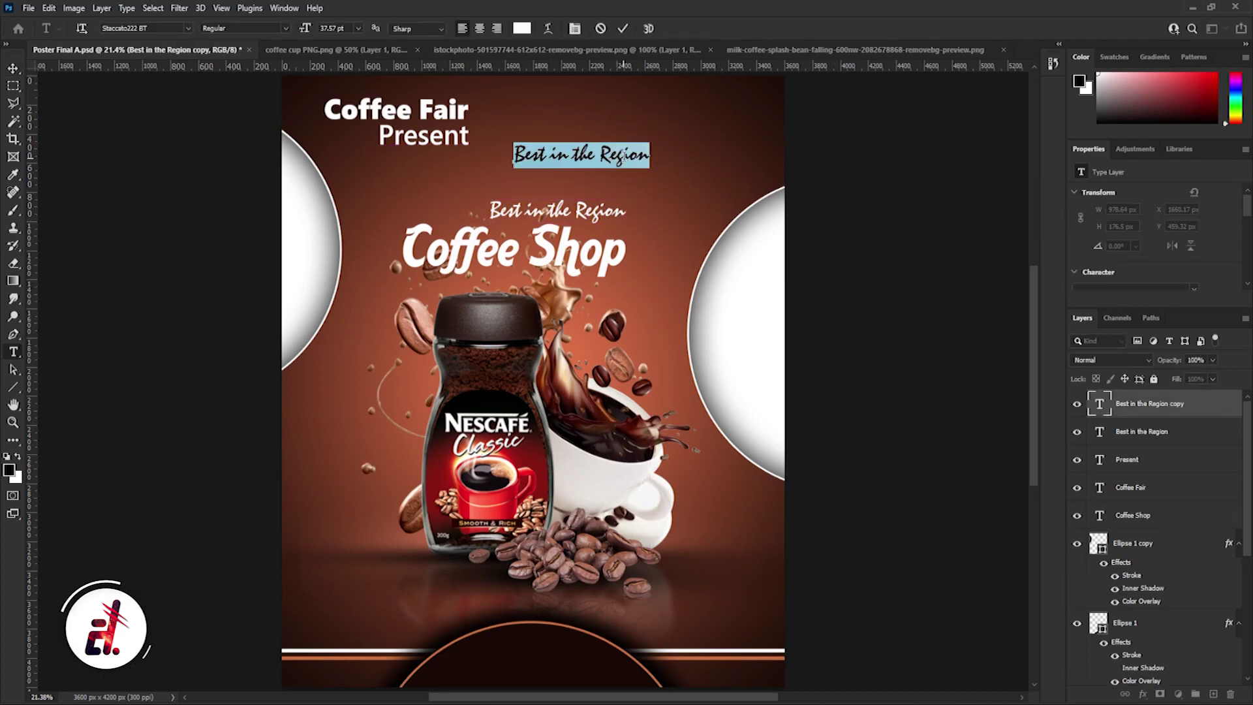
type("Eng")
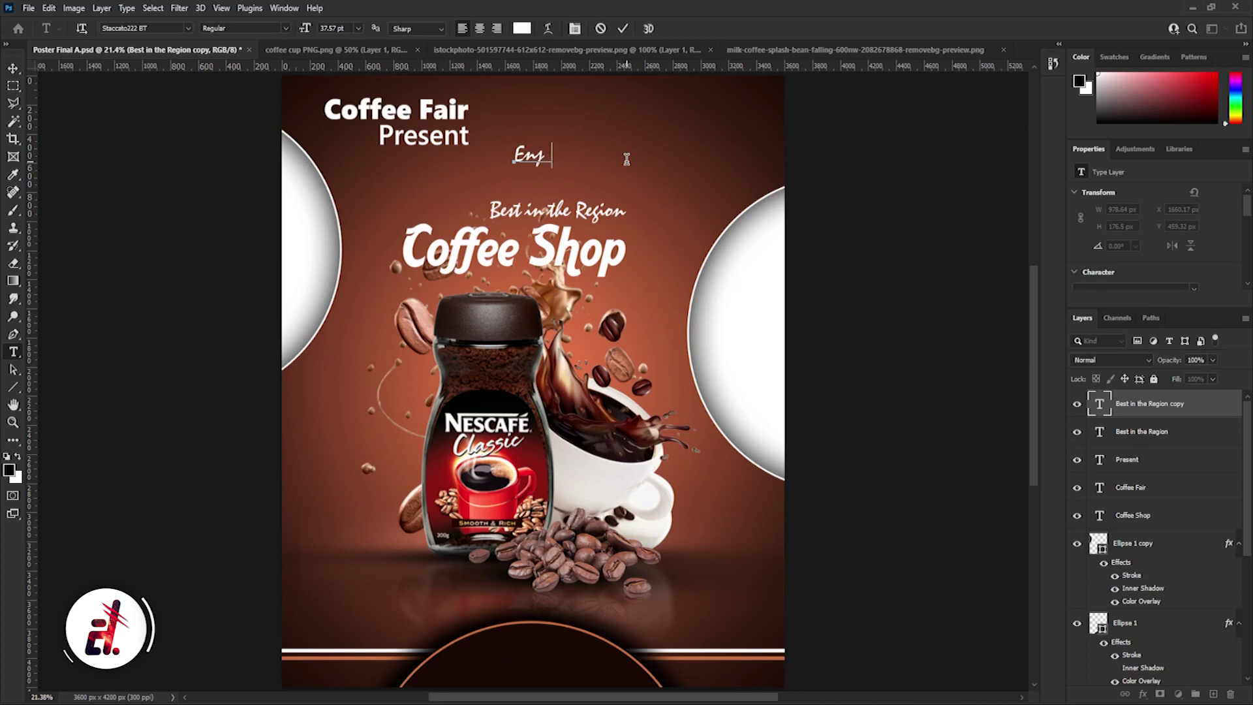
type("! With Coffee")
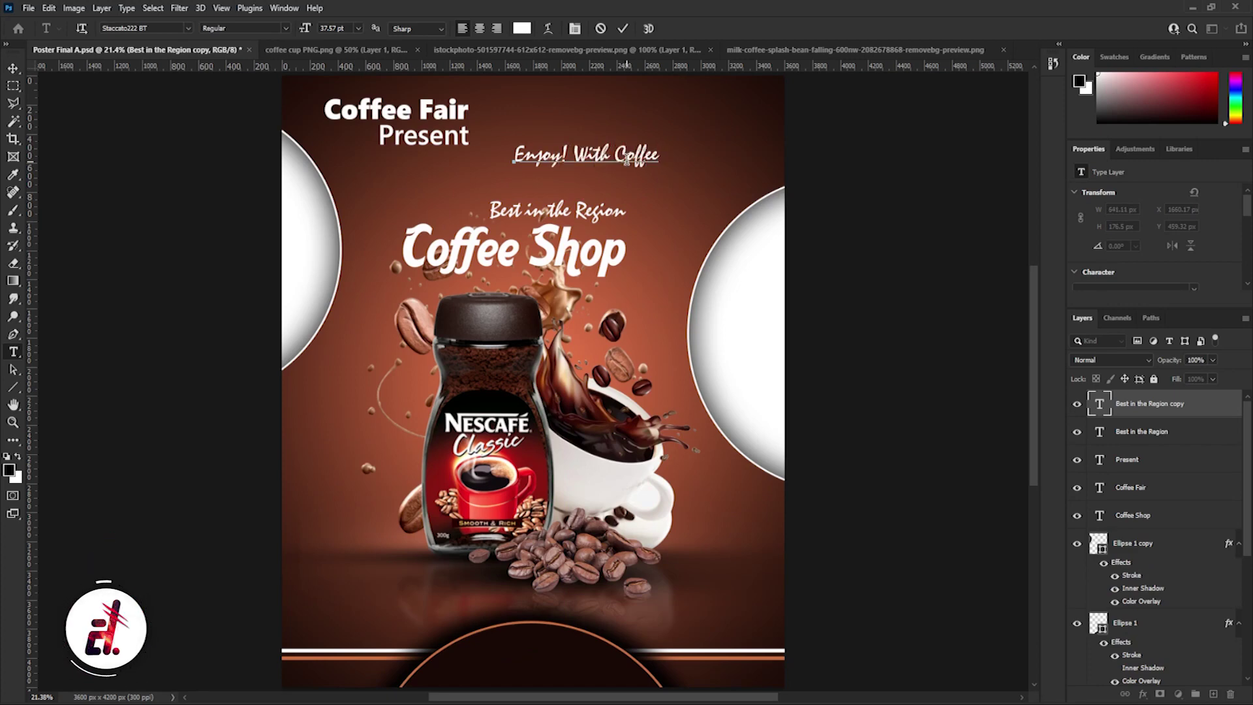
type("...")
left_click(13, 68)
mouse_move(631, 166)
left_mouse_down()
mouse_move(697, 168)
mouse_move(676, 107)
left_mouse_up()
type("-90")
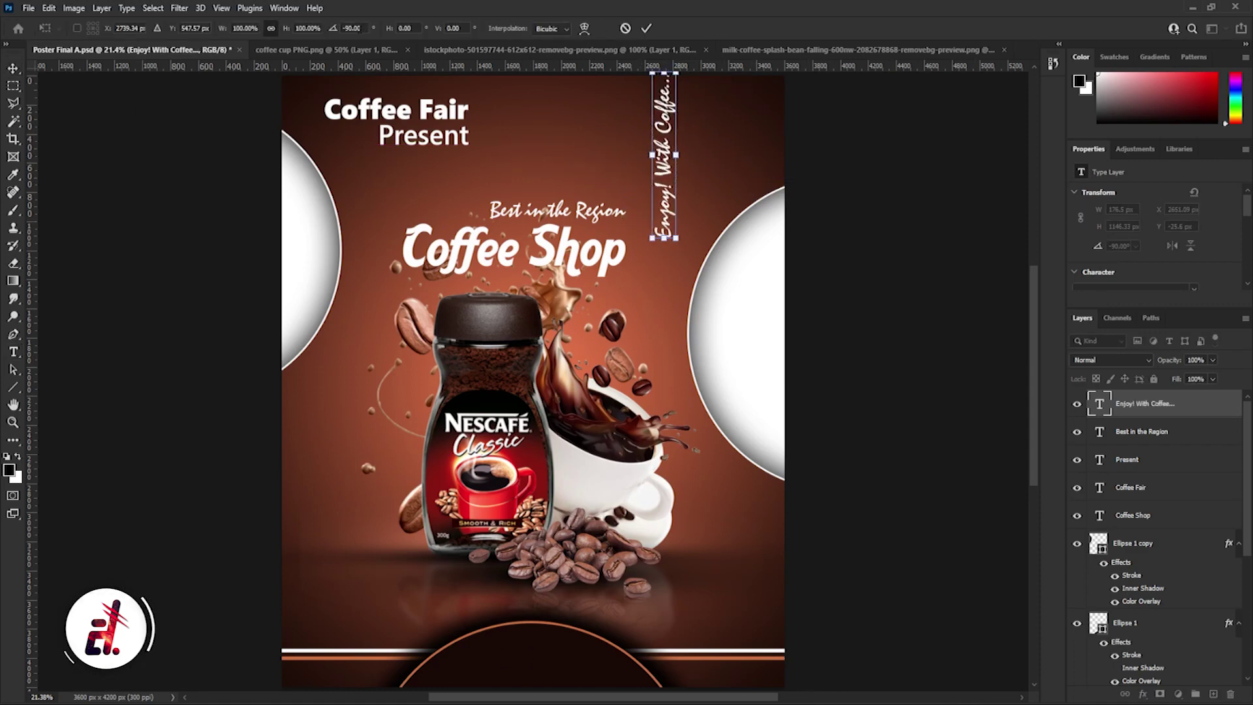
left_click(646, 28)
left_click_drag(675, 119, 683, 265)
Step: Give the vertical tagline a dark brown colour overlay and move it into the right circle
left_click(1143, 694)
left_click(1163, 644)
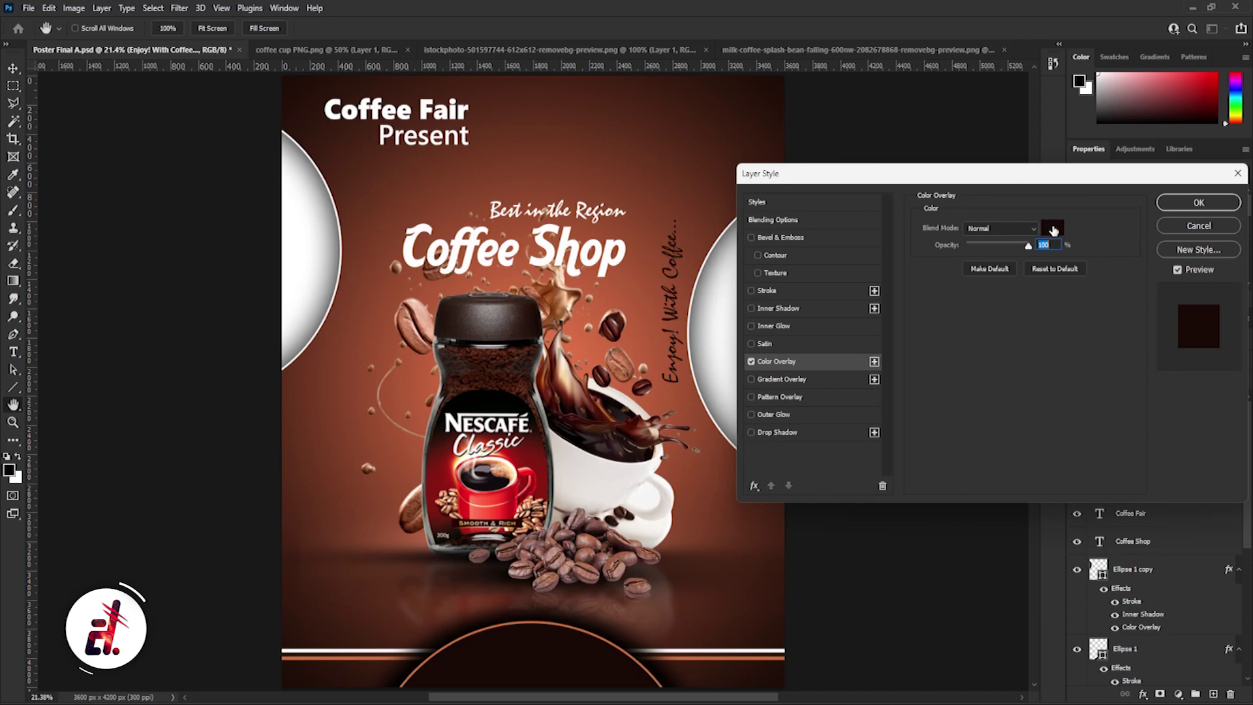
left_click(1054, 230)
left_click(998, 287)
left_click(1198, 202)
mouse_move(681, 260)
left_mouse_down()
mouse_move(755, 286)
mouse_move(772, 317)
left_mouse_up()
left_click(822, 182)
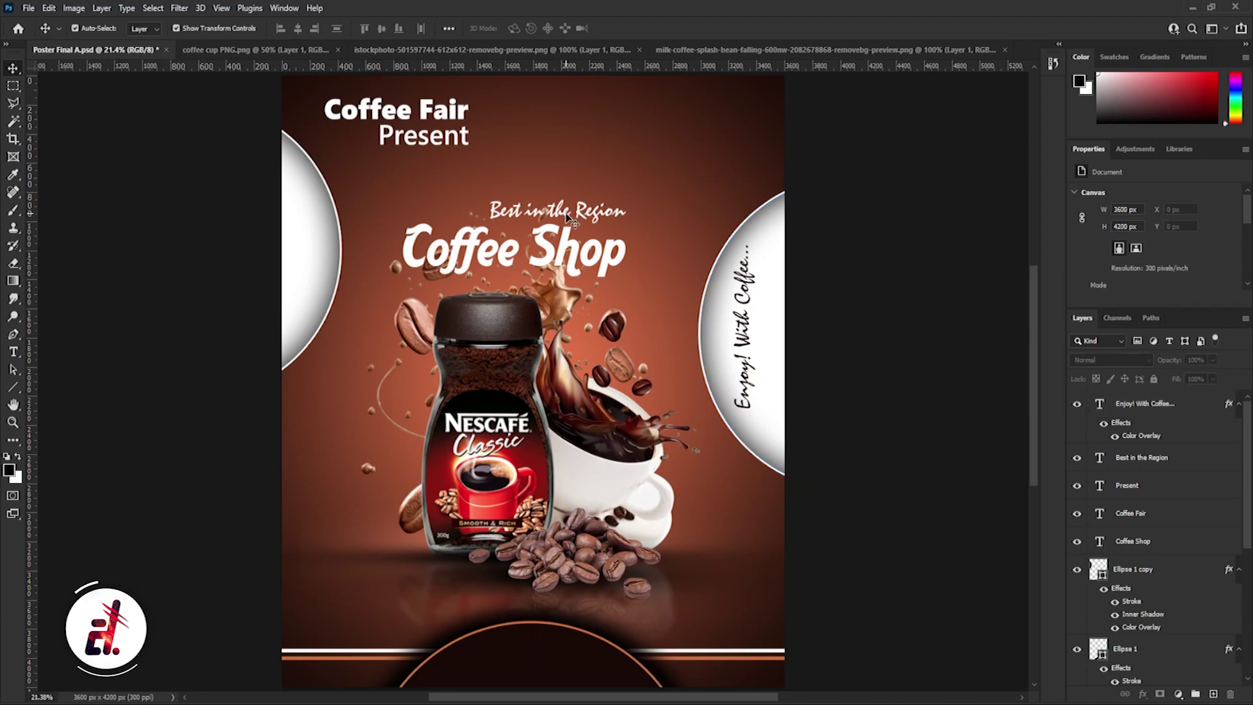
left_click(430, 141)
key("ctrl+t")
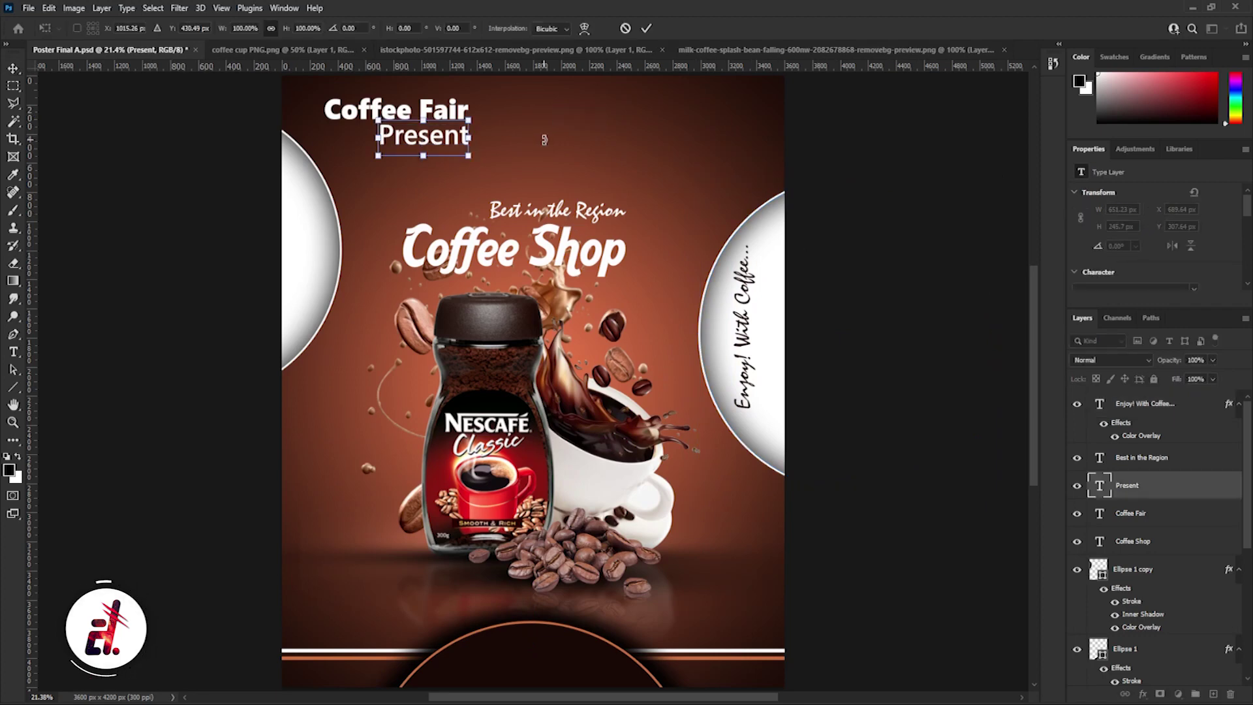
Step: Copy Present, retype it as '100% Premium', and move it to the poster's left side
key("Return")
mouse_move(449, 143)
left_mouse_down()
mouse_move(579, 139)
mouse_move(600, 151)
left_mouse_up()
double_click(574, 145)
type("100")
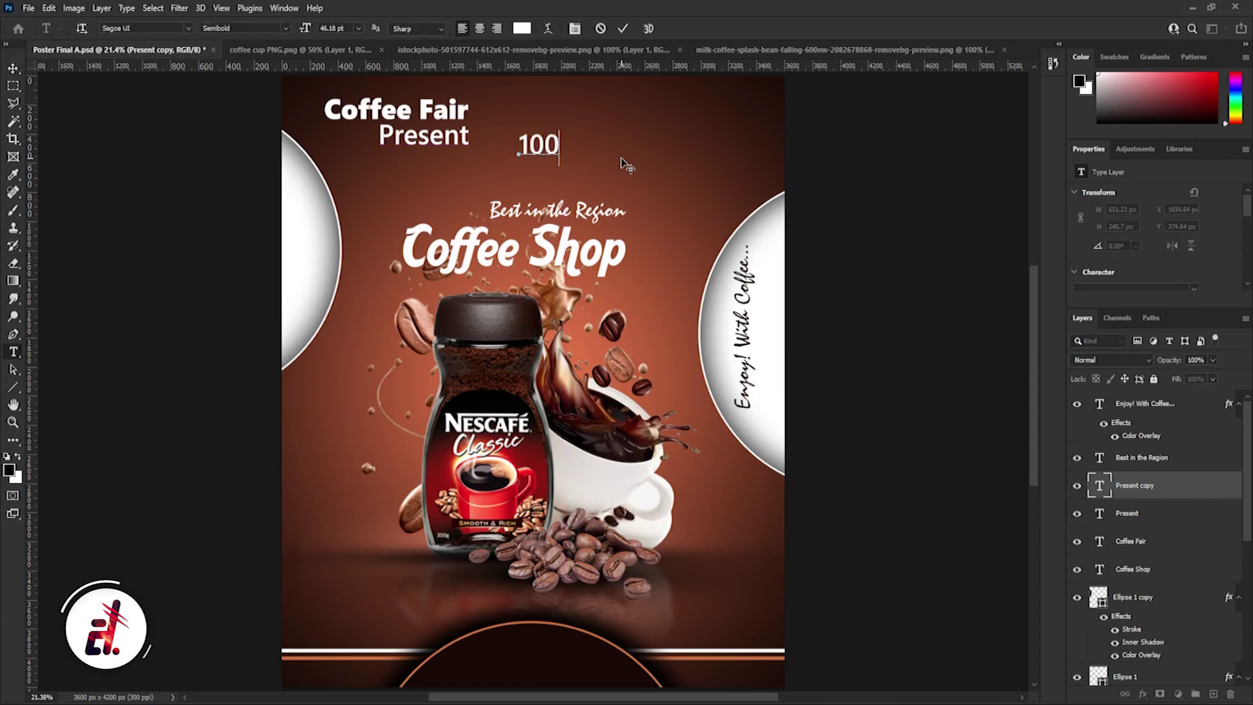
type("% Premium")
key("ctrl+Return")
key("v")
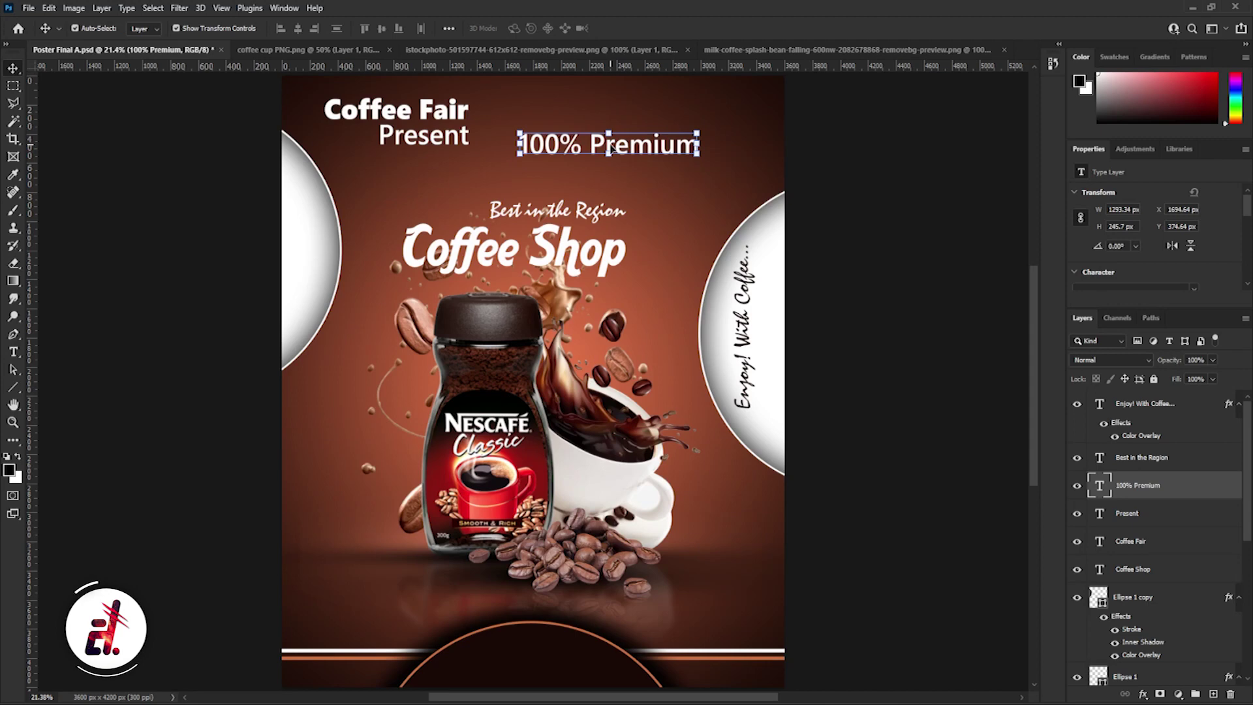
left_click_drag(610, 149, 450, 240)
Step: Give 100% Premium a dark brown colour overlay and rotate it to run vertically
right_click(1139, 485)
left_click(1018, 102)
left_click(777, 360)
left_click(1052, 228)
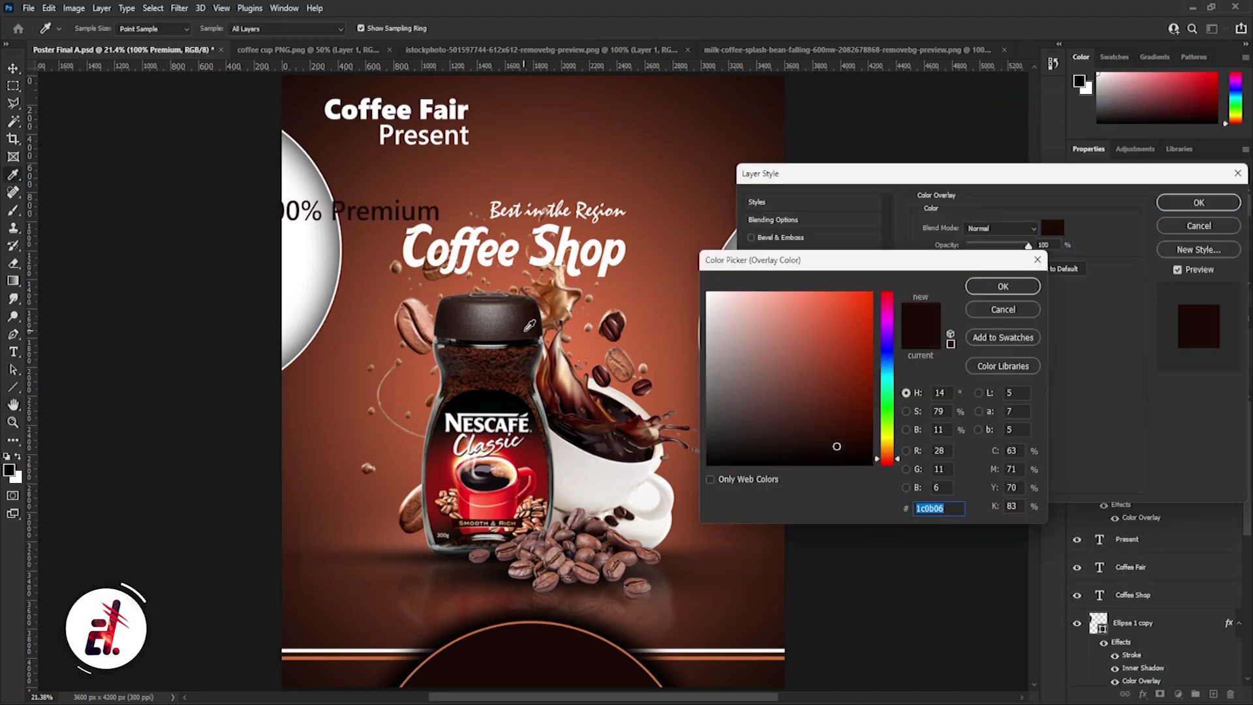
left_click(1001, 286)
left_click(1198, 202)
key("ctrl+t")
mouse_move(457, 214)
left_mouse_down()
mouse_move(351, 157)
mouse_move(311, 196)
left_mouse_up()
key("Return")
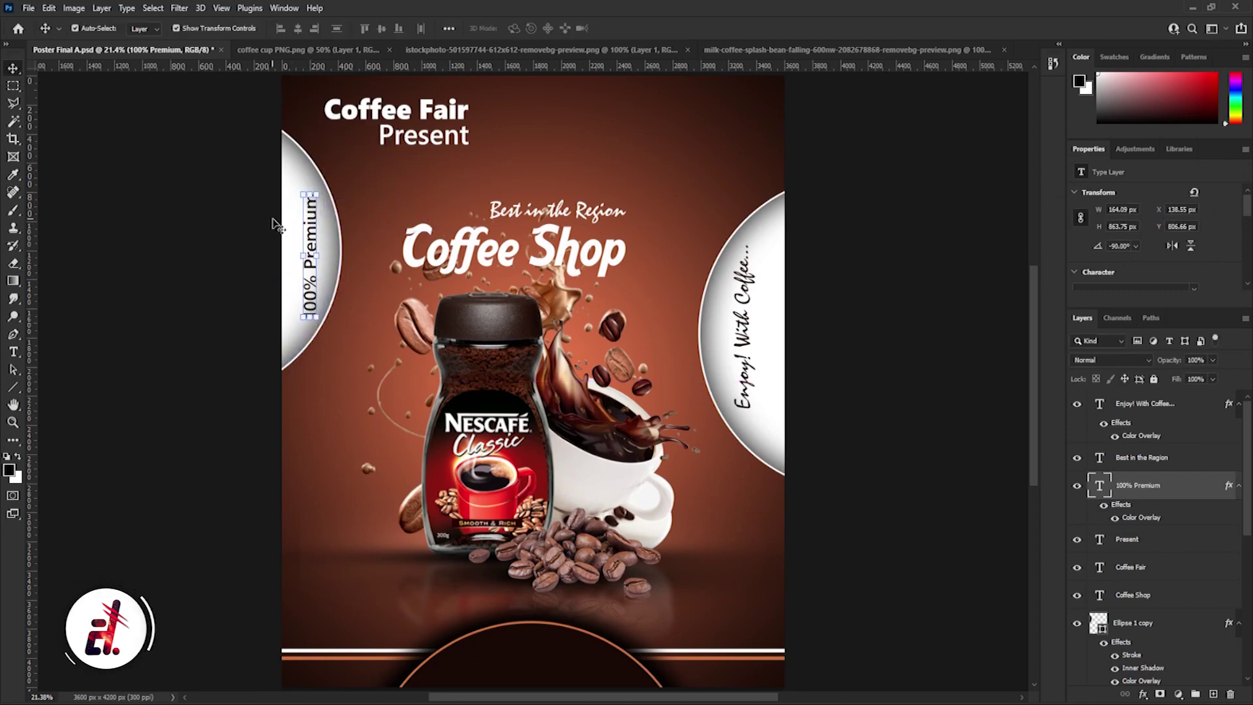
Step: Centre 100% Premium in the left circle and align the right tagline in its circle
left_click(306, 339, "shift")
left_click(382, 29)
left_click_drag(196, 248, 205, 261)
left_click(741, 326)
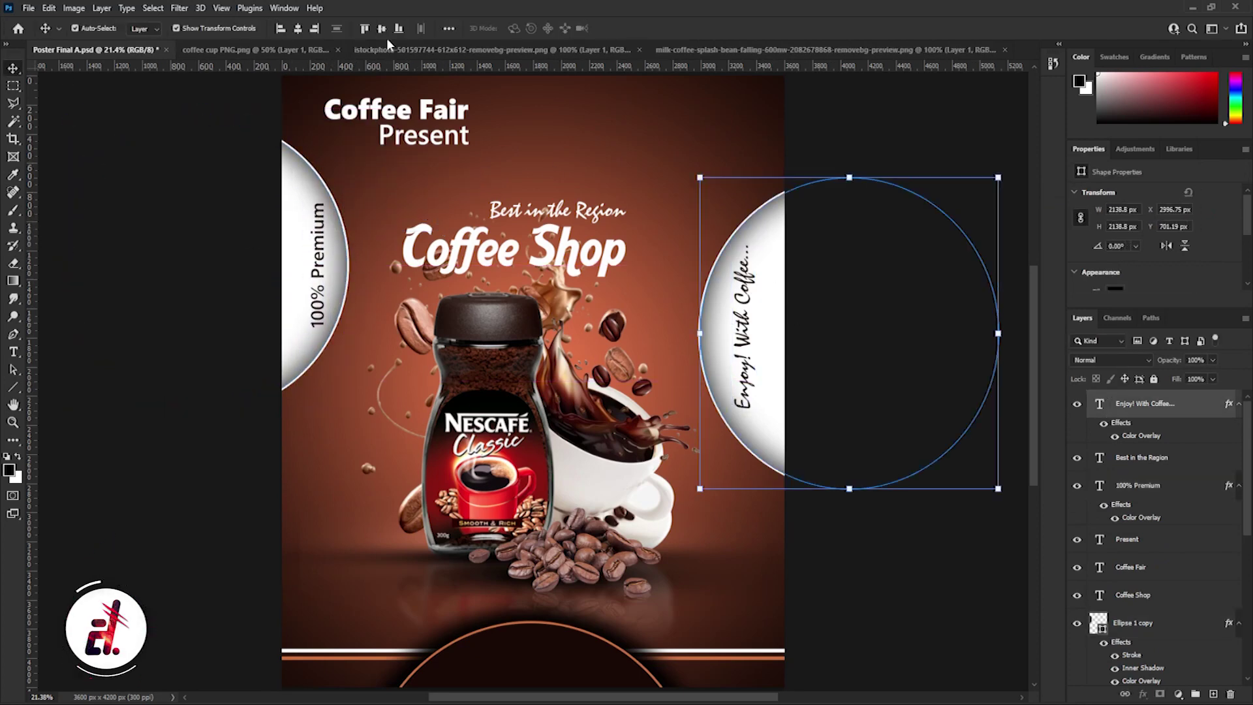
left_click(382, 28)
left_click(318, 264)
left_click(336, 326, "shift")
left_click_drag(336, 327, 317, 327)
left_click(846, 263)
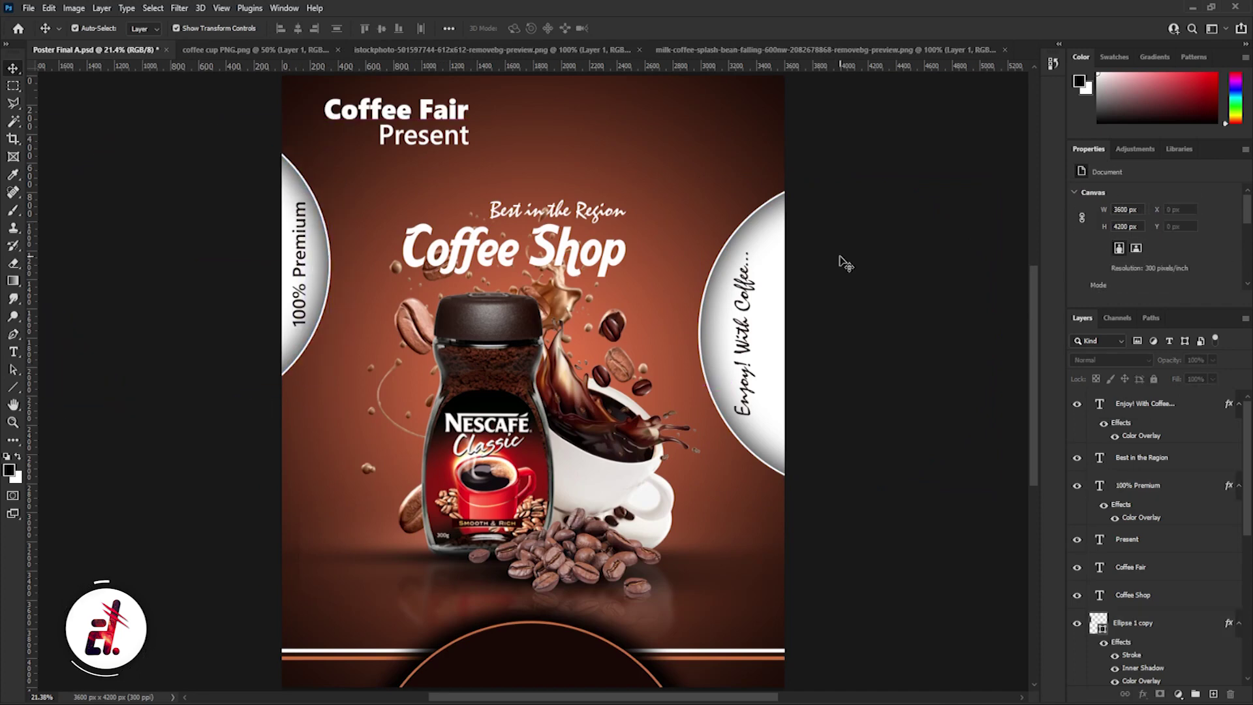
Step: Add a drop shadow to Coffee Shop with its size enlarged to 250
left_click(1133, 594)
right_click(1149, 600)
left_click(929, 238)
left_click(751, 432)
left_click(998, 228)
mouse_move(989, 318)
left_mouse_down()
mouse_move(1028, 318)
mouse_move(974, 307)
left_mouse_up()
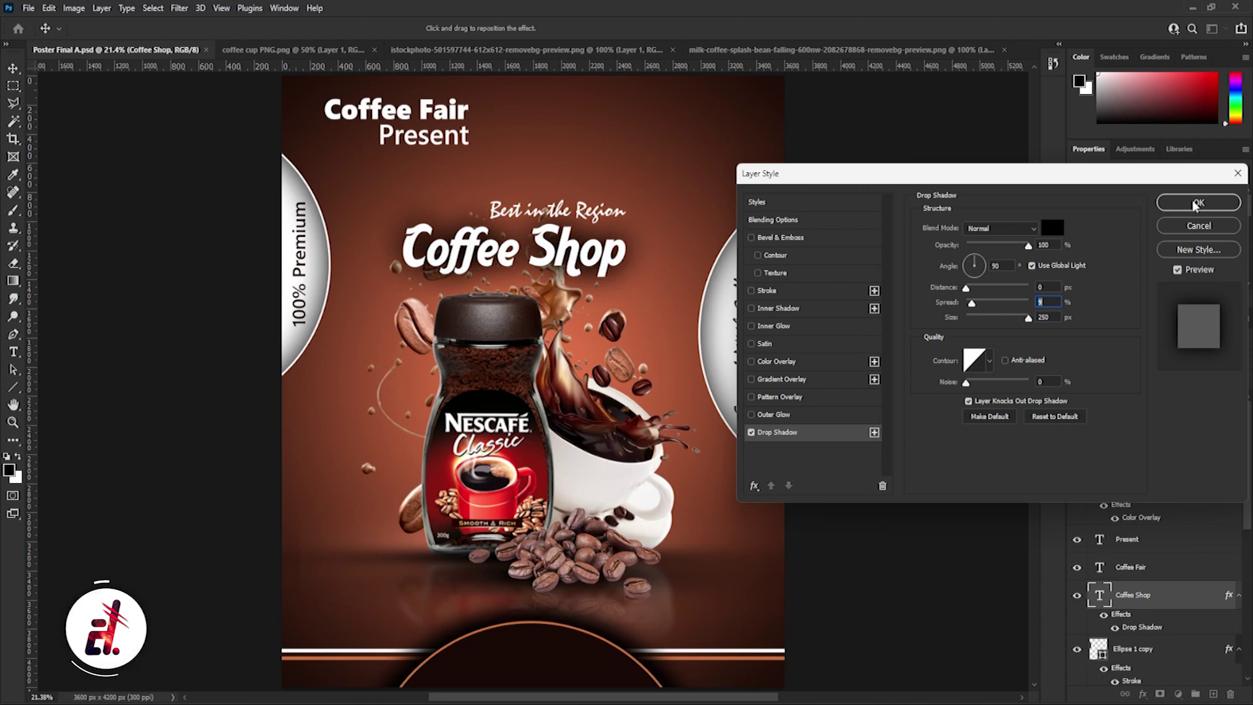
Step: Set the Coffee Shop shadow colour to a dark brown sampled from the poster
left_click(751, 291)
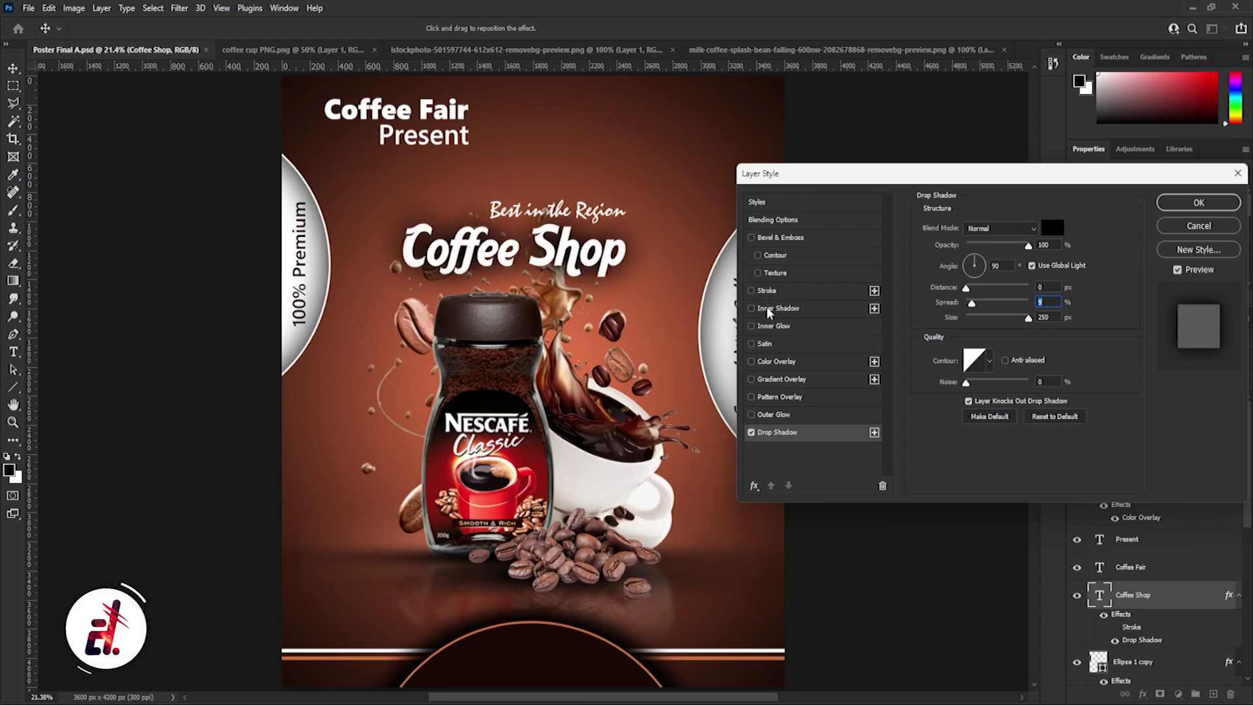
left_click(1052, 227)
left_click(651, 289)
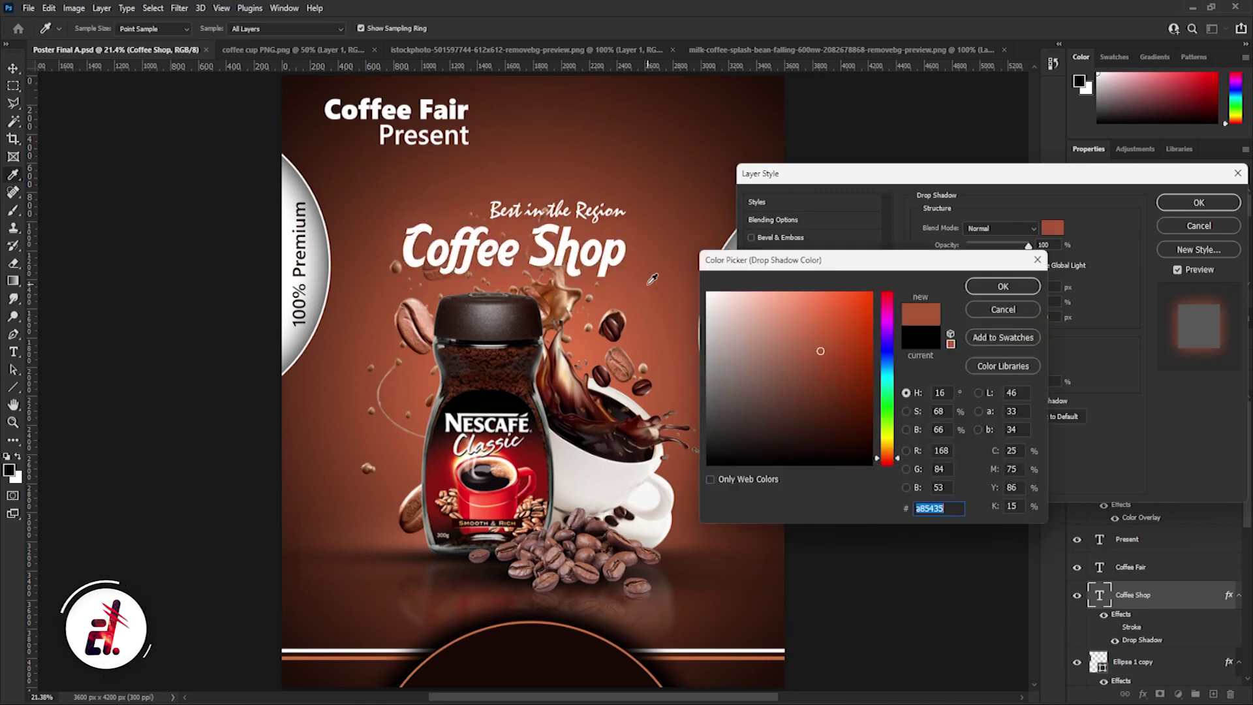
left_click(746, 419)
left_click(768, 456)
key("Return")
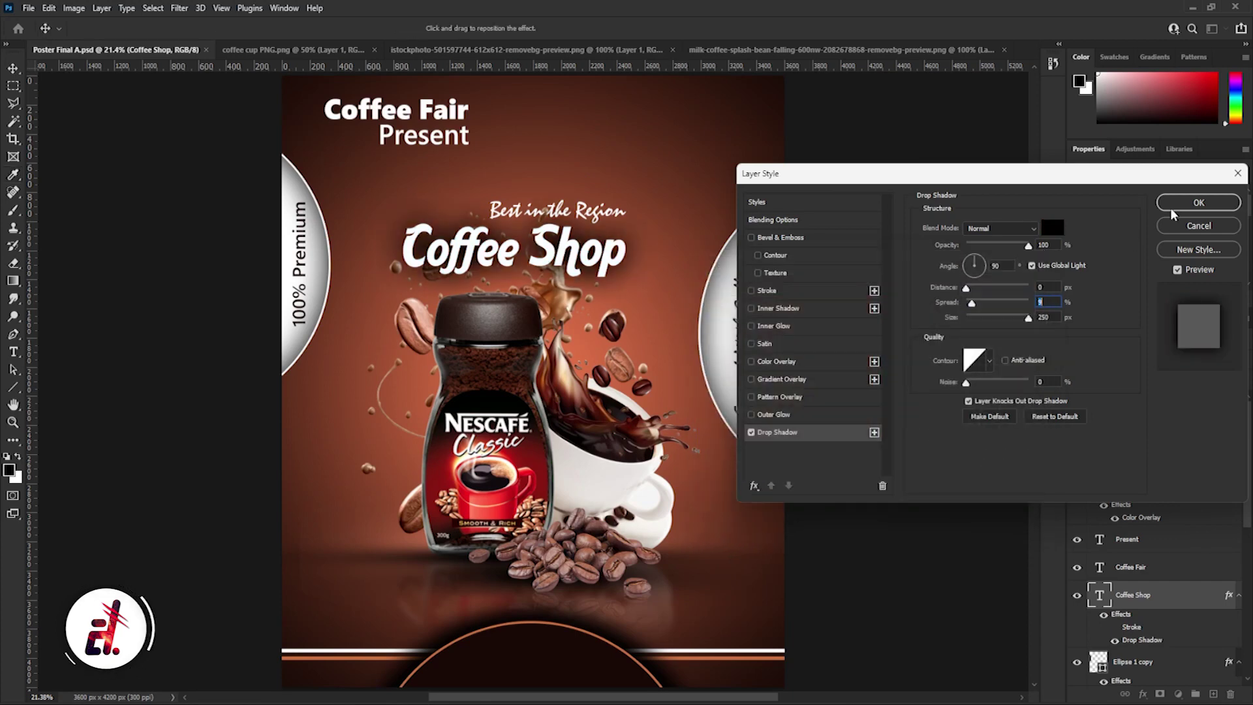
left_click(1052, 227)
key("Return")
key("Return")
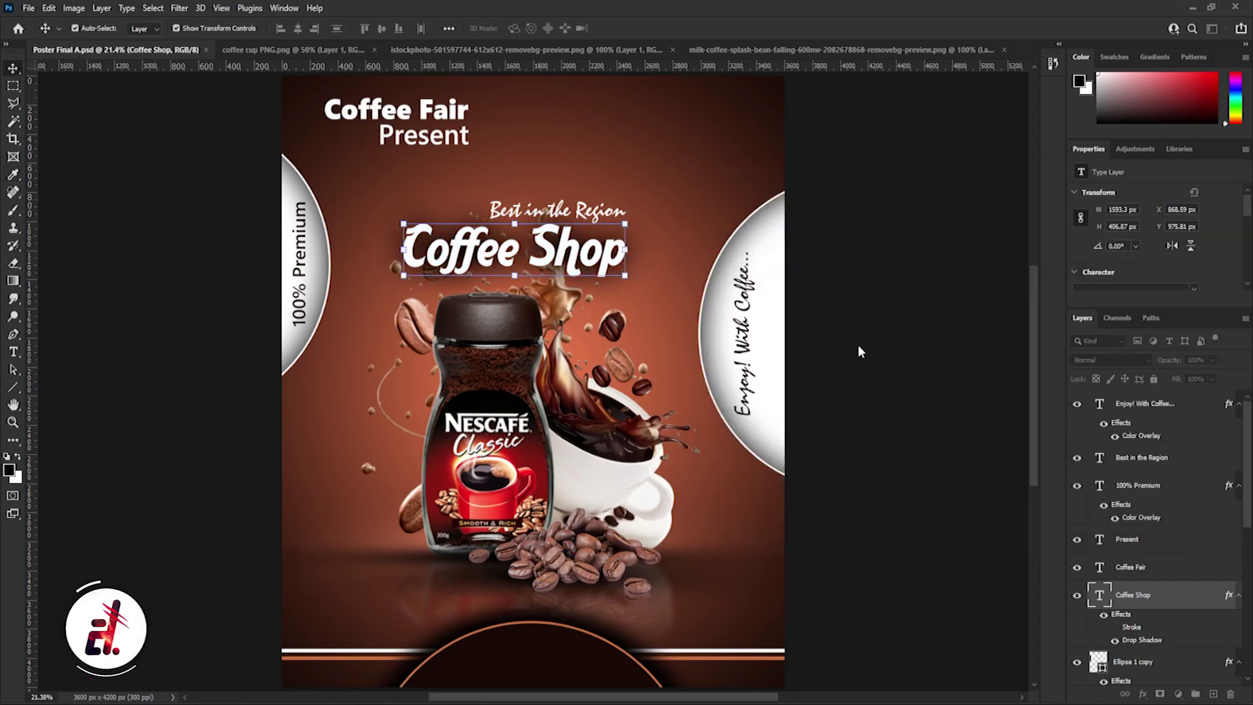
Step: Lower Coffee Shop slightly and add a drop shadow to Best in the Region
left_click_drag(596, 264, 595, 274)
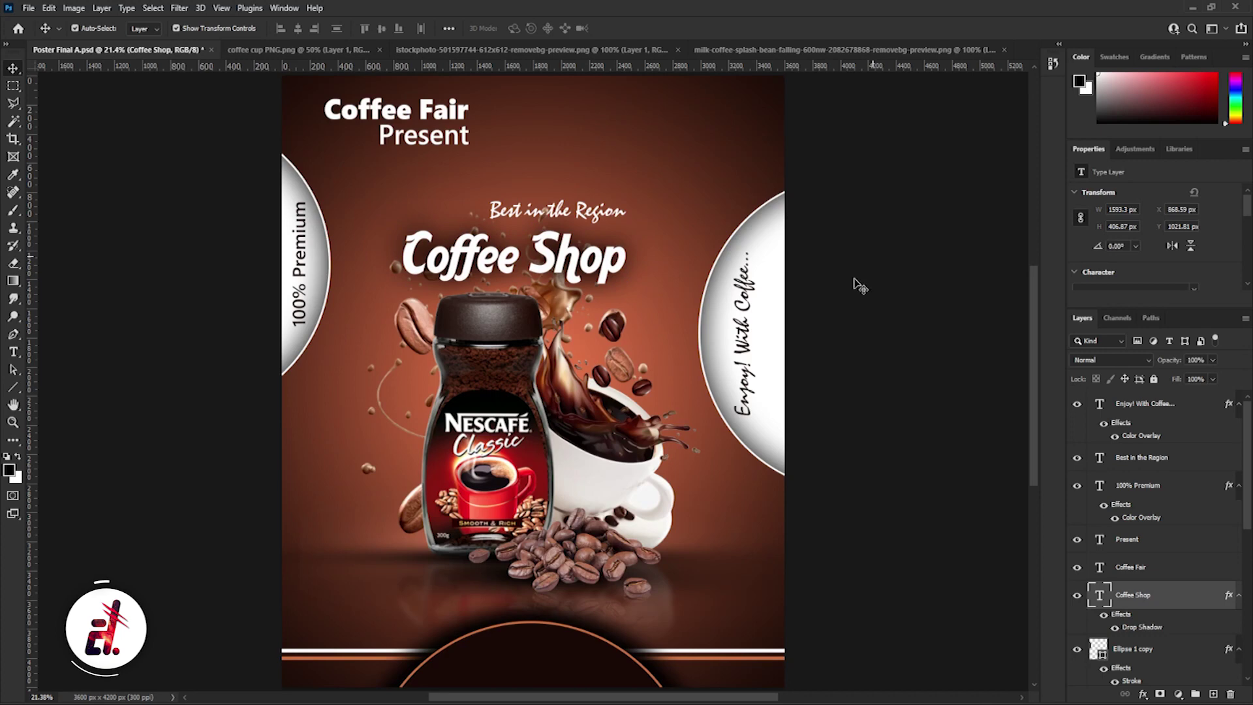
left_click(875, 260)
left_click(1151, 460)
right_click(1152, 460)
left_click(1002, 104)
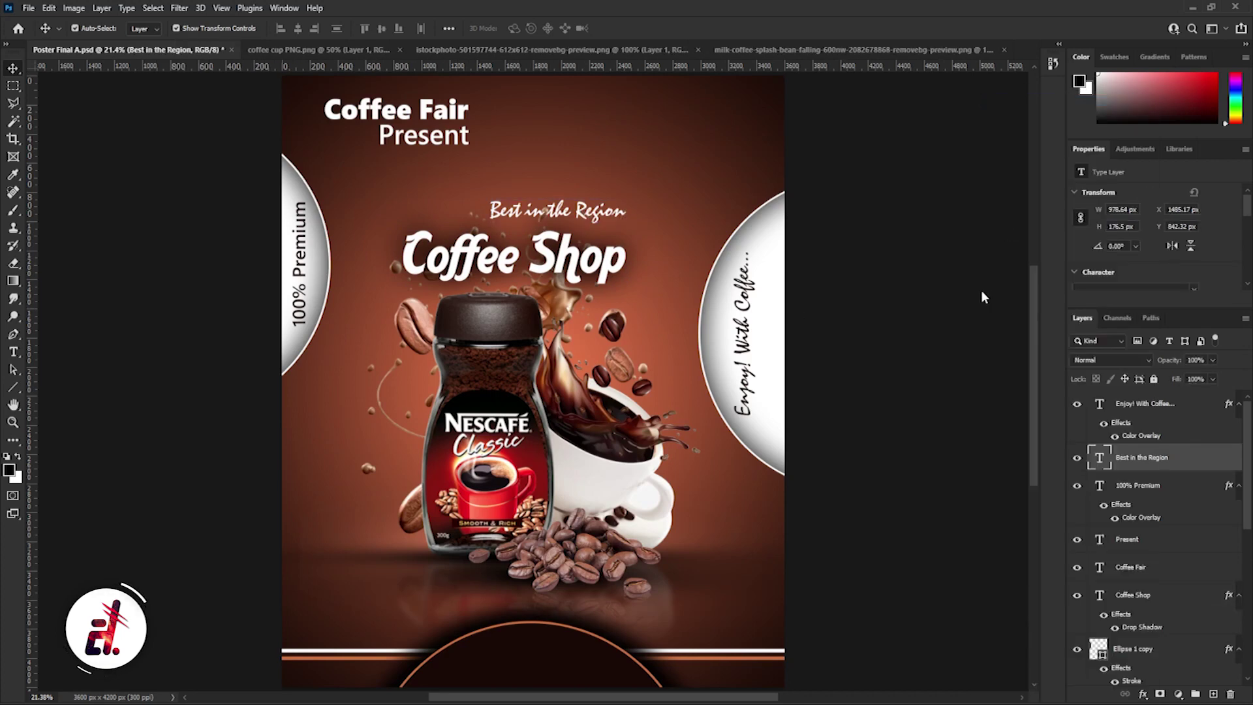
left_click(780, 432)
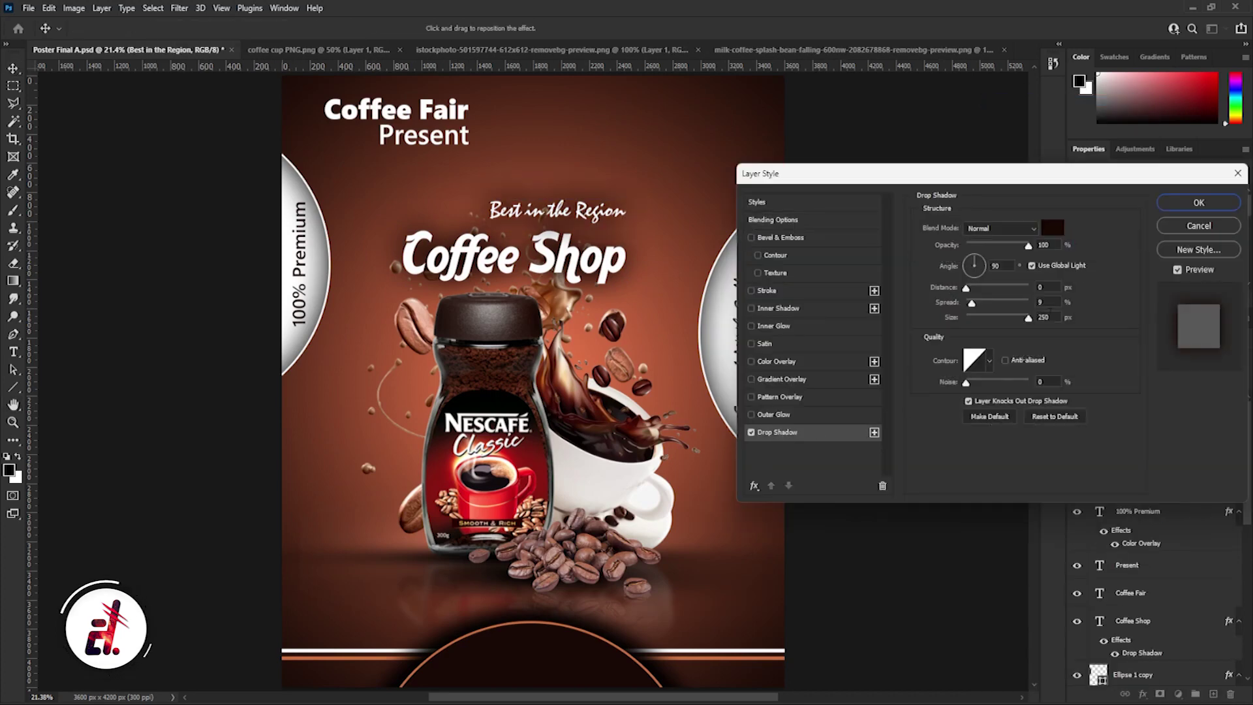
left_click(1198, 203)
left_click(13, 387)
Step: Draw a circle with the Ellipse tool in the poster's top-right corner
left_click(62, 400)
left_click_drag(648, 108, 744, 208)
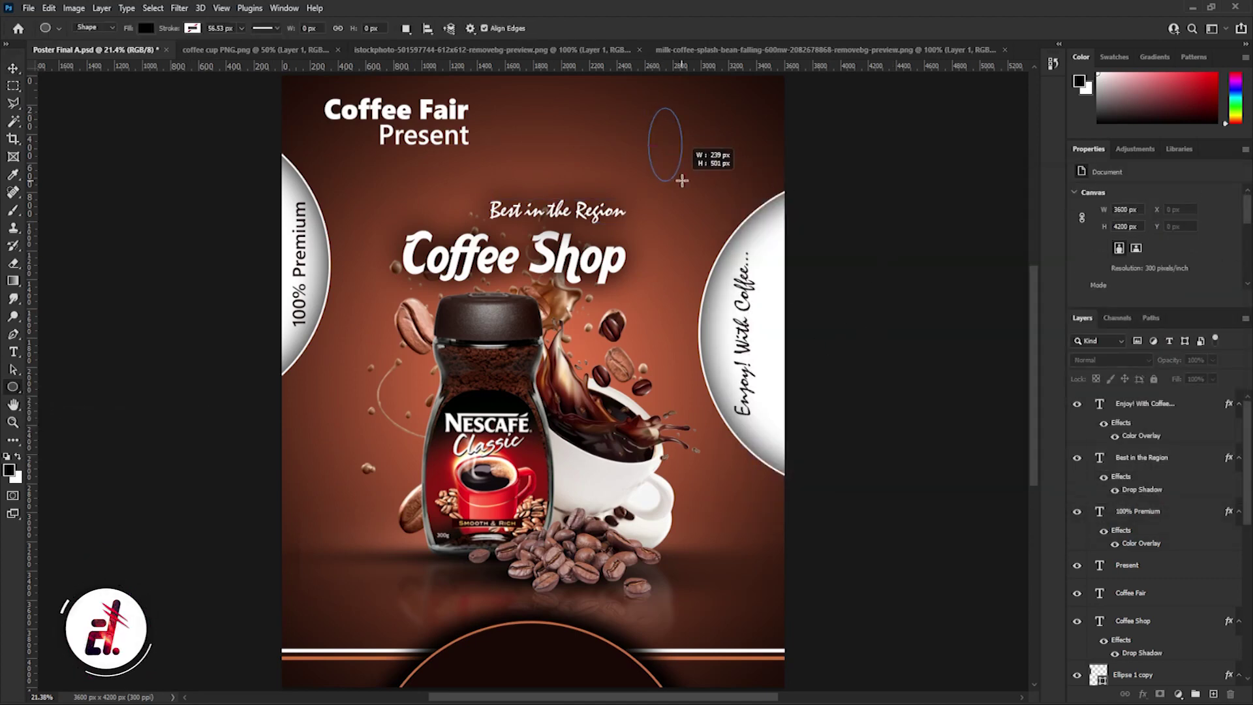
left_click(13, 69)
right_click(1132, 408)
left_click(1039, 145)
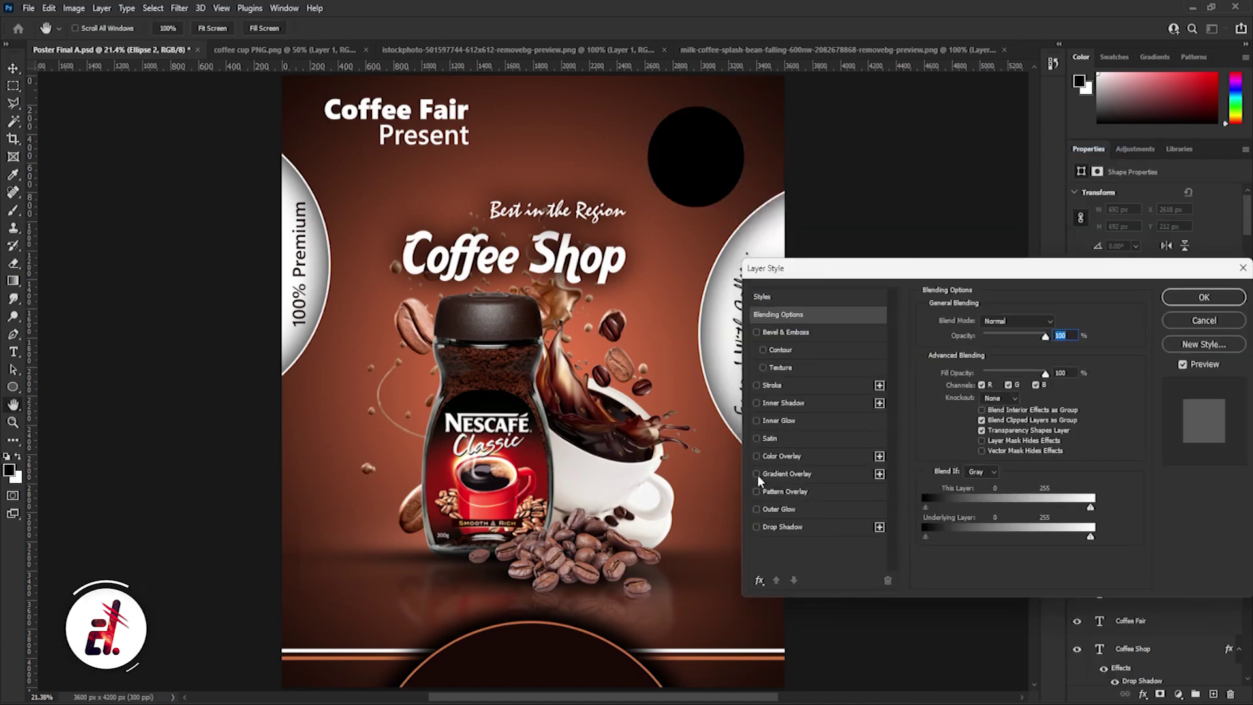
Step: Give the circle a bright red Color Overlay
left_click(756, 473)
left_click(780, 456)
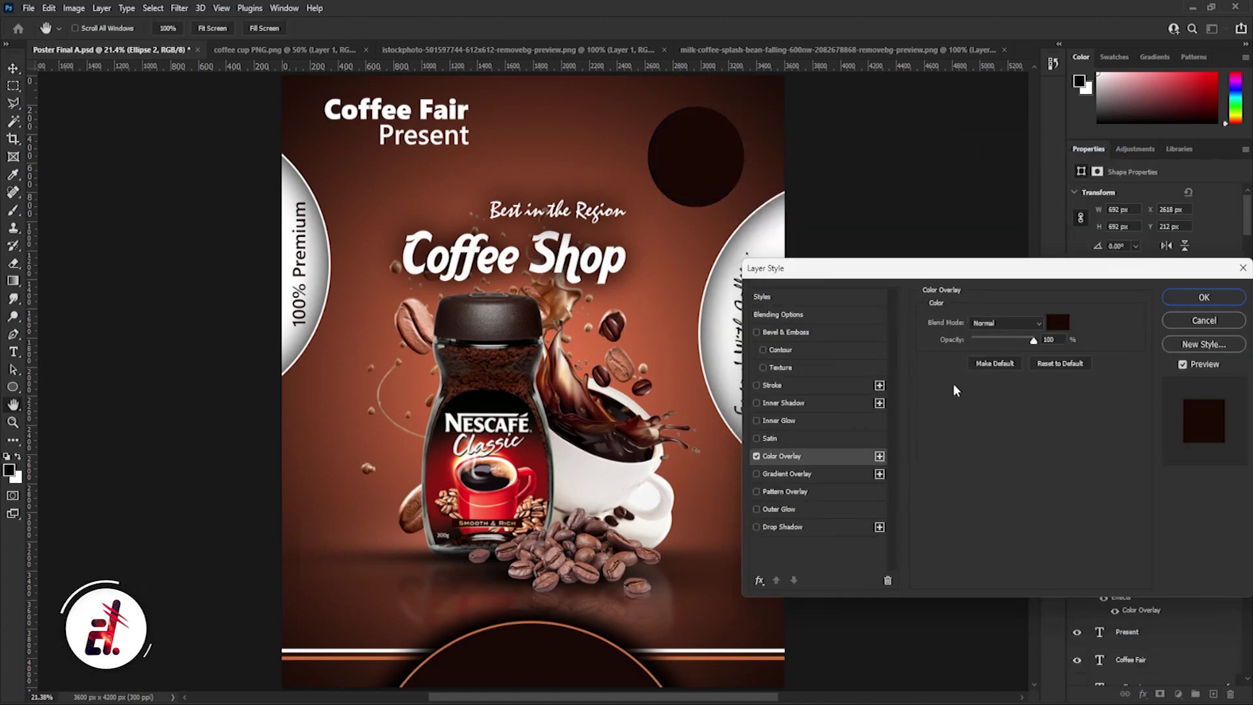
left_click(1059, 321)
left_click(871, 294)
Step: Add an orange 15 px Stroke outline to the circle
left_click(1003, 286)
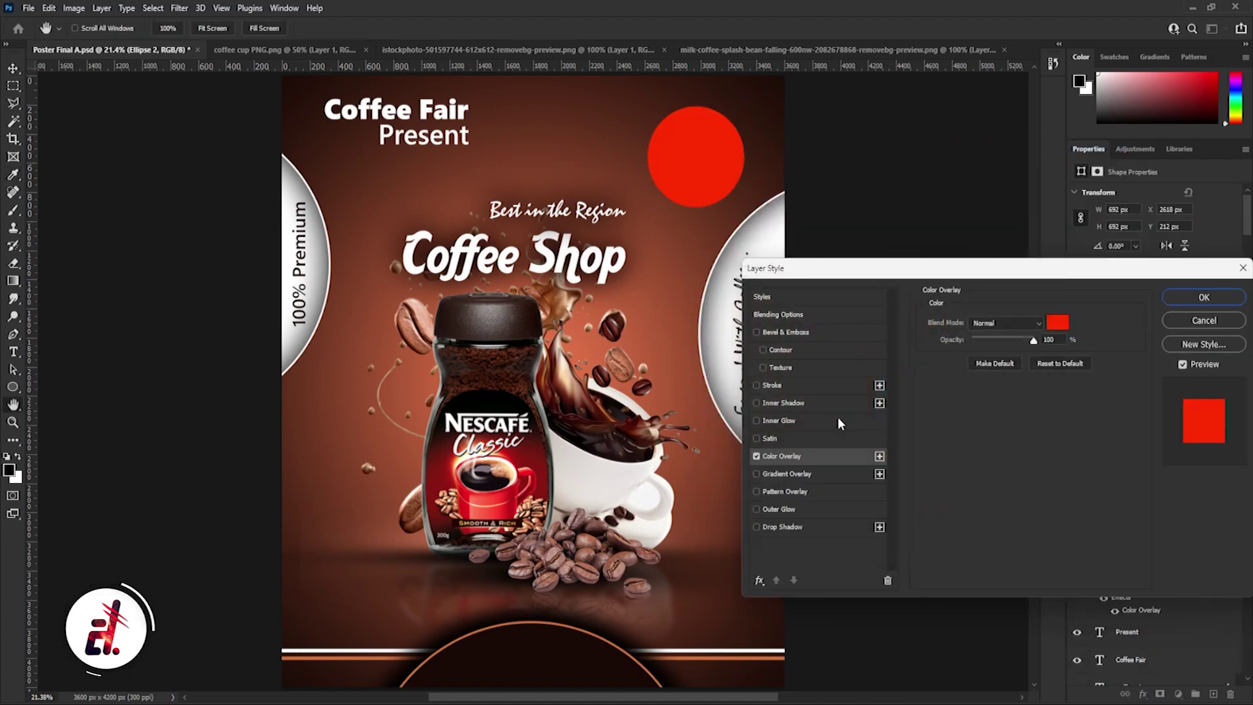
left_click(774, 387)
left_click(947, 417)
key("Return")
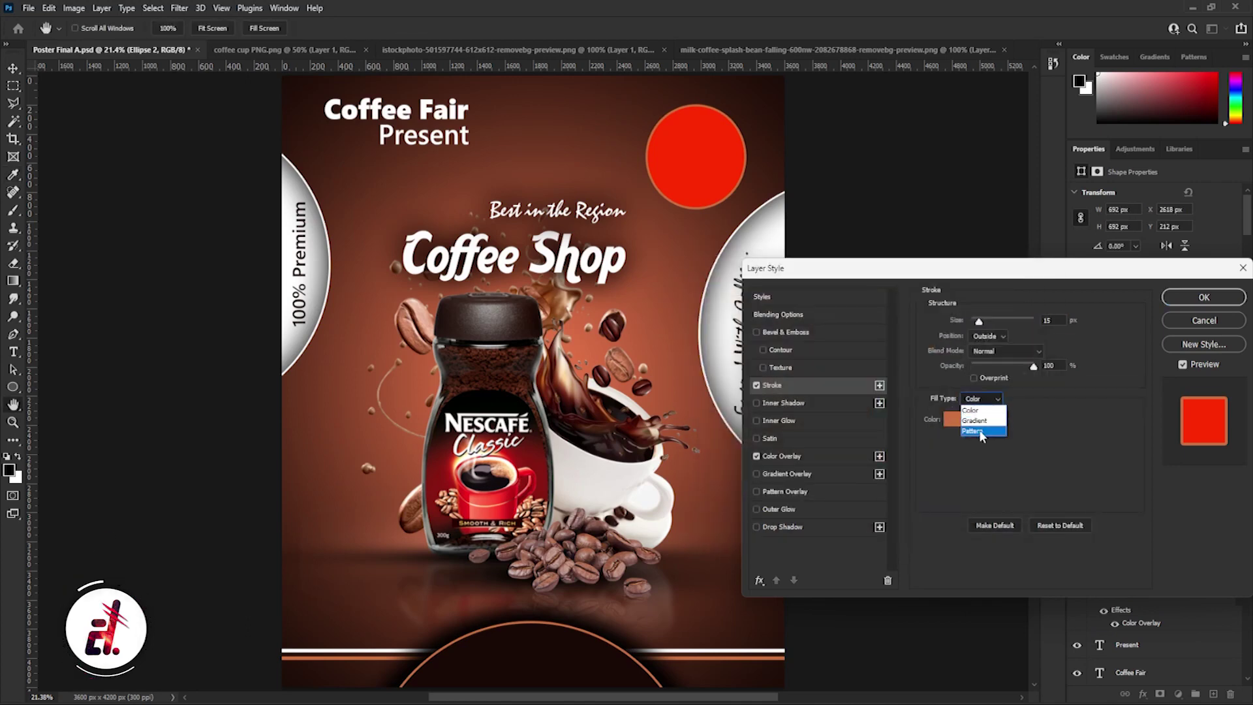
left_click(984, 420)
Step: Make the stroke a gradient, add two colour stops, and colour one #b47c5a
left_click(1013, 399)
left_click(896, 405)
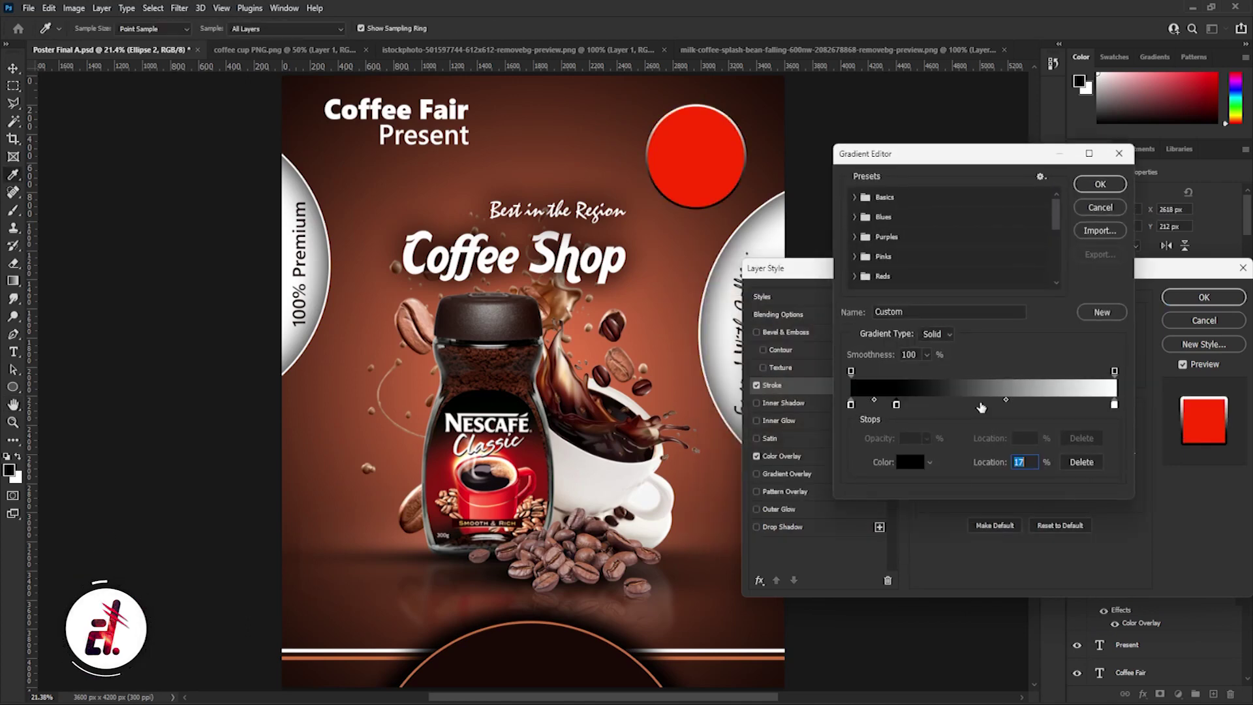
left_click(978, 405)
left_click(1051, 405)
left_click(909, 462)
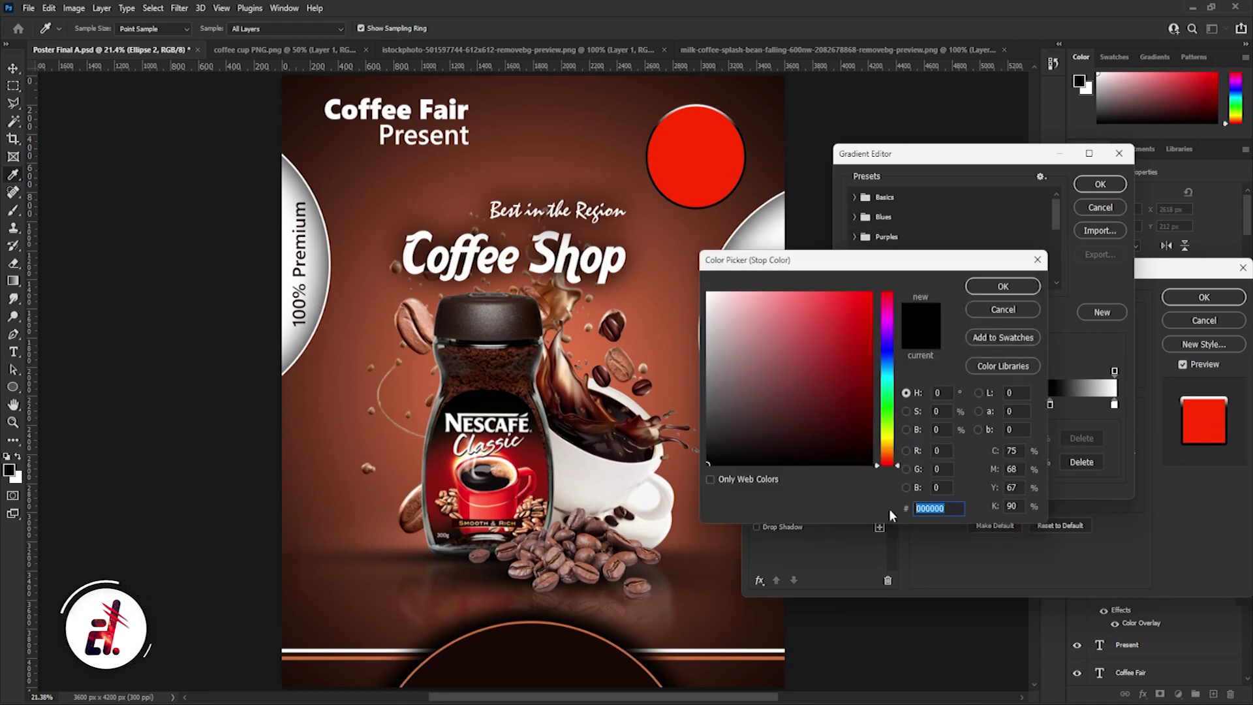
type("b47c5a")
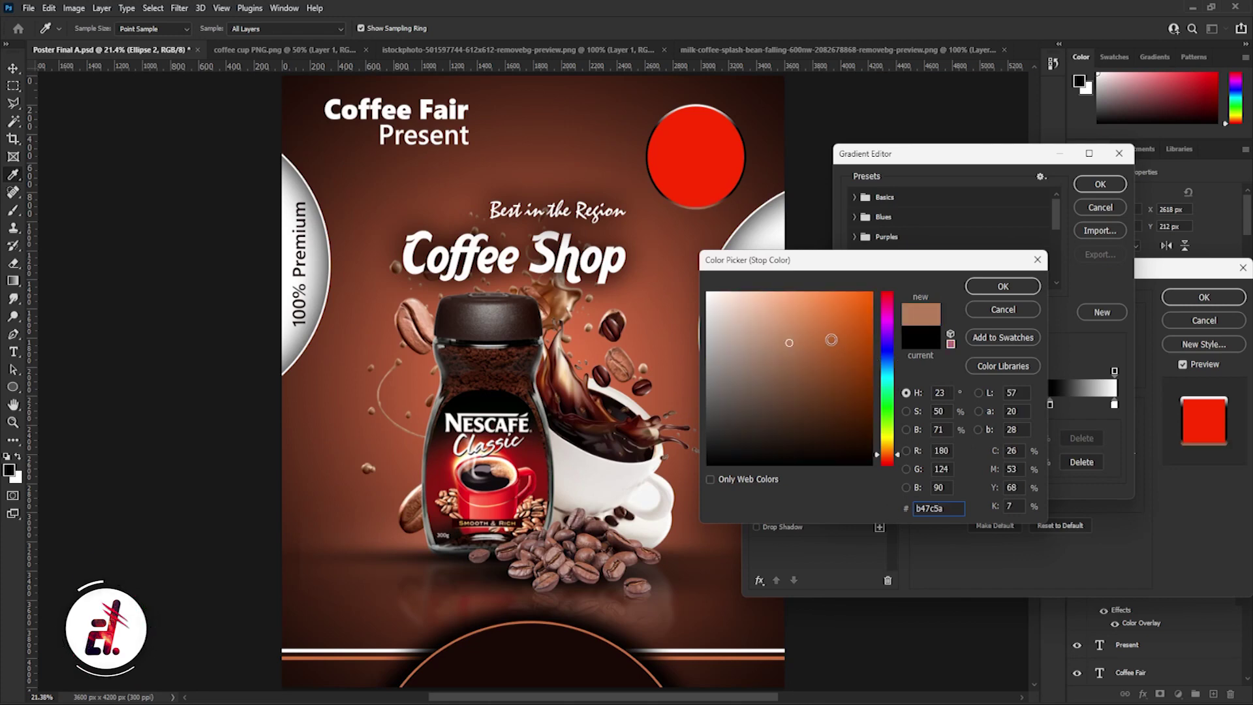
key("Return")
Step: Set further gradient stops to #ffd6c5, #a65e42 and #ffcbb0
double_click(896, 406)
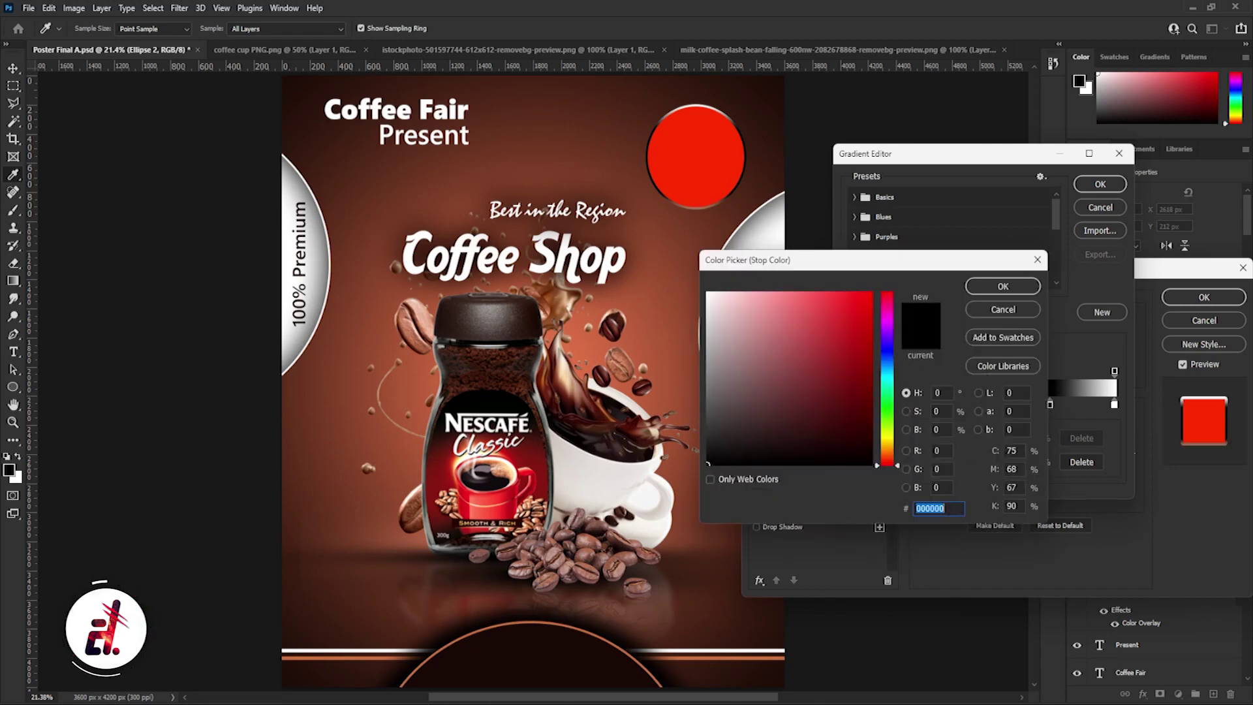
type("ffd6c5")
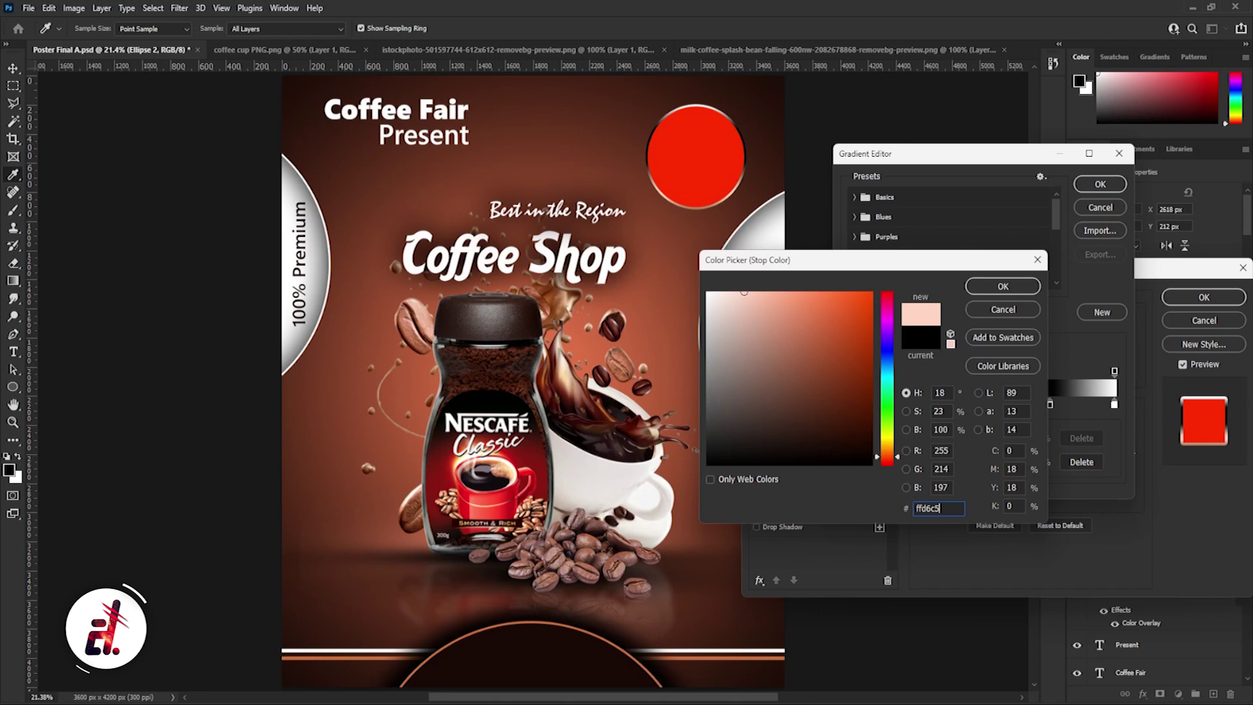
left_click(1003, 286)
double_click(881, 408)
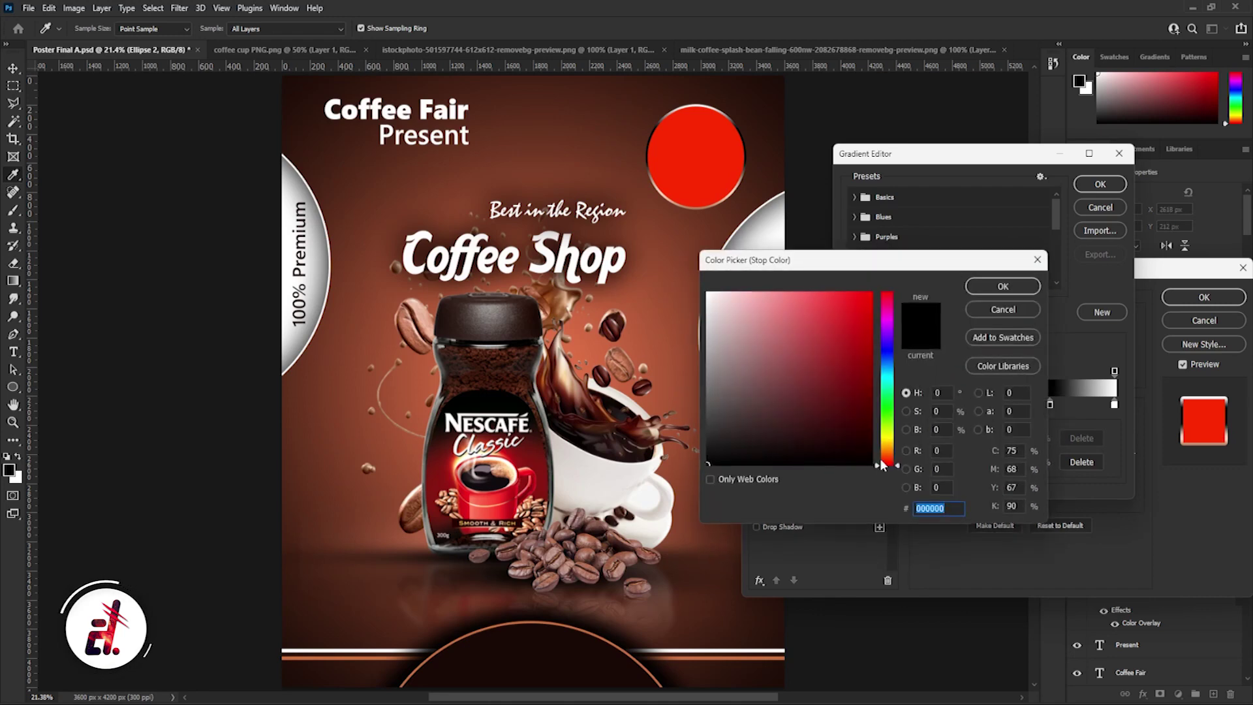
type("a65e42")
key("Return")
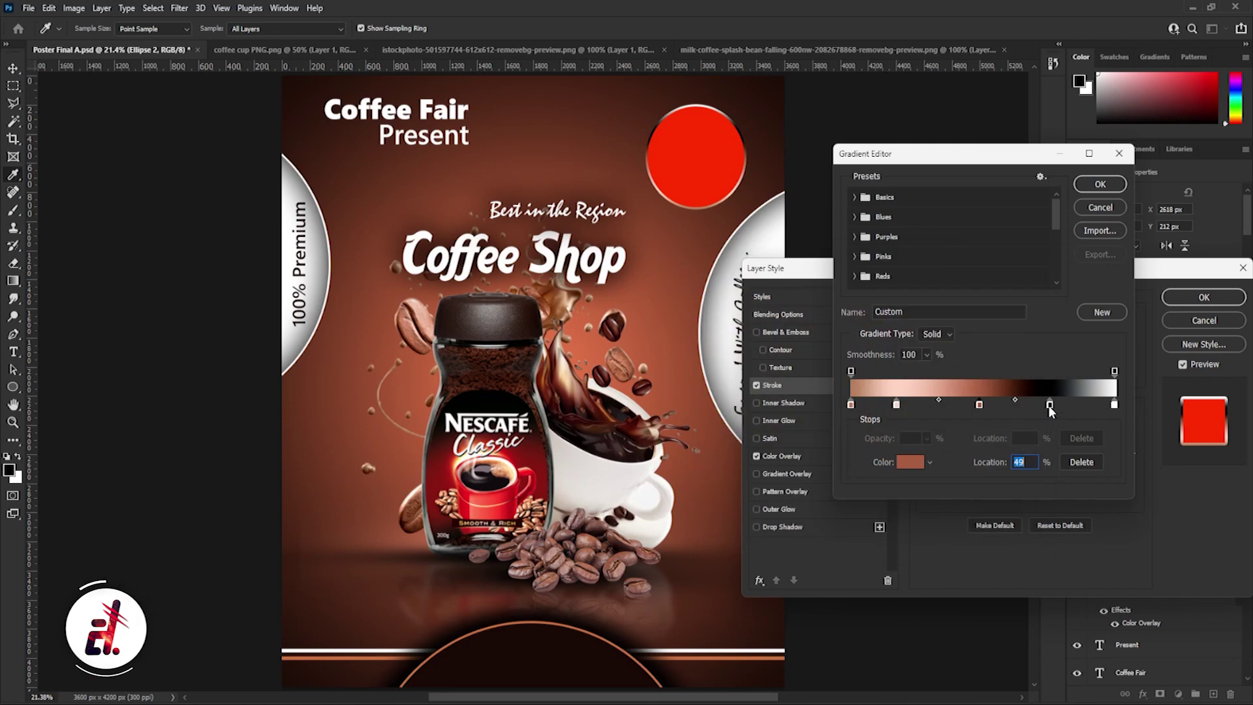
double_click(1050, 405)
type("ff")
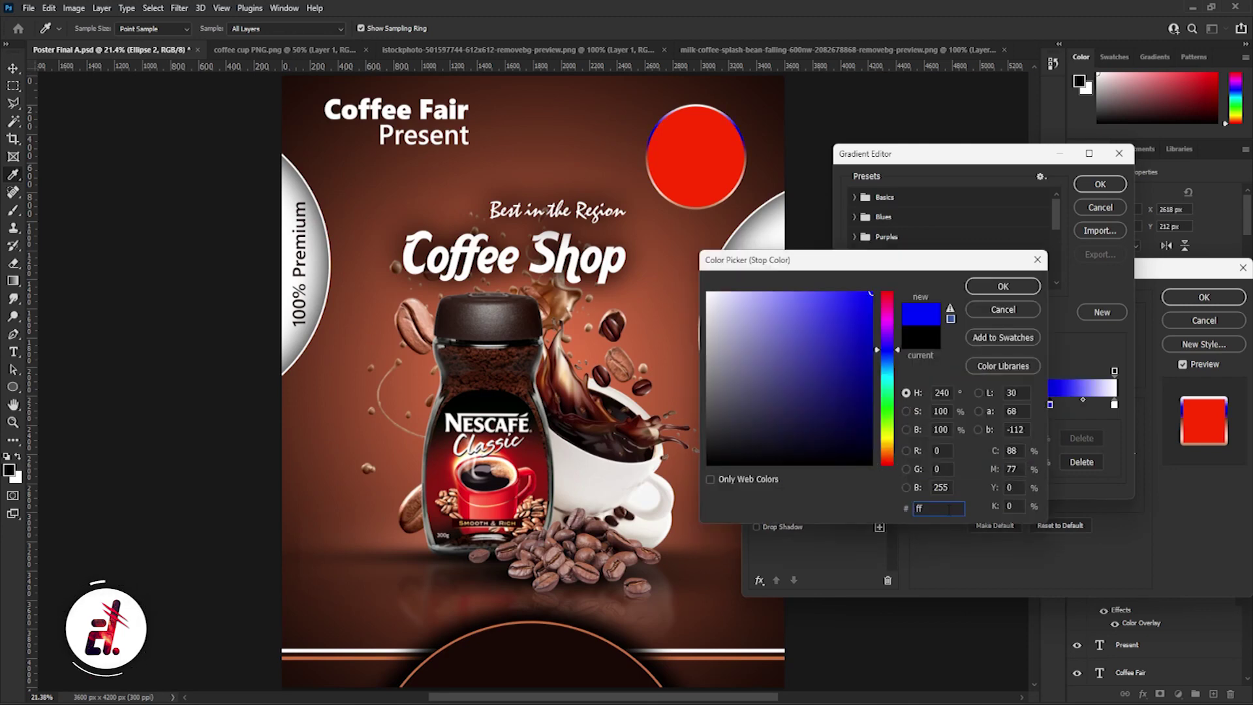
type("c")
type("bb0")
key("Return")
Step: Make the end stop #512b22, accept the copper gradient, and angle it diagonally
double_click(1113, 405)
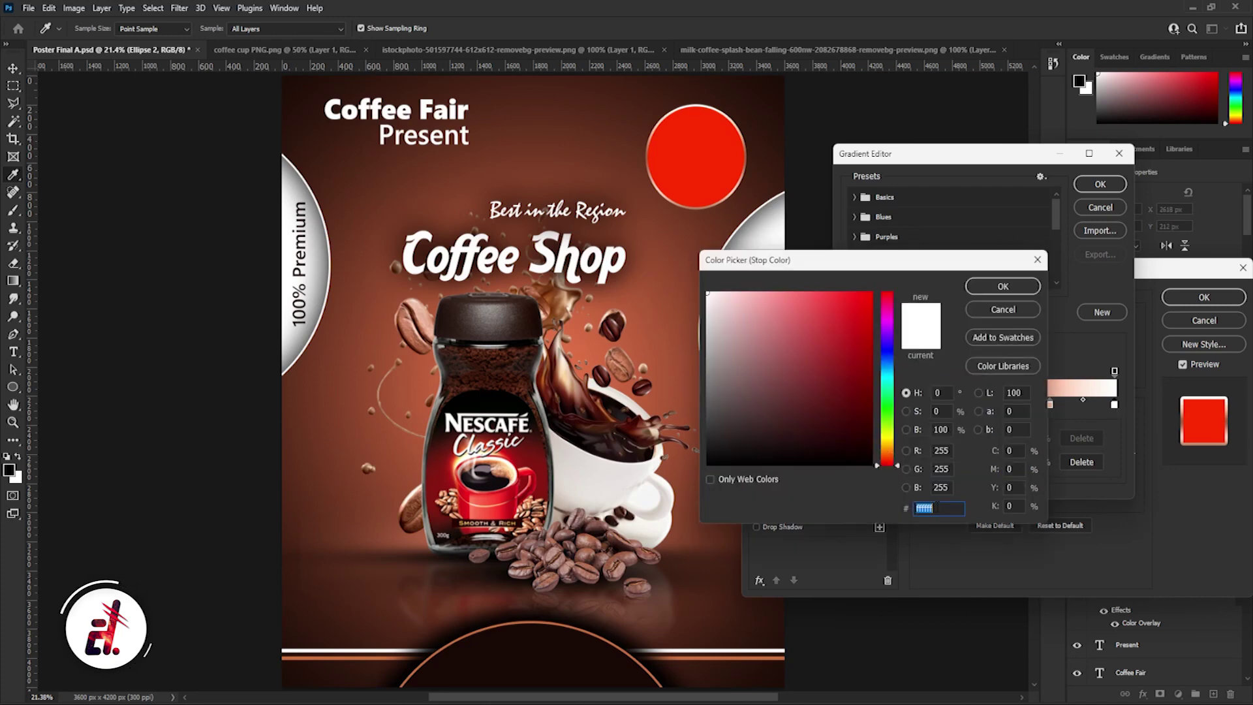
type("512b22")
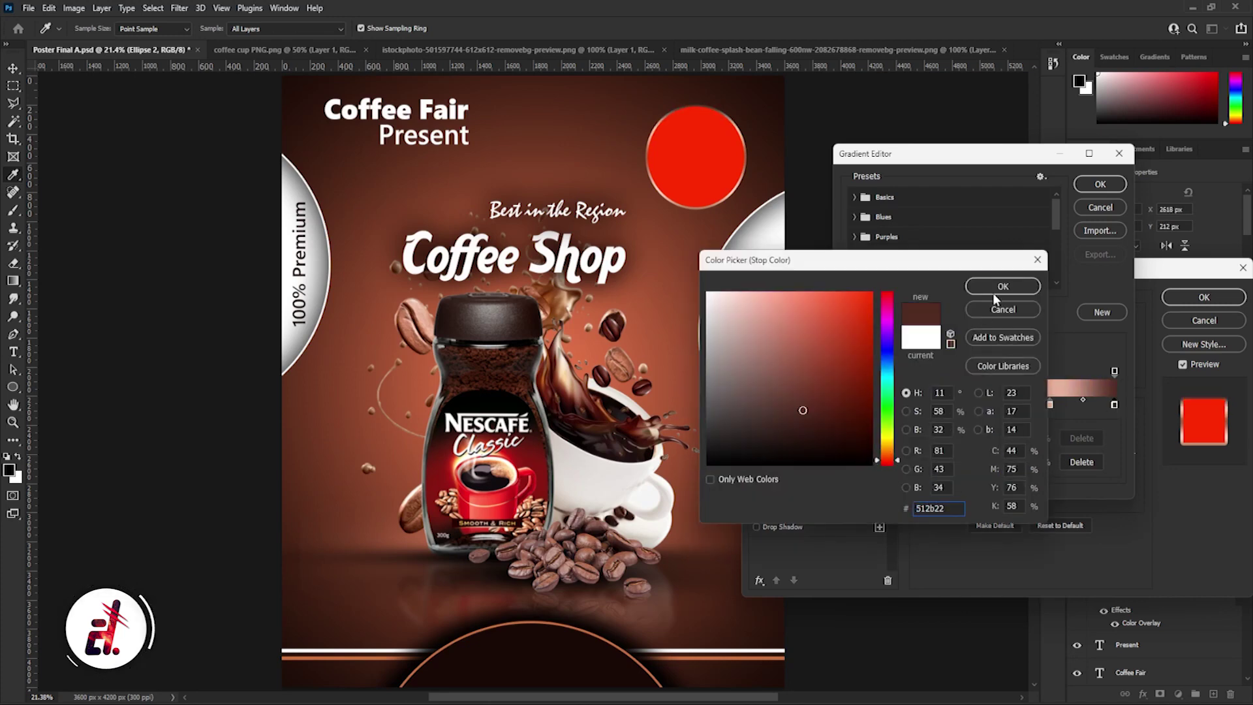
left_click(994, 295)
left_click(909, 405)
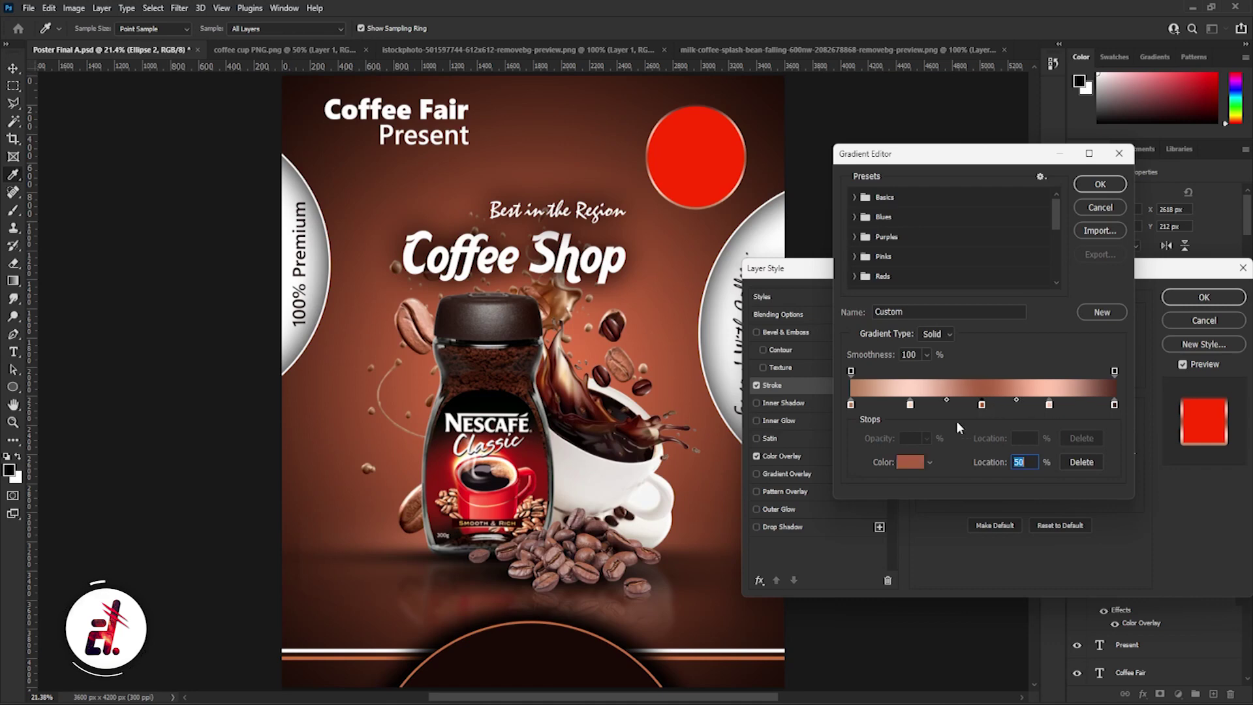
left_click(911, 405)
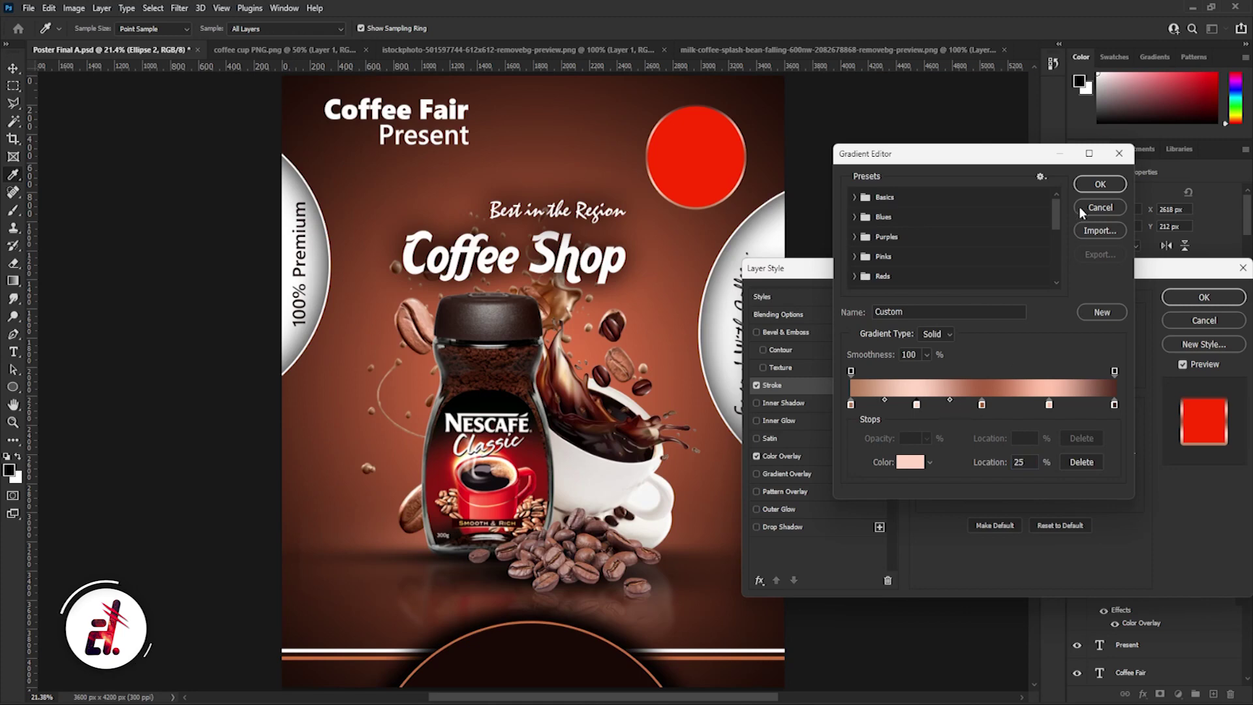
left_click(1095, 186)
mouse_move(972, 457)
left_mouse_down()
mouse_move(956, 459)
mouse_move(1025, 476)
mouse_move(976, 476)
mouse_move(972, 462)
mouse_move(981, 482)
left_mouse_up()
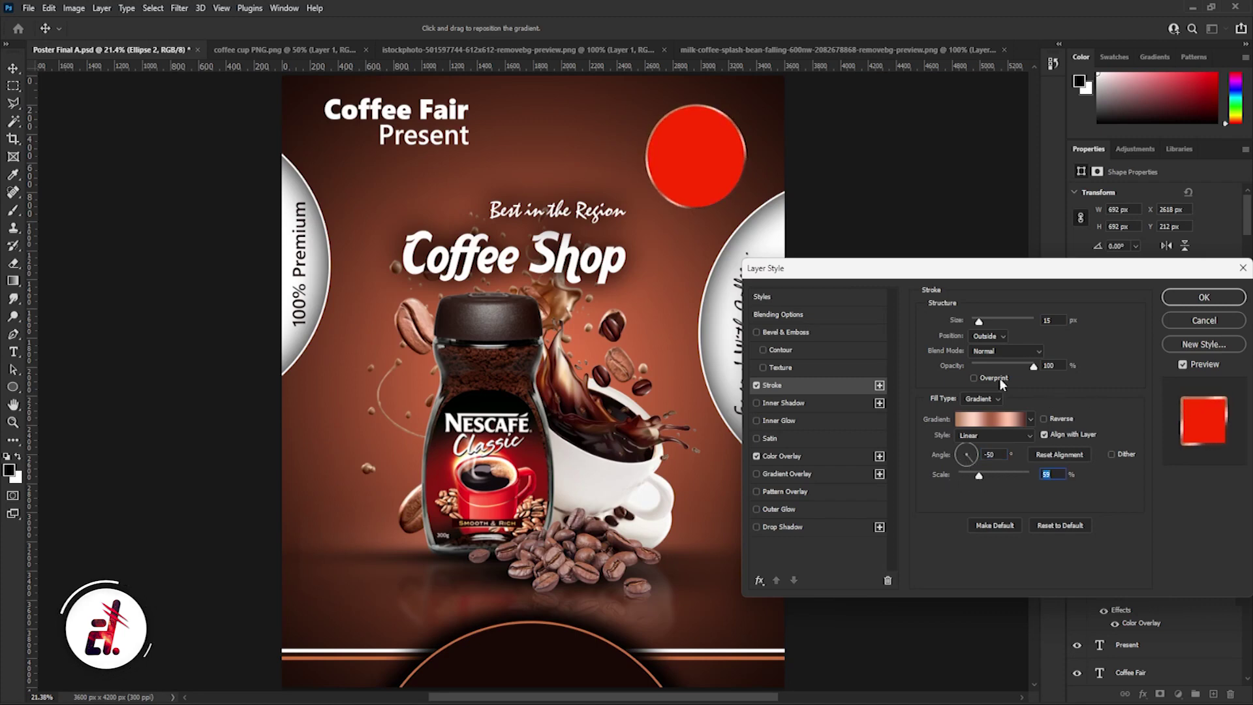
Step: Add a black Inner Shadow to the circle with Choke 13% and Size 120 px
left_click(786, 404)
left_click(1057, 322)
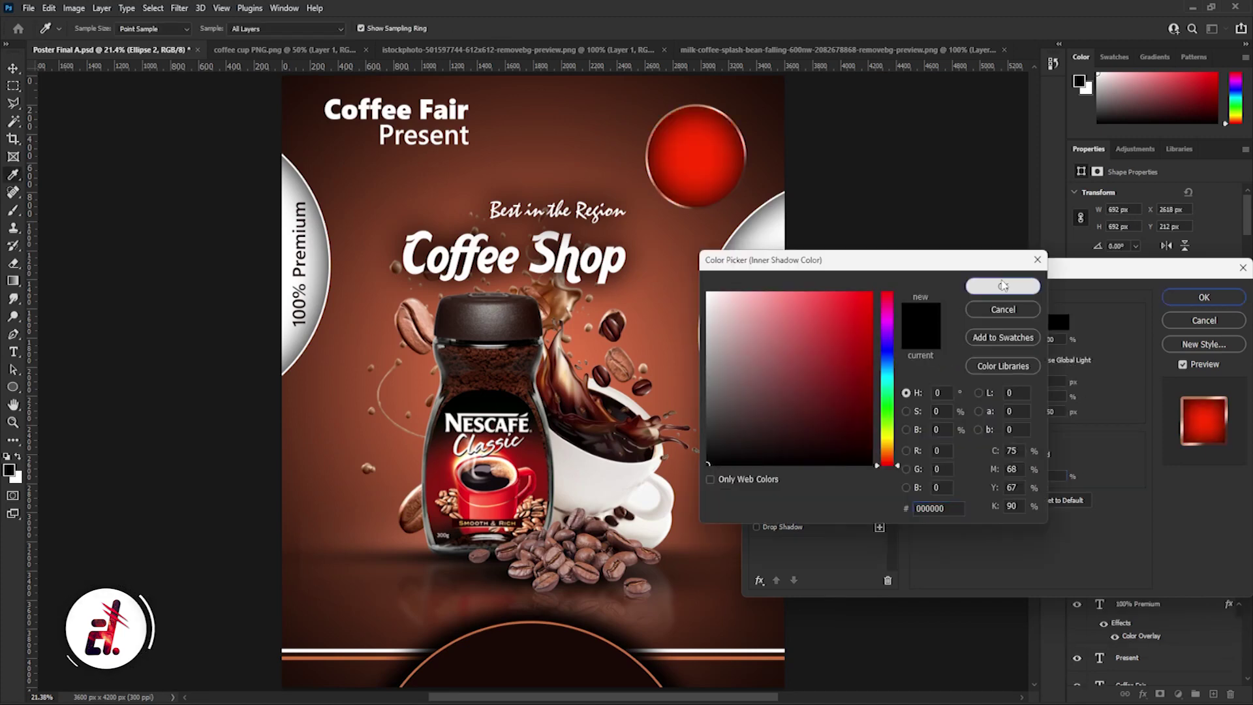
left_click(990, 285)
left_click_drag(973, 398, 1003, 413)
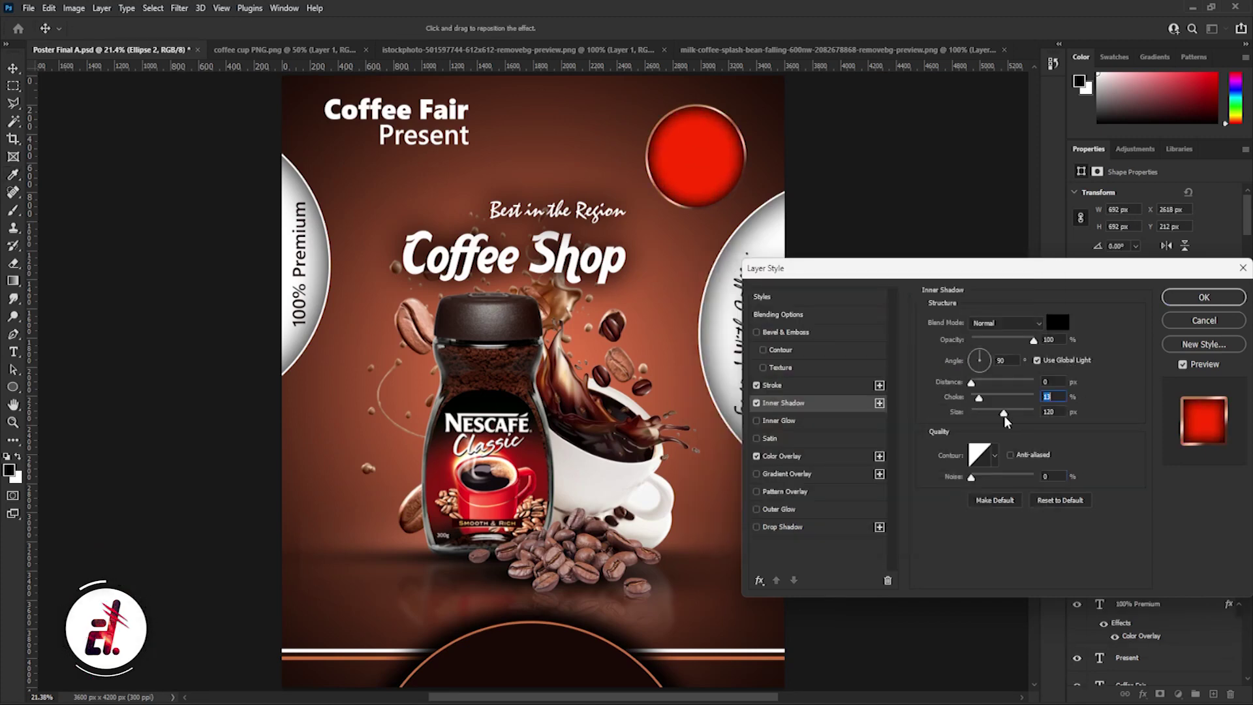
Step: Set the stroke gradient to angle -71°, scale 122%, opacity 100%, and apply the style
left_click(777, 385)
left_click_drag(970, 456, 1013, 481)
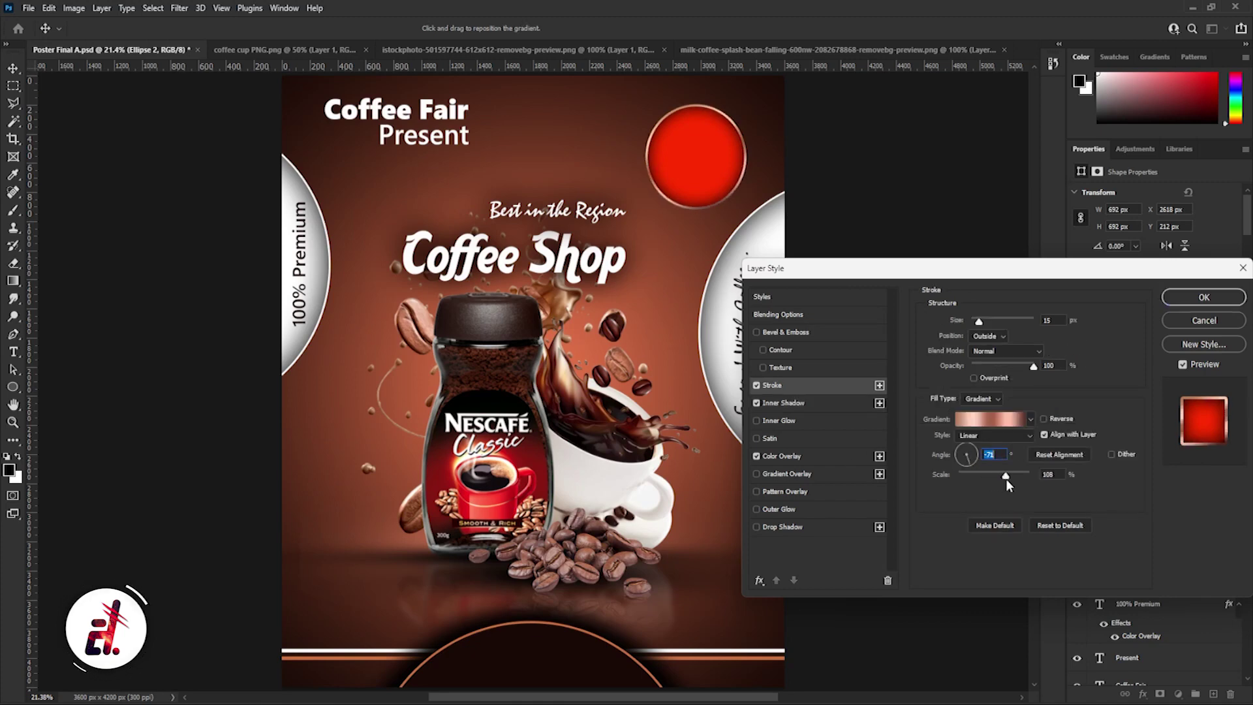
left_click(1013, 481)
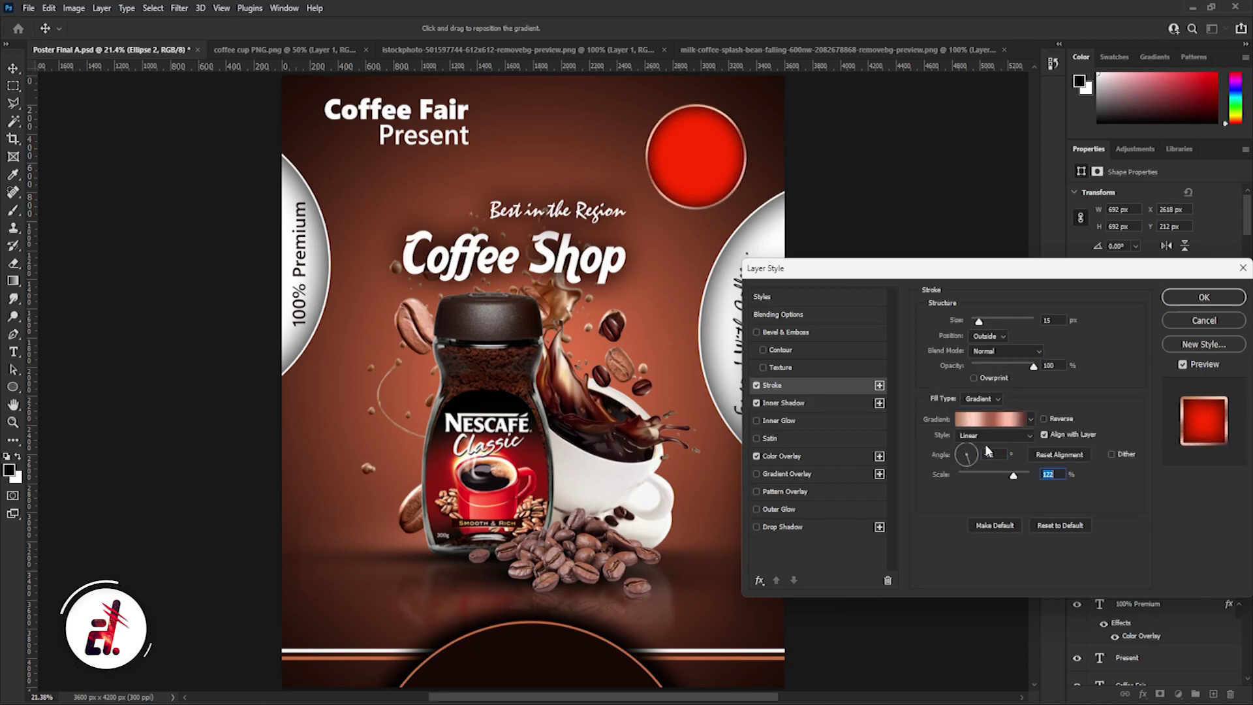
left_click_drag(1029, 367, 1033, 367)
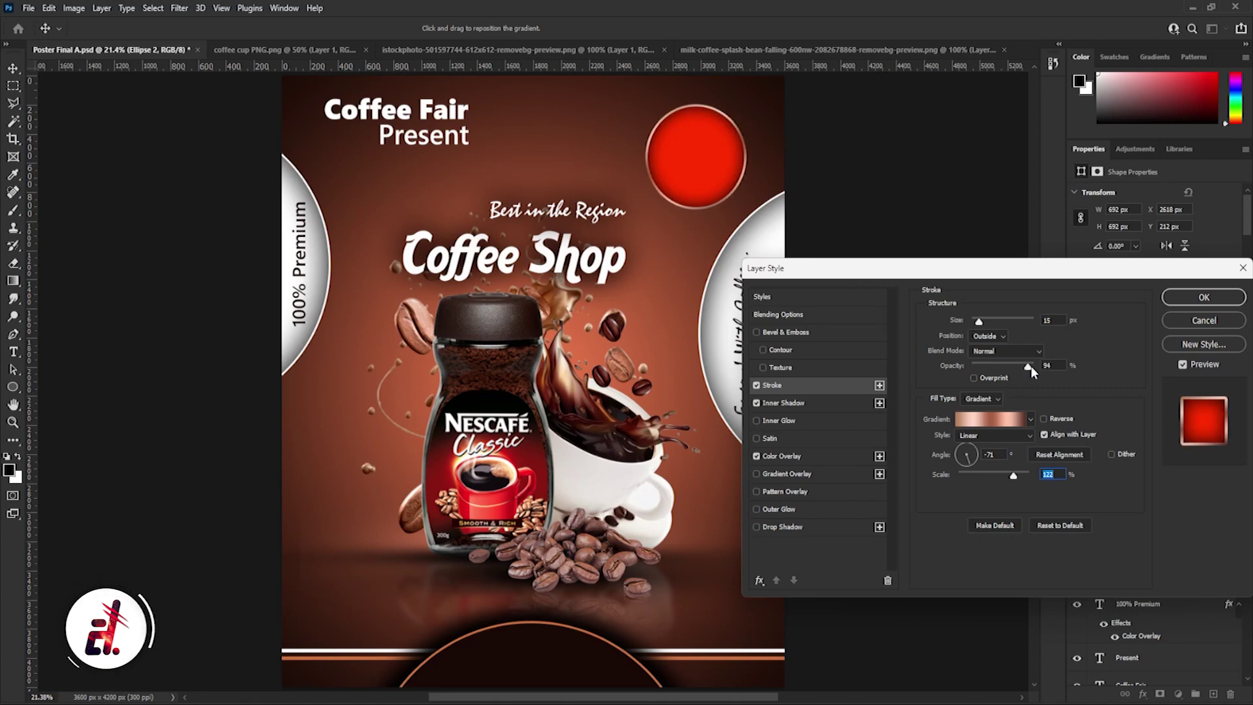
left_click(1183, 301)
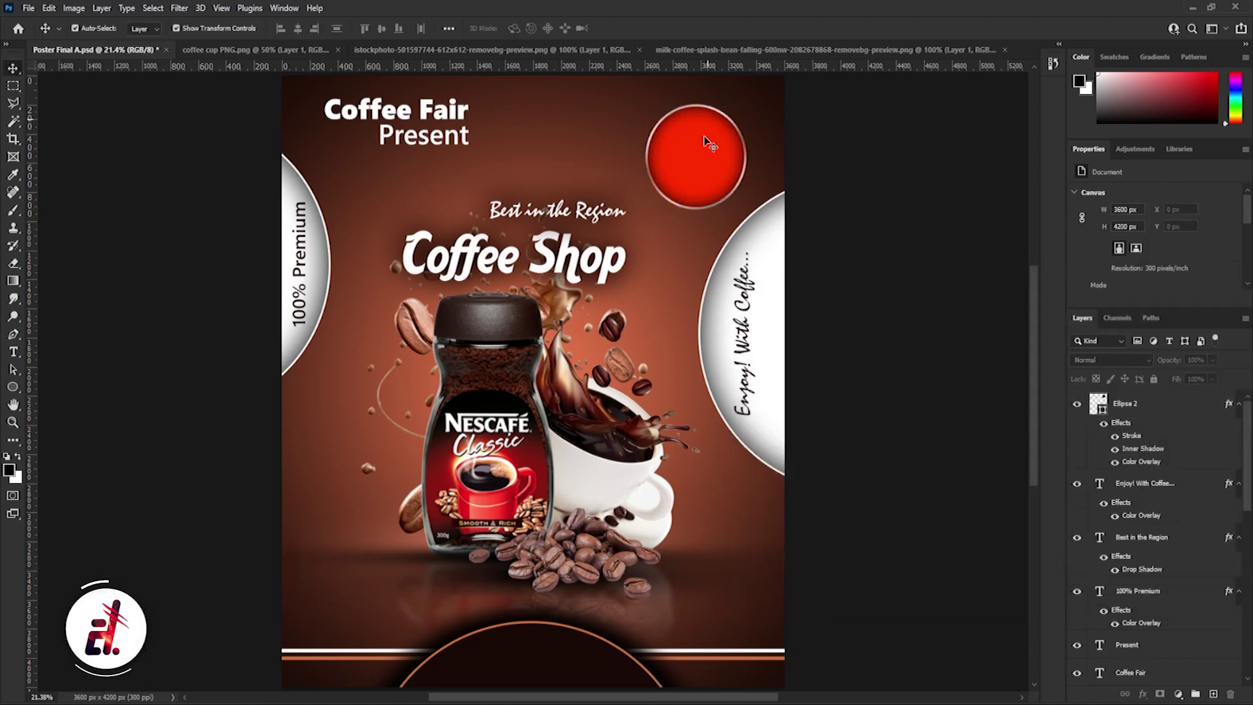
Step: Save the poster and add a copied text layer reading 'SAVE' at the top centre
key("ctrl+s")
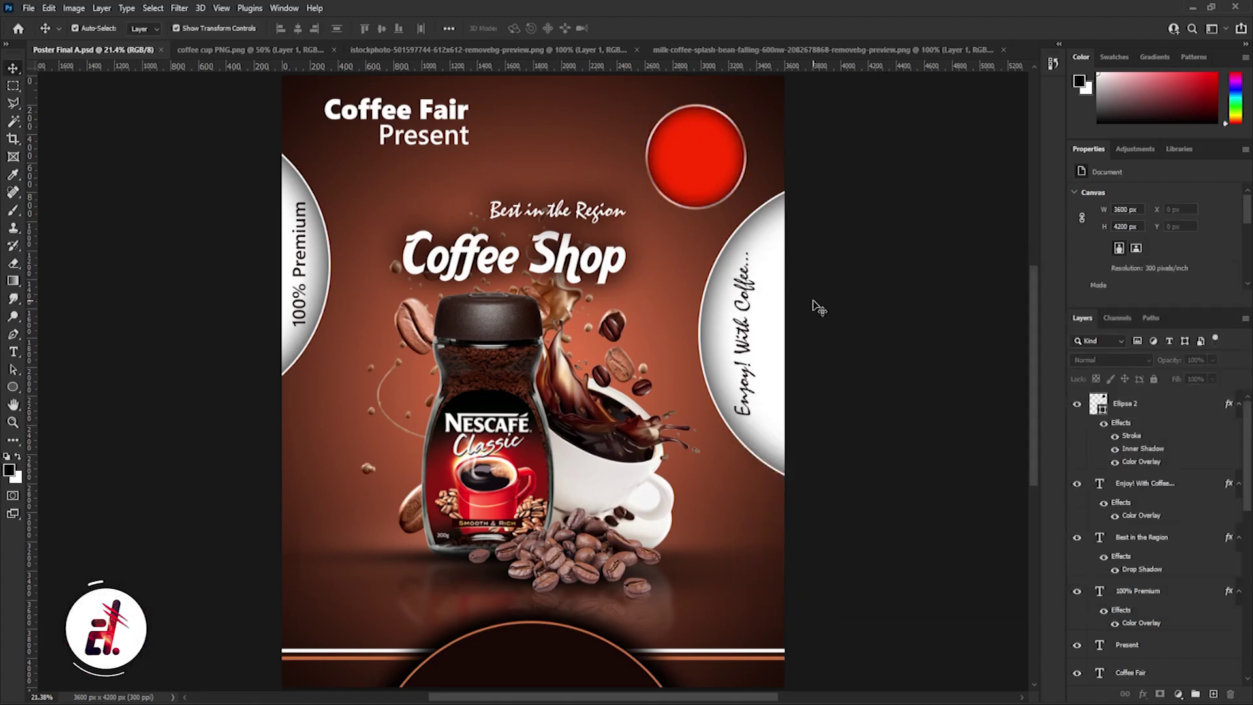
scroll(691, 124, "up", 3)
left_click_drag(284, 159, 519, 134)
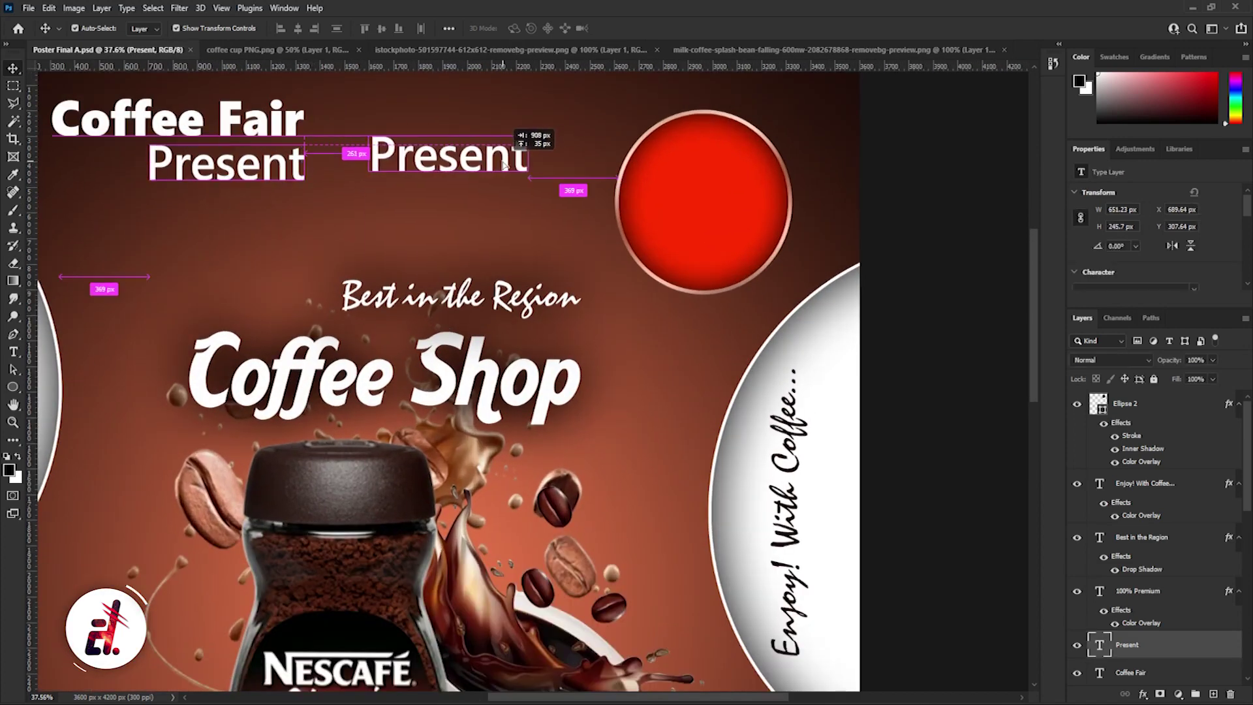
double_click(519, 134)
type("Save")
key("BackSpace")
key("BackSpace")
key("BackSpace")
type("SAV")
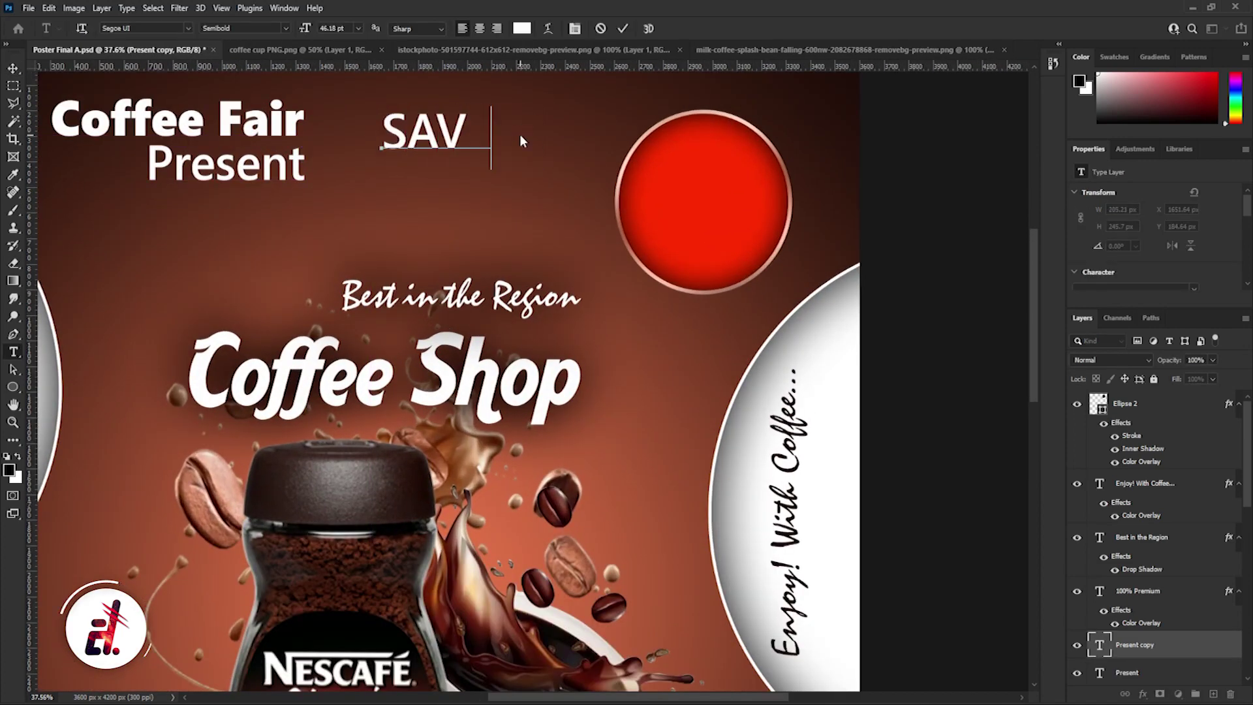
type("E")
key("ctrl+Return")
Step: Add an enlarged '50%' text copy below SAVE
left_click_drag(466, 130, 495, 120)
double_click(457, 194)
mouse_move(176, 117)
left_mouse_down()
mouse_move(457, 194)
mouse_move(520, 192)
left_mouse_up()
type("50%")
key("ctrl+Return")
key("ctrl+t")
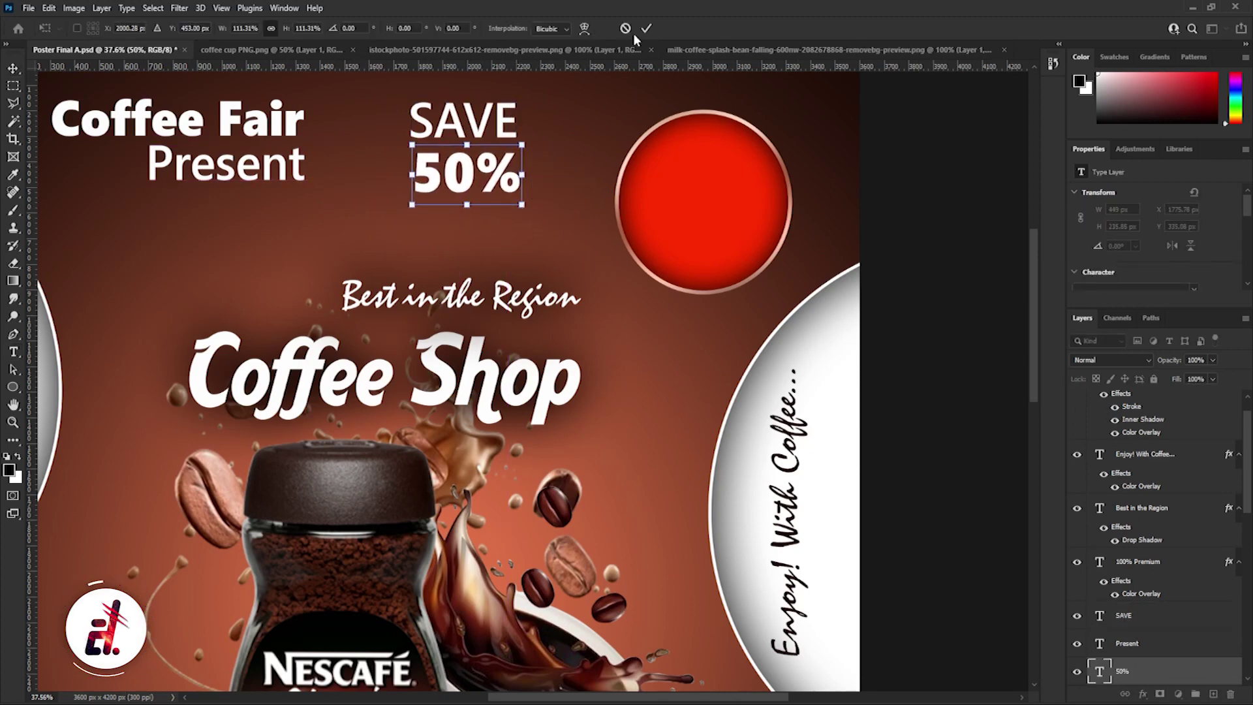
left_click(646, 28)
Step: Copy SAVE below 50% and retype it as 'UP TO'
left_click(463, 121, "shift")
left_click(463, 121)
left_click_drag(475, 128, 425, 247)
double_click(426, 246)
type("UP TO")
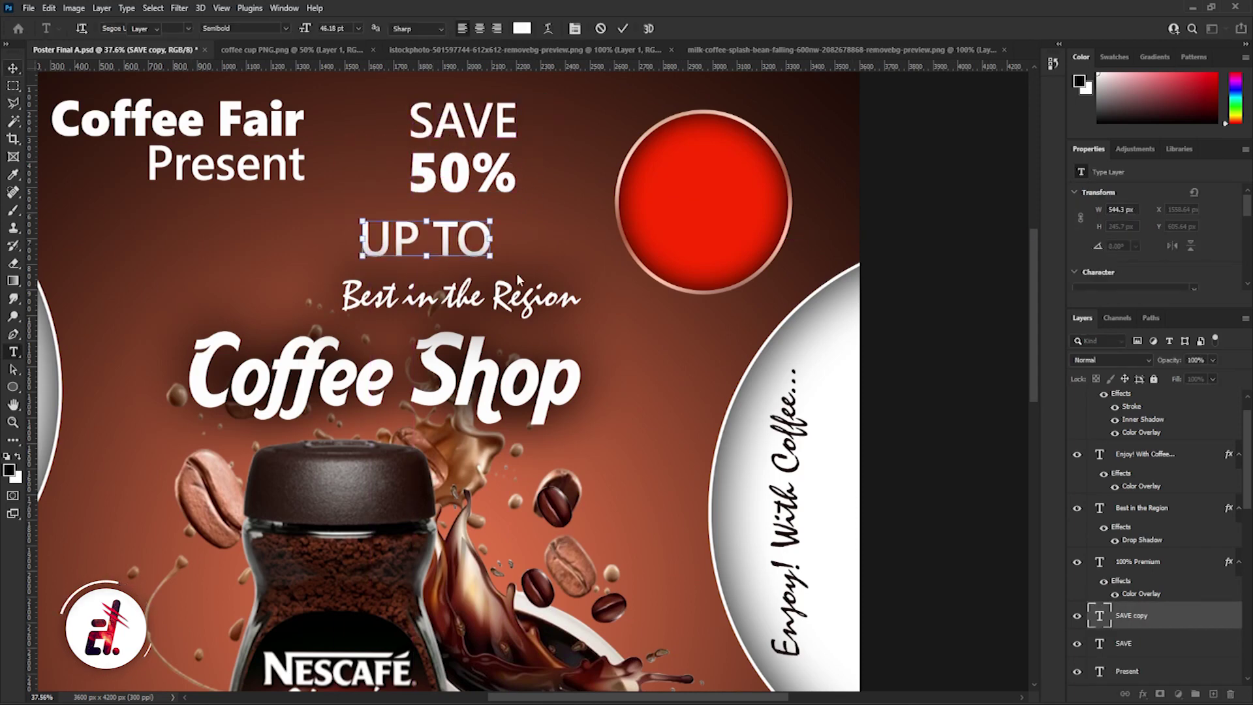
key("ctrl+Return")
Step: Rotate 'UP TO' -90° to run vertically beside SAVE and resize it slightly
key("ctrl+t")
left_click_drag(496, 274, 455, 175)
mouse_move(406, 316)
left_mouse_down()
mouse_move(366, 243)
mouse_move(383, 189)
left_mouse_up()
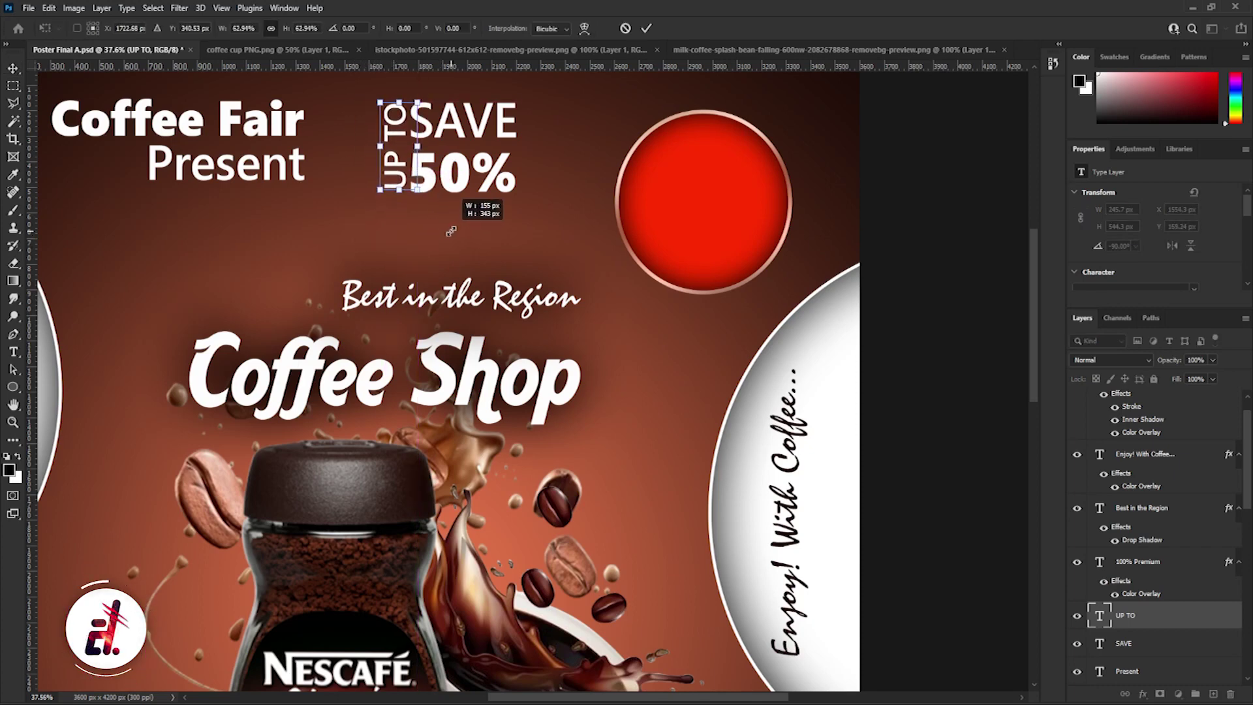
key("Return")
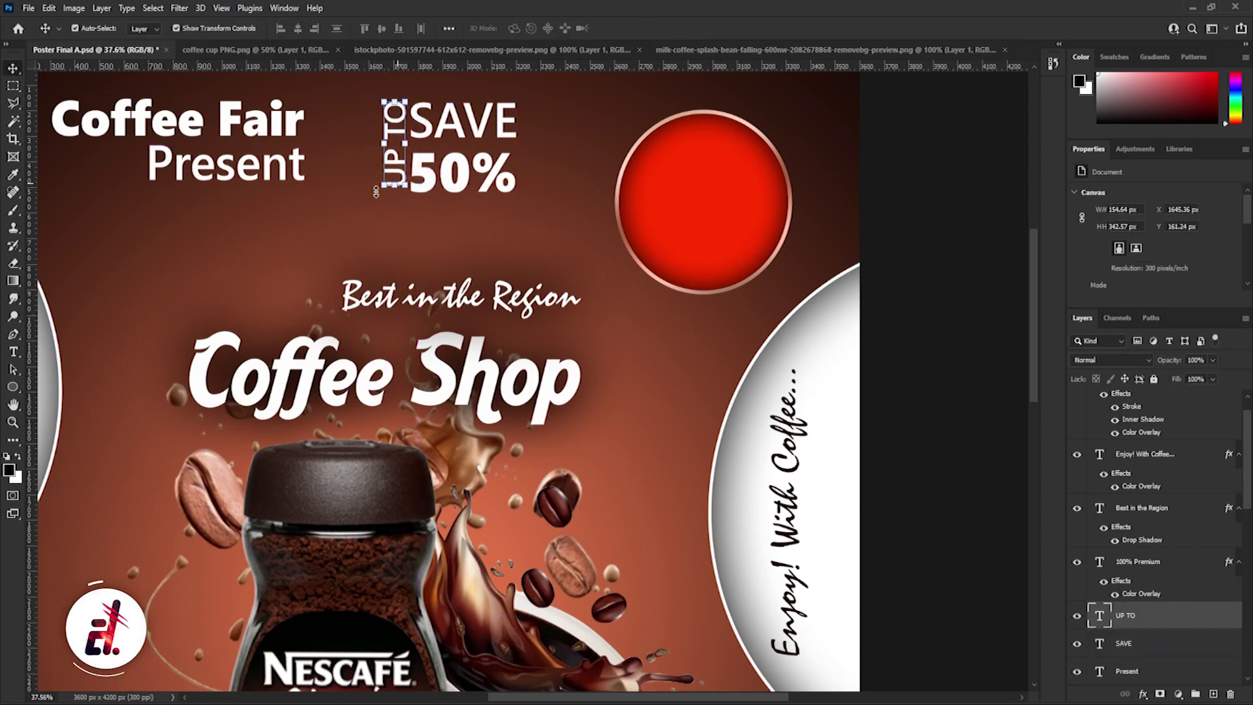
left_click_drag(383, 188, 377, 193)
key("Return")
Step: Move the discount text into the red circle and bring it above the circle
left_click(1123, 643, "ctrl")
left_click_drag(450, 151, 705, 203)
left_click(101, 7)
left_click(267, 381)
left_click(878, 248)
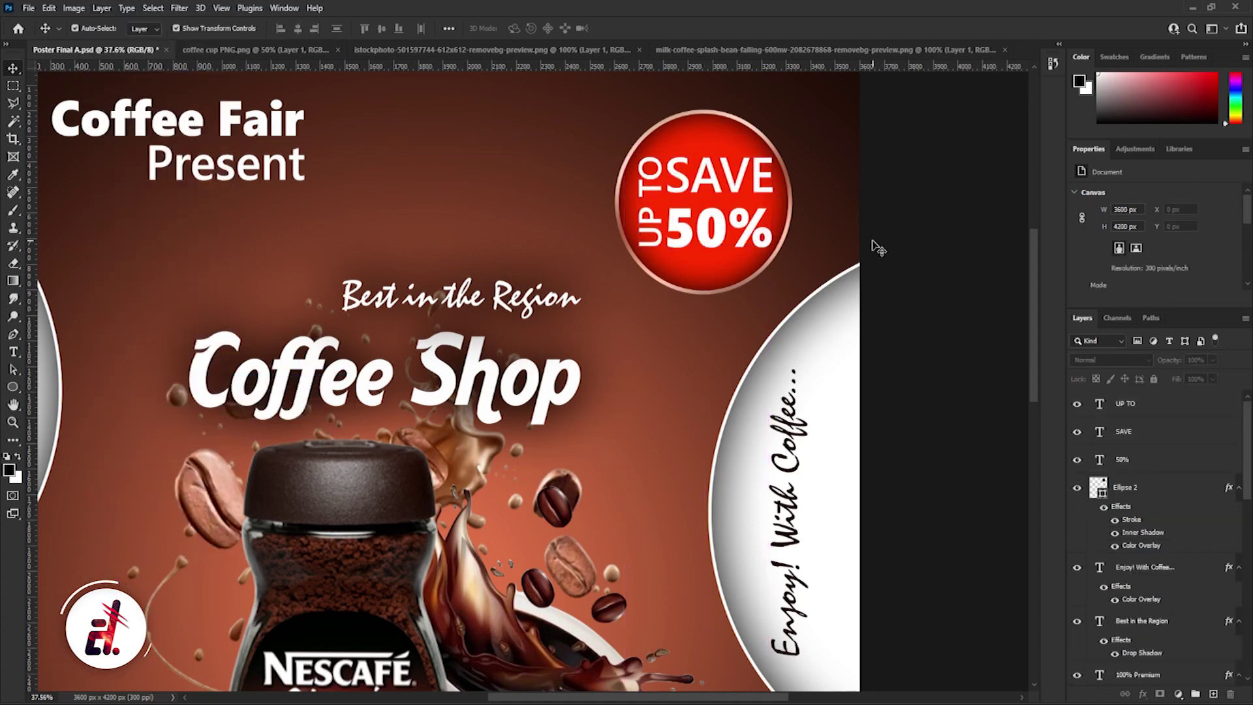
Step: Add a Drop Shadow to the red circle's Ellipse 2 layer
left_click(1141, 486)
right_click(1152, 486)
left_click(1005, 145)
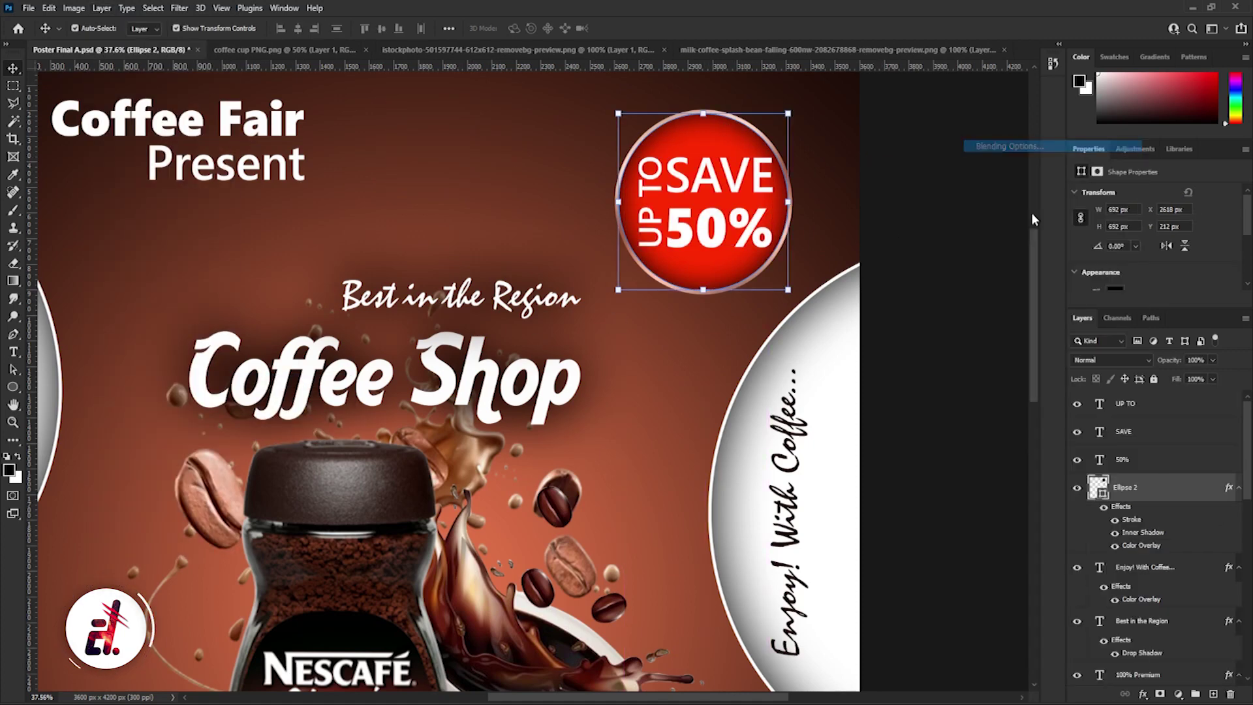
left_click(751, 527)
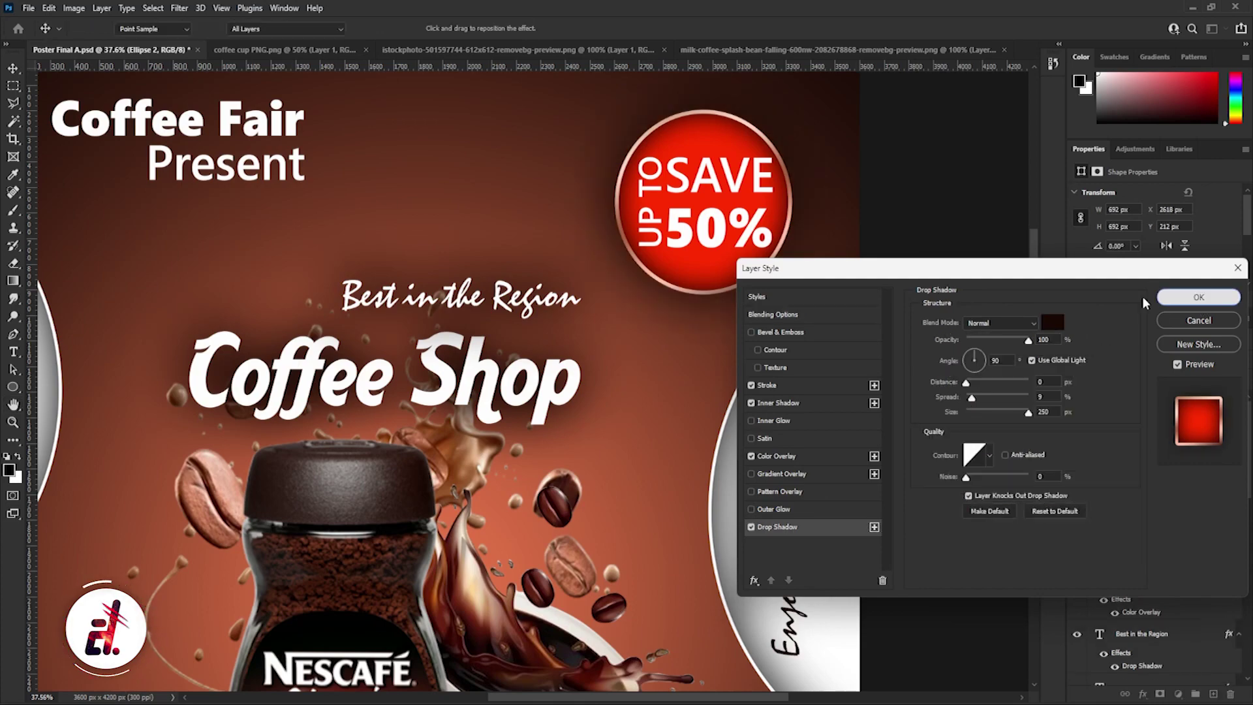
left_click(1198, 297)
Step: Enlarge the Coffee Fair and Present heading together
scroll(688, 291, "down", 5)
scroll(690, 291, "up", 2)
scroll(690, 290, "up", 2)
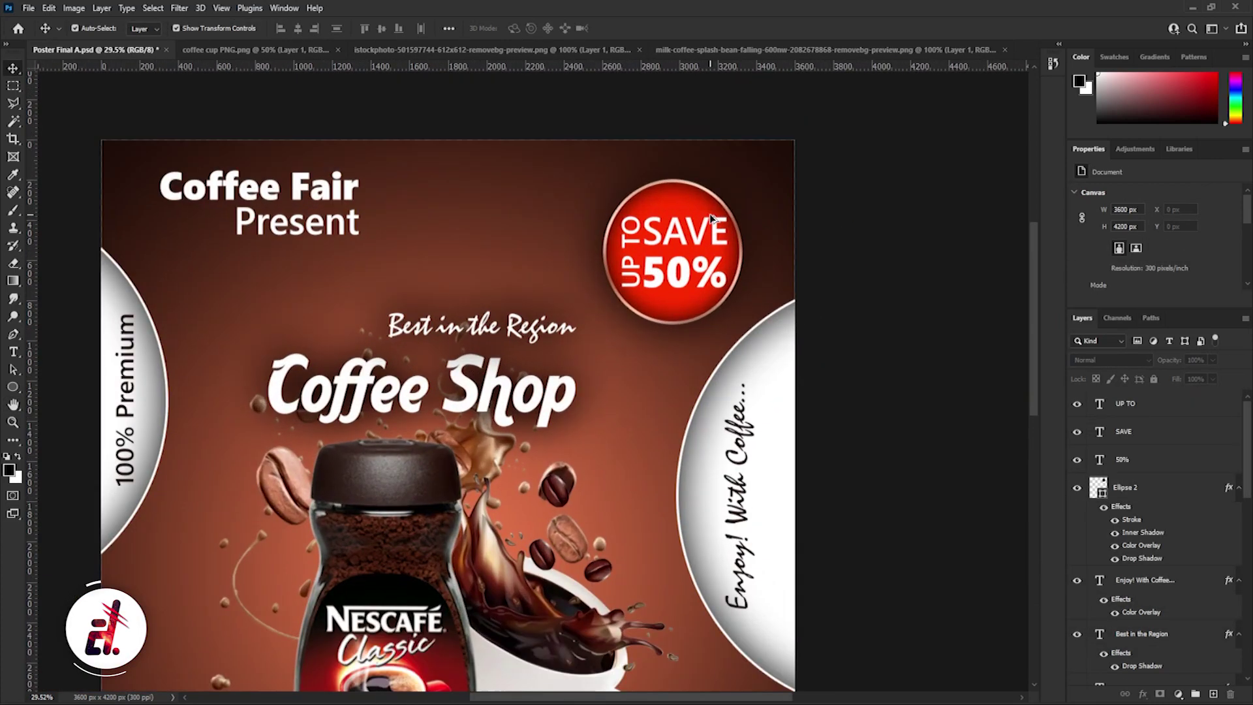
scroll(692, 290, "up", 1)
scroll(692, 291, "down", 2)
left_click(444, 141)
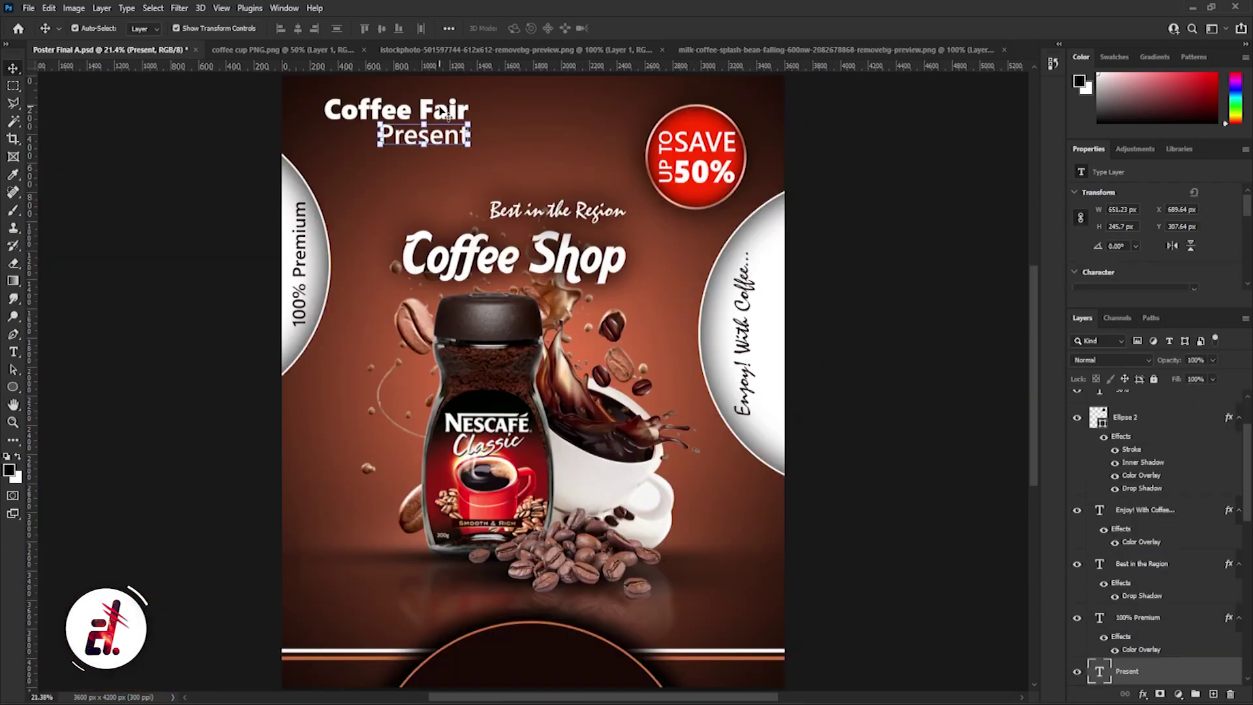
key("ctrl+t")
left_click_drag(460, 85, 482, 111)
key("Escape")
left_click_drag(323, 98, 479, 159)
key("Return")
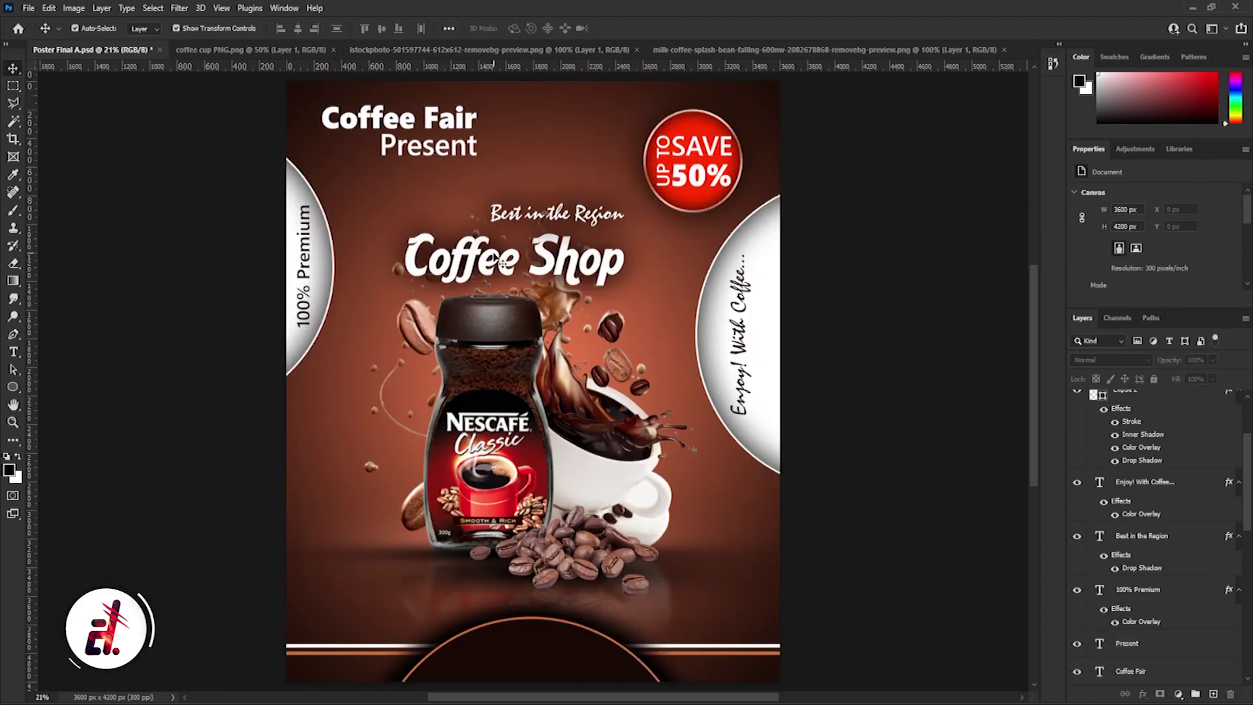
Step: Nudge the left white half-circle up and to the right
left_click_drag(307, 264, 296, 261)
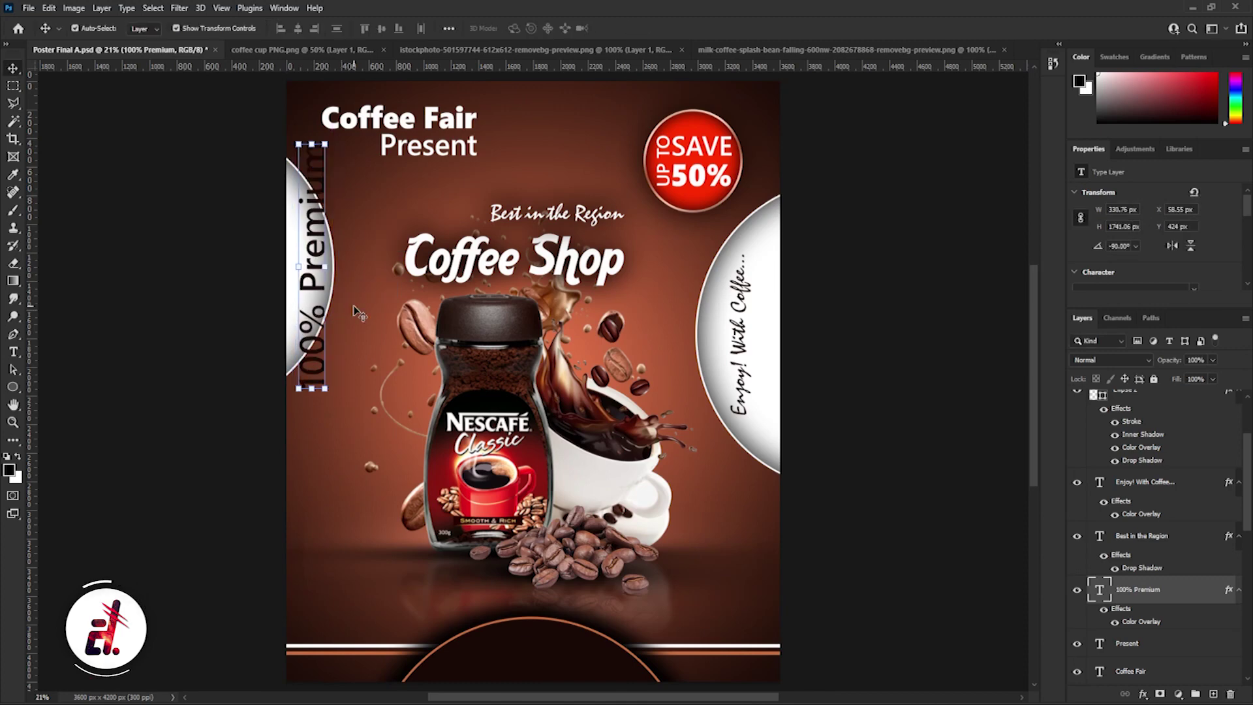
key("ctrl+z")
left_click(303, 215)
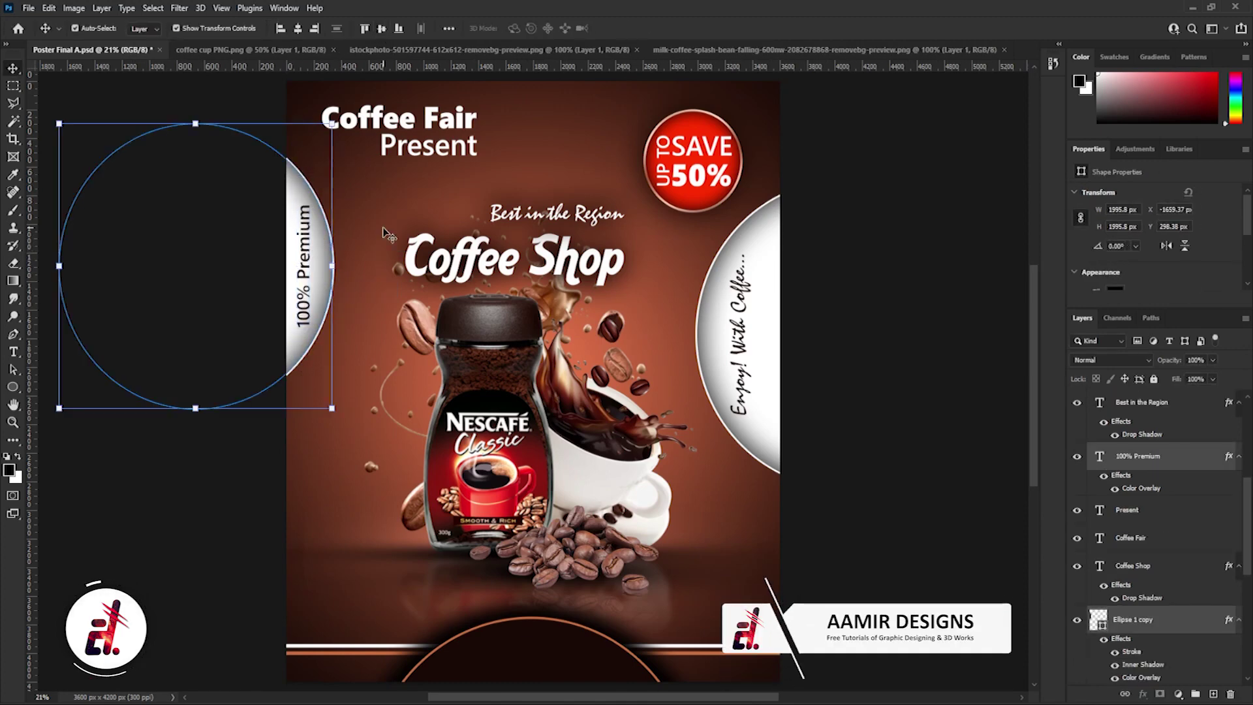
key("shift+Up")
key("shift+Up")
key("shift+Up")
key("shift+Right")
key("shift+Right")
key("shift+Right")
Step: Slightly rotate the 'Enjoy! With Coffee...' side text, then copy Present near the poster bottom
left_click(744, 326)
key("ctrl+t")
left_click_drag(768, 414, 809, 401)
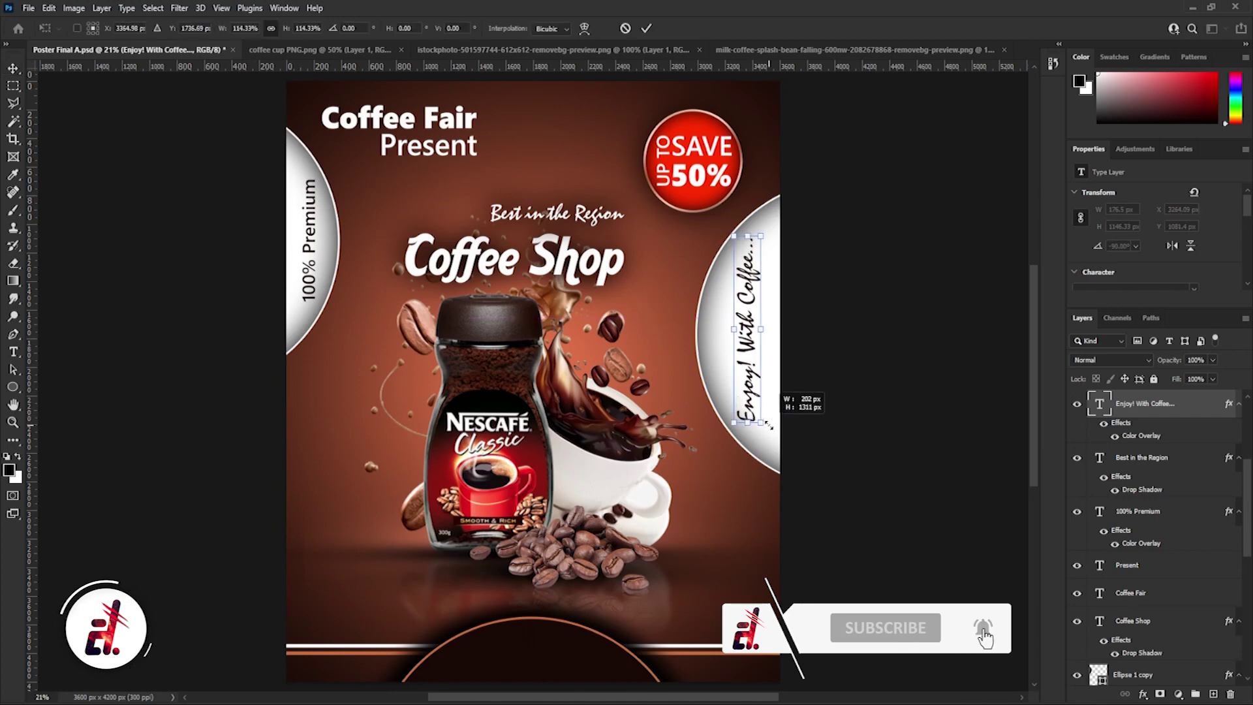
key("Return")
left_click(858, 284)
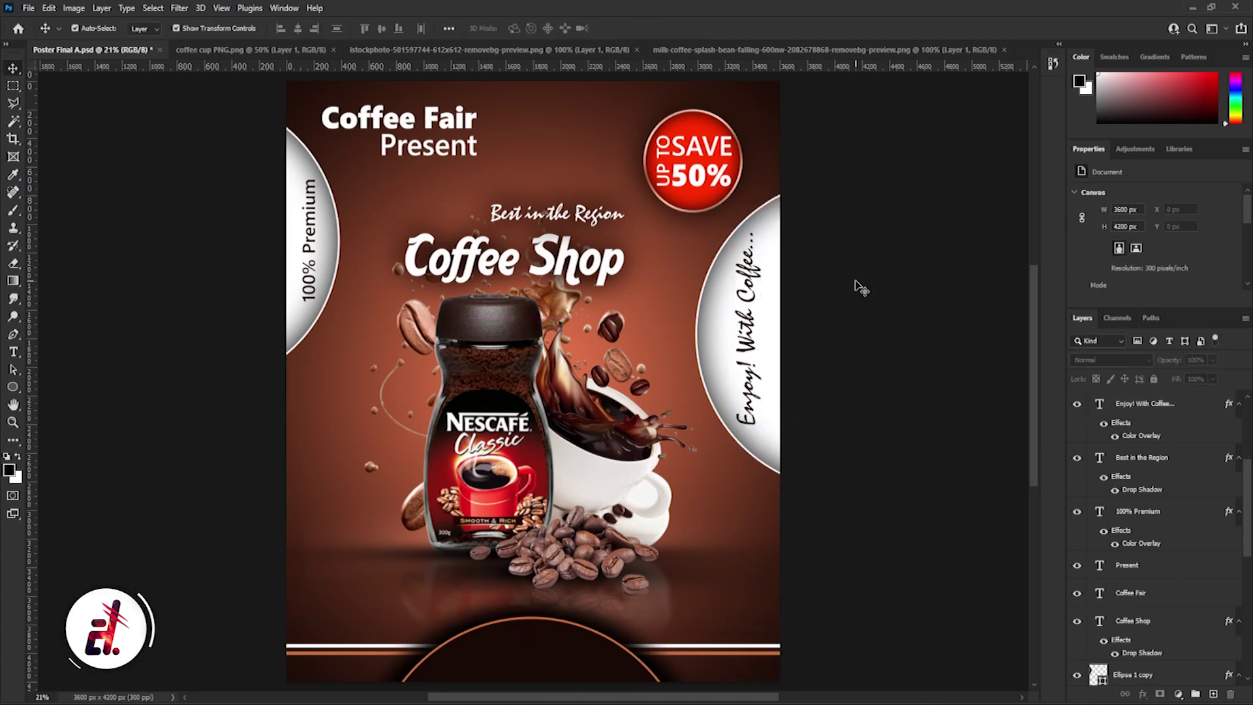
left_click_drag(429, 145, 369, 595)
double_click(370, 596)
type("ww")
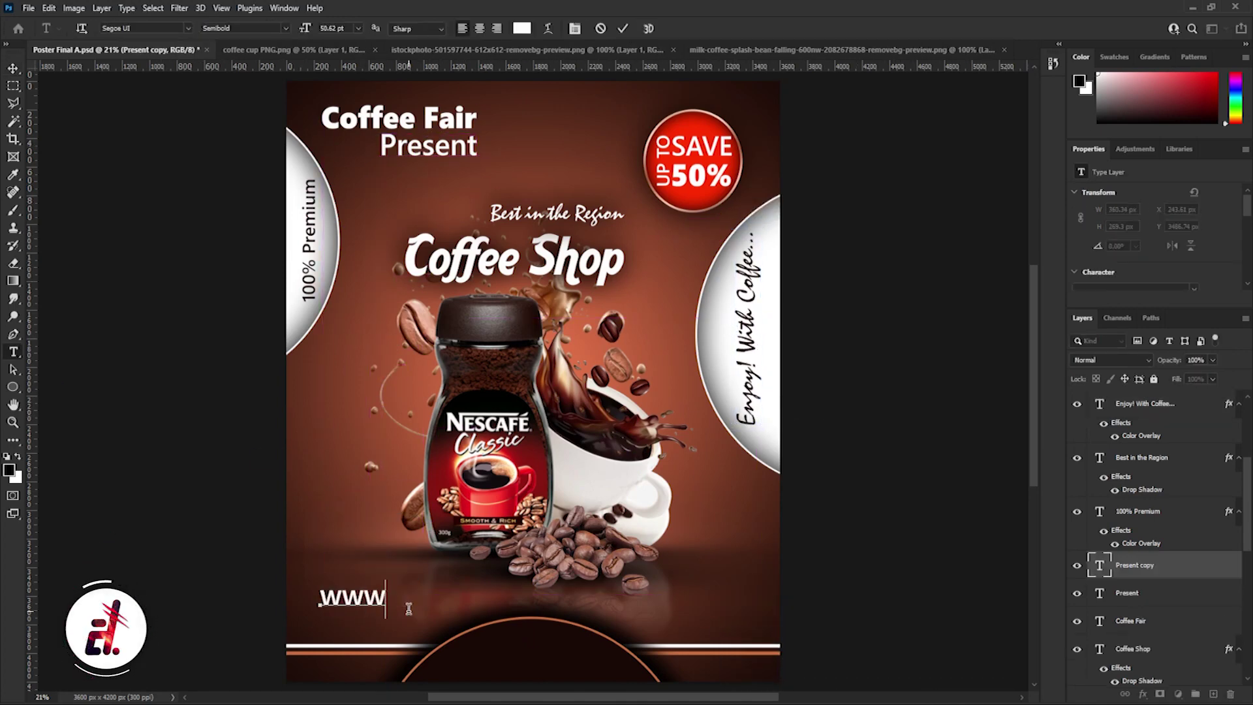
type(".coffeefair.com")
key("ctrl+Return")
key("ctrl+t")
mouse_move(577, 579)
left_mouse_down()
mouse_move(425, 602)
mouse_move(532, 646)
left_mouse_up()
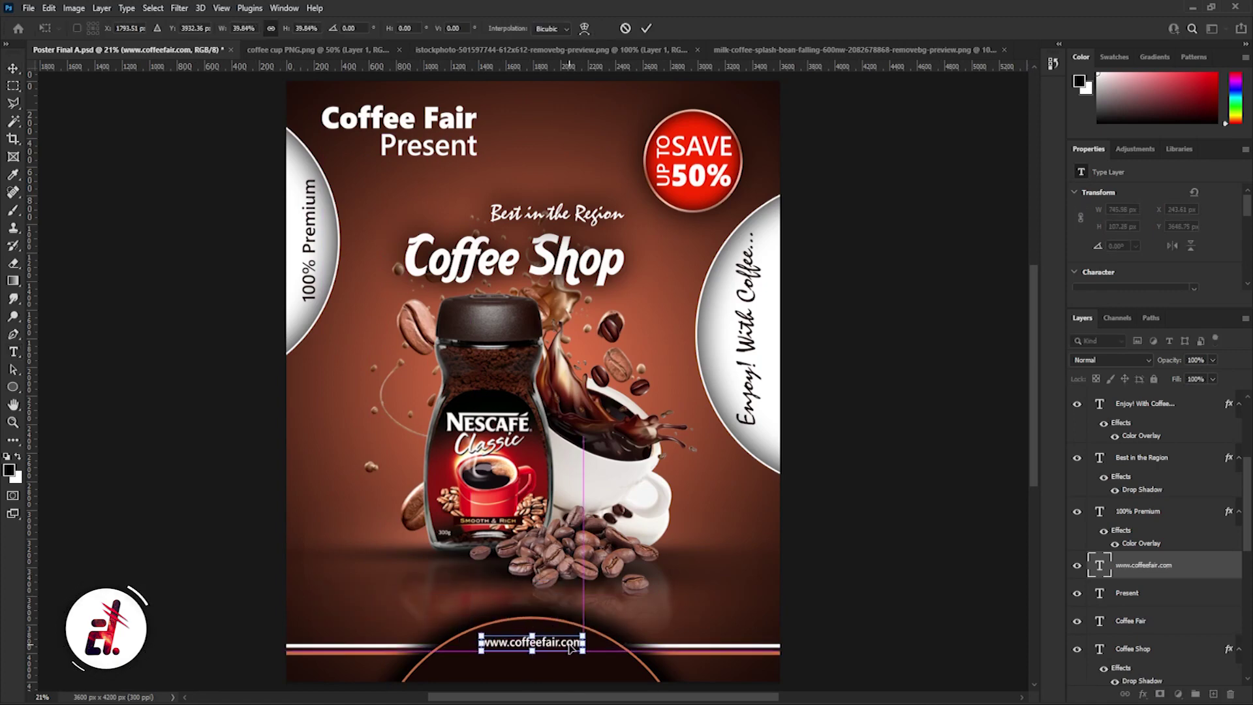
scroll(540, 670, "up", 5, "alt")
left_click(644, 29)
left_click(629, 567)
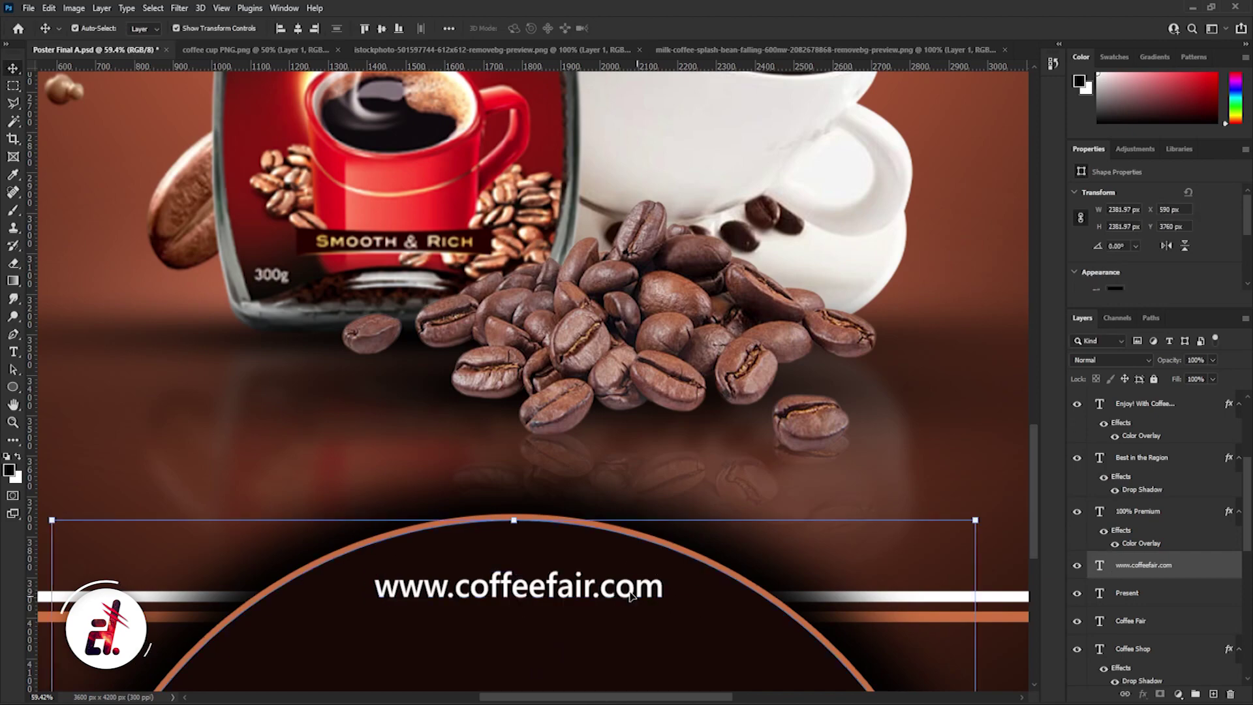
left_click(652, 326)
key("ctrl+0")
Step: Bring the four social icon layers from the icons document into the poster below the URL
left_click(29, 8)
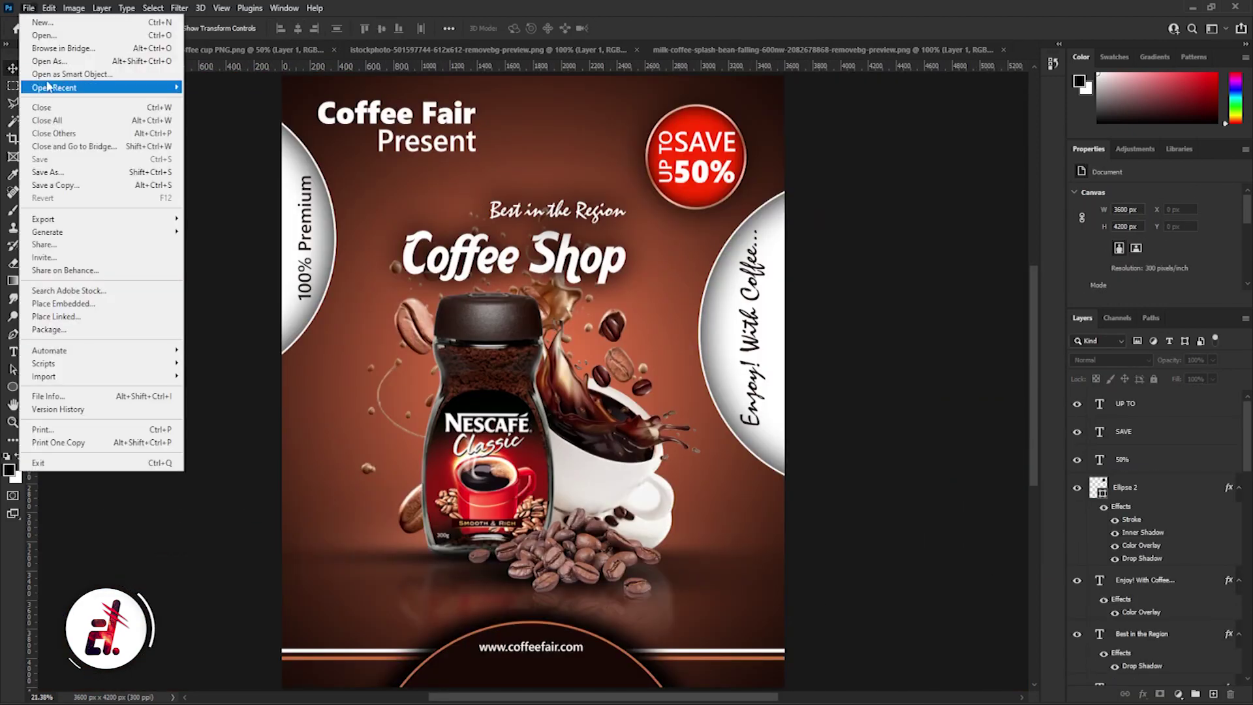
left_click(39, 38)
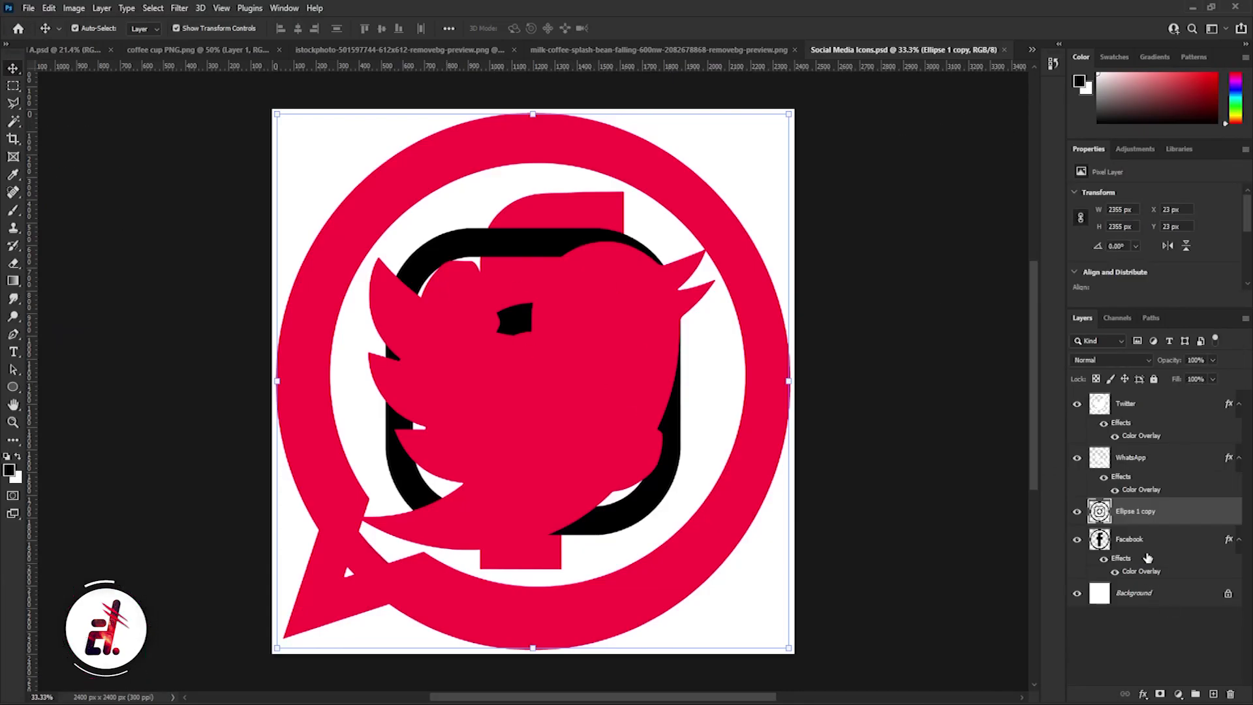
left_click(1136, 415, "shift")
left_click(1129, 539, "shift")
left_click_drag(696, 301, 661, 501)
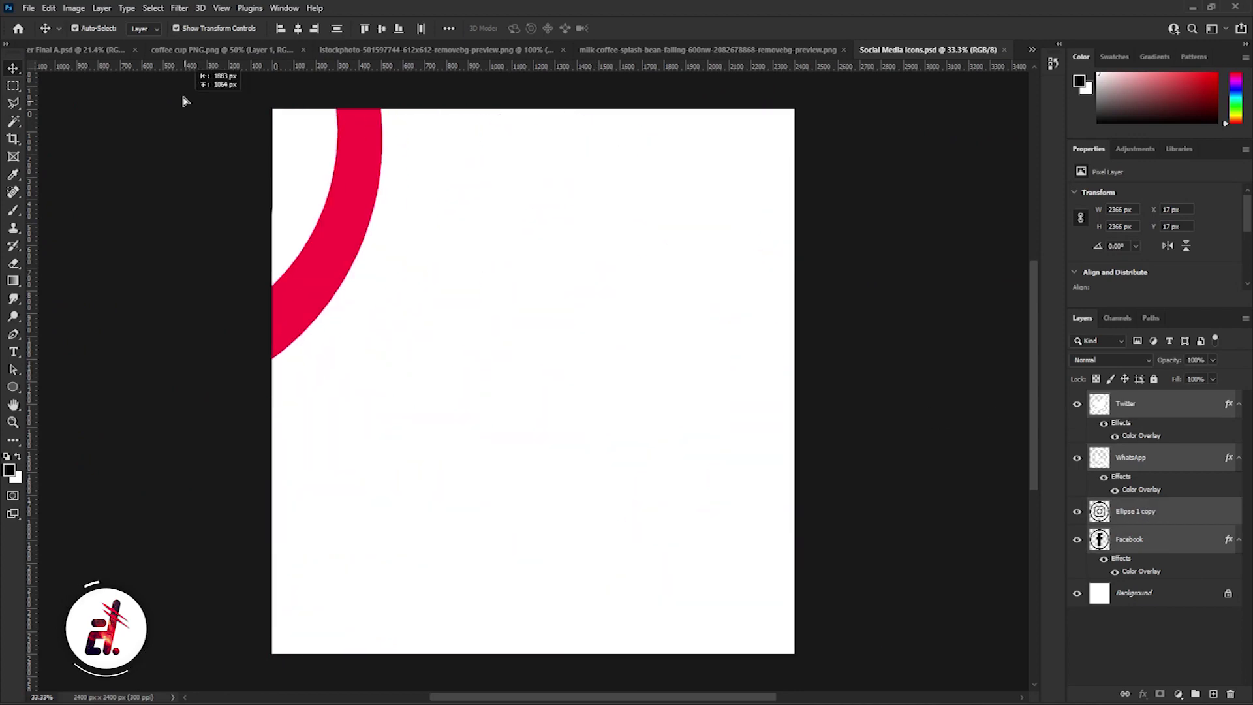
left_click_drag(816, 324, 499, 653)
Step: Shrink the icon group to fit under the URL and space Twitter, Instagram and WhatsApp evenly
scroll(499, 652, "up", 5)
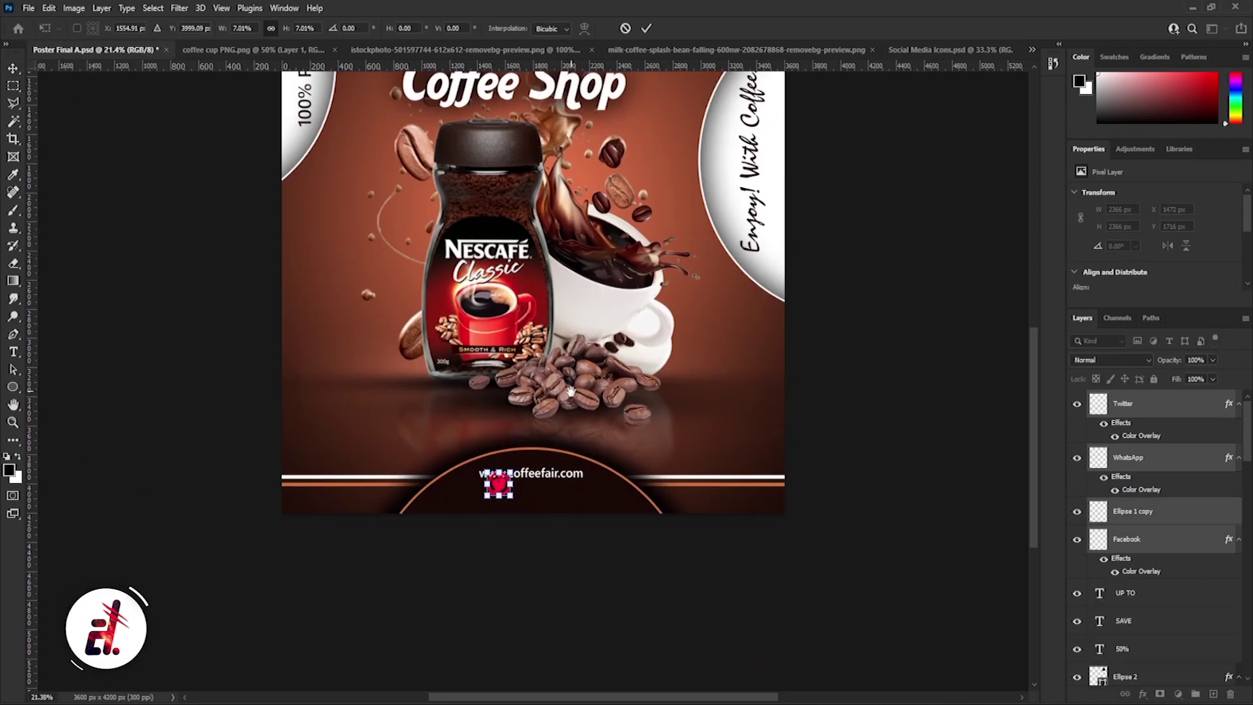
scroll(486, 488, "up", 3)
mouse_move(450, 315)
left_mouse_down()
mouse_move(399, 372)
mouse_move(812, 410)
left_mouse_up()
key("Return")
mouse_move(365, 410)
left_mouse_down()
mouse_move(707, 413)
mouse_move(331, 409)
mouse_move(506, 398)
left_mouse_up()
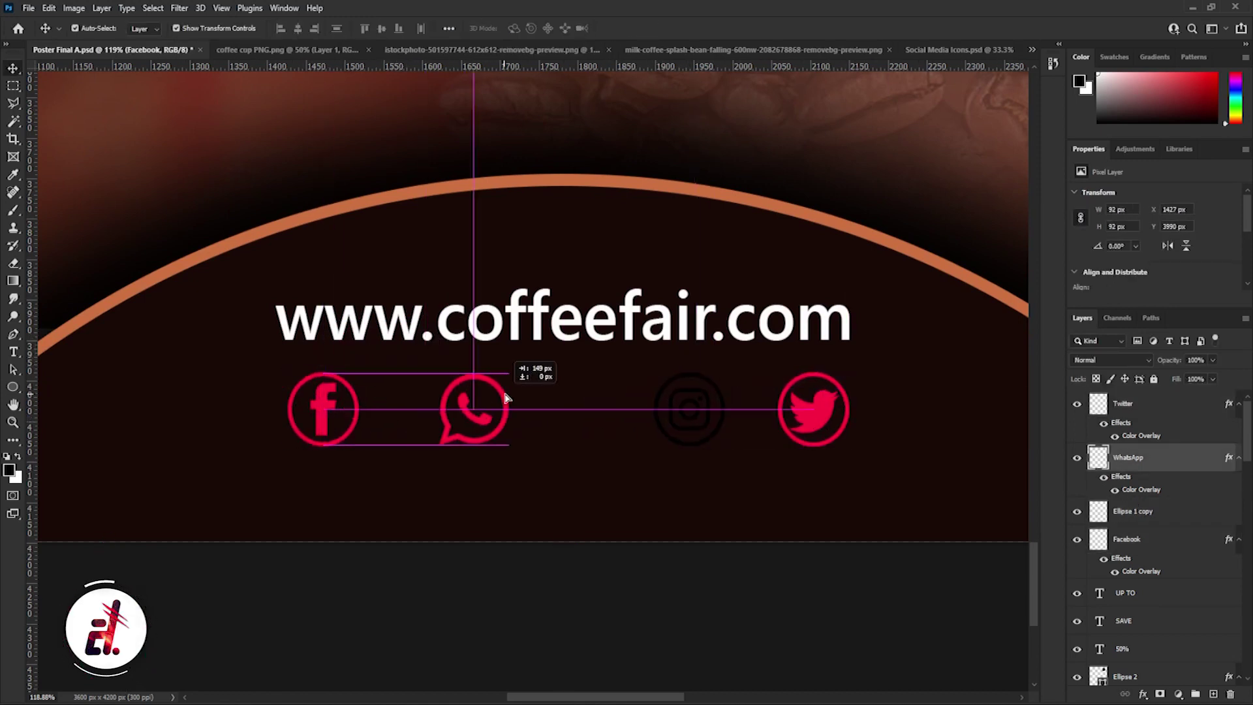
left_click_drag(716, 428, 653, 419)
left_click_drag(517, 420, 522, 421)
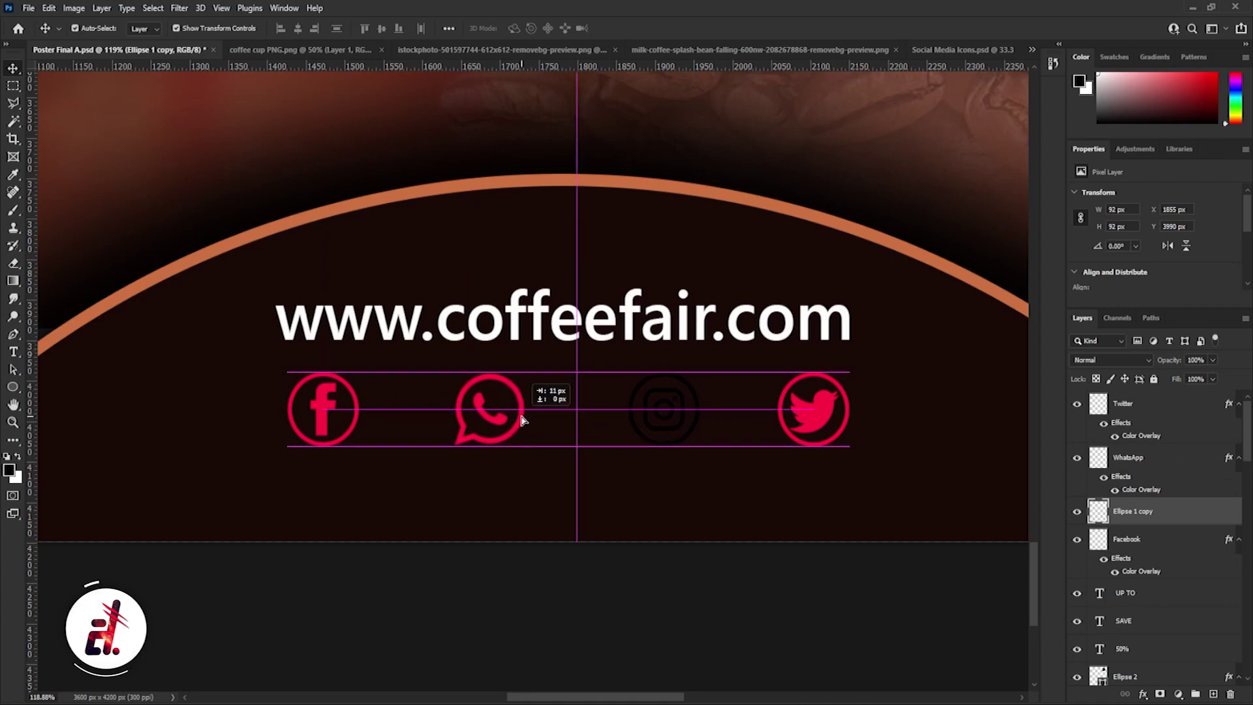
Step: Give the Twitter icon a white Color Overlay layer style
right_click(1125, 403)
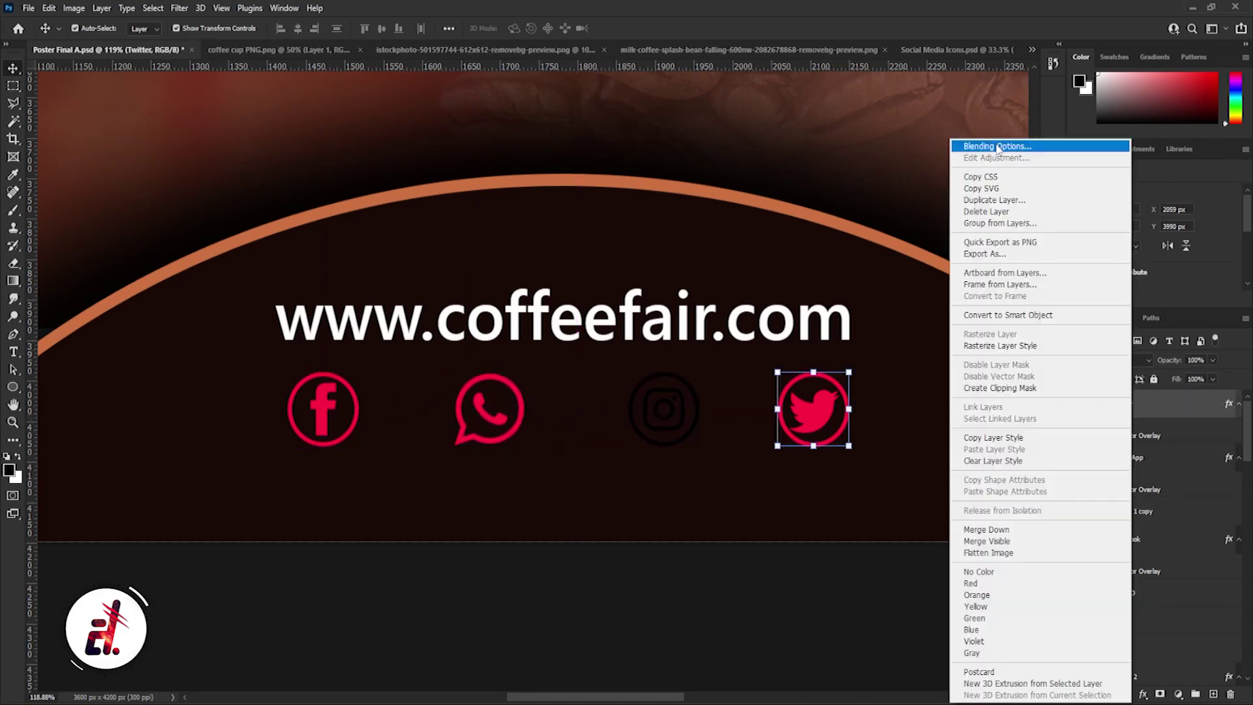
left_click(997, 147)
left_click(793, 451)
left_click(1055, 322)
left_click(707, 293)
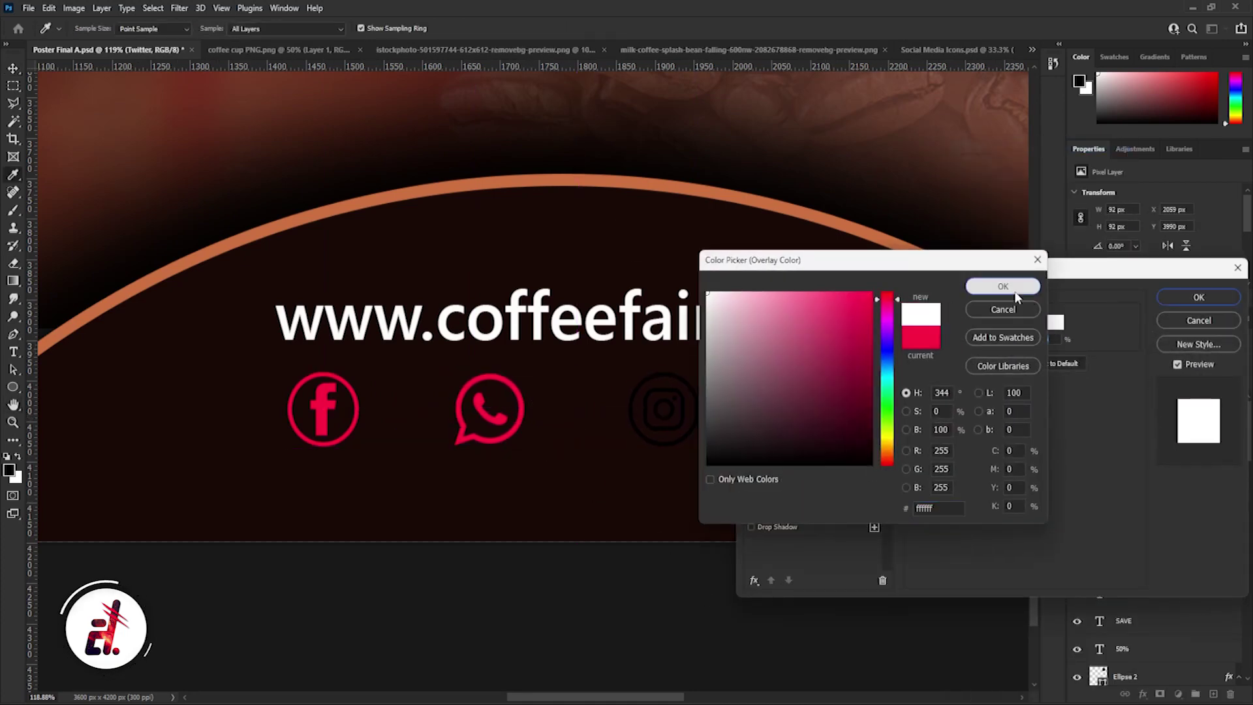
left_click(1003, 288)
left_click(1199, 296)
Step: Copy Twitter's white style onto the Facebook, WhatsApp and Instagram icons
right_click(1157, 404)
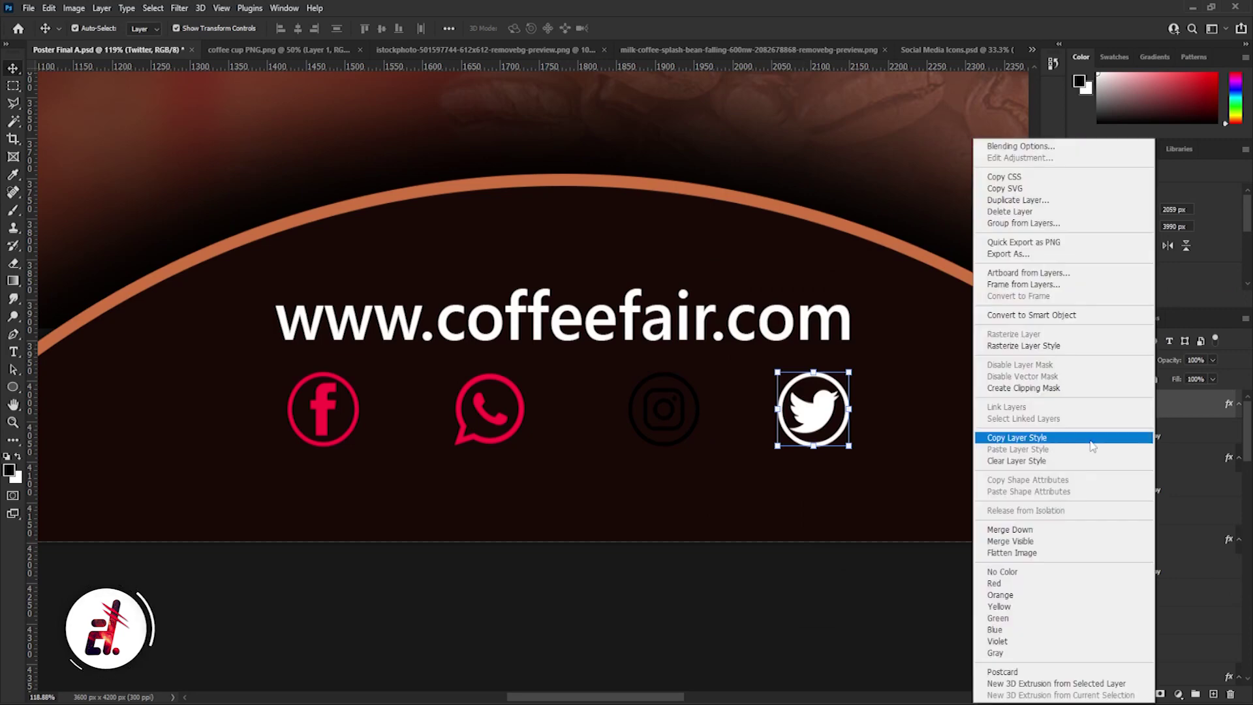
left_click(1091, 443)
left_click(1139, 457)
left_click(1139, 511, "ctrl")
left_click(1139, 539, "ctrl")
right_click(1145, 539)
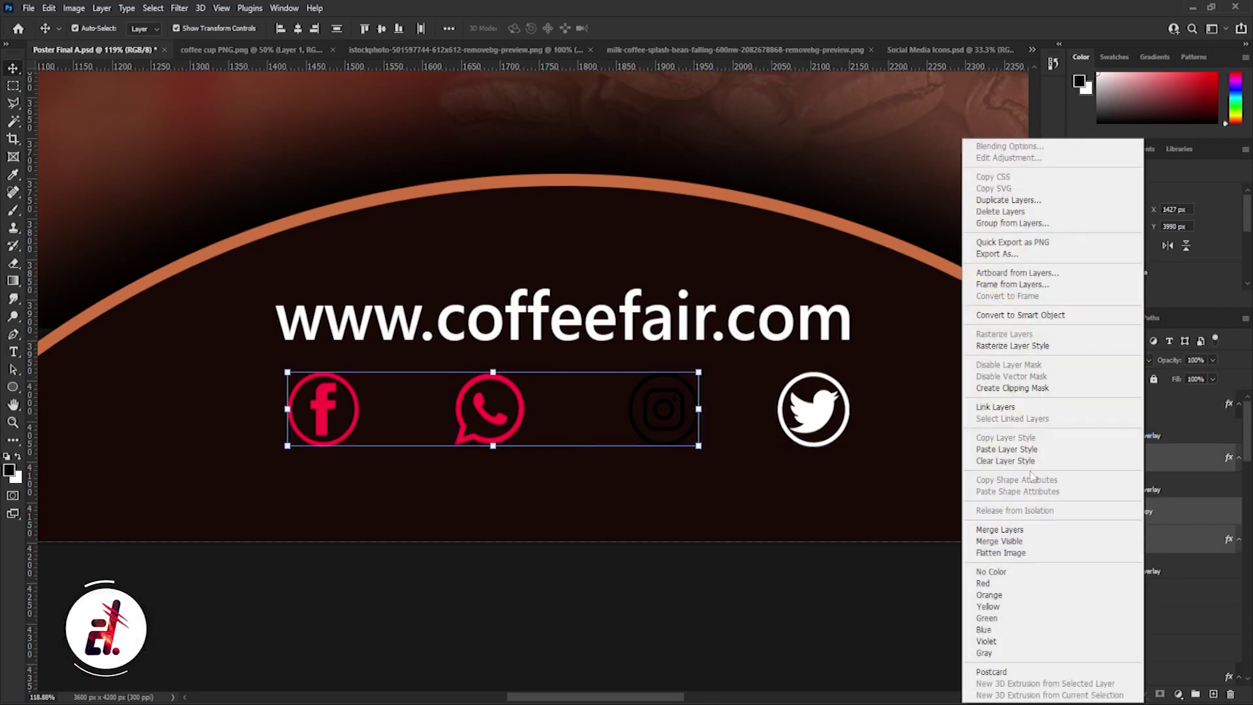
left_click(1024, 450)
Step: Nudge the WhatsApp and Instagram icons and the URL text into alignment
left_click(807, 563)
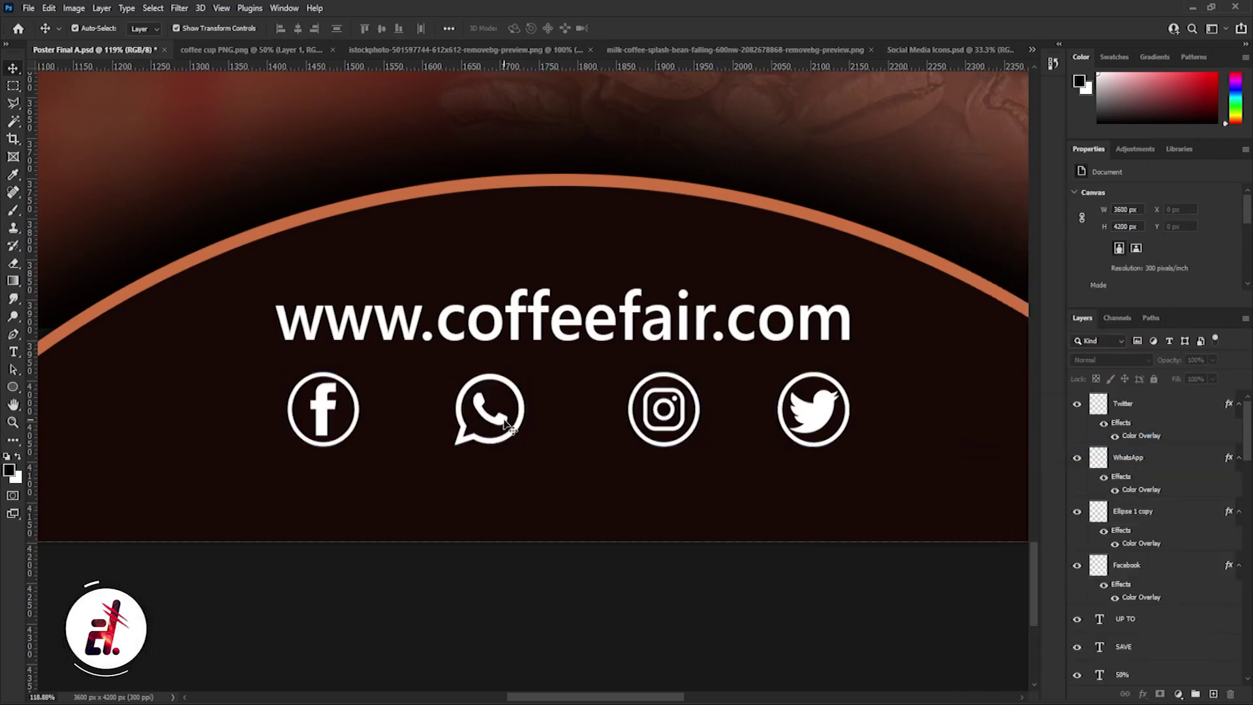
left_click_drag(508, 425, 512, 424)
left_click(554, 185)
left_click_drag(666, 411, 662, 411)
left_click(697, 573)
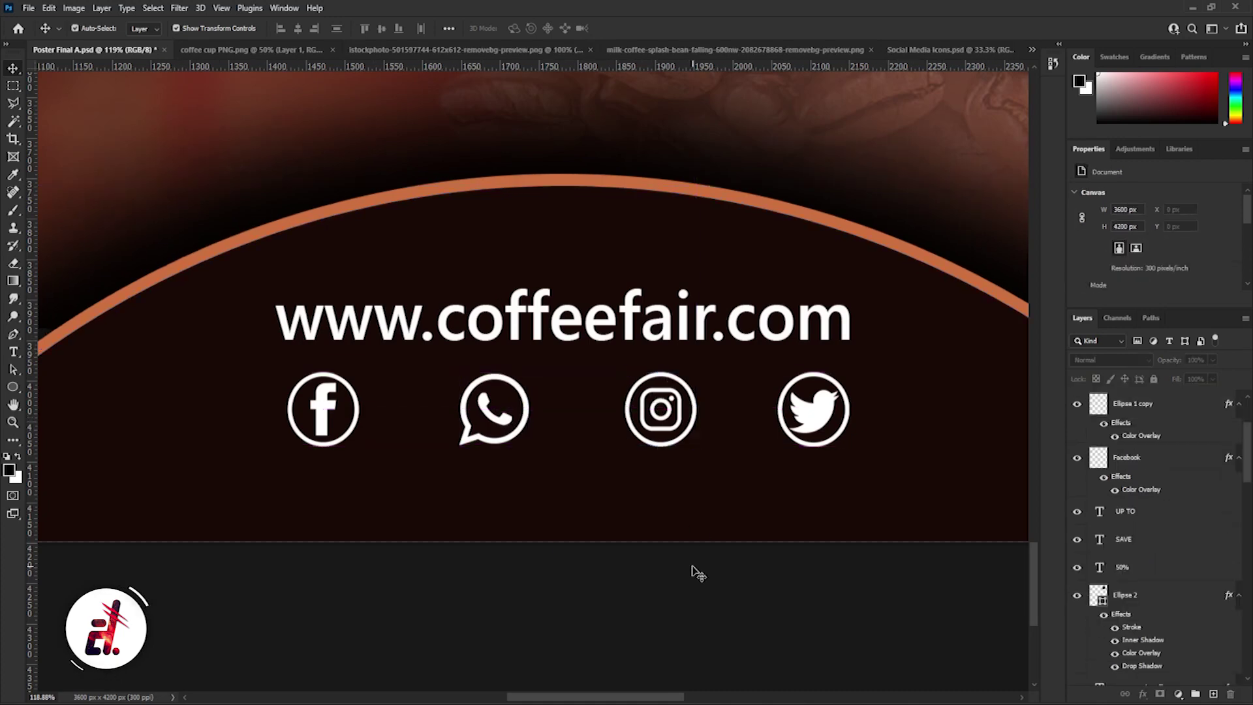
left_click_drag(777, 319, 769, 304)
key("ctrl+0")
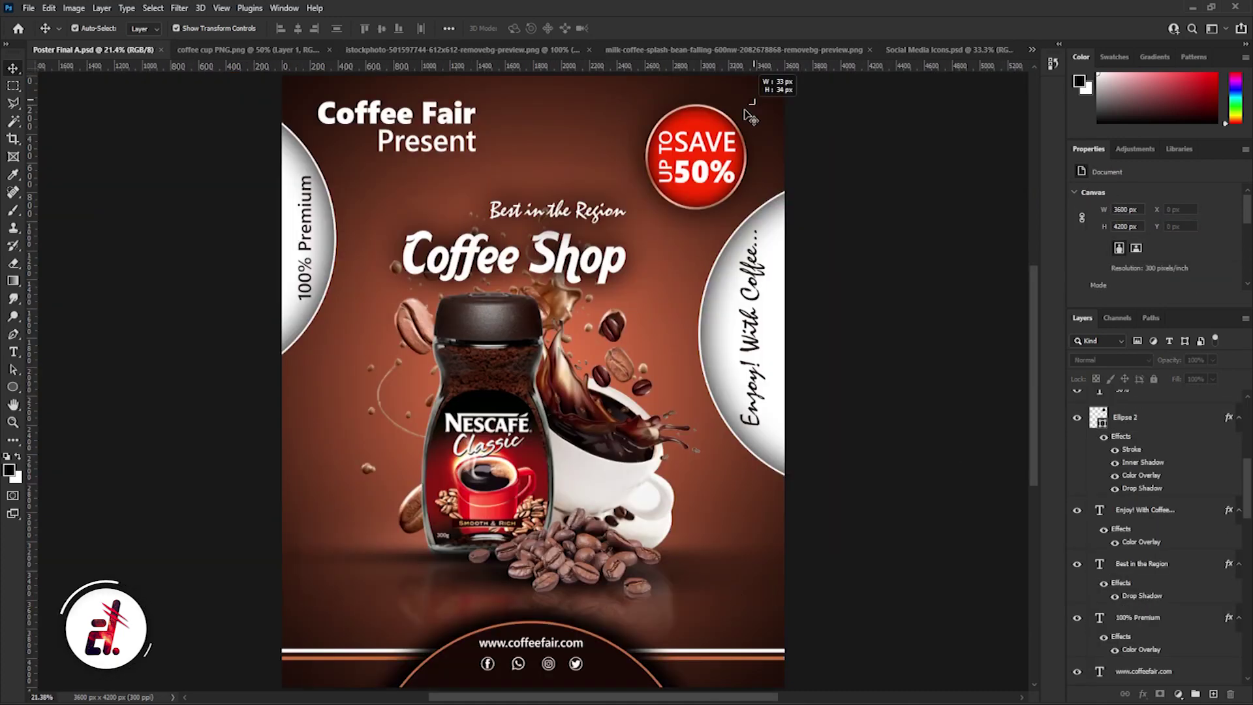
Step: Shrink and reposition the SAVE 50% badge and slightly enlarge the Coffee Shop heading
left_click(750, 216)
left_click(698, 179)
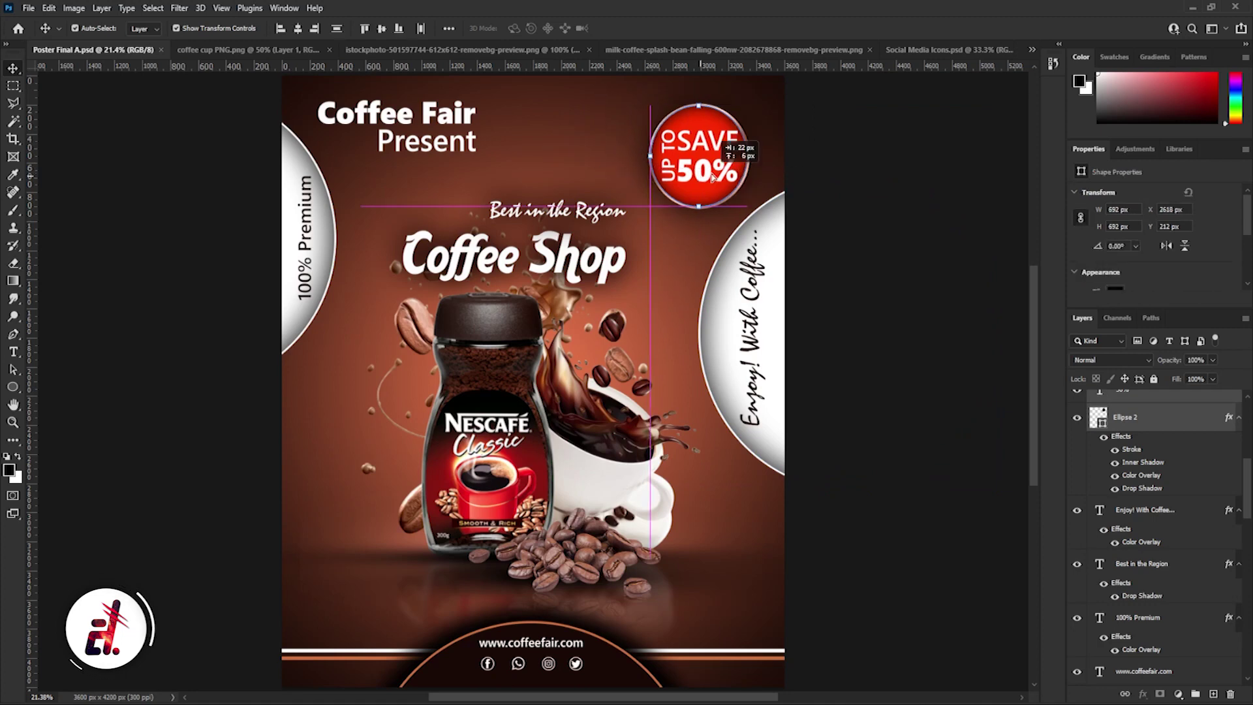
left_click_drag(743, 207, 729, 180)
left_click(692, 346)
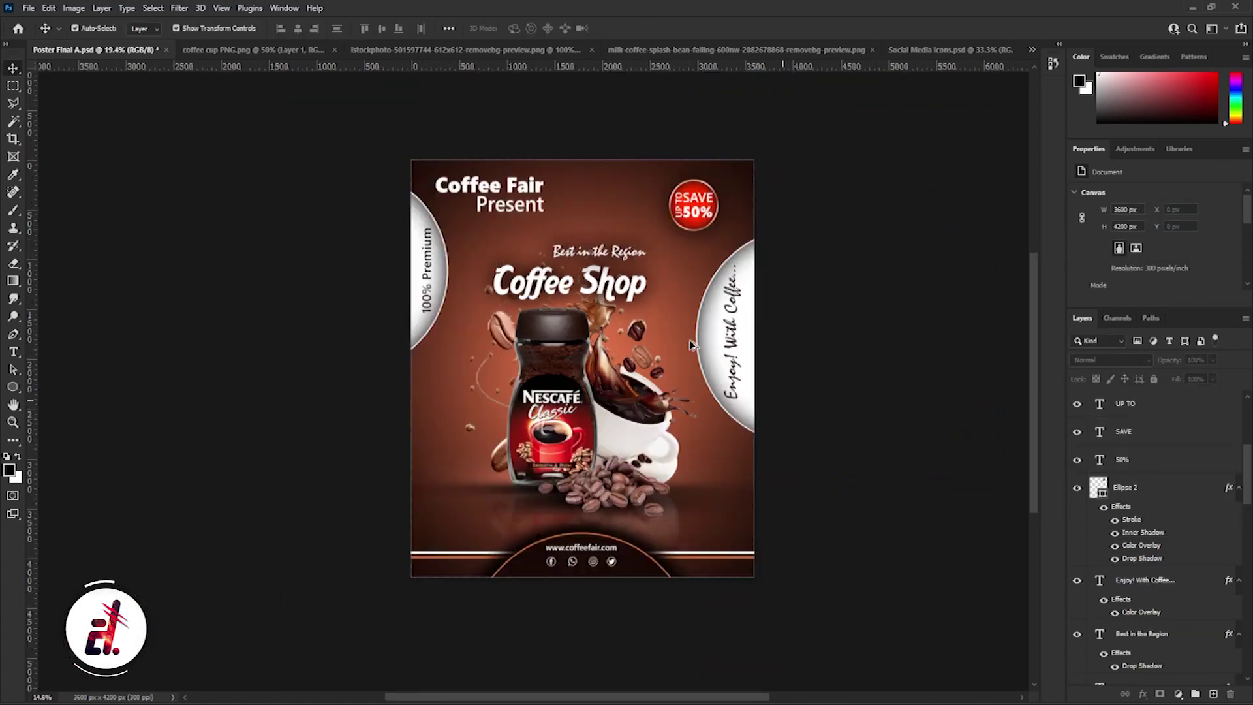
left_click(516, 258)
left_click_drag(626, 287, 644, 291)
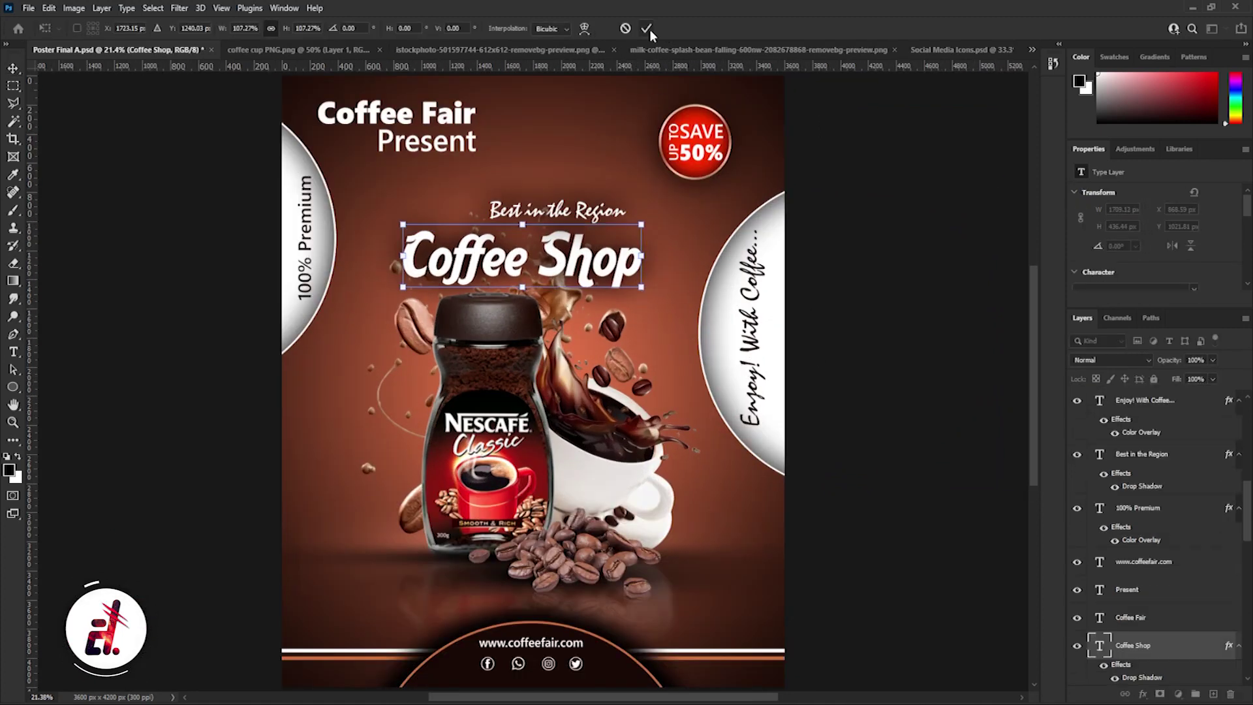
left_click(963, 339)
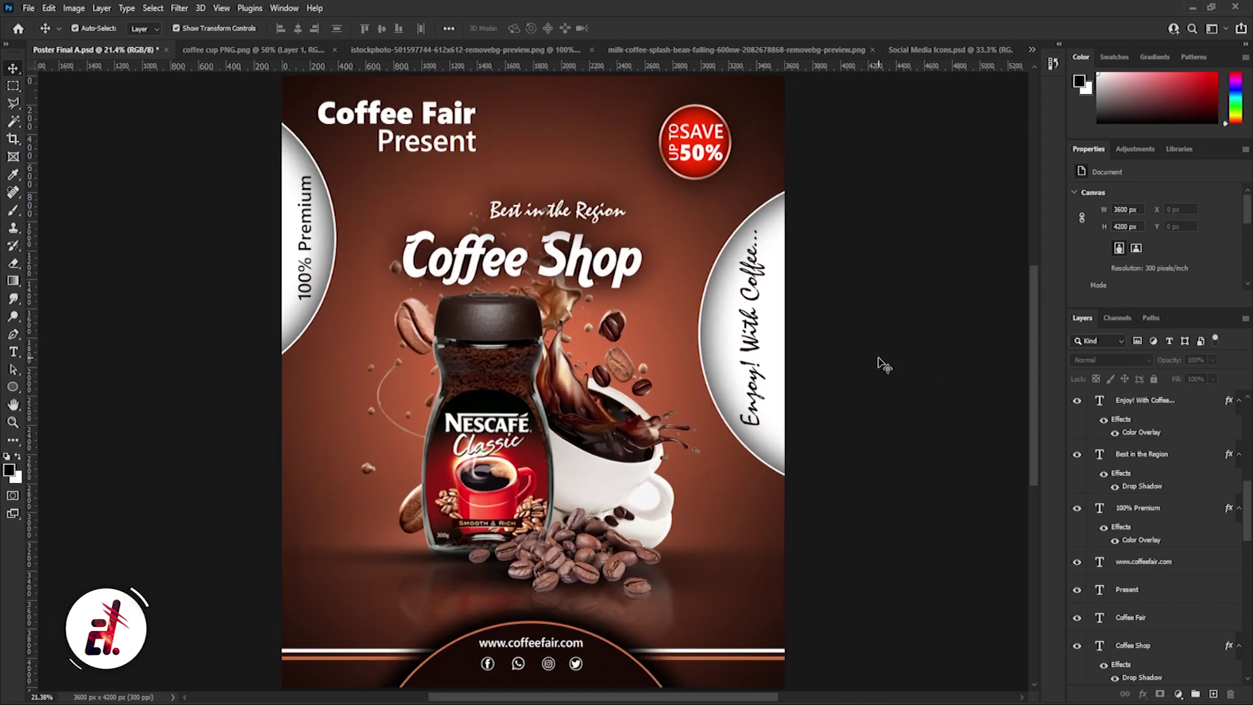
Step: Enlarge the jar and cup group slightly and shift it left
scroll(1185, 530, "down", 5)
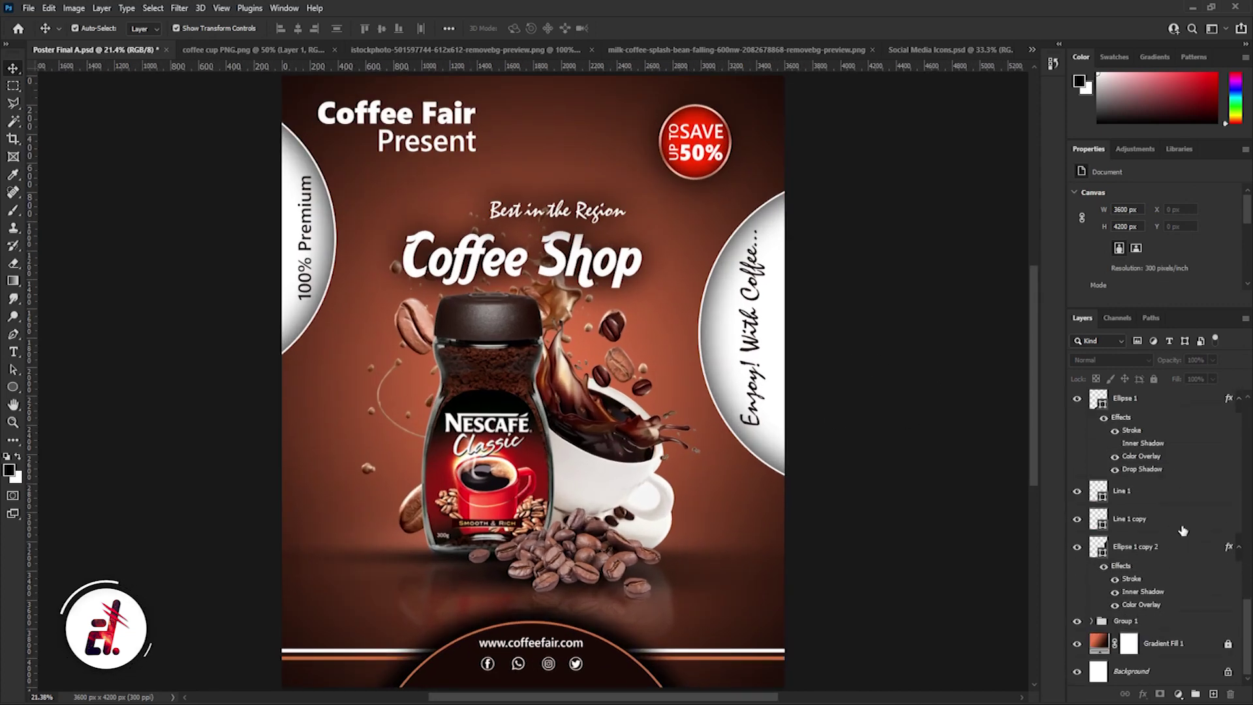
left_click(1129, 620)
key("ctrl+t")
left_click_drag(873, 194, 889, 195)
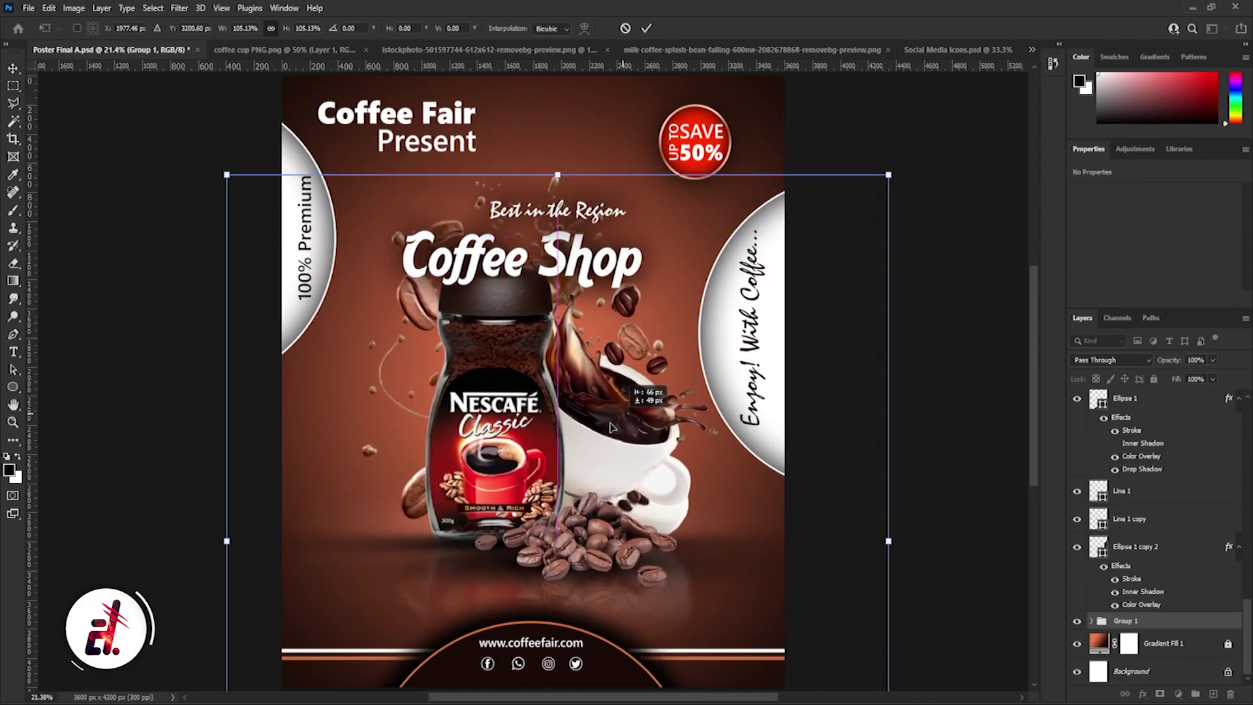
left_click_drag(623, 418, 590, 443)
left_click_drag(861, 200, 872, 190)
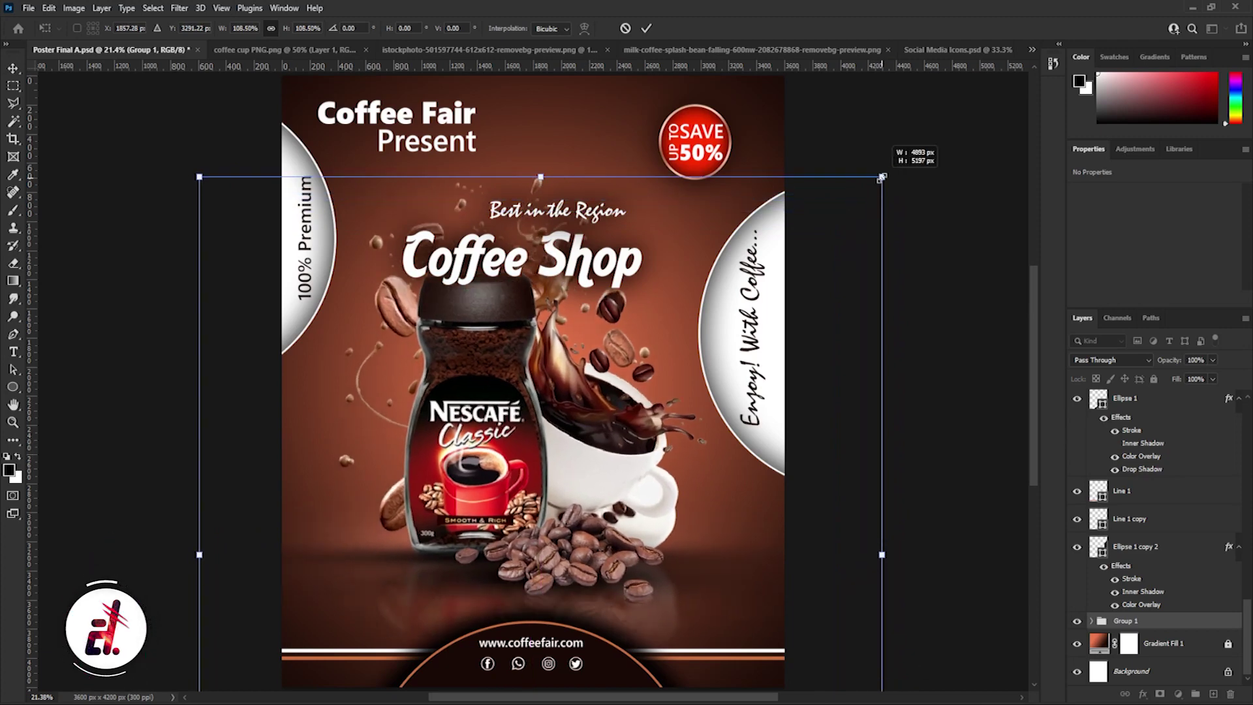
key("Return")
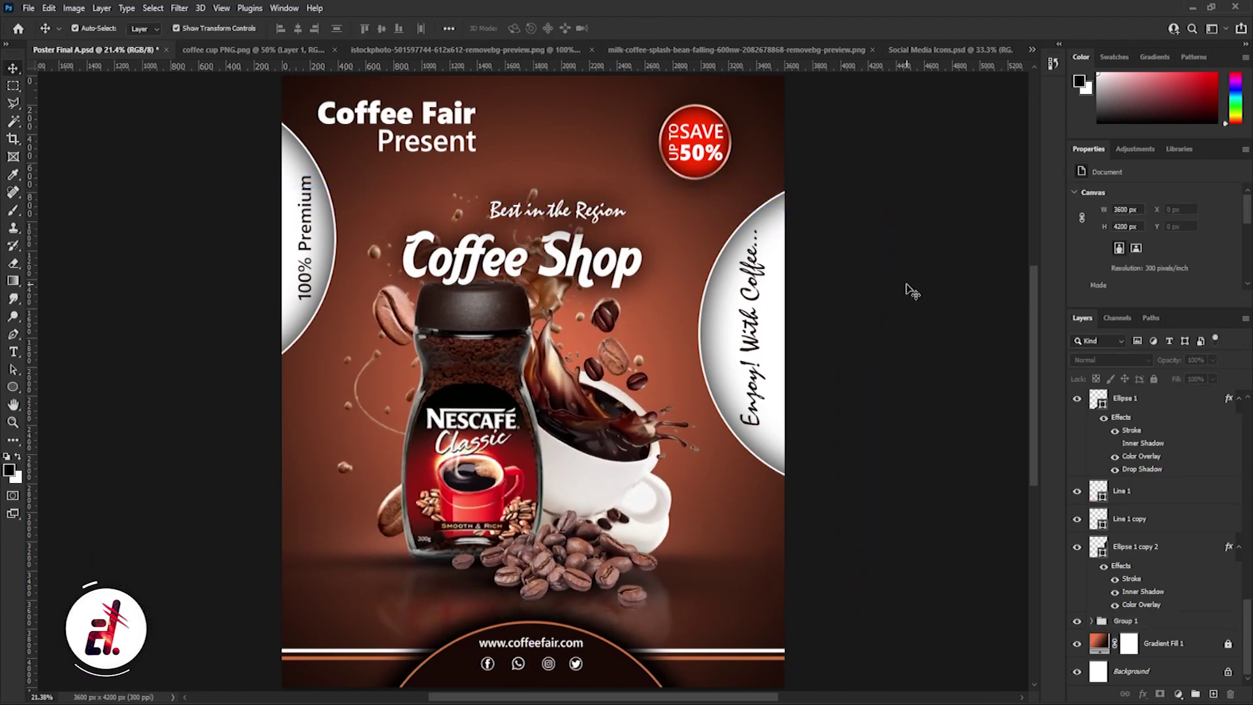
Step: Move the Coffee Shop heading up and stamp all visible layers into a merged layer
left_click(587, 252)
left_click_drag(587, 251, 591, 239)
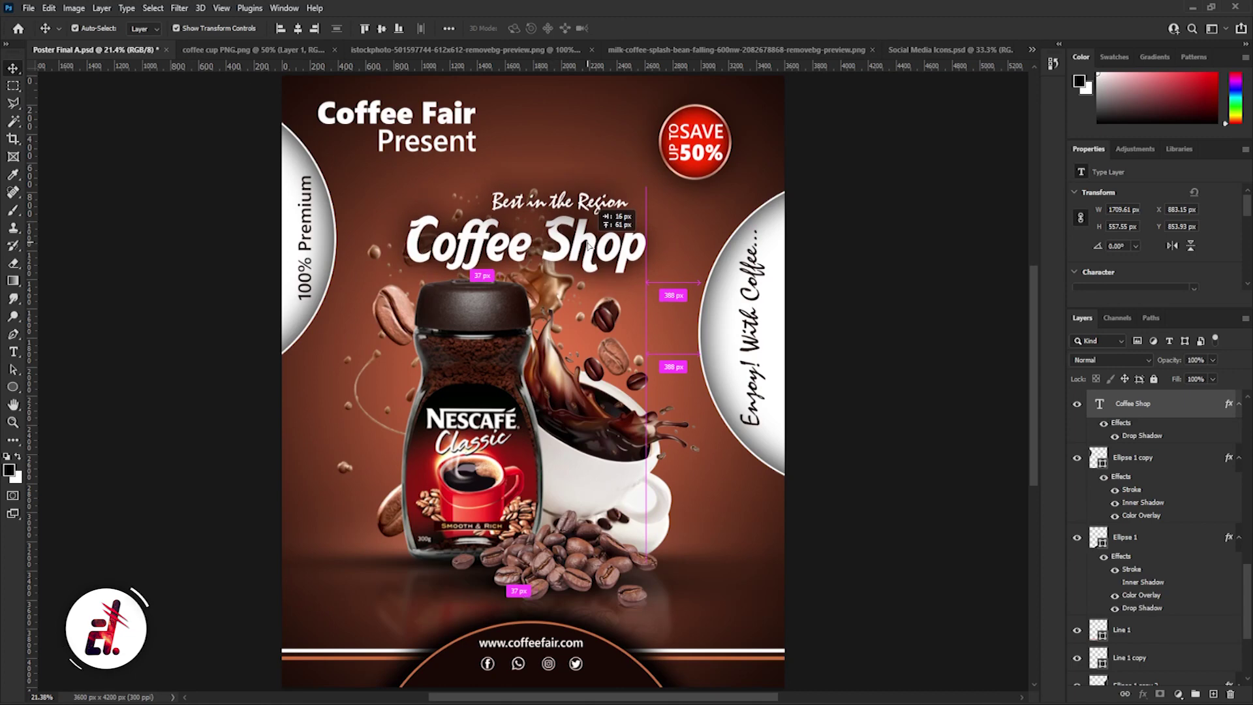
key("ctrl+alt+shift+e")
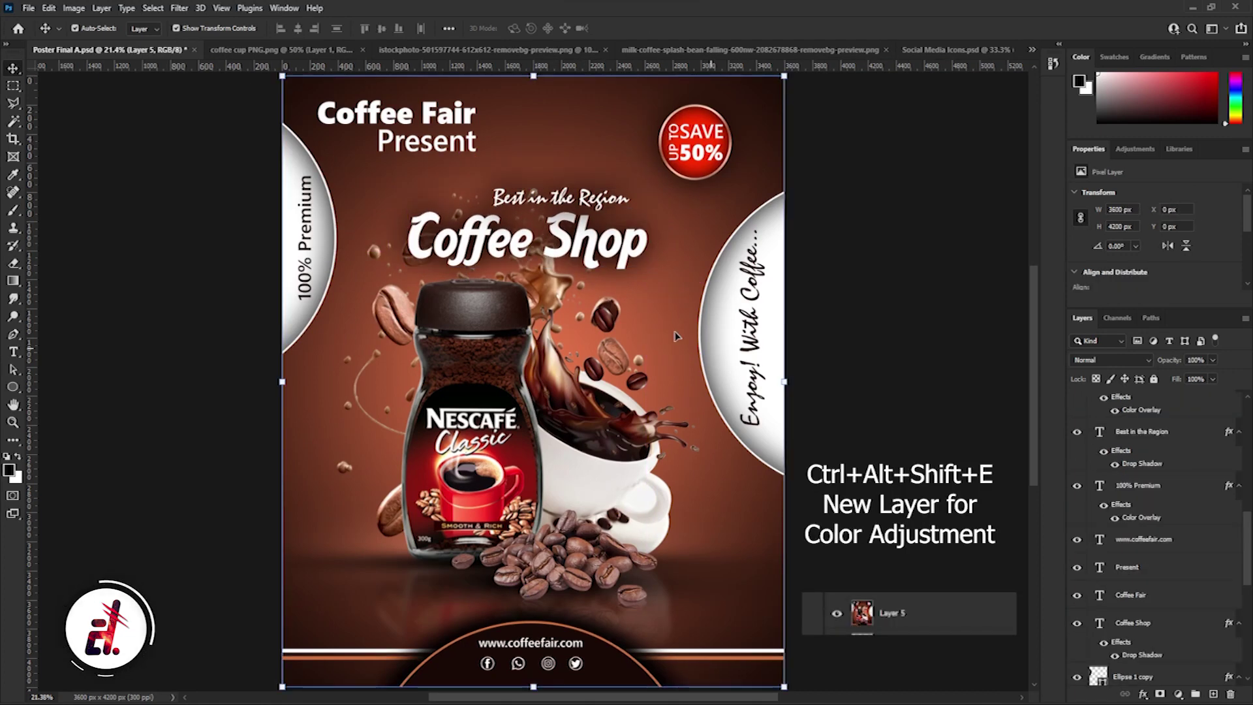
Step: In Camera Raw's Basic panel, raise Vibrance and Saturation to +12 and cool the temperature slightly
left_click(180, 8)
left_click(280, 112)
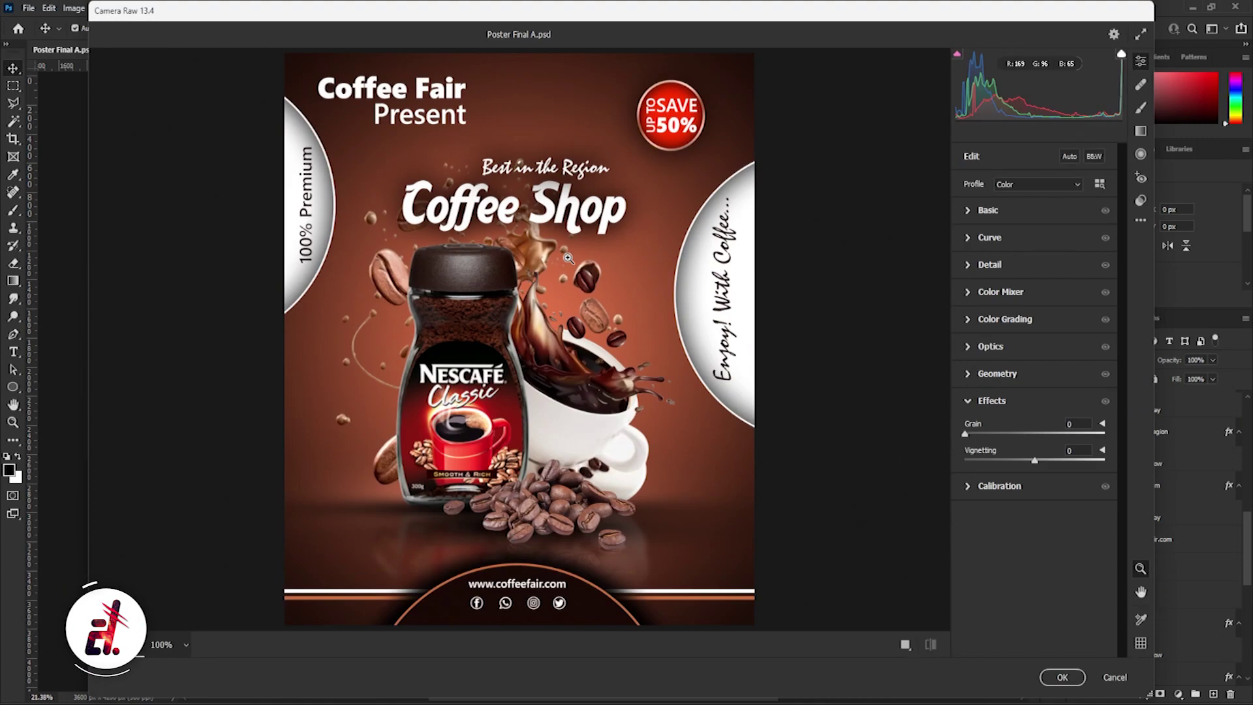
left_click(969, 211)
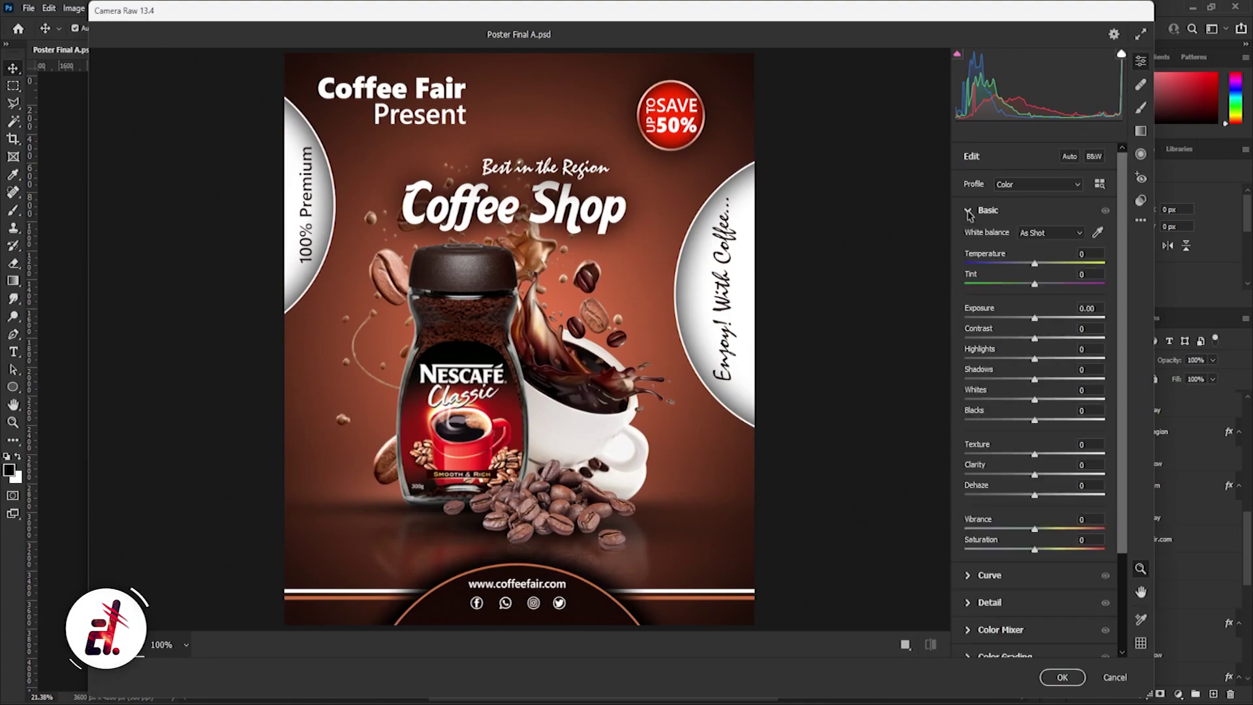
left_click_drag(1034, 528, 1051, 529)
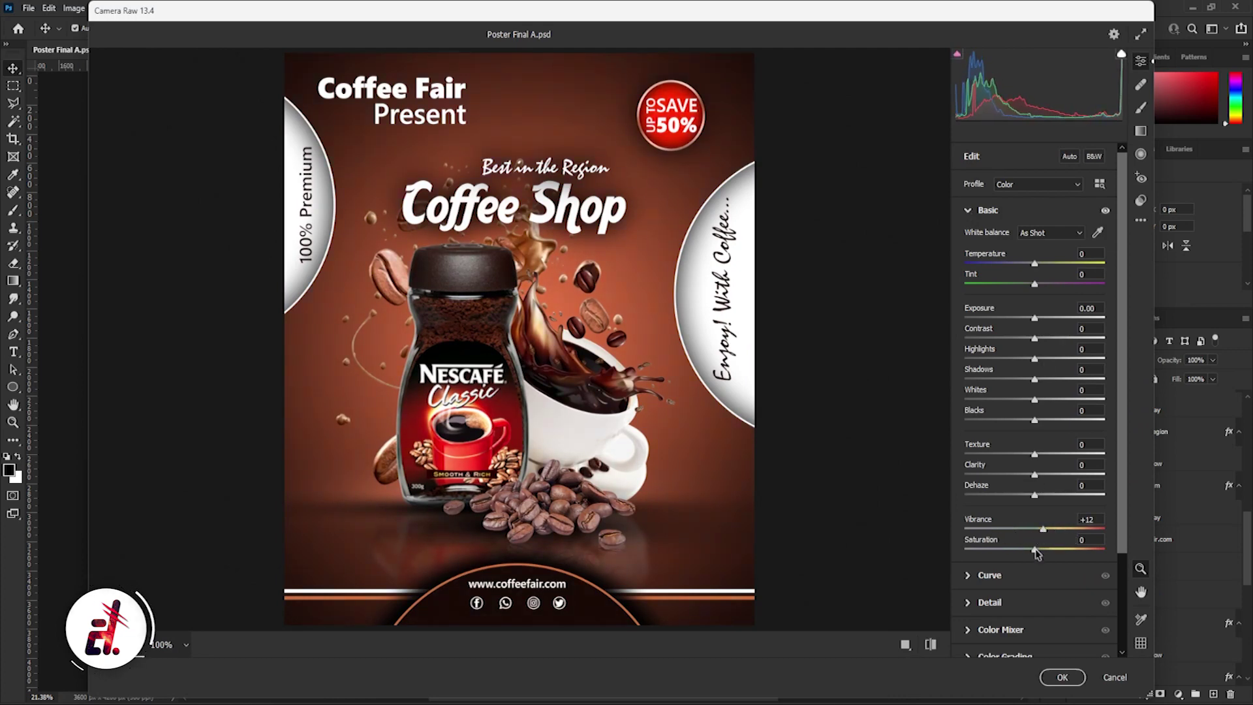
left_click_drag(1035, 550, 1044, 551)
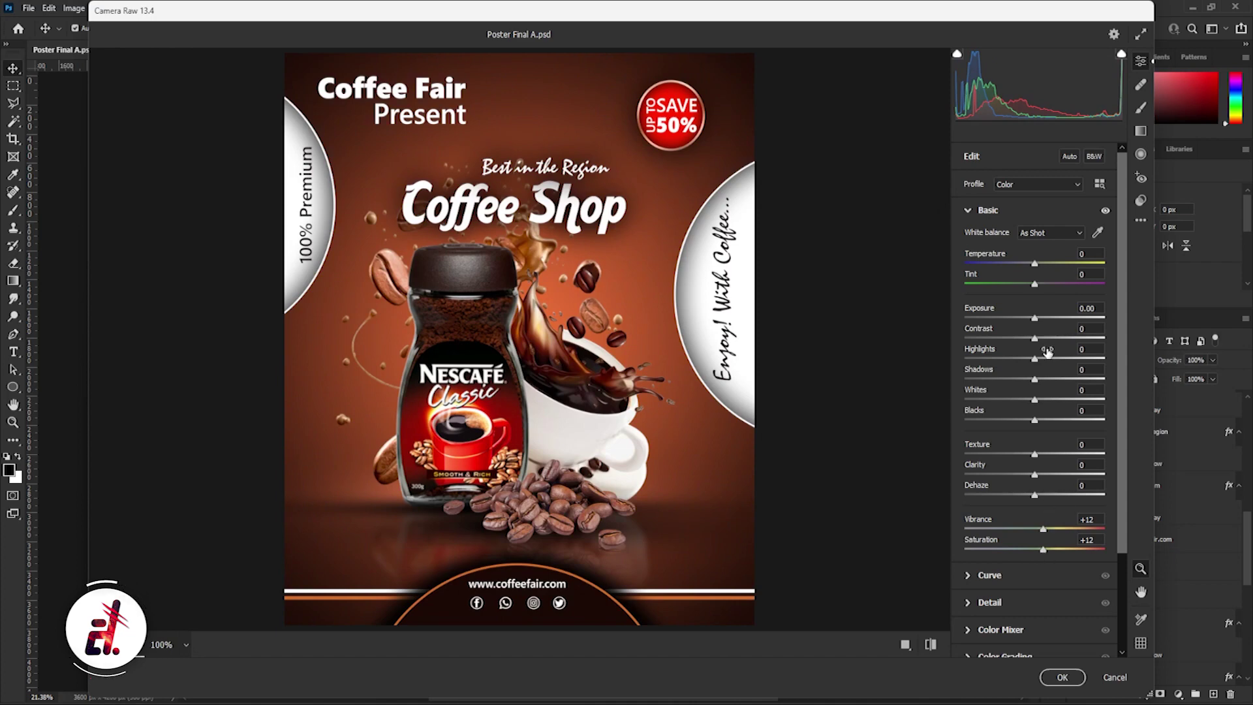
left_click_drag(1036, 266, 1033, 274)
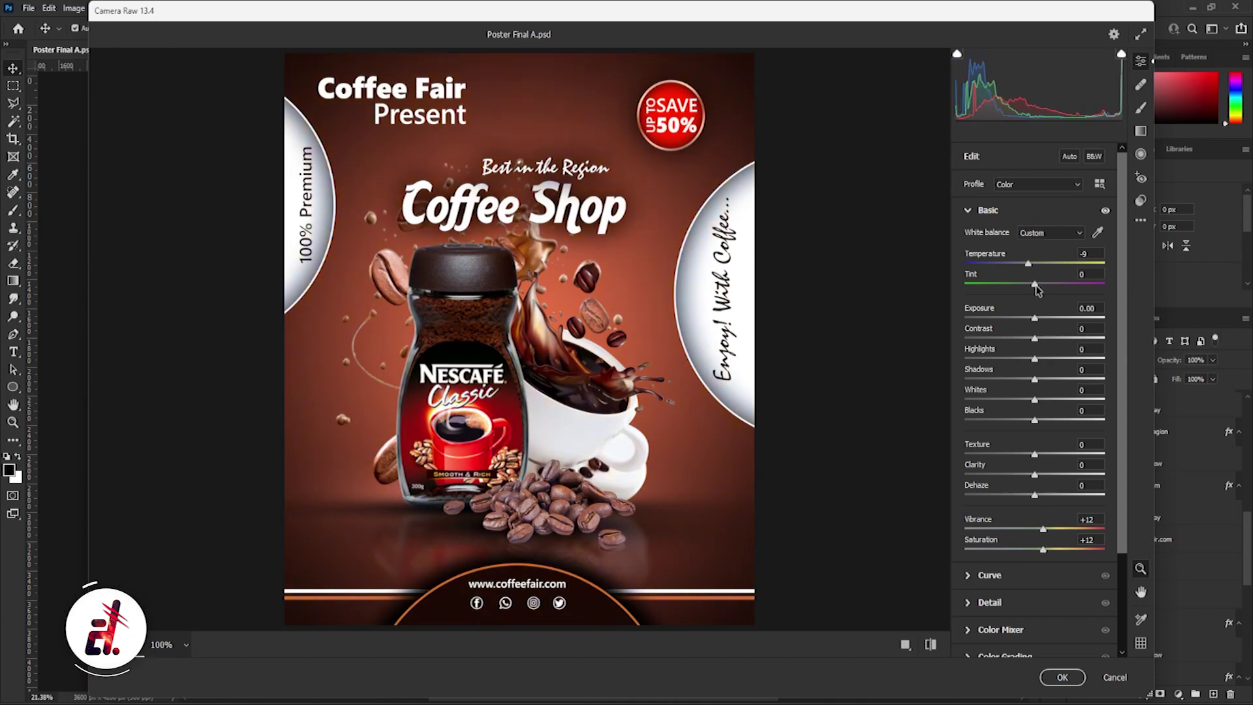
left_click_drag(1033, 285, 1029, 285)
Step: Boost Contrast to +33, tweak Blacks, set Clarity to +25 and apply the filter
mouse_move(1035, 338)
left_mouse_down()
mouse_move(1062, 339)
mouse_move(1039, 368)
left_mouse_up()
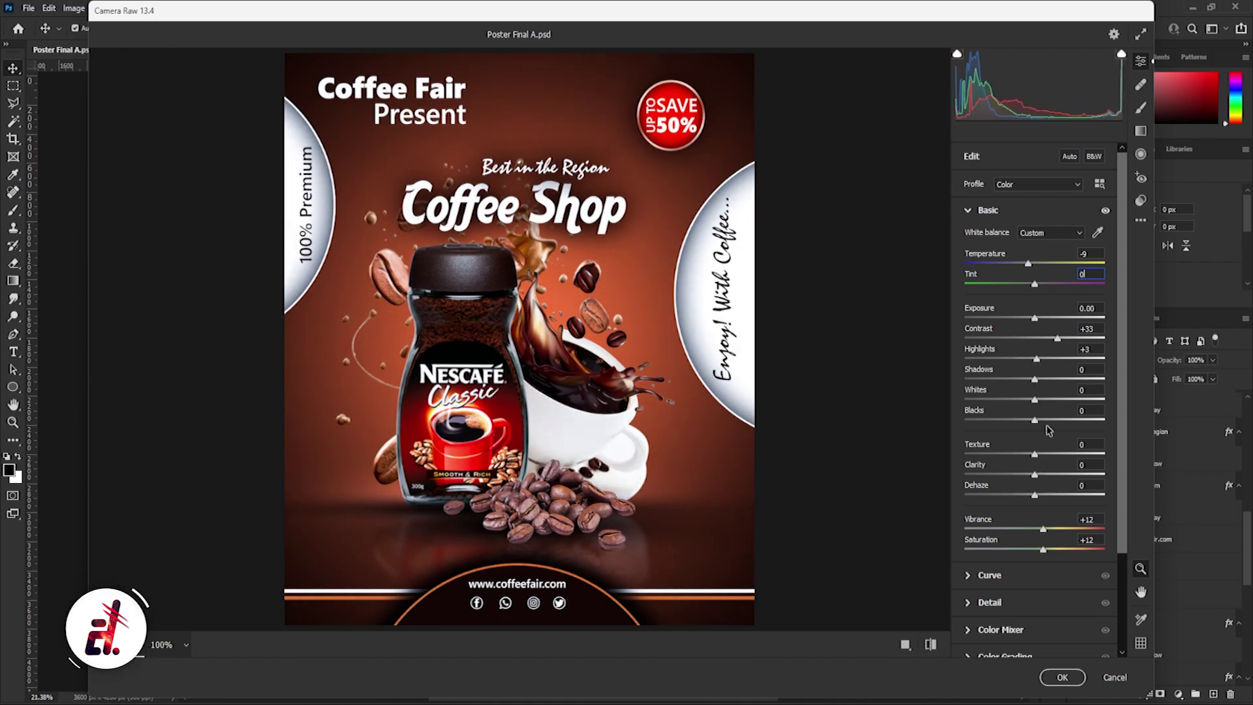
mouse_move(1033, 419)
left_mouse_down()
mouse_move(1005, 420)
mouse_move(1039, 420)
left_mouse_up()
left_click_drag(1035, 474, 1050, 474)
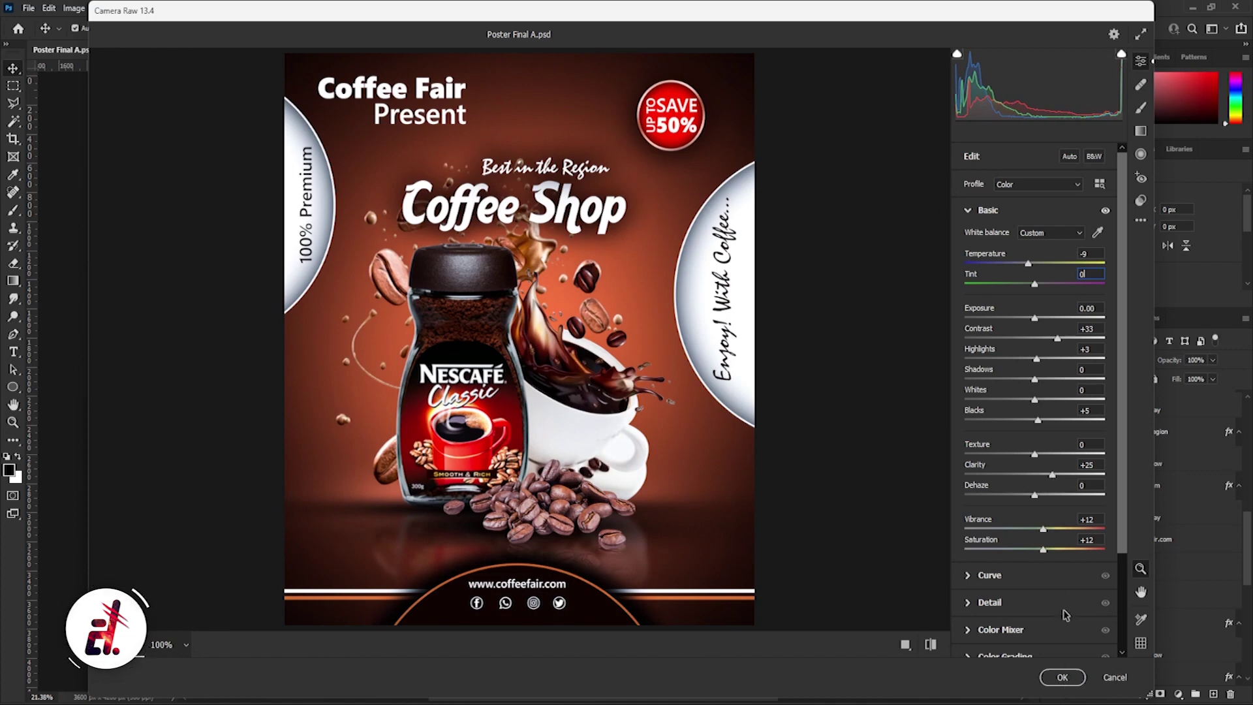
left_click(1062, 677)
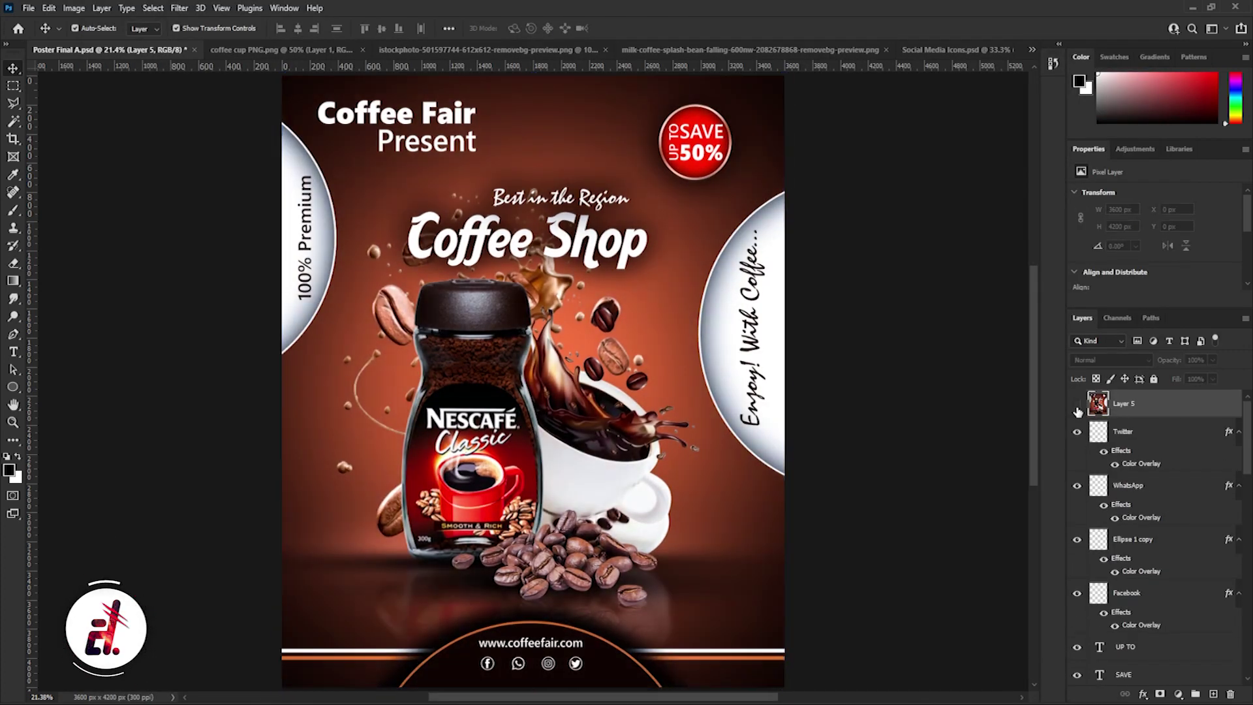
left_click(795, 232)
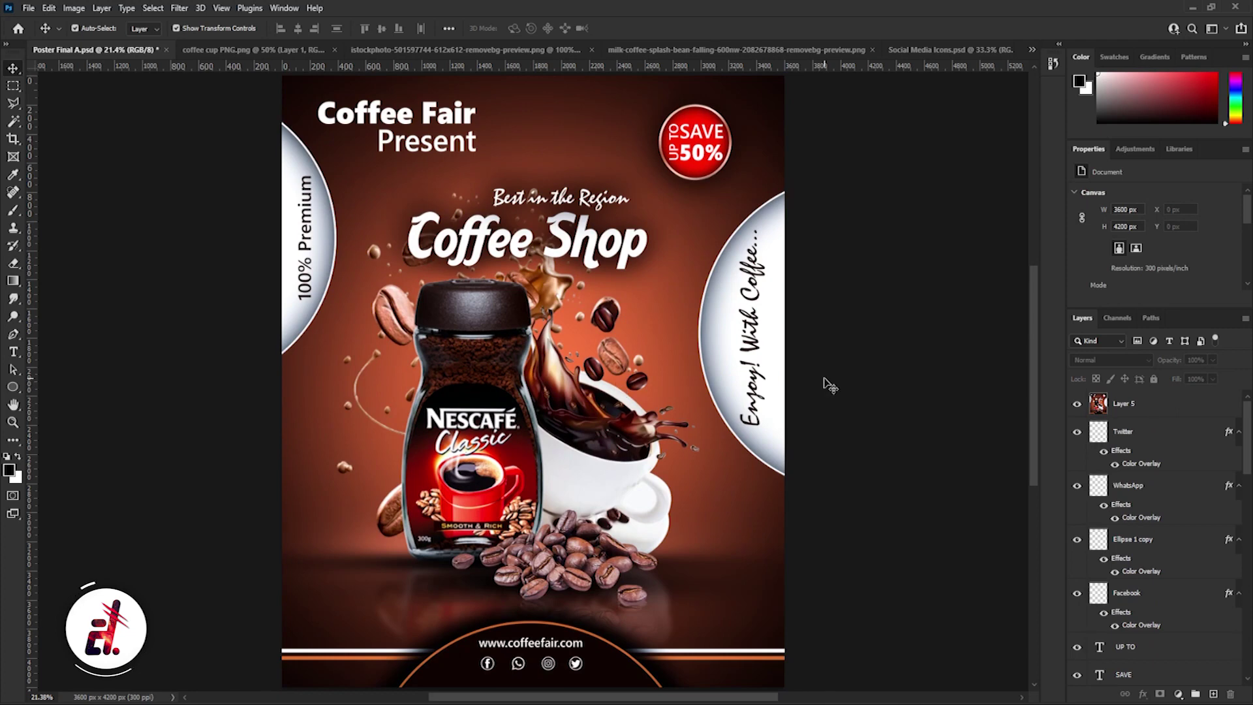